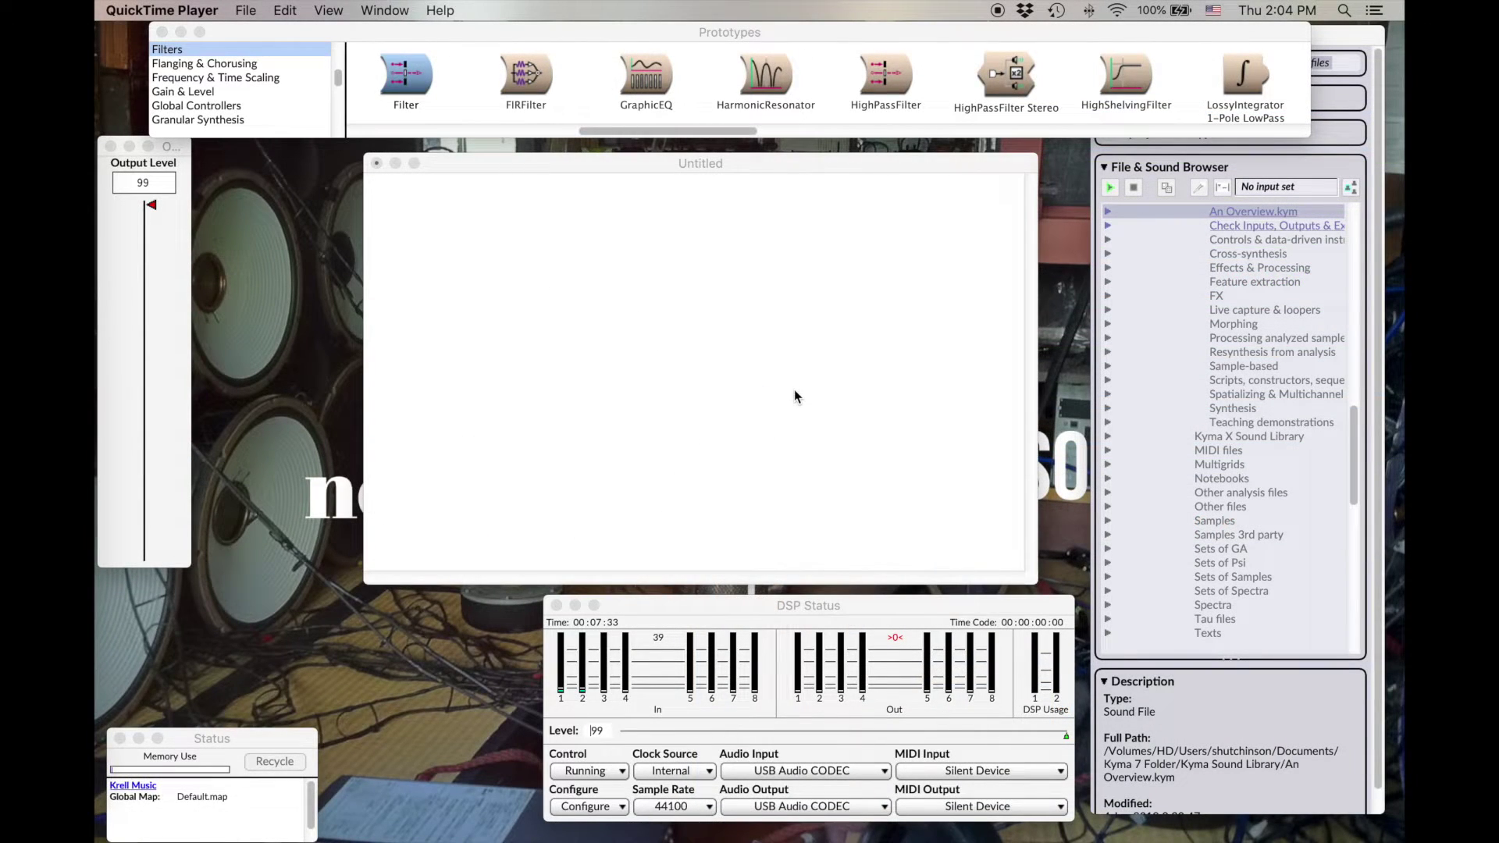
Step: Find the Oscillator prototype, add it to the untitled Sound file and open it in the Sound editor
{"action": "key", "text": "super+b"}
{"action": "type", "text": "o"}
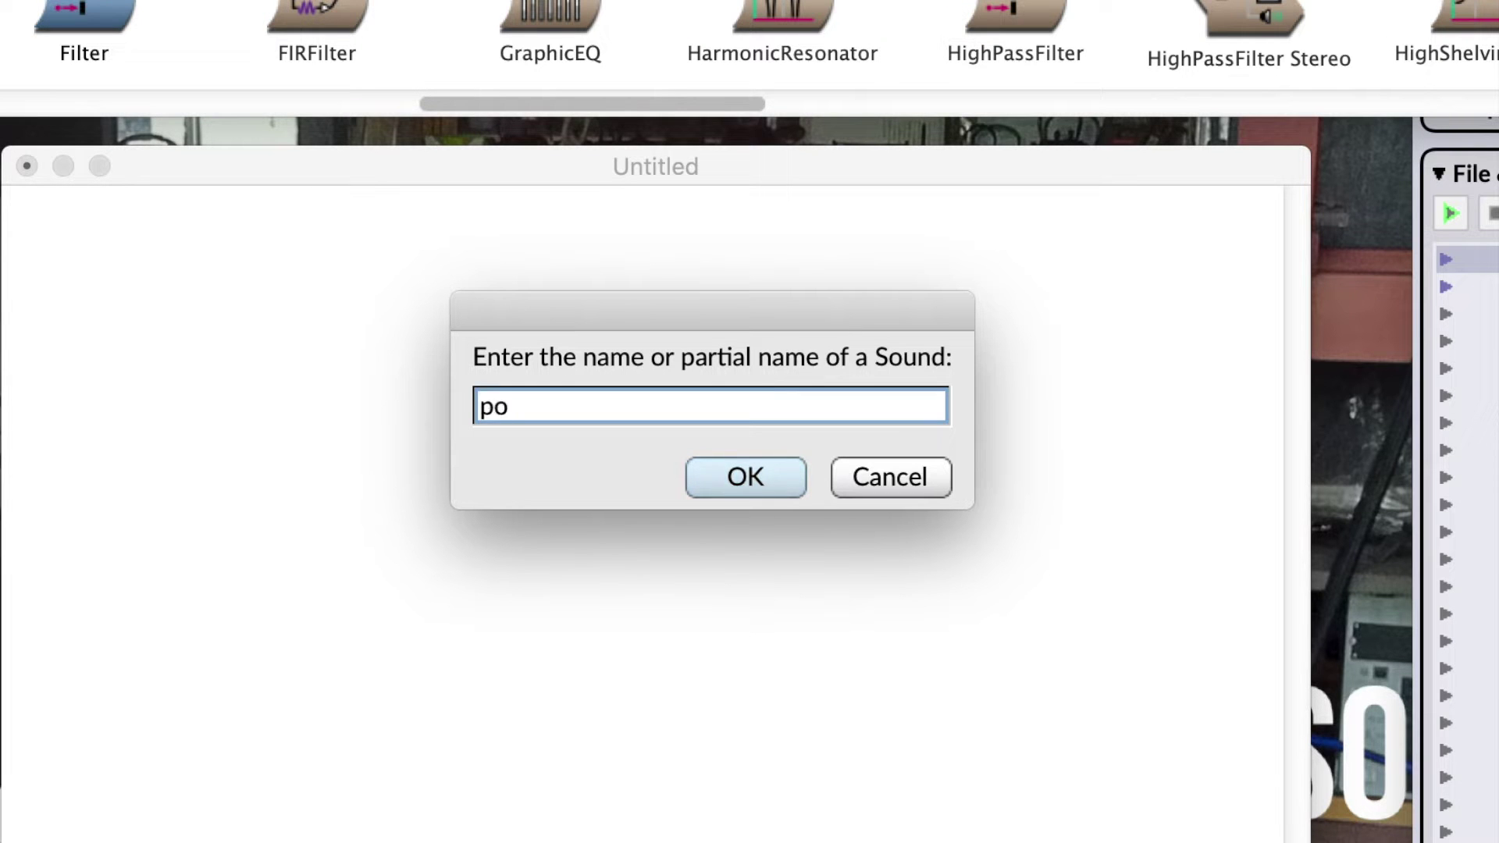
{"action": "type", "text": "scillator"}
{"action": "key", "text": "Return"}
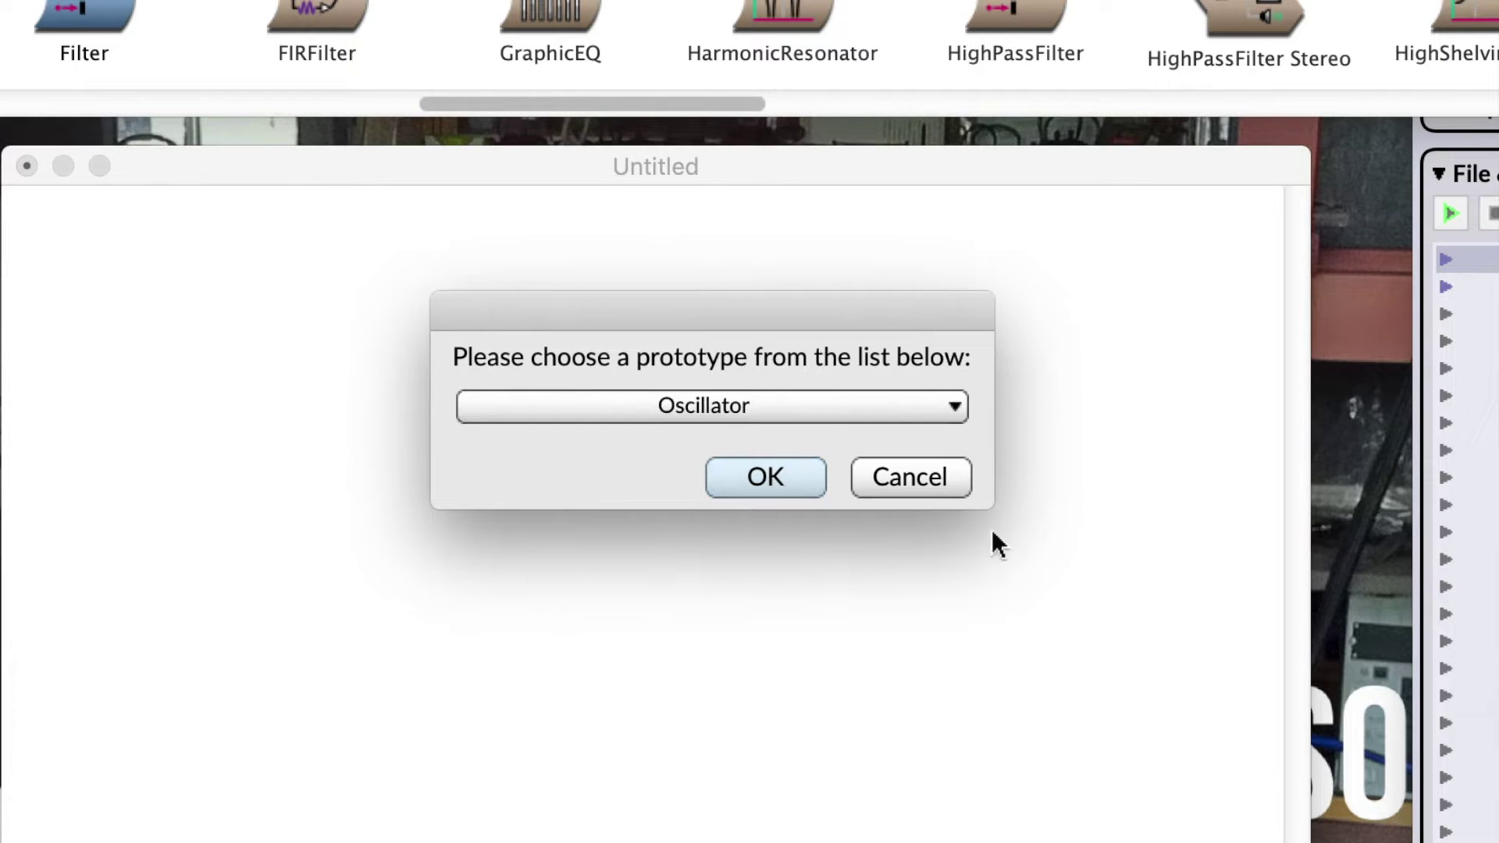
{"action": "left_click", "coordinate": [778, 472]}
{"action": "double_click", "coordinate": [553, 623]}
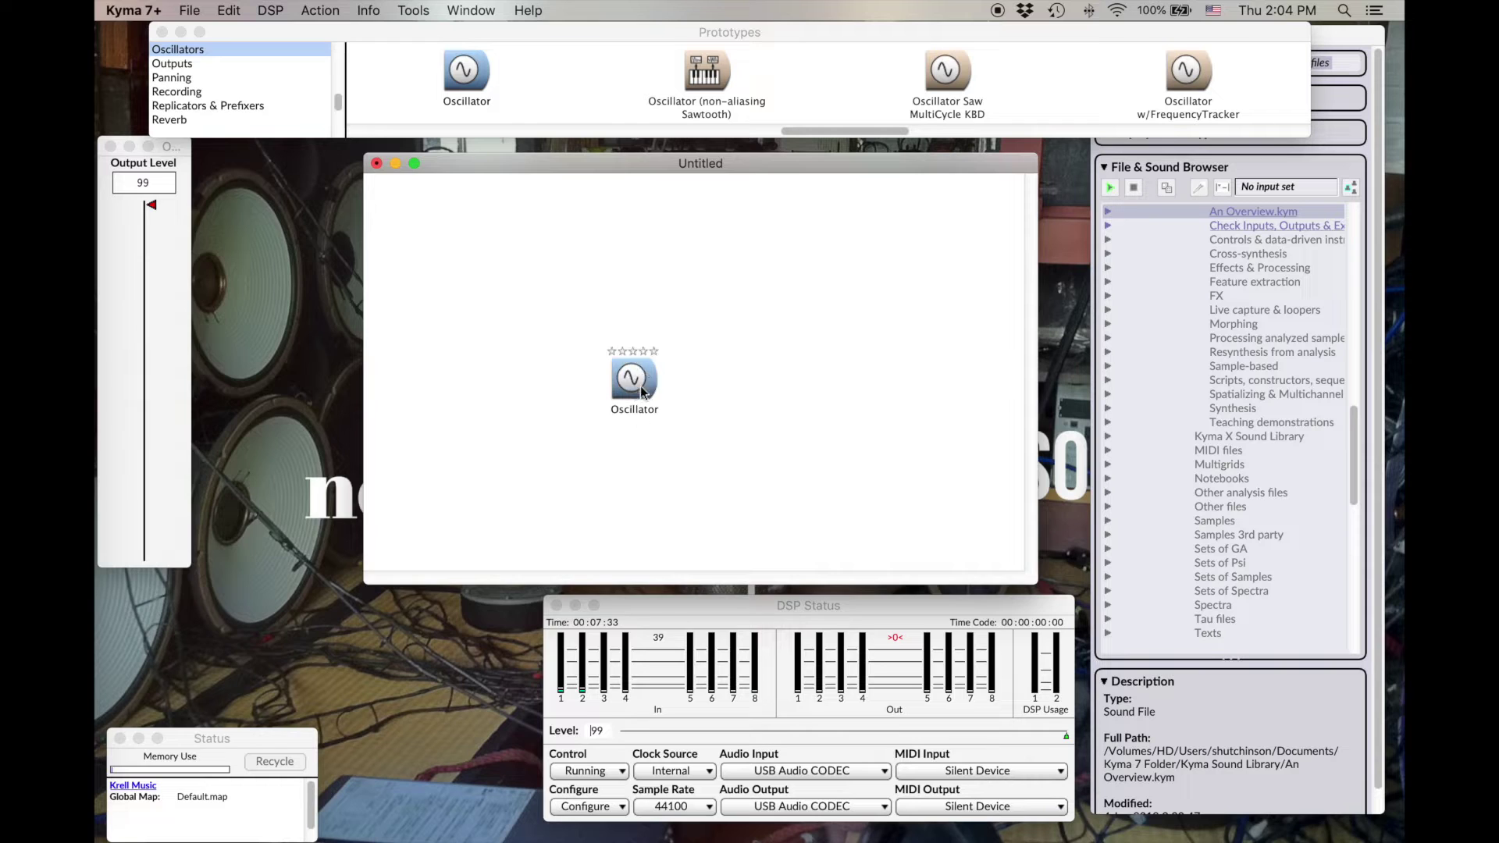
{"action": "left_click", "coordinate": [534, 366]}
{"action": "left_click_drag", "start_coordinate": [445, 209], "coordinate": [575, 177]}
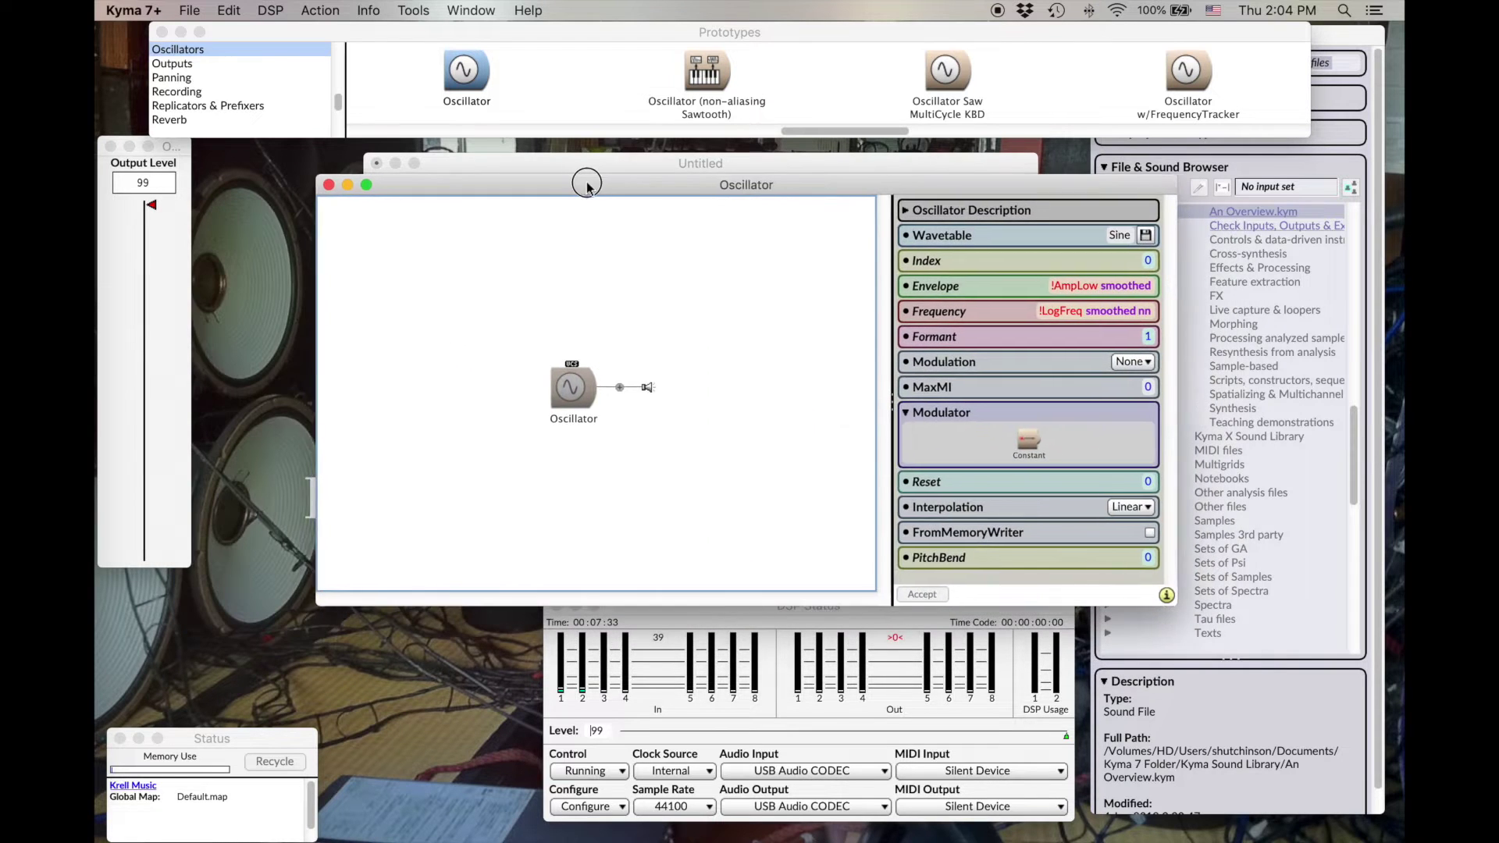
Step: Find the Mixer prototype and insert it into the signal flow between the Oscillator and the output
{"action": "type", "text": "mixer"}
{"action": "key", "text": "Return"}
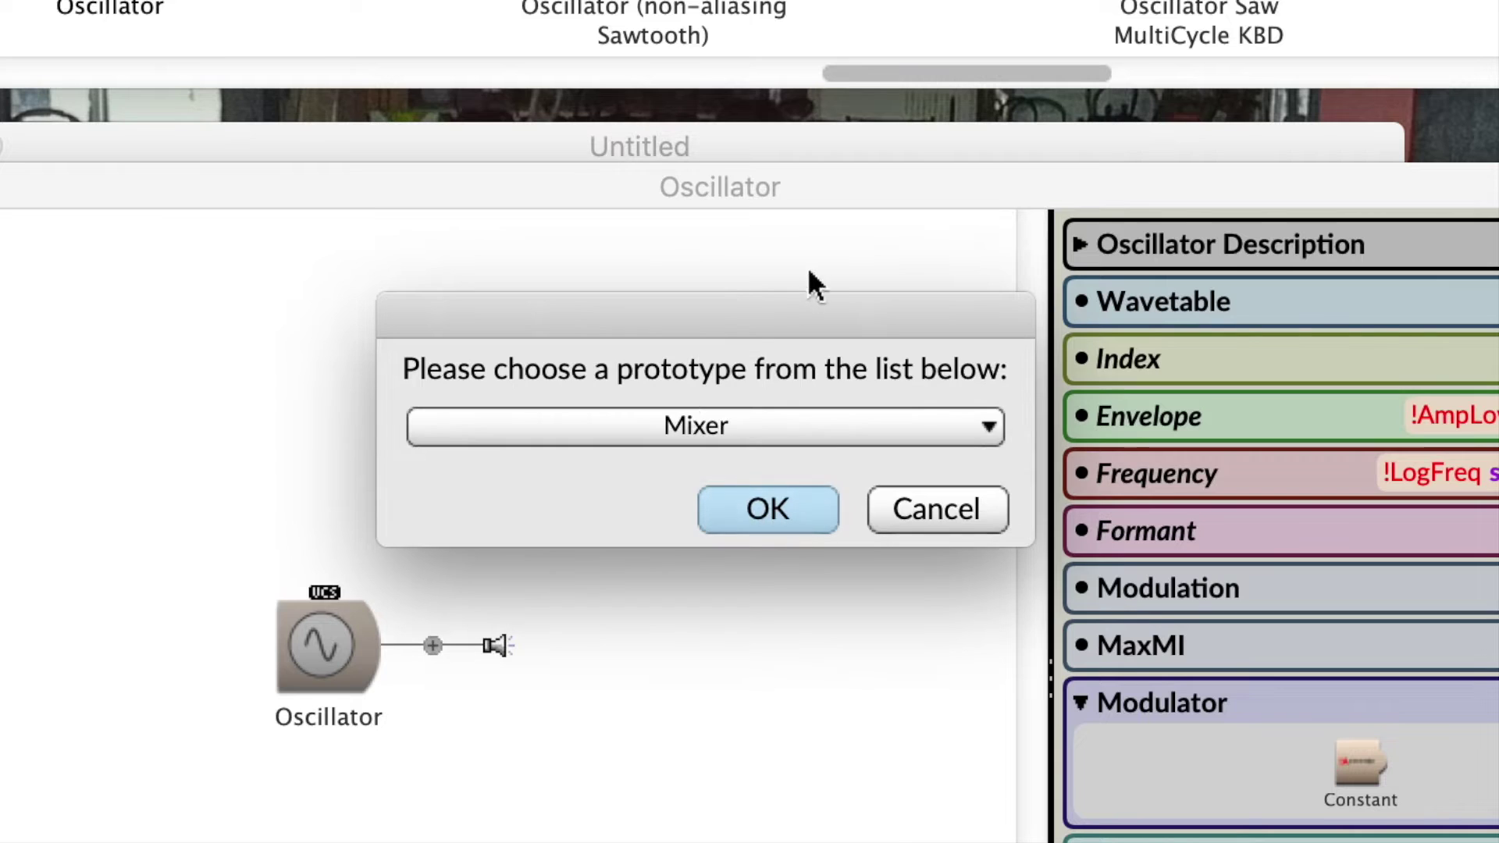
{"action": "left_click", "coordinate": [795, 522]}
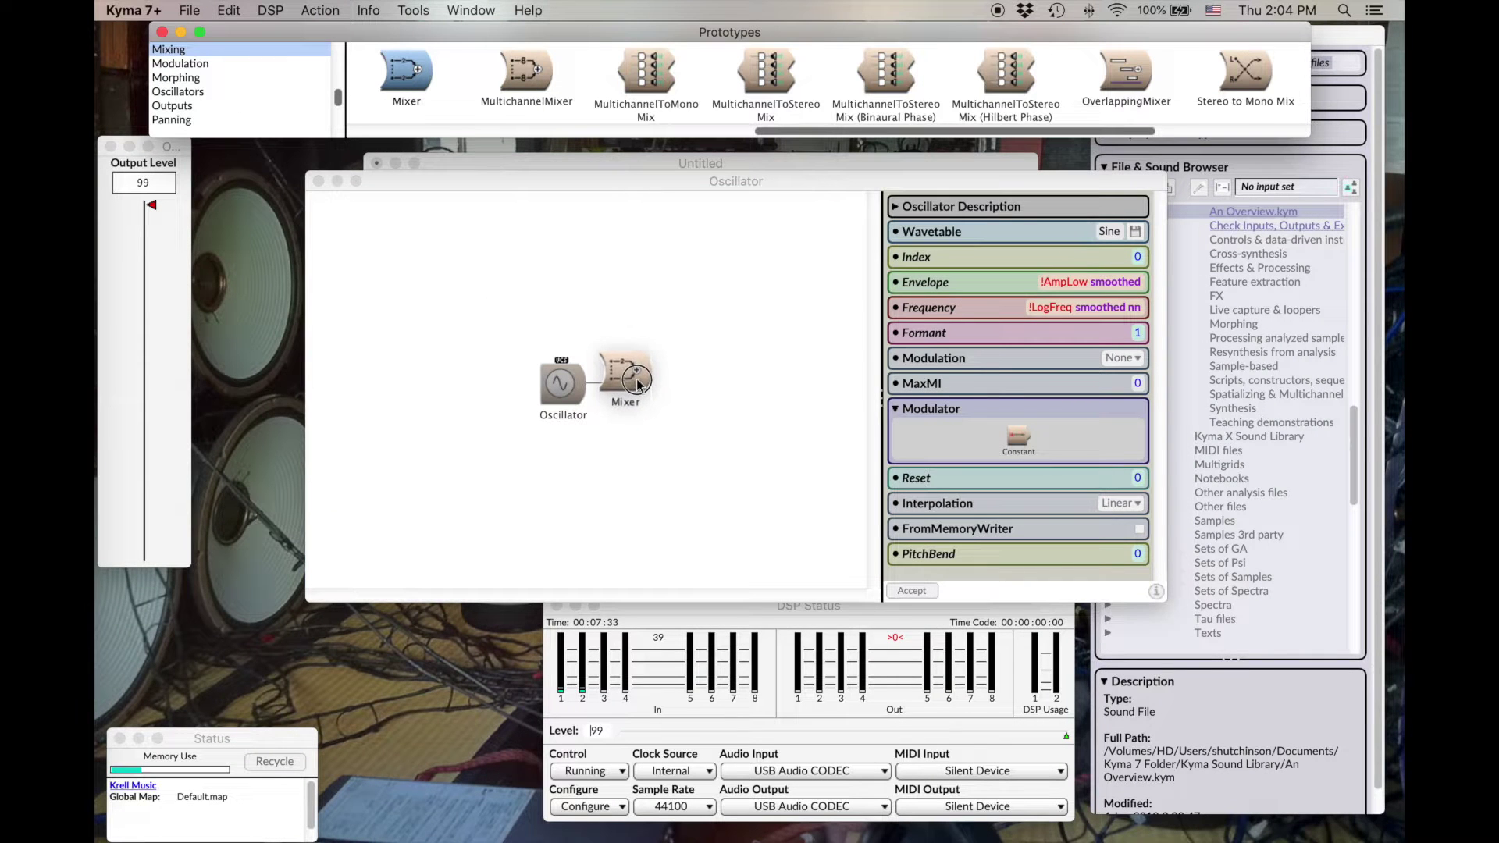
{"action": "left_click", "coordinate": [636, 387]}
{"action": "left_click_drag", "start_coordinate": [397, 90], "coordinate": [771, 386]}
{"action": "left_click", "coordinate": [796, 316]}
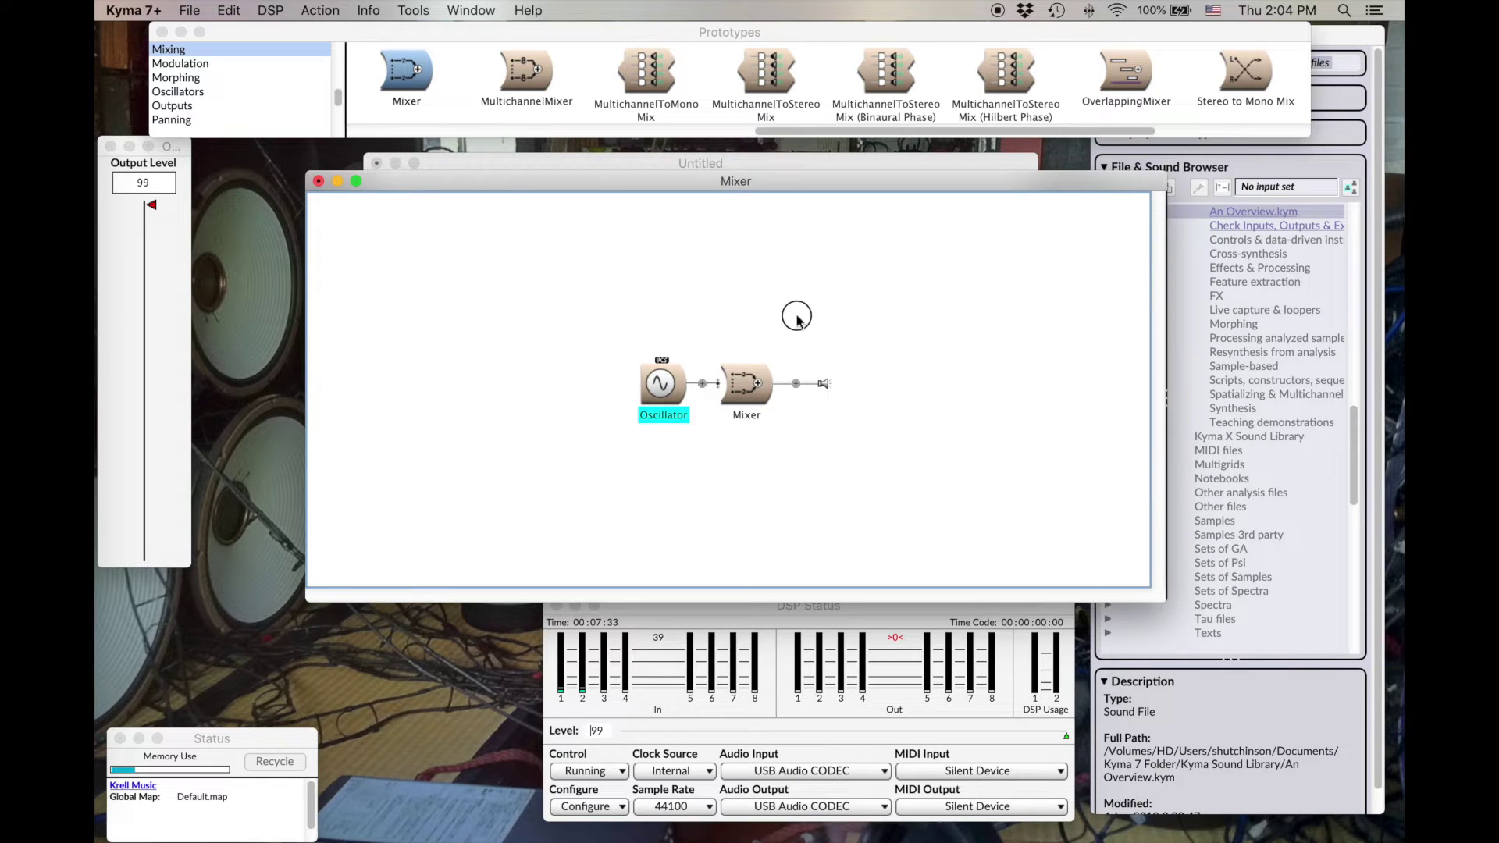
{"action": "left_click", "coordinate": [774, 334]}
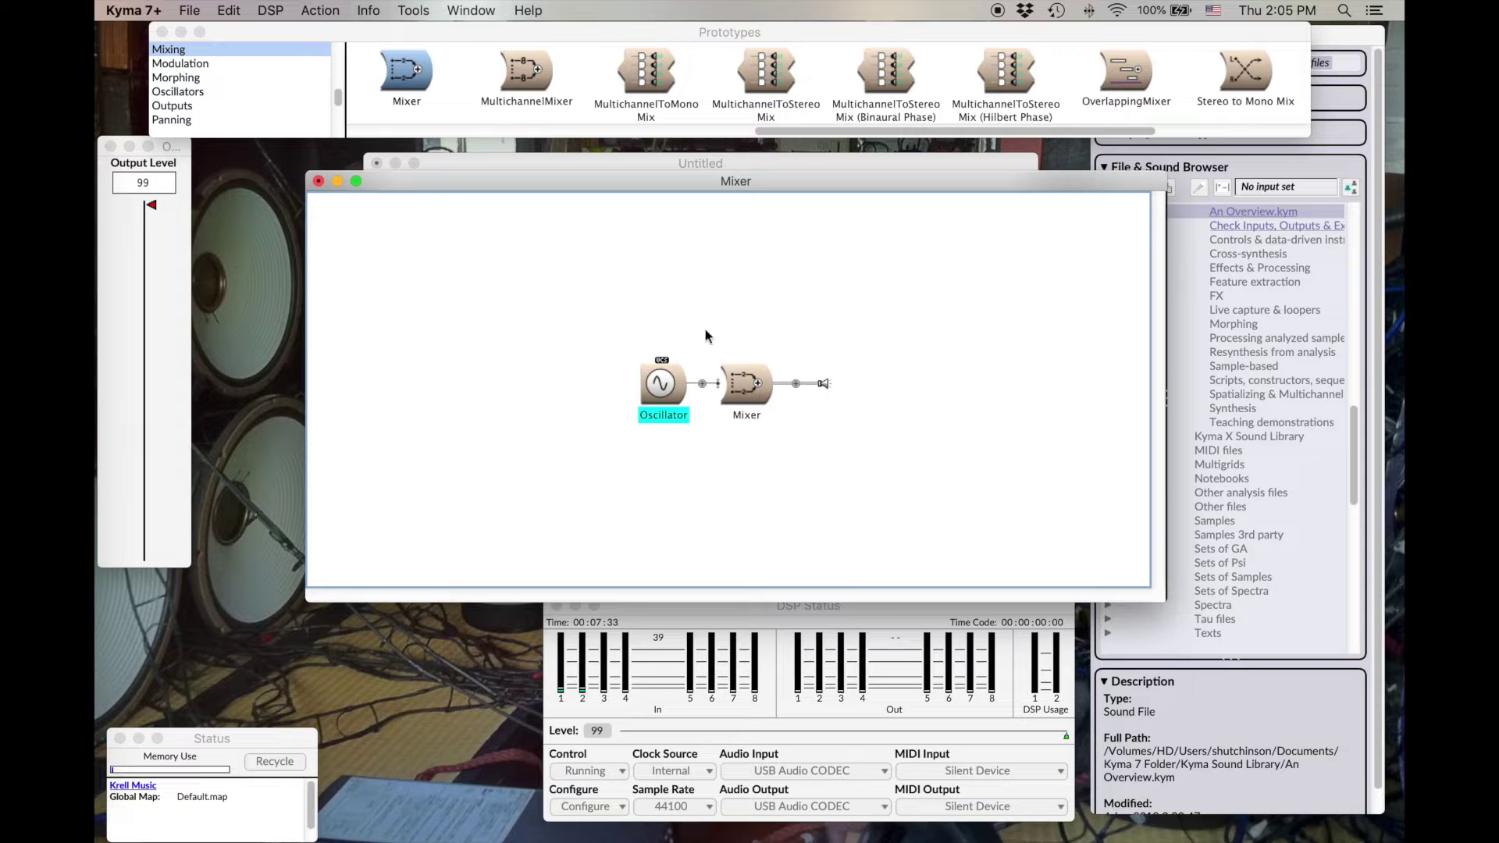
Step: Show the Oscillator's parameters and find the AR envelope prototype
{"action": "double_click", "coordinate": [660, 384]}
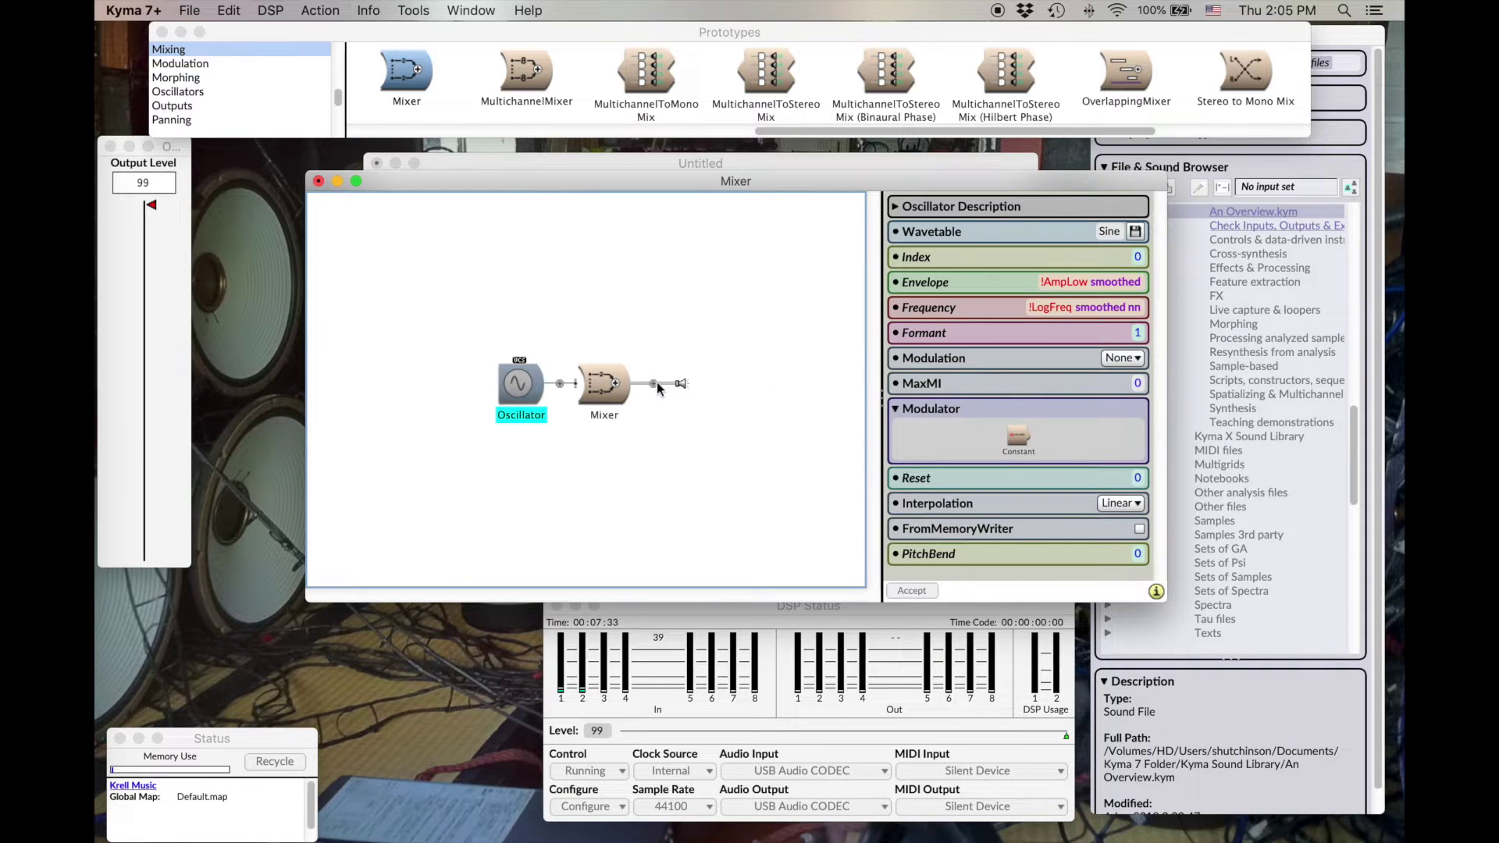
{"action": "key", "text": "super+b"}
{"action": "type", "text": "a"}
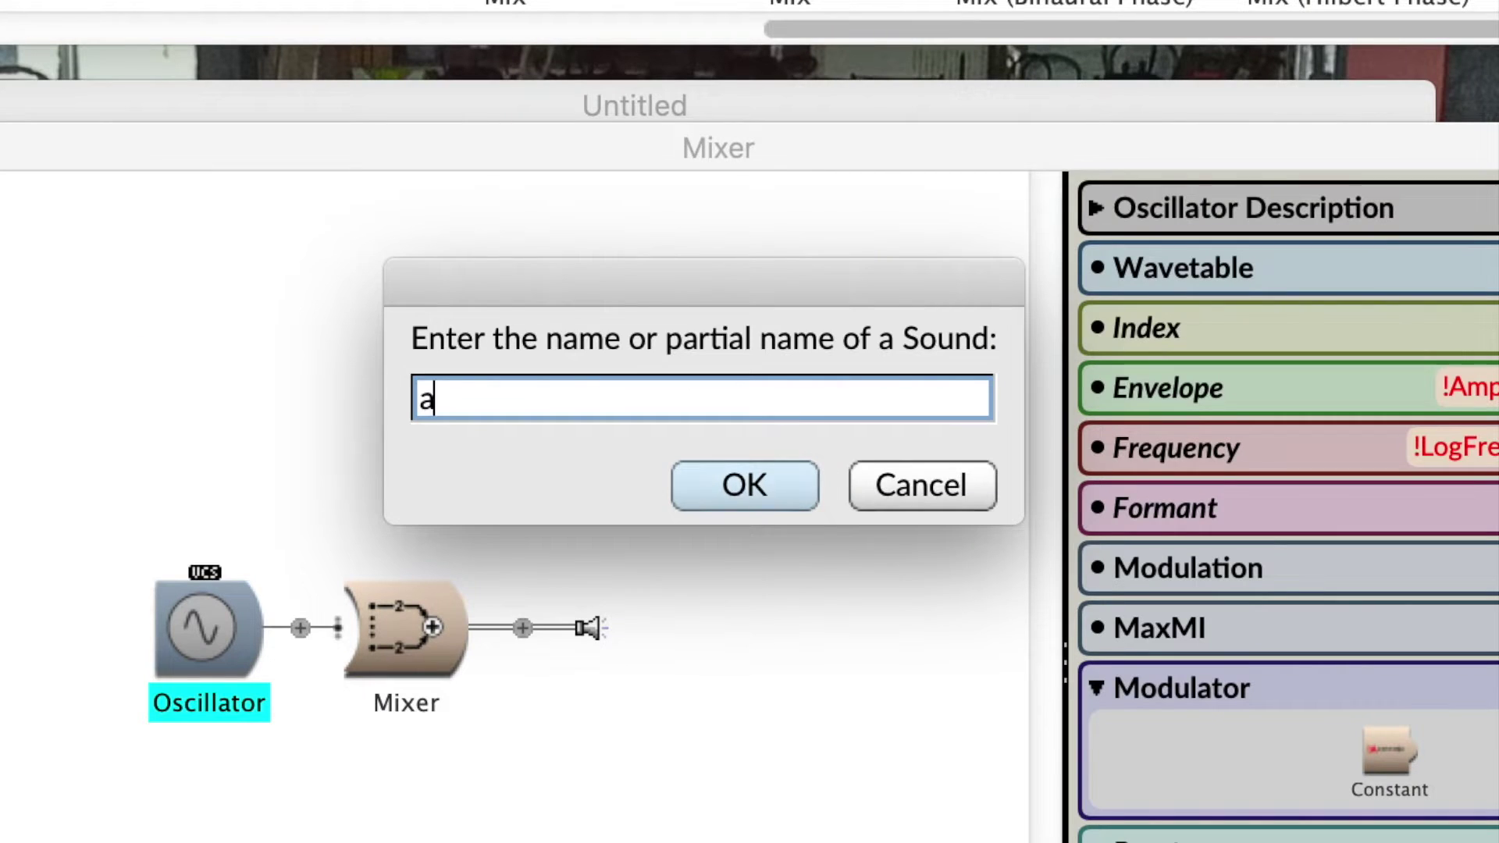
{"action": "key", "text": "Return"}
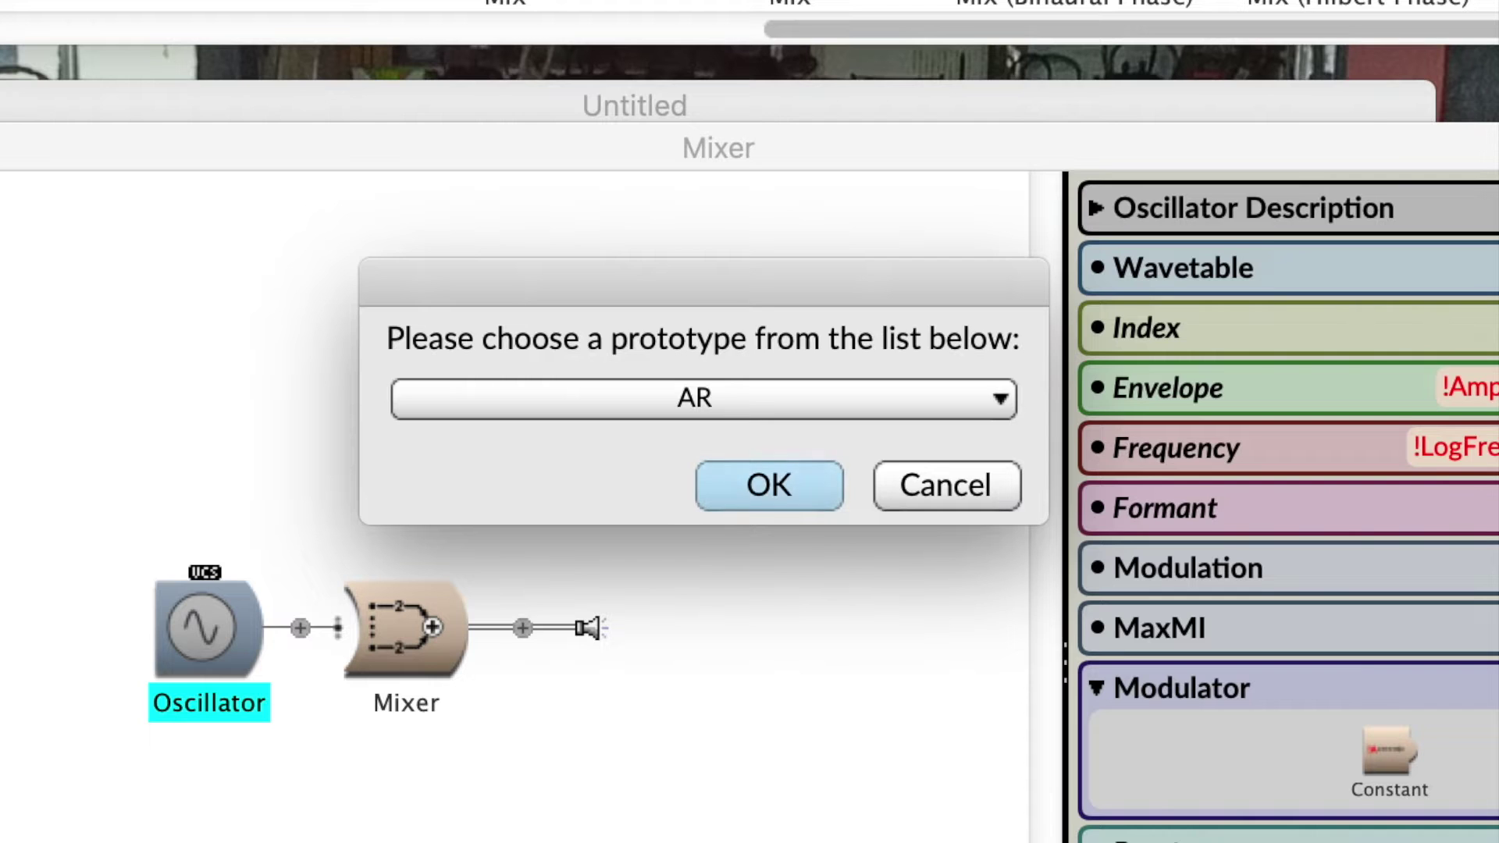
{"action": "left_click", "coordinate": [738, 488]}
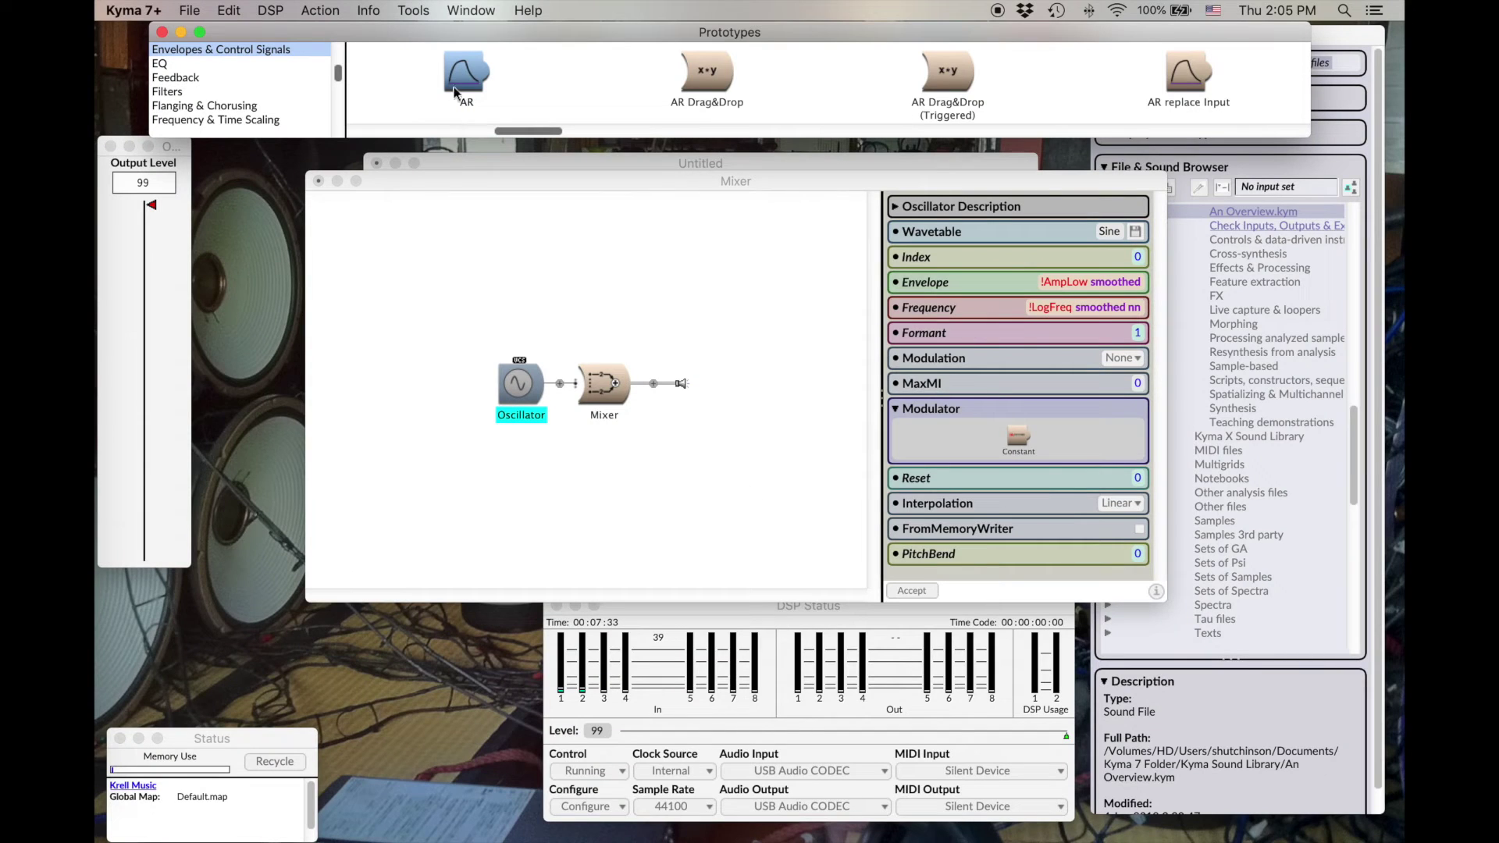
Step: Replace the Oscillator's Envelope expression with the AR Sound and show the AR's parameters
{"action": "mouse_move", "coordinate": [467, 83]}
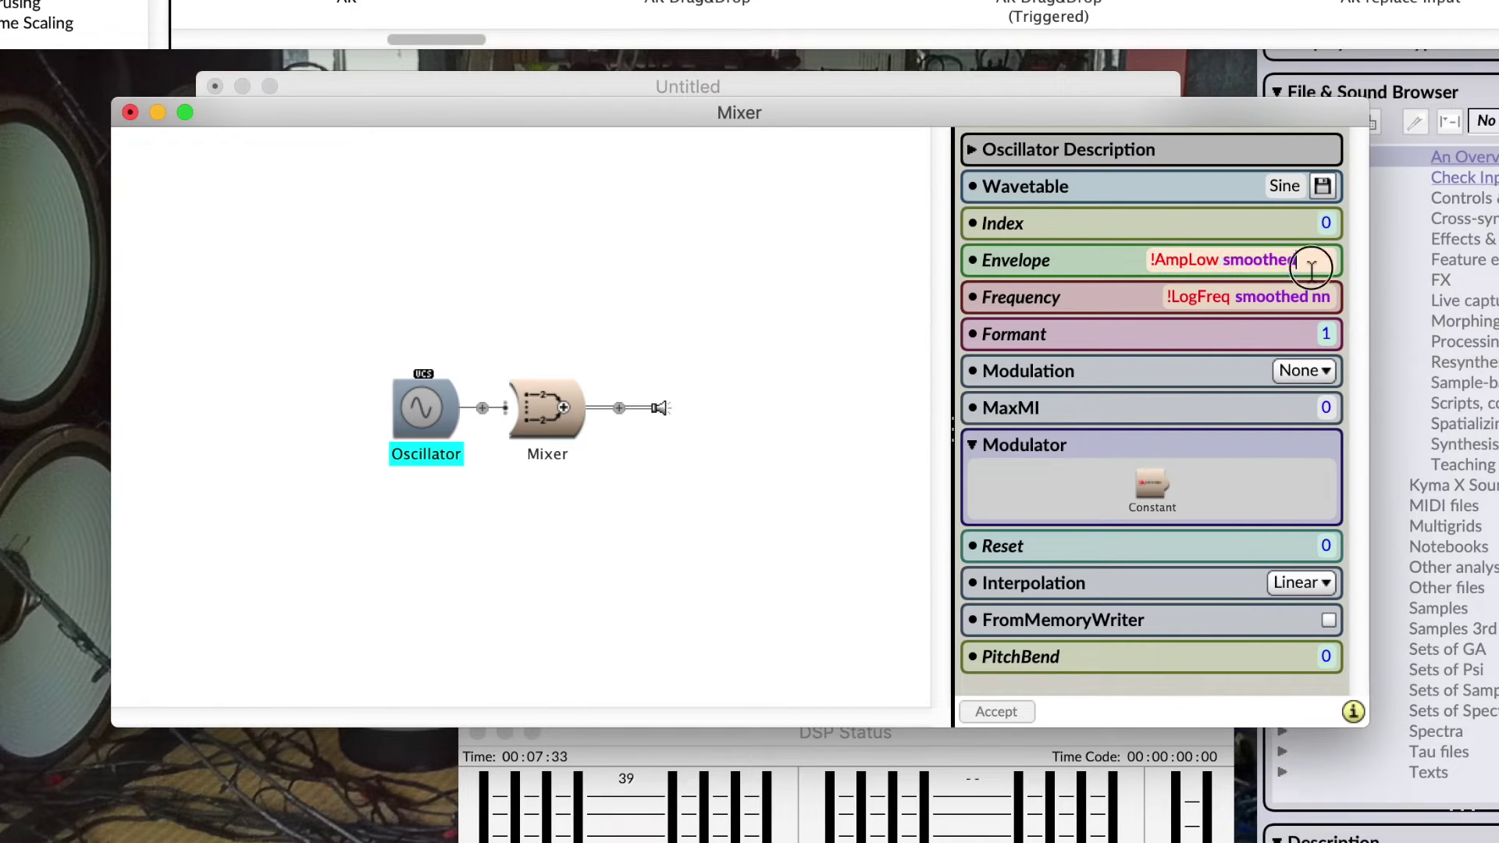
{"action": "left_click", "coordinate": [1132, 286]}
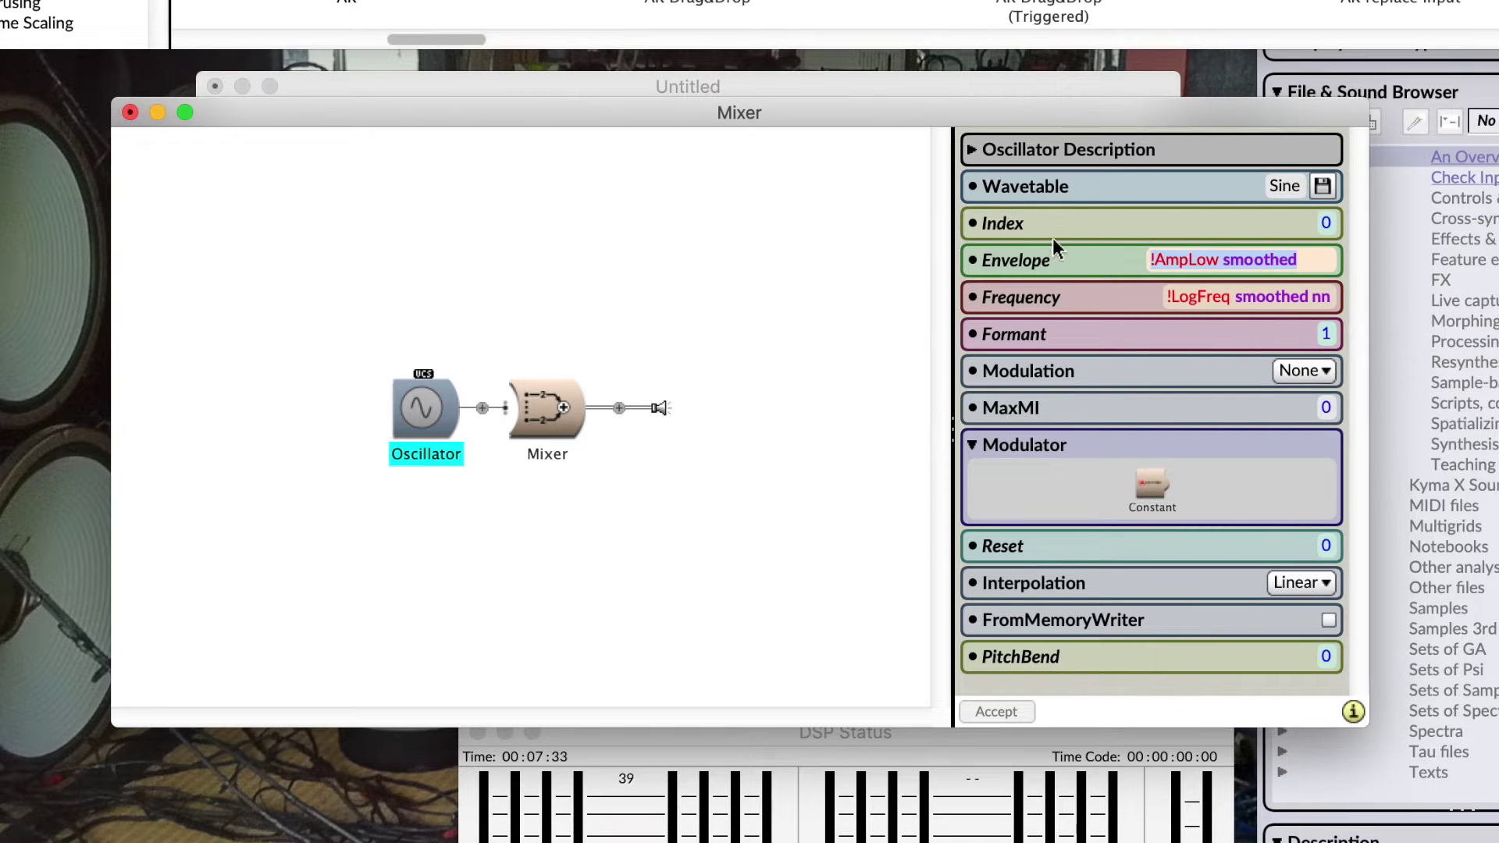
{"action": "key", "text": "super+a"}
{"action": "key", "text": "BackSpace"}
{"action": "type", "text": "AR"}
{"action": "key", "text": "Return"}
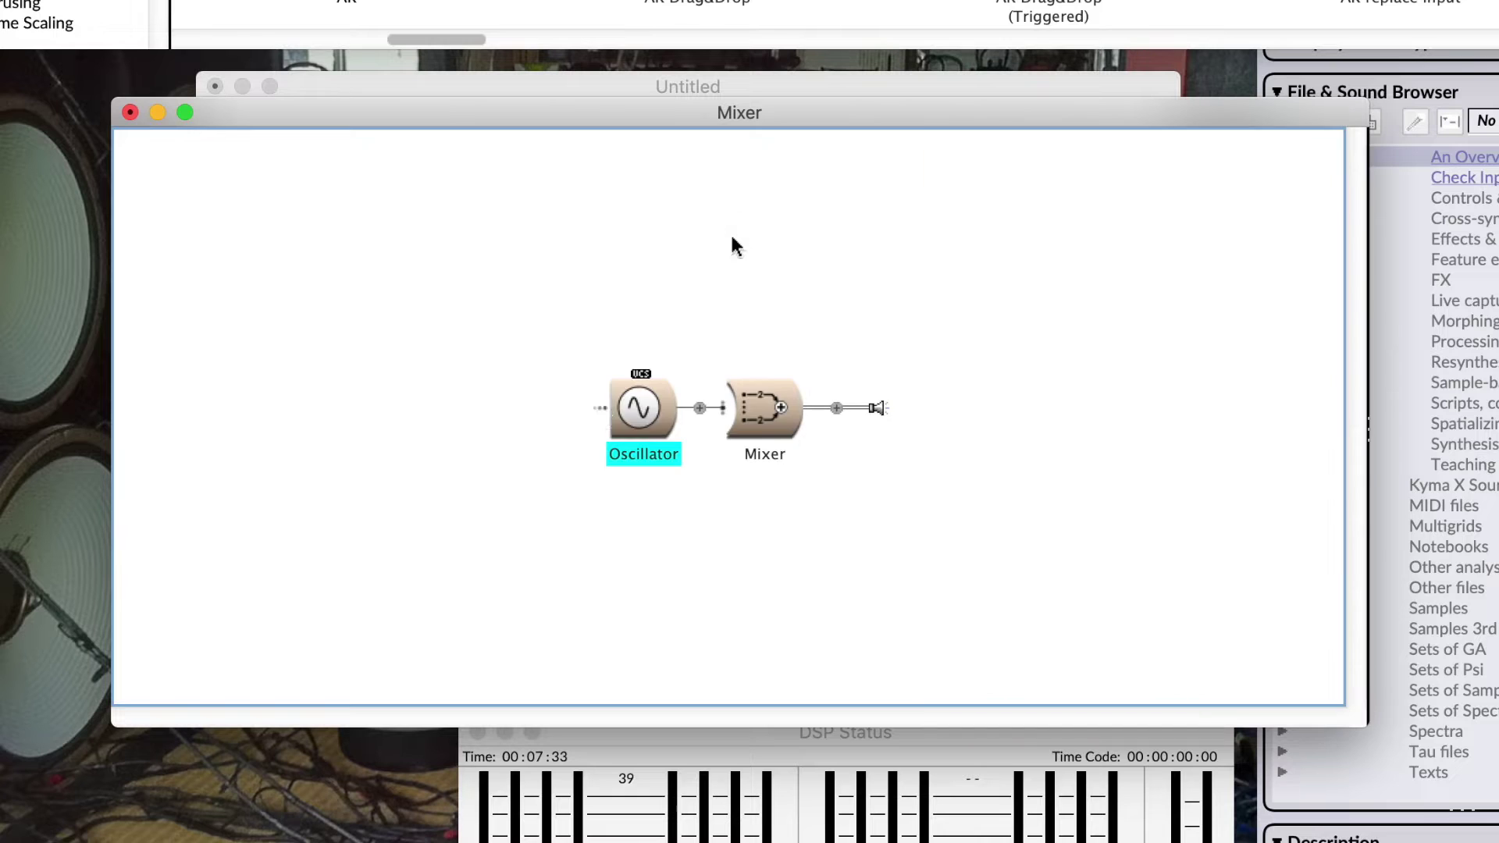
{"action": "left_click", "coordinate": [590, 408]}
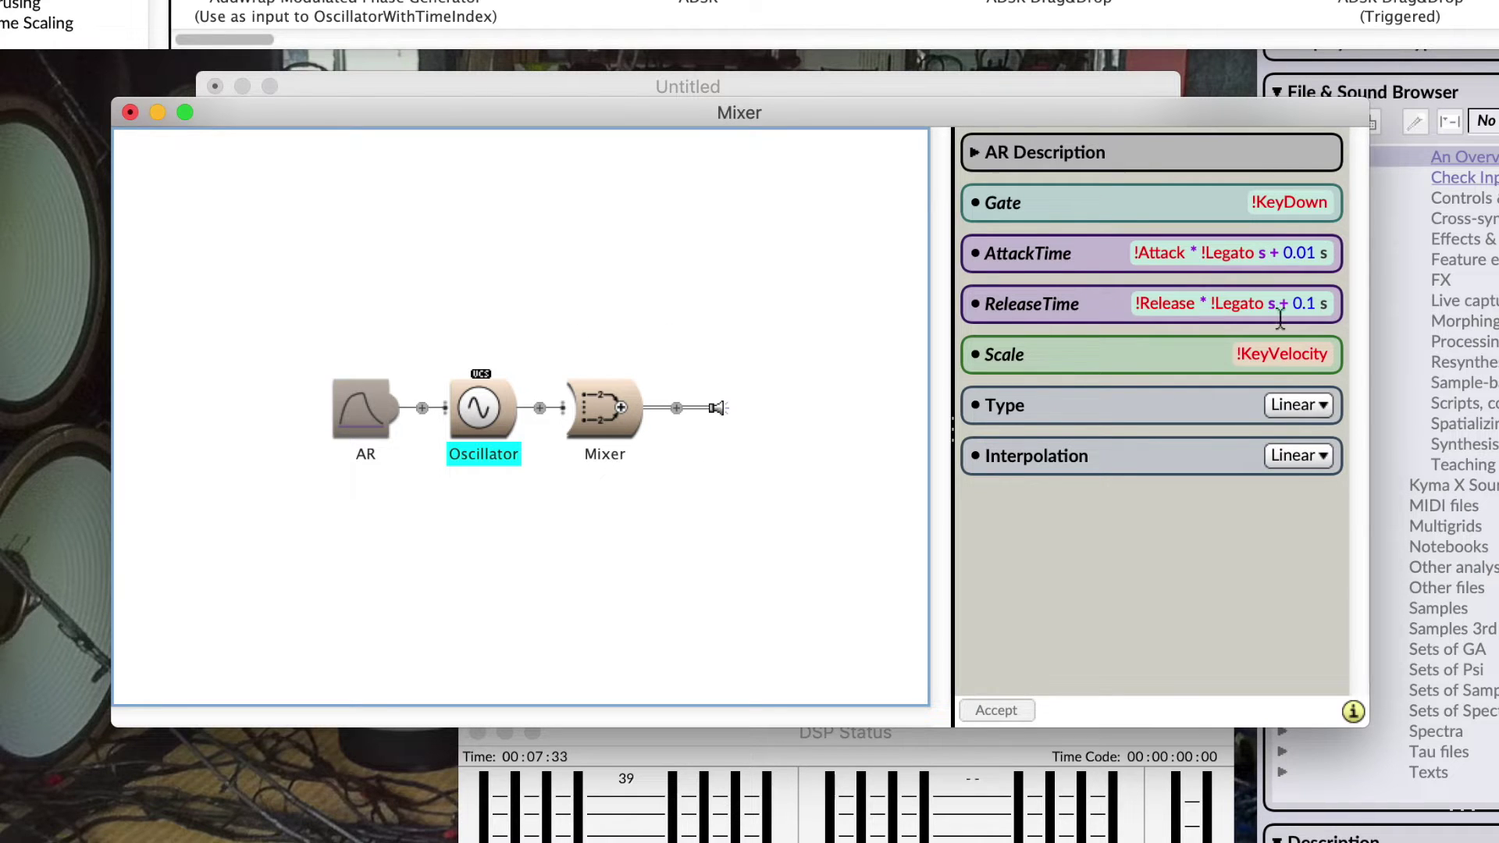
Step: Set the AR's Gate to !Gate and its Scale to 1
{"action": "left_click", "coordinate": [1304, 203]}
{"action": "type", "text": "!Gate"}
{"action": "left_click", "coordinate": [1281, 354]}
{"action": "type", "text": "1"}
{"action": "left_click", "coordinate": [772, 282]}
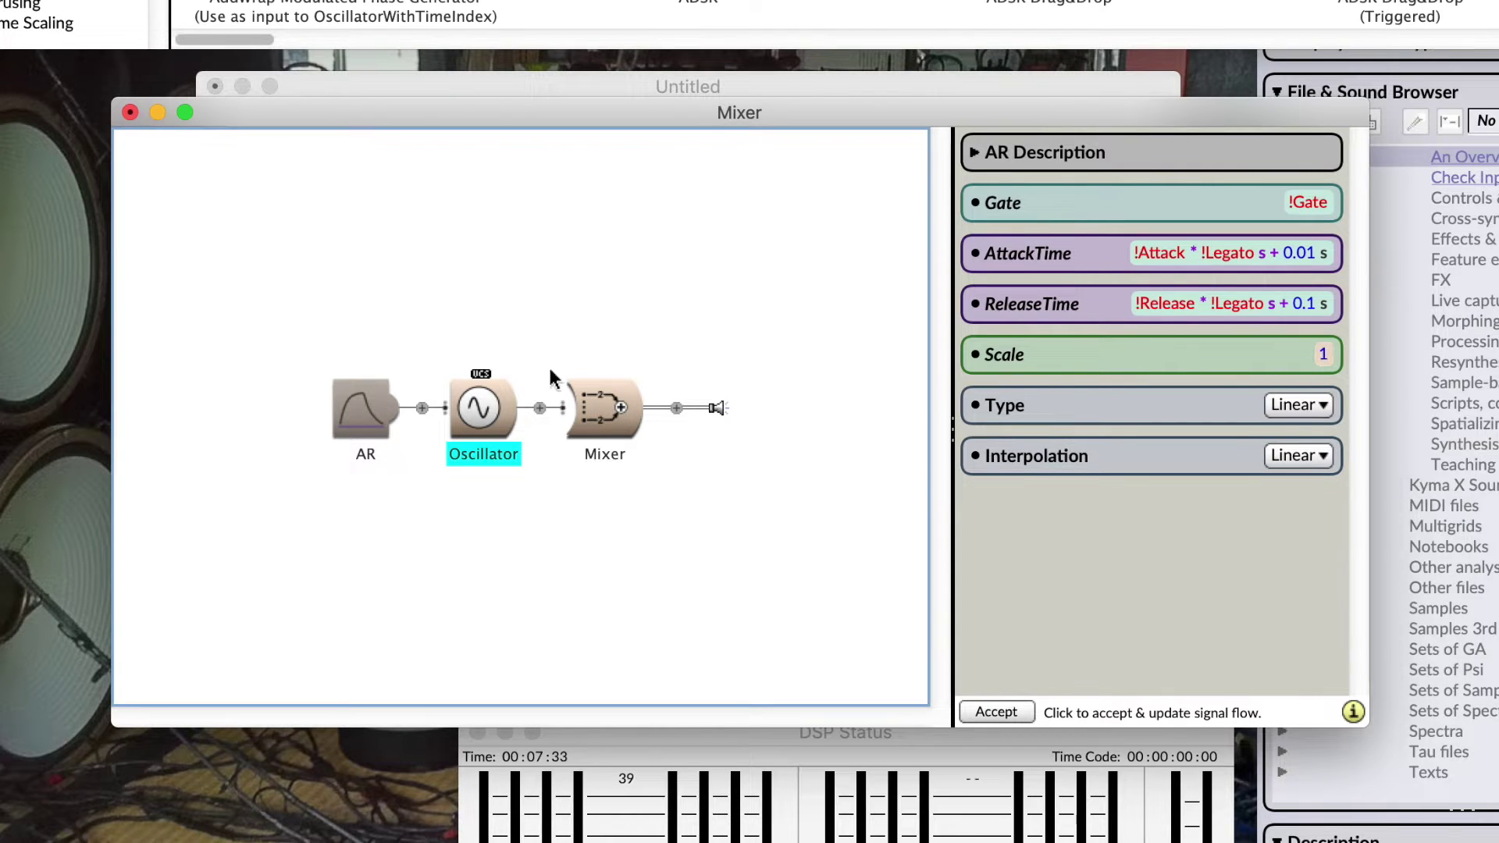
Step: Play the Mixer Sound and trigger its Gate repeatedly to test the envelope
{"action": "key", "text": "space"}
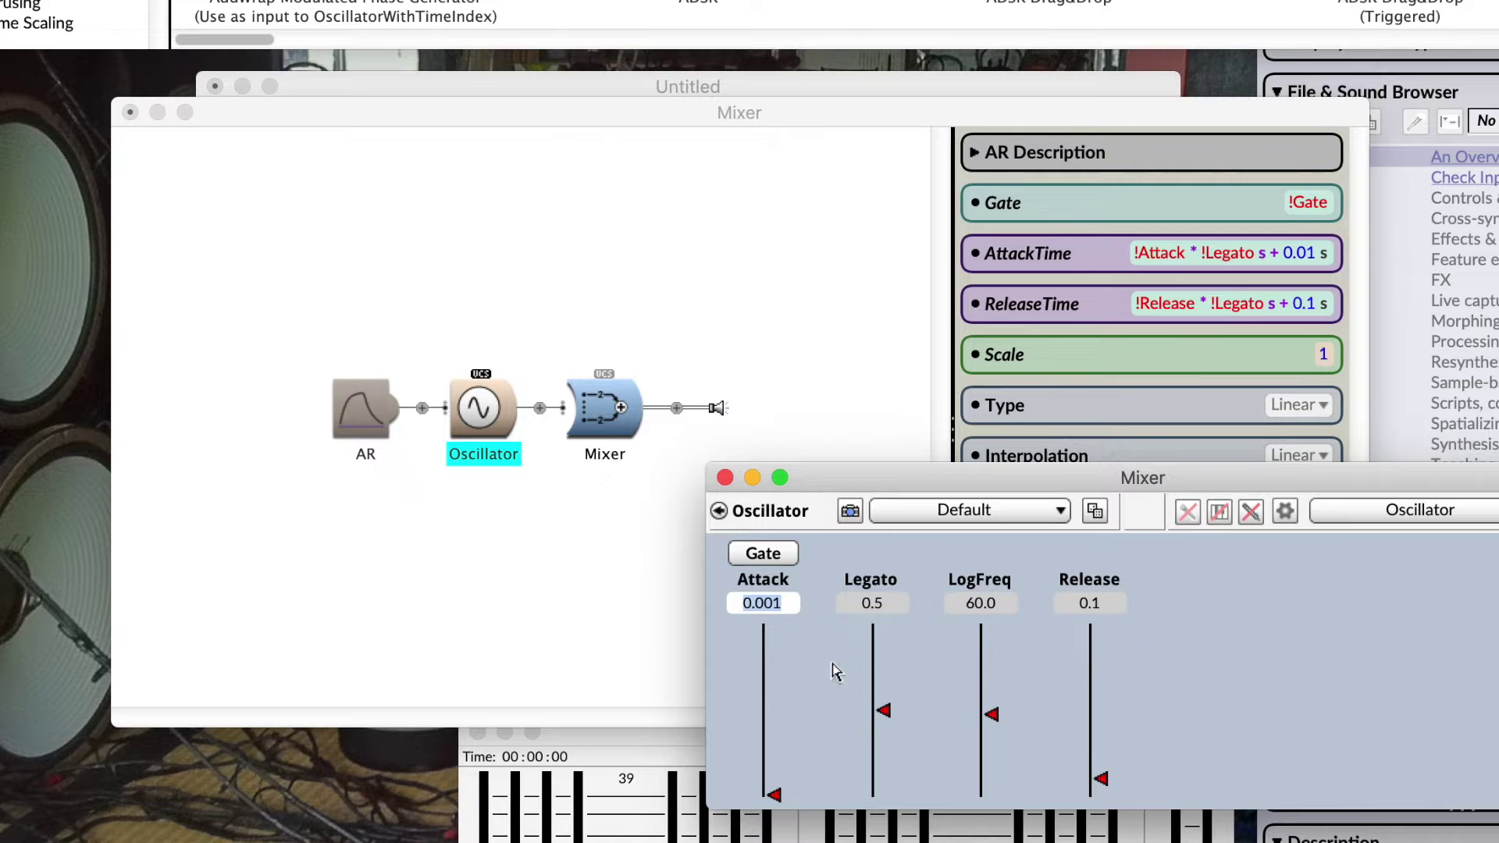
{"action": "left_click", "coordinate": [756, 551]}
{"action": "left_click", "coordinate": [772, 554]}
{"action": "left_click", "coordinate": [772, 554]}
{"action": "left_click", "coordinate": [772, 554]}
{"action": "left_click", "coordinate": [771, 554]}
{"action": "left_click", "coordinate": [772, 554]}
{"action": "left_click", "coordinate": [771, 554]}
{"action": "left_click", "coordinate": [771, 555]}
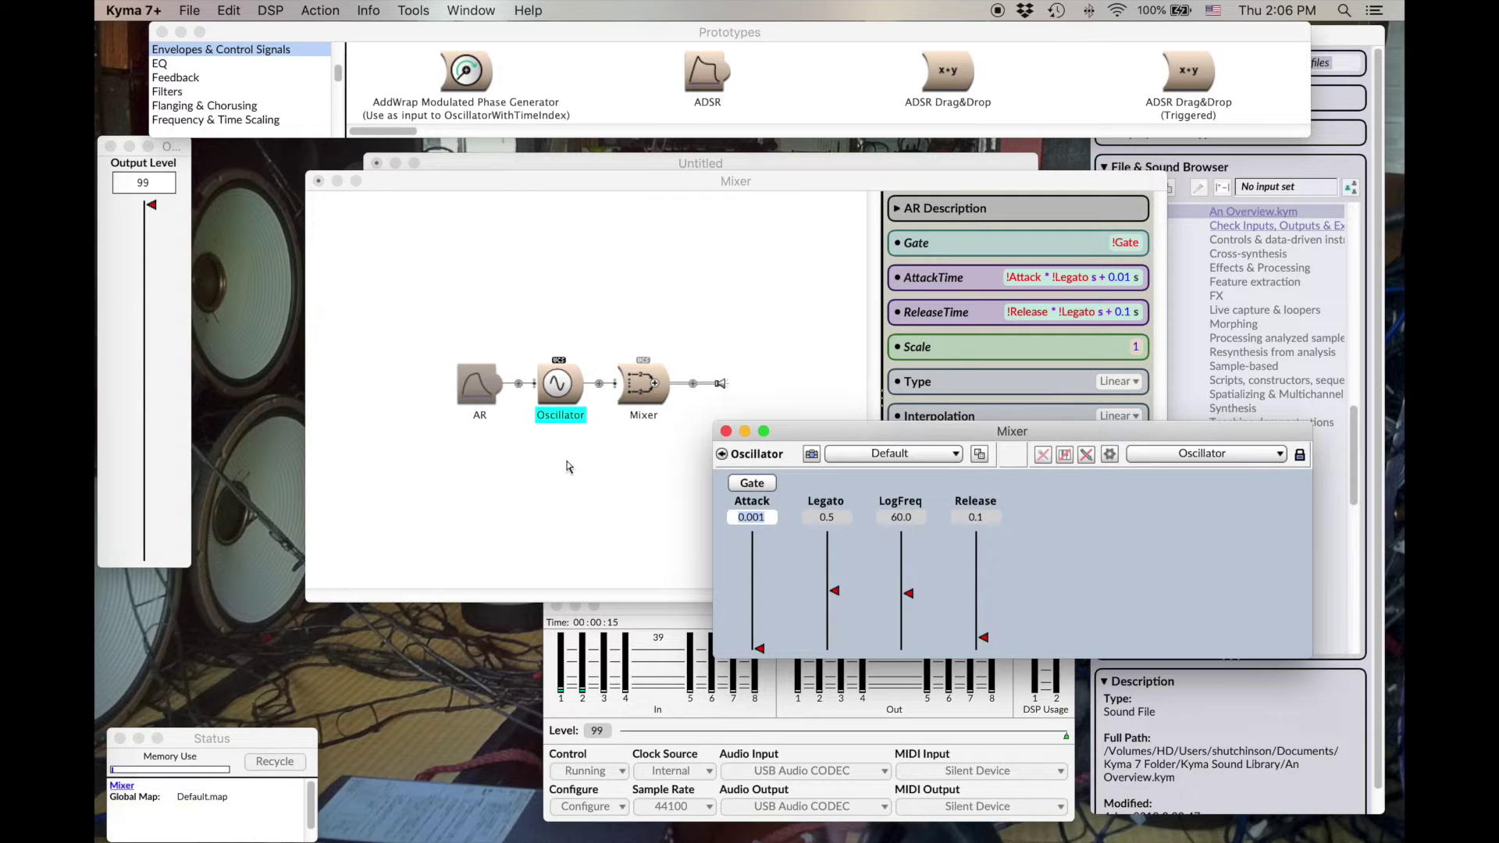
{"action": "left_click", "coordinate": [495, 524]}
{"action": "left_click", "coordinate": [1281, 642]}
{"action": "left_click", "coordinate": [546, 420]}
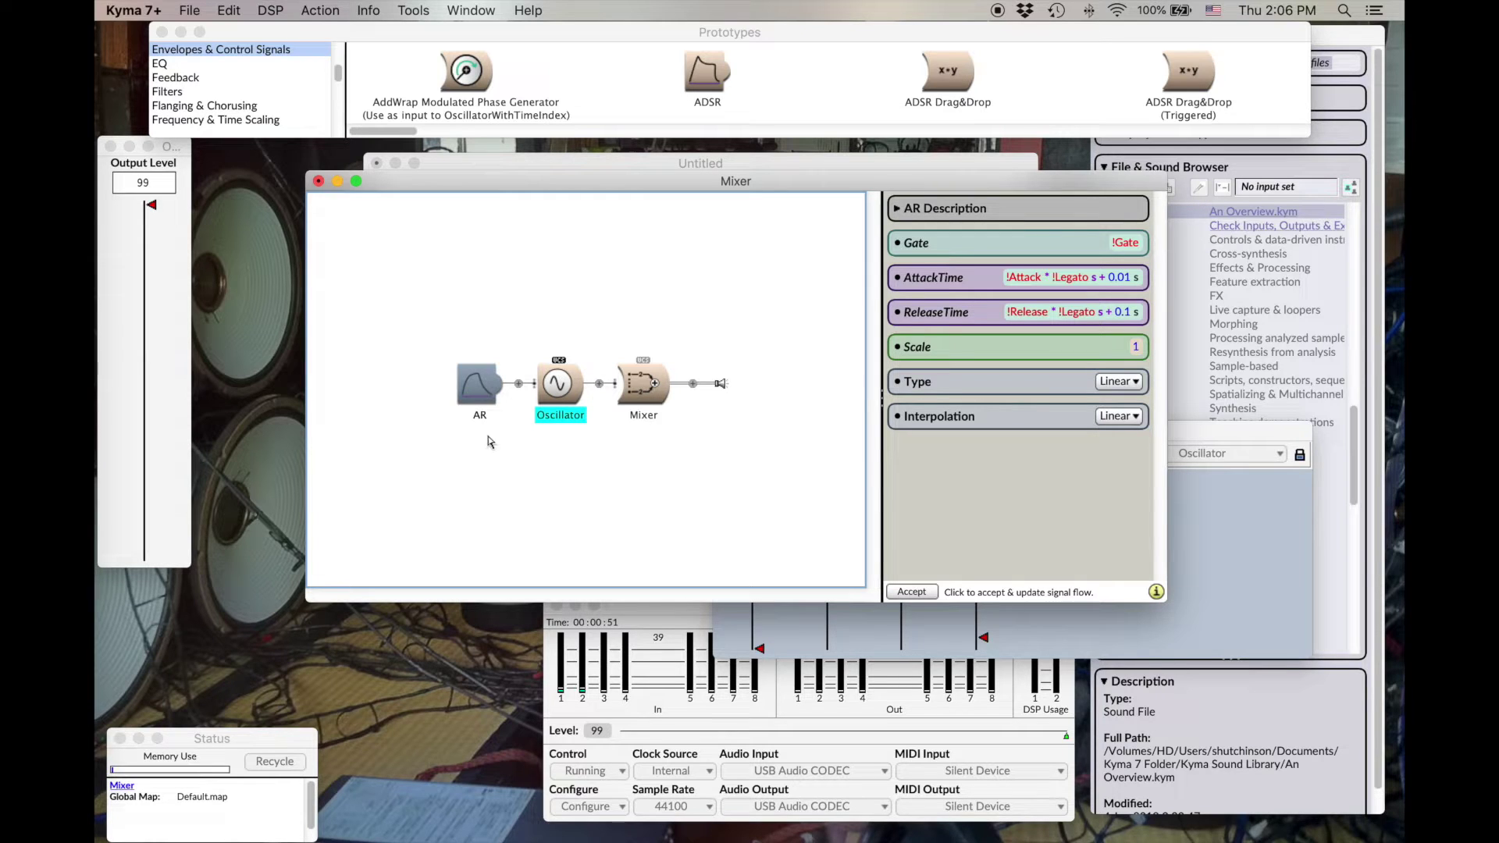
{"action": "mouse_move", "coordinate": [643, 390]}
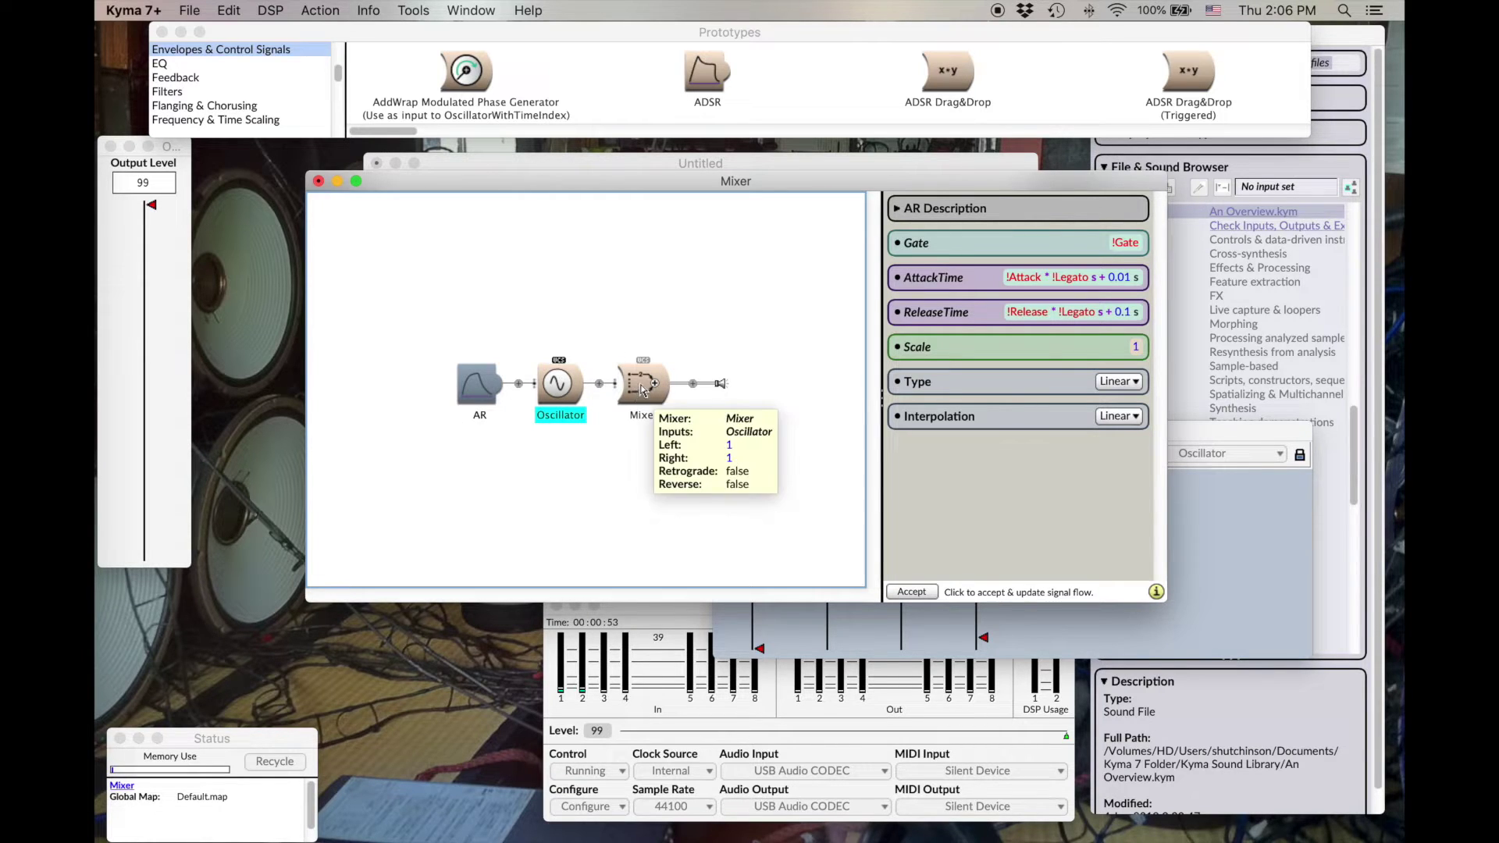
{"action": "left_click", "coordinate": [557, 383]}
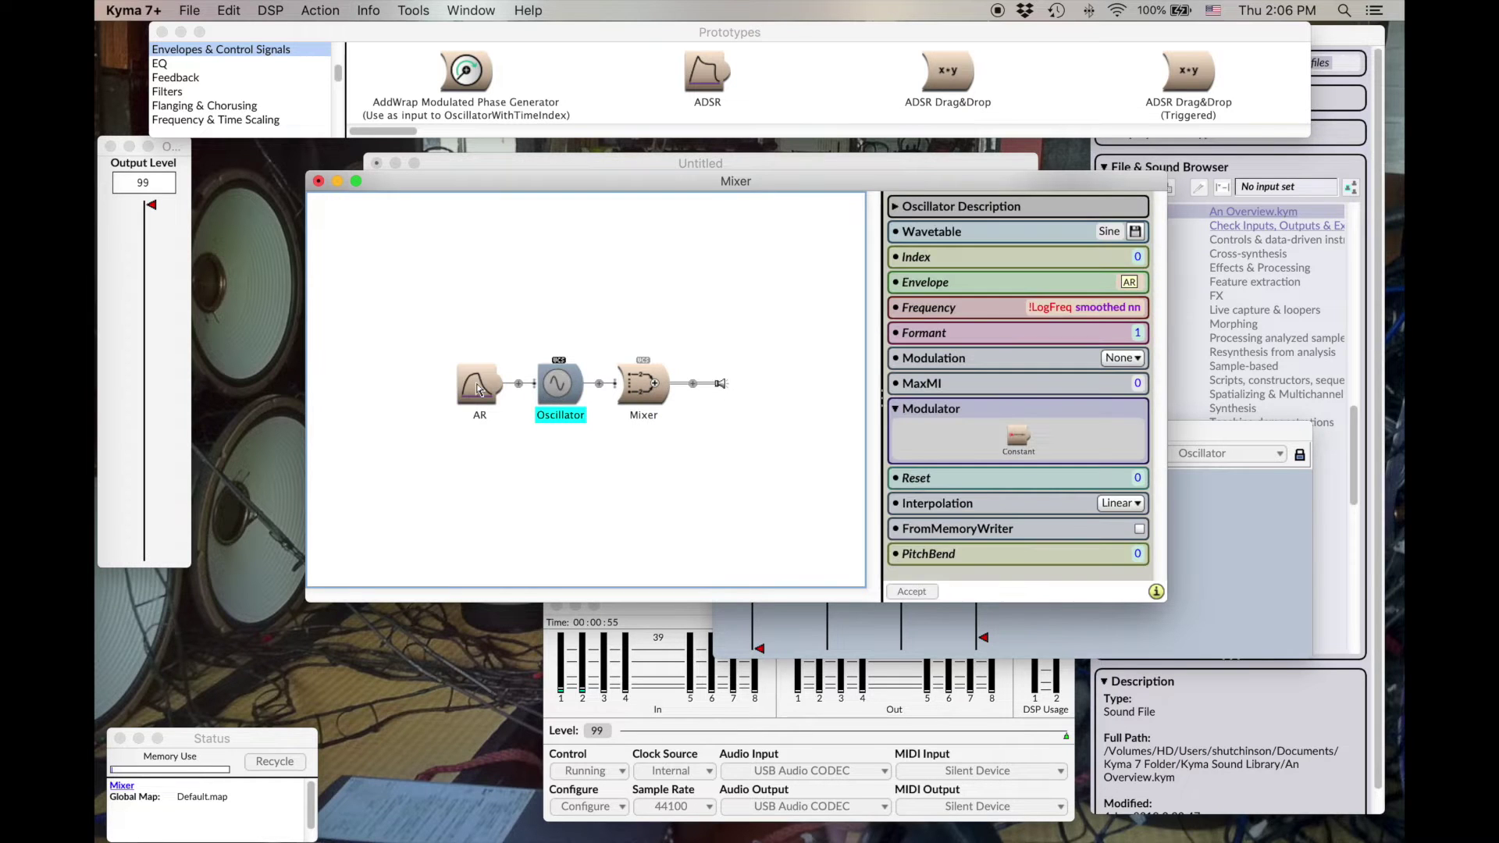
Step: Find the SoundToGlobalController prototype and add it to the Mixer's inputs
{"action": "mouse_move", "coordinate": [652, 391]}
{"action": "key", "text": "super+f"}
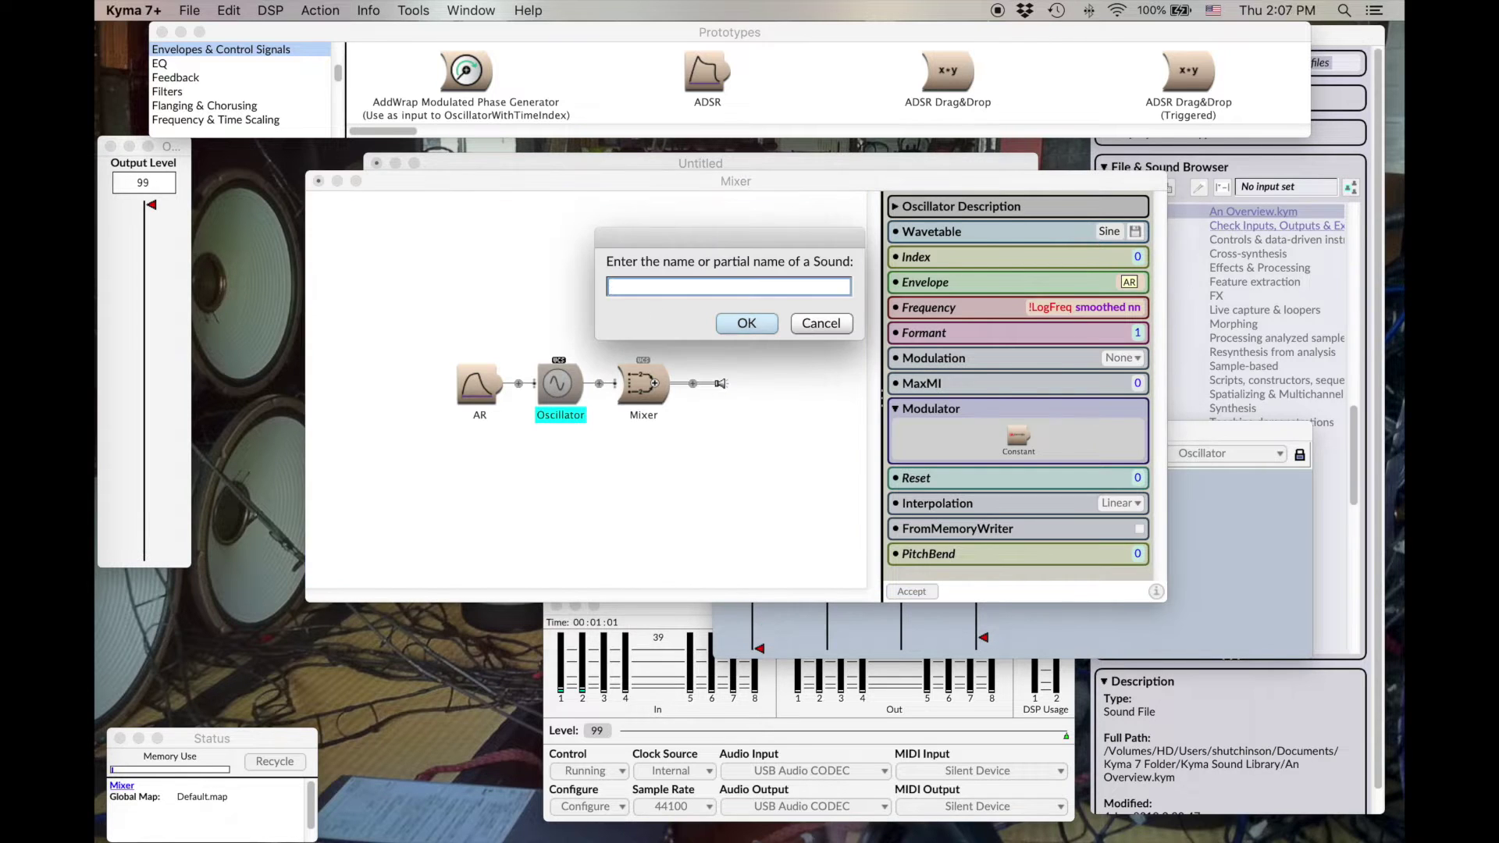
{"action": "type", "text": "soundt"}
{"action": "key", "text": "Return"}
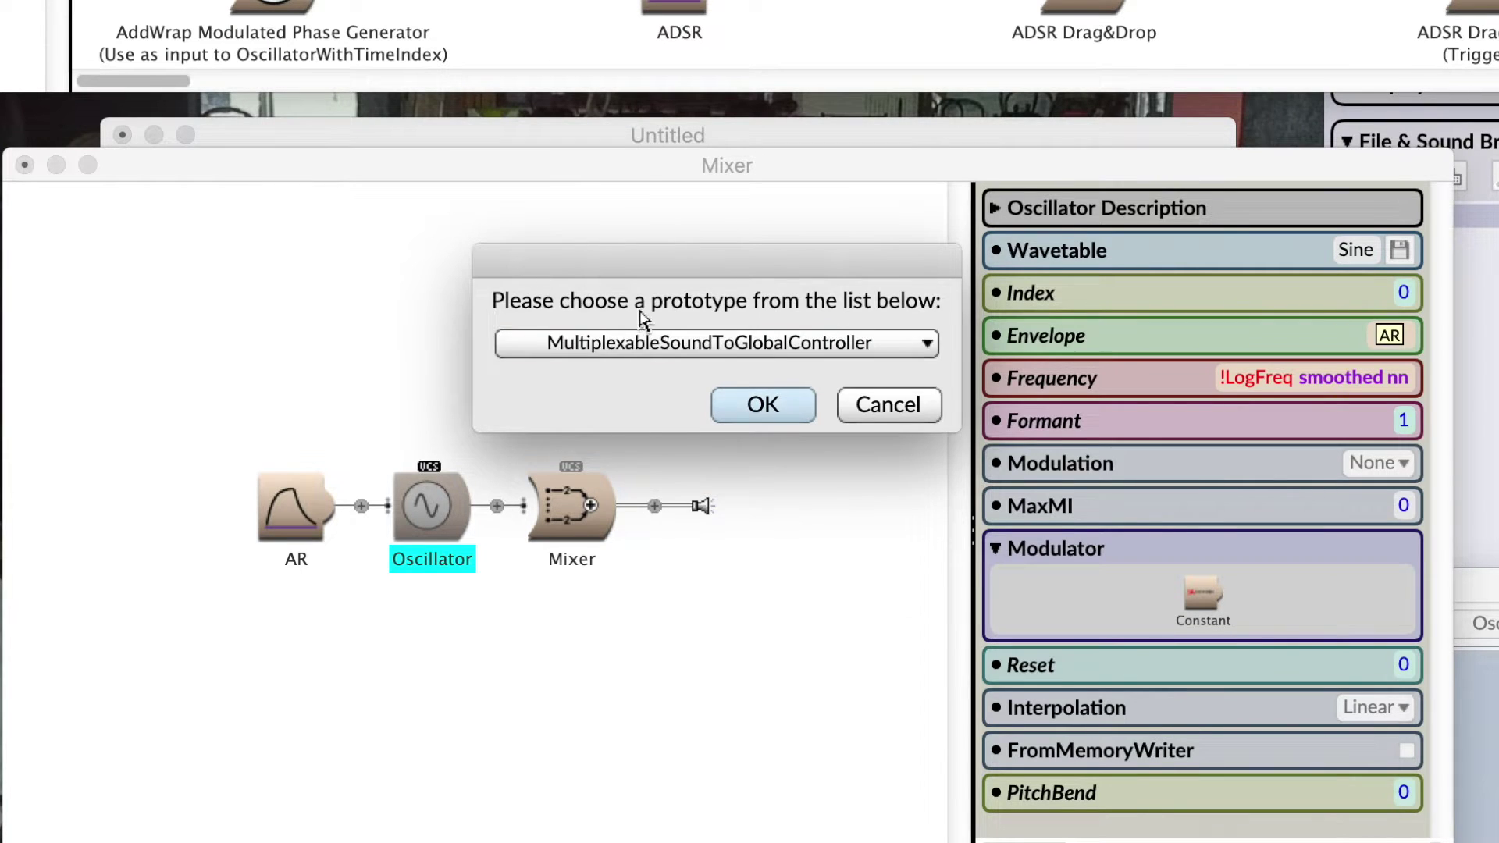
{"action": "left_click", "coordinate": [640, 343]}
{"action": "left_click", "coordinate": [652, 409]}
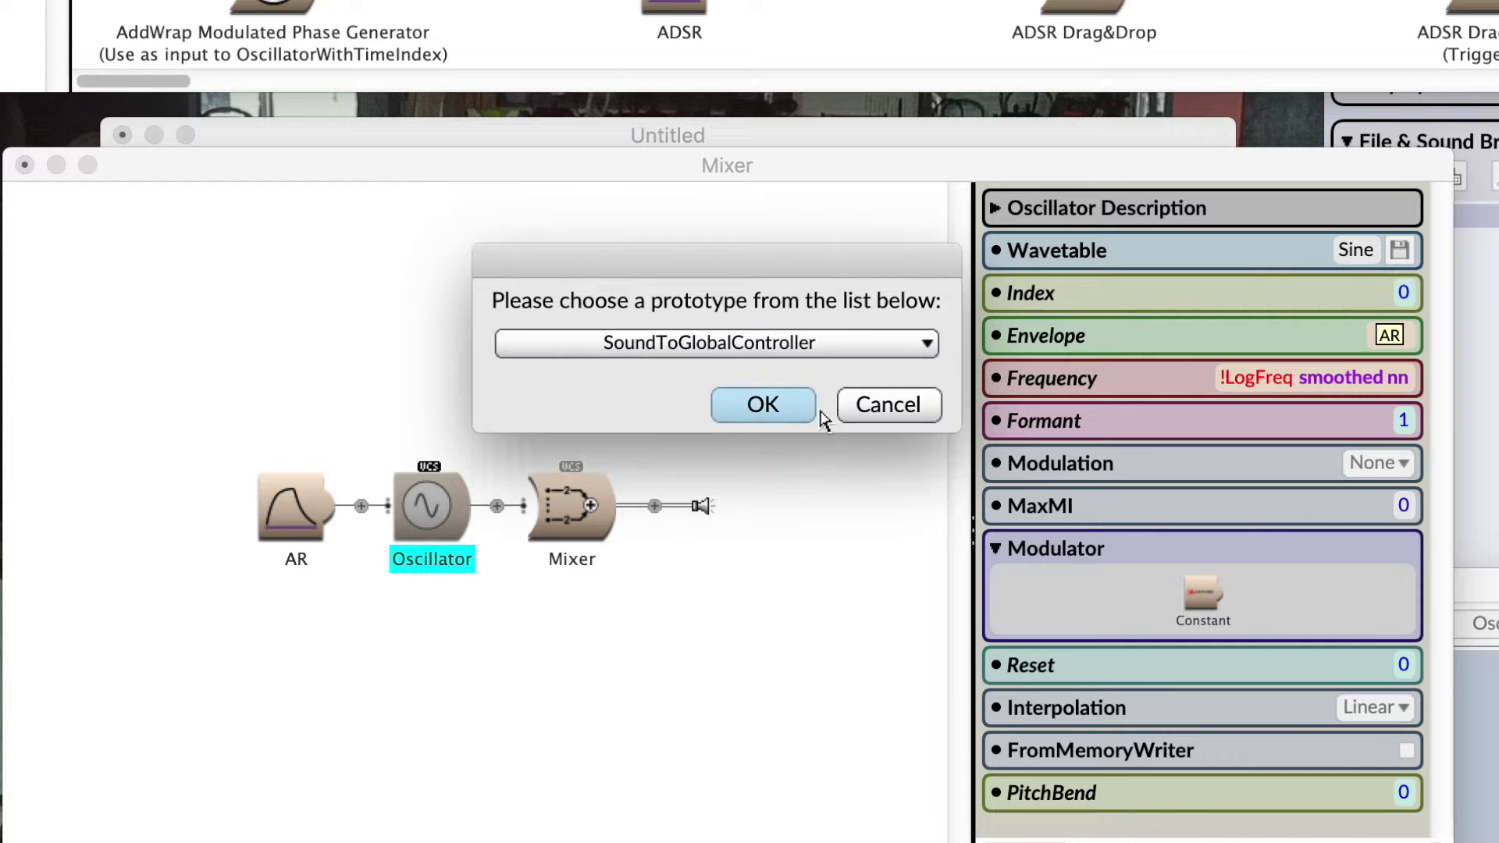
{"action": "left_click", "coordinate": [780, 406]}
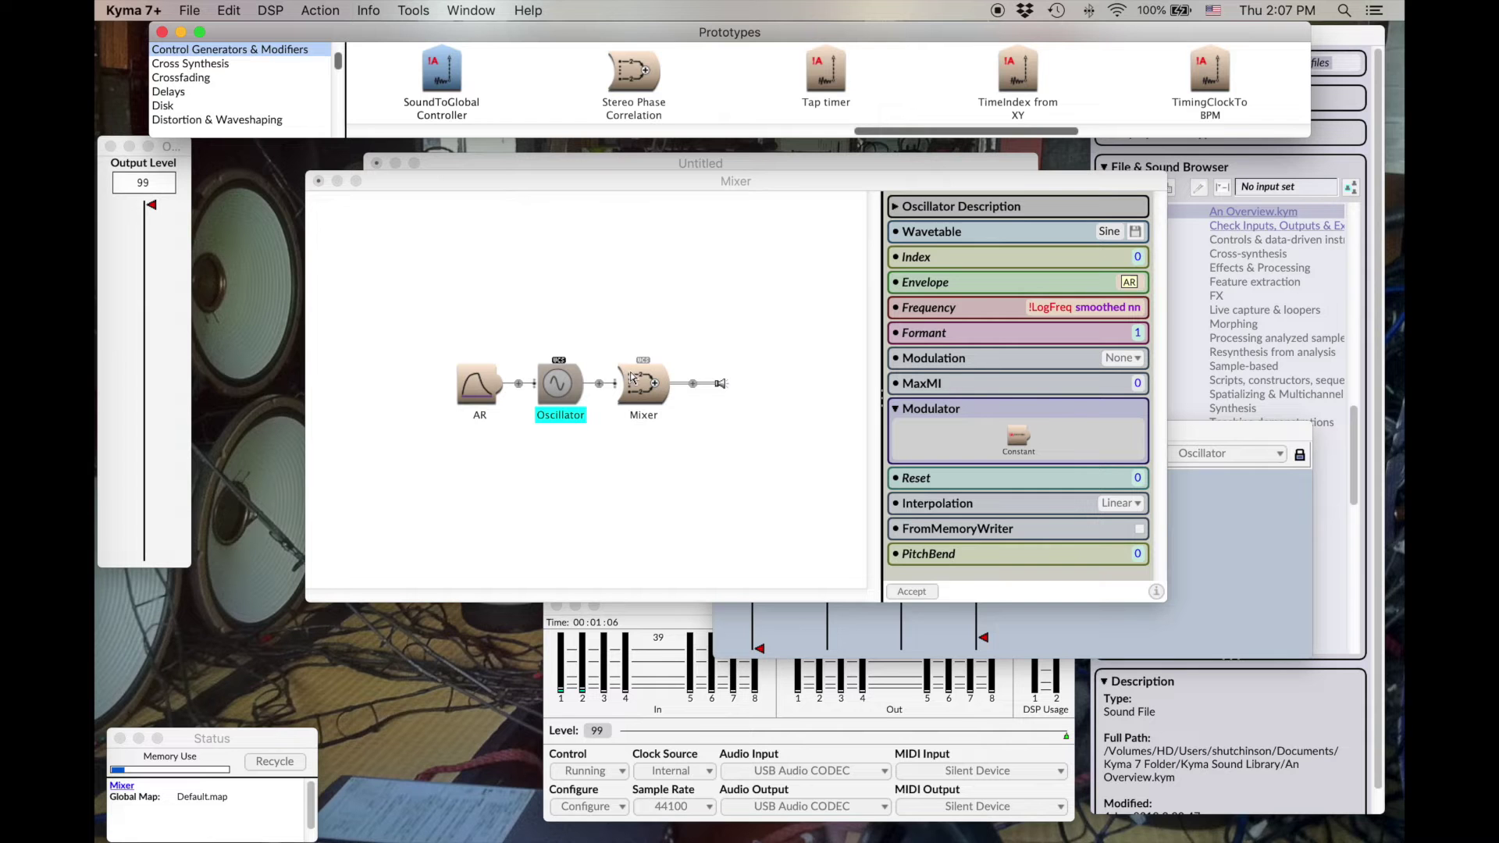
{"action": "left_click", "coordinate": [632, 377]}
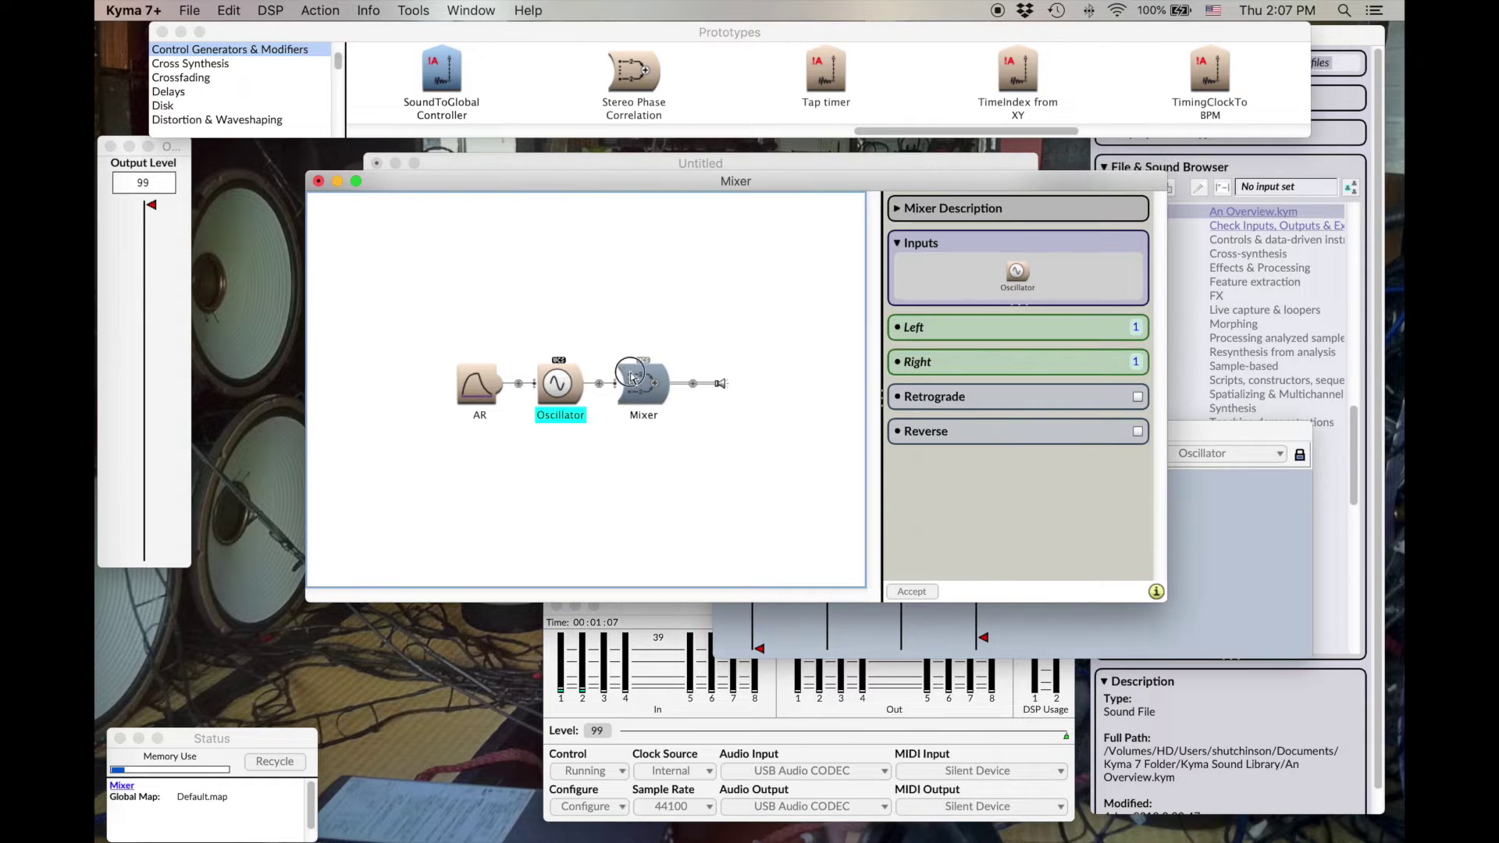
{"action": "left_click_drag", "start_coordinate": [442, 71], "coordinate": [935, 261]}
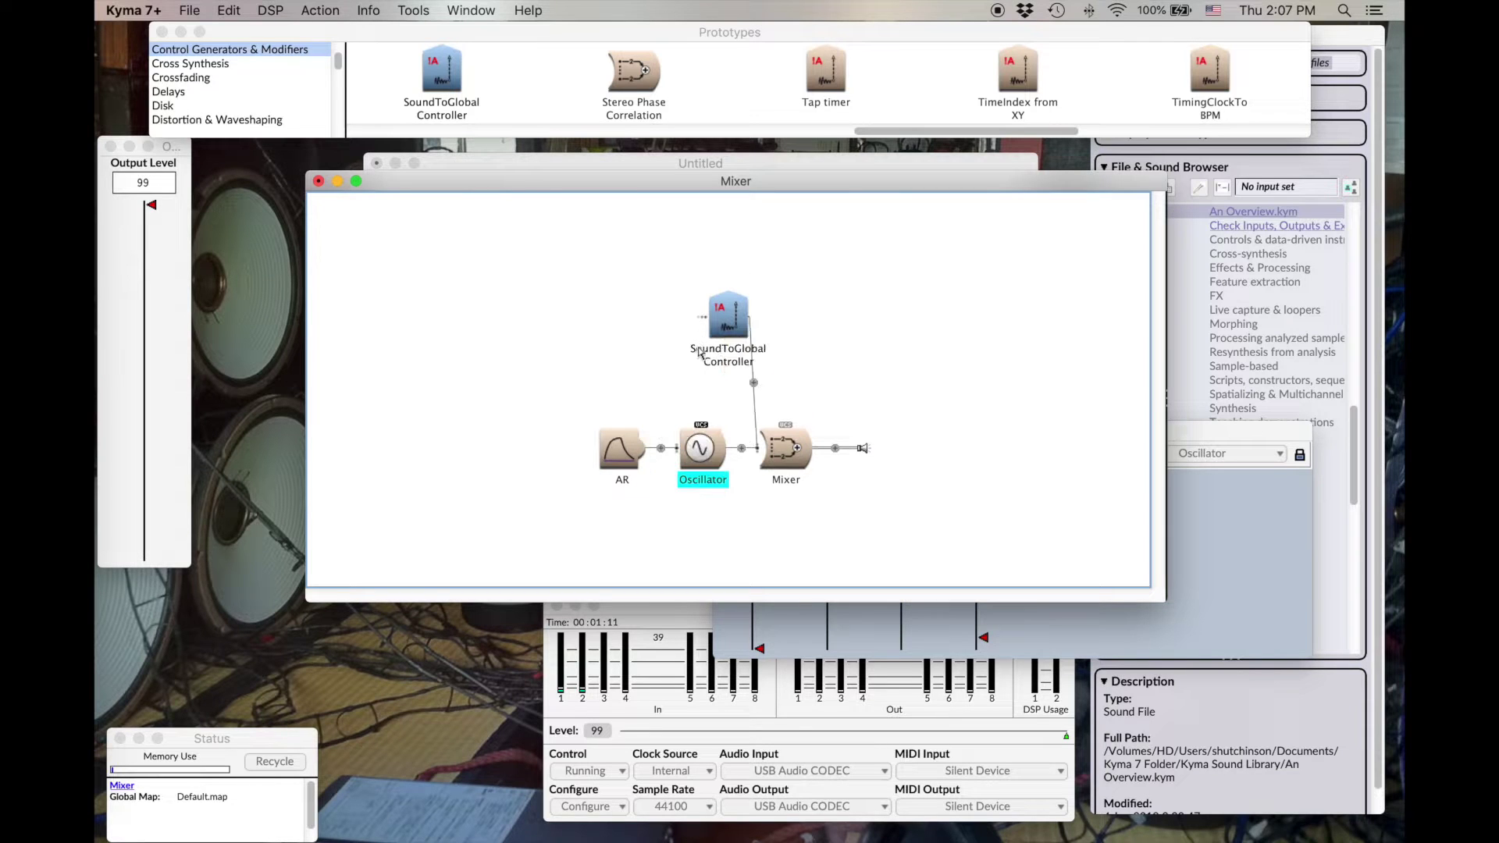
Step: Rename the SoundToGlobalController feeding the Mixer as EOC
{"action": "left_click", "coordinate": [698, 348]}
{"action": "type", "text": "EOC"}
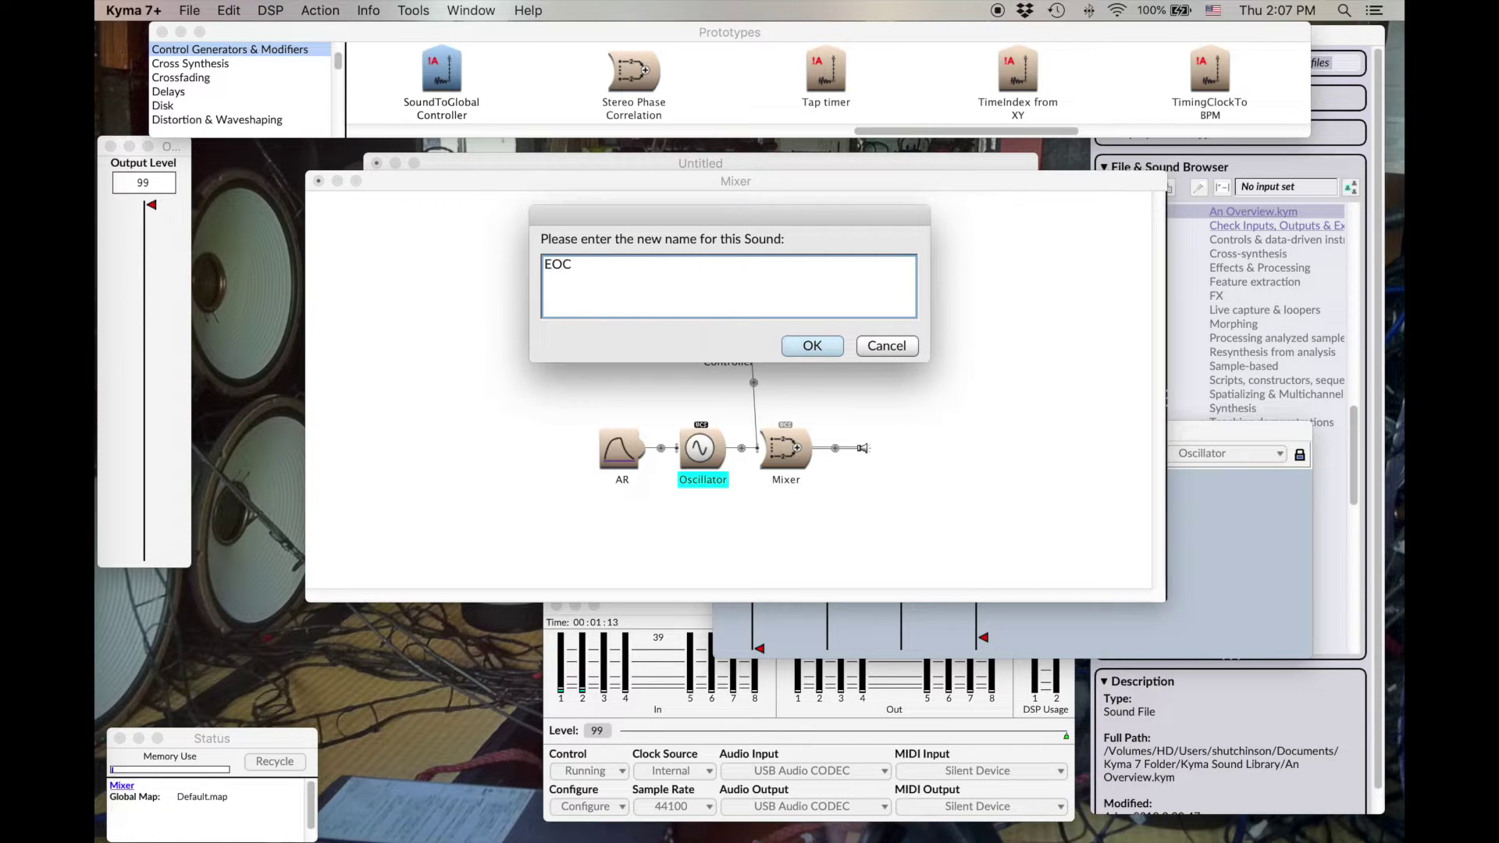
{"action": "left_click", "coordinate": [815, 346]}
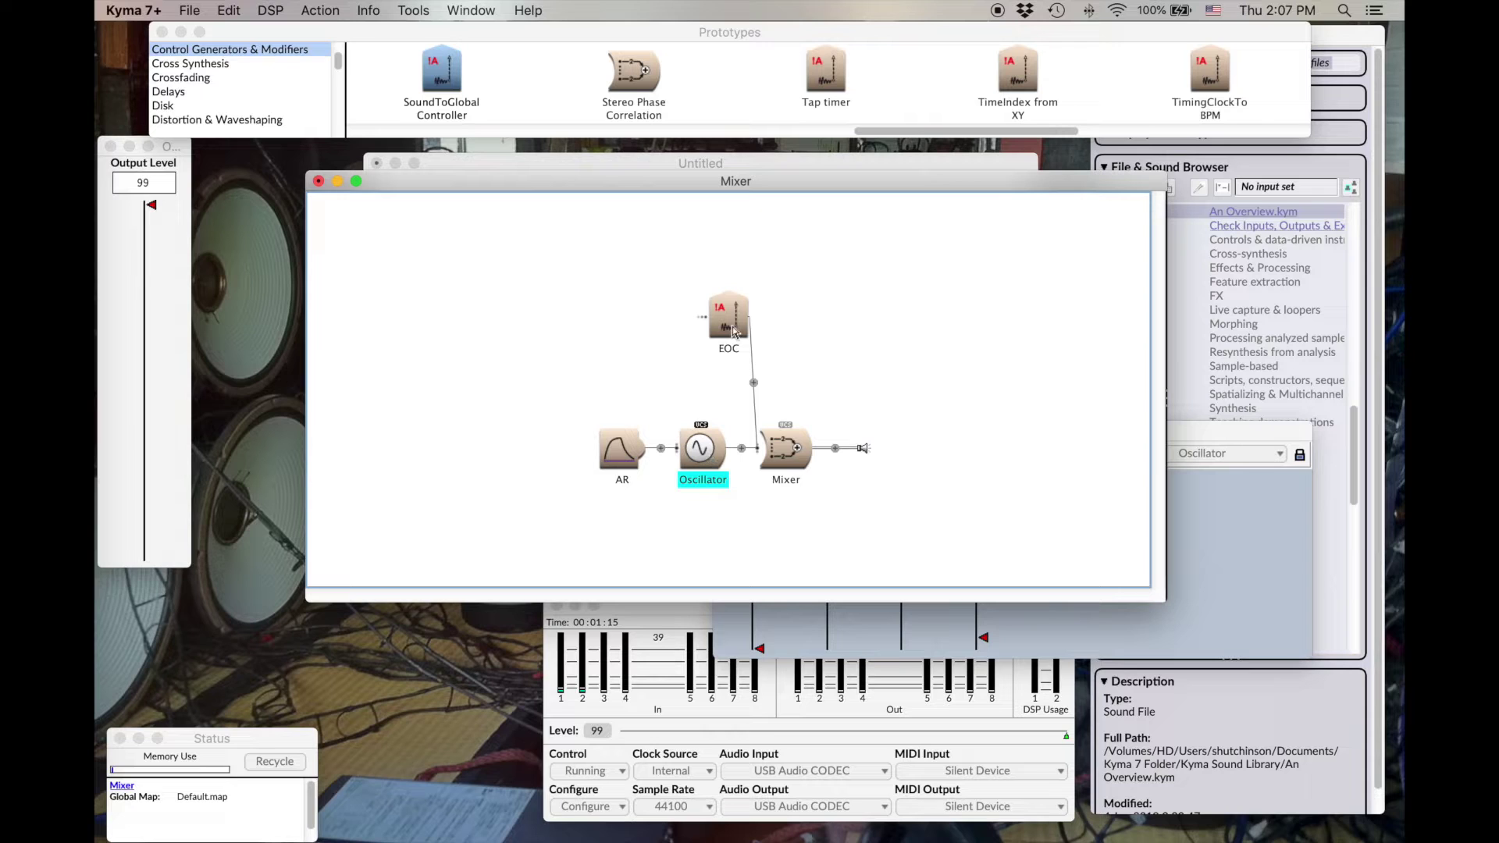
Step: Replace the EOC Sound's Value expression with the AR Sound followed by L
{"action": "left_click", "coordinate": [621, 450]}
{"action": "double_click", "coordinate": [731, 328]}
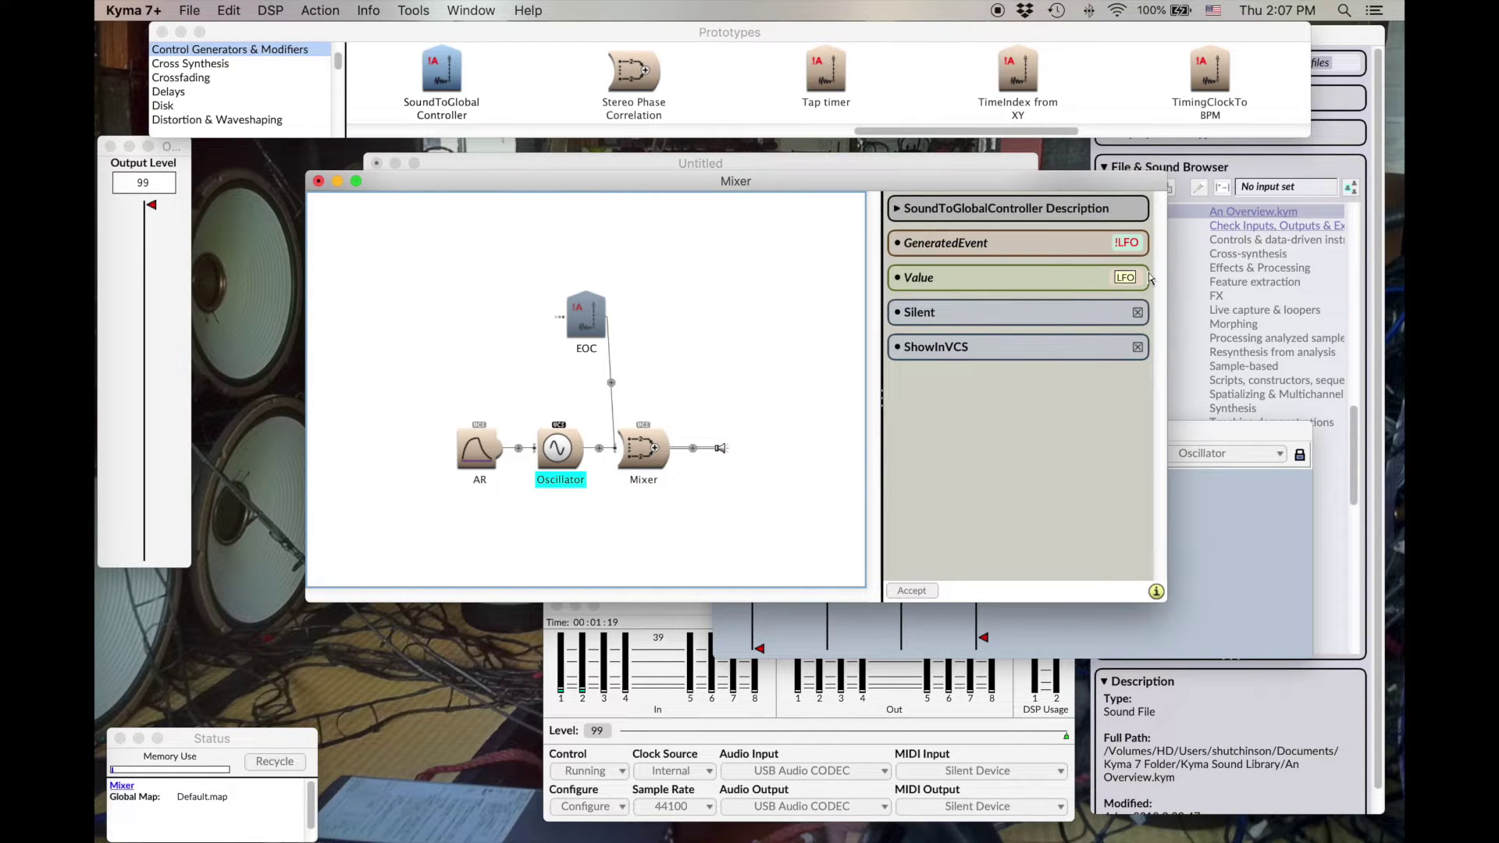
{"action": "left_click", "coordinate": [1147, 277]}
{"action": "key", "text": "BackSpace"}
{"action": "type", "text": "AR "}
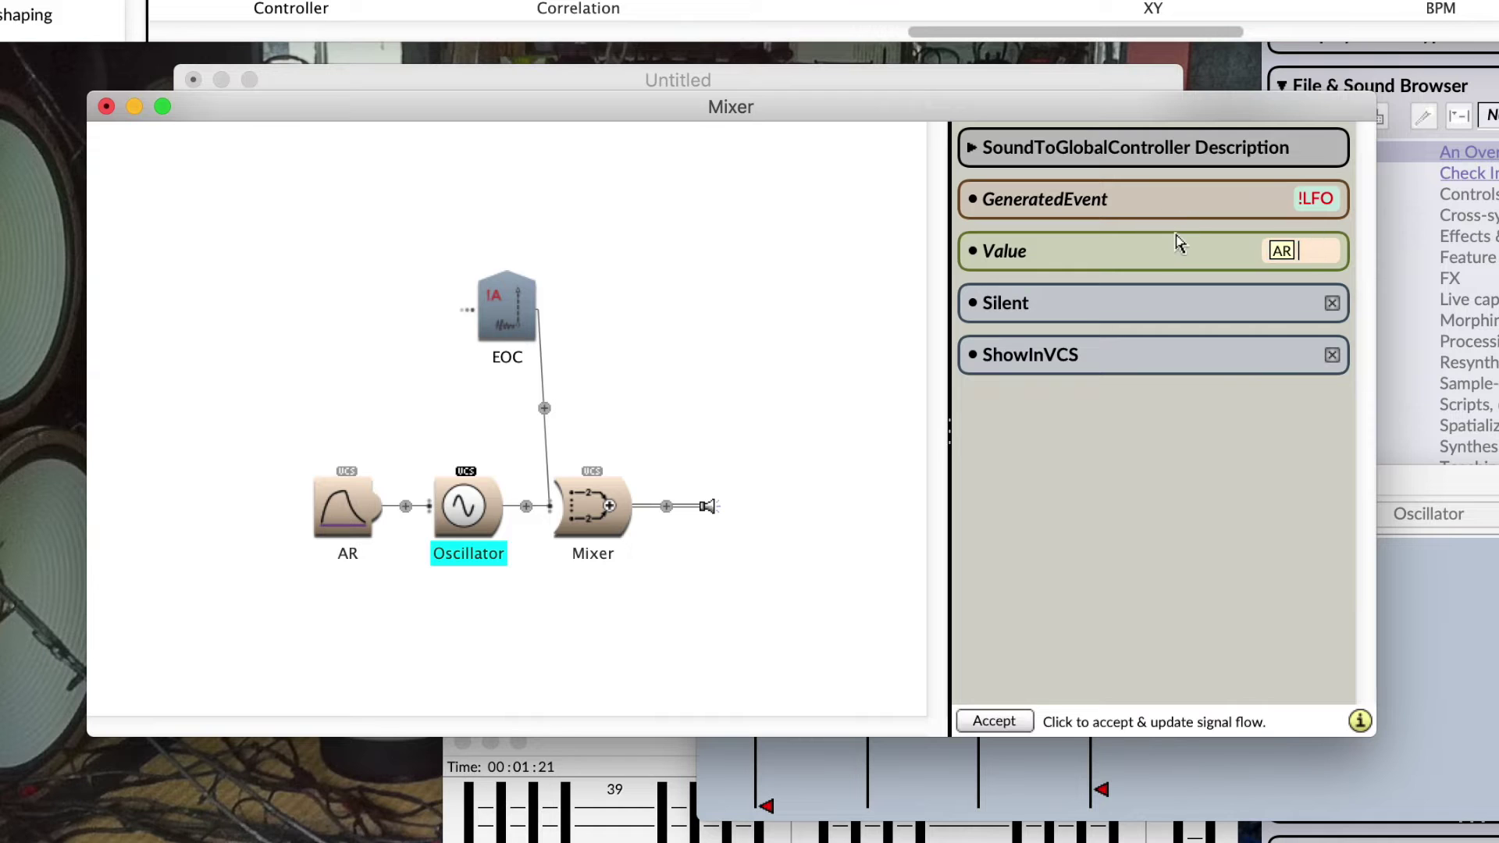
{"action": "type", "text": "L"}
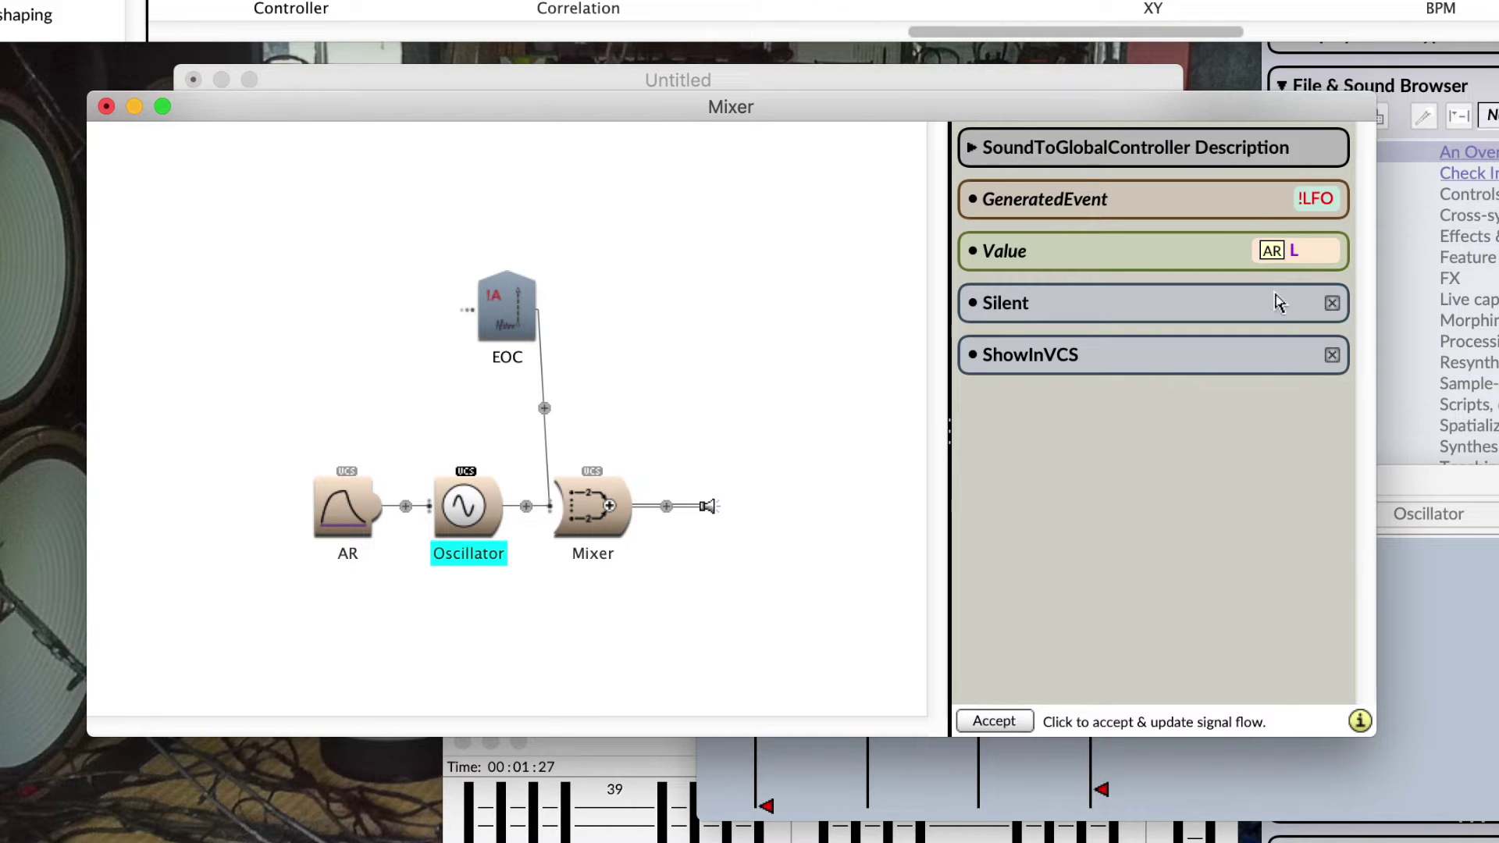
Step: Set the EOC Sound's GeneratedEvent to !EOC
{"action": "left_click", "coordinate": [1327, 199]}
{"action": "key", "text": "BackSpace"}
{"action": "type", "text": "!EIC"}
{"action": "key", "text": "BackSpace"}
{"action": "key", "text": "BackSpace"}
{"action": "type", "text": "OC"}
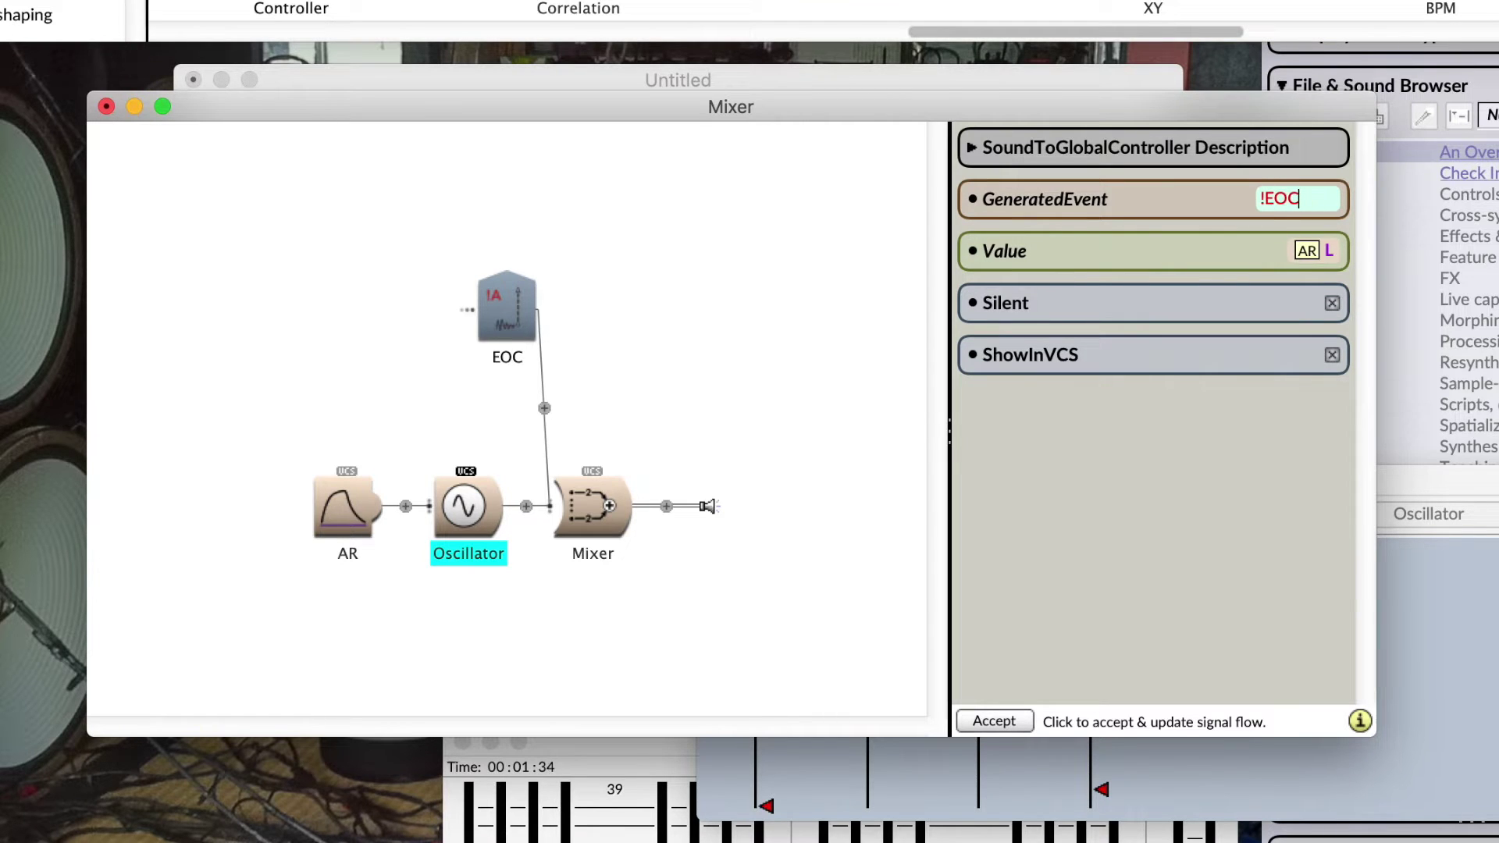
Step: Extend the EOC Sound's Value expression with eq: 0 so it compares the AR level with zero
{"action": "left_click", "coordinate": [1338, 252]}
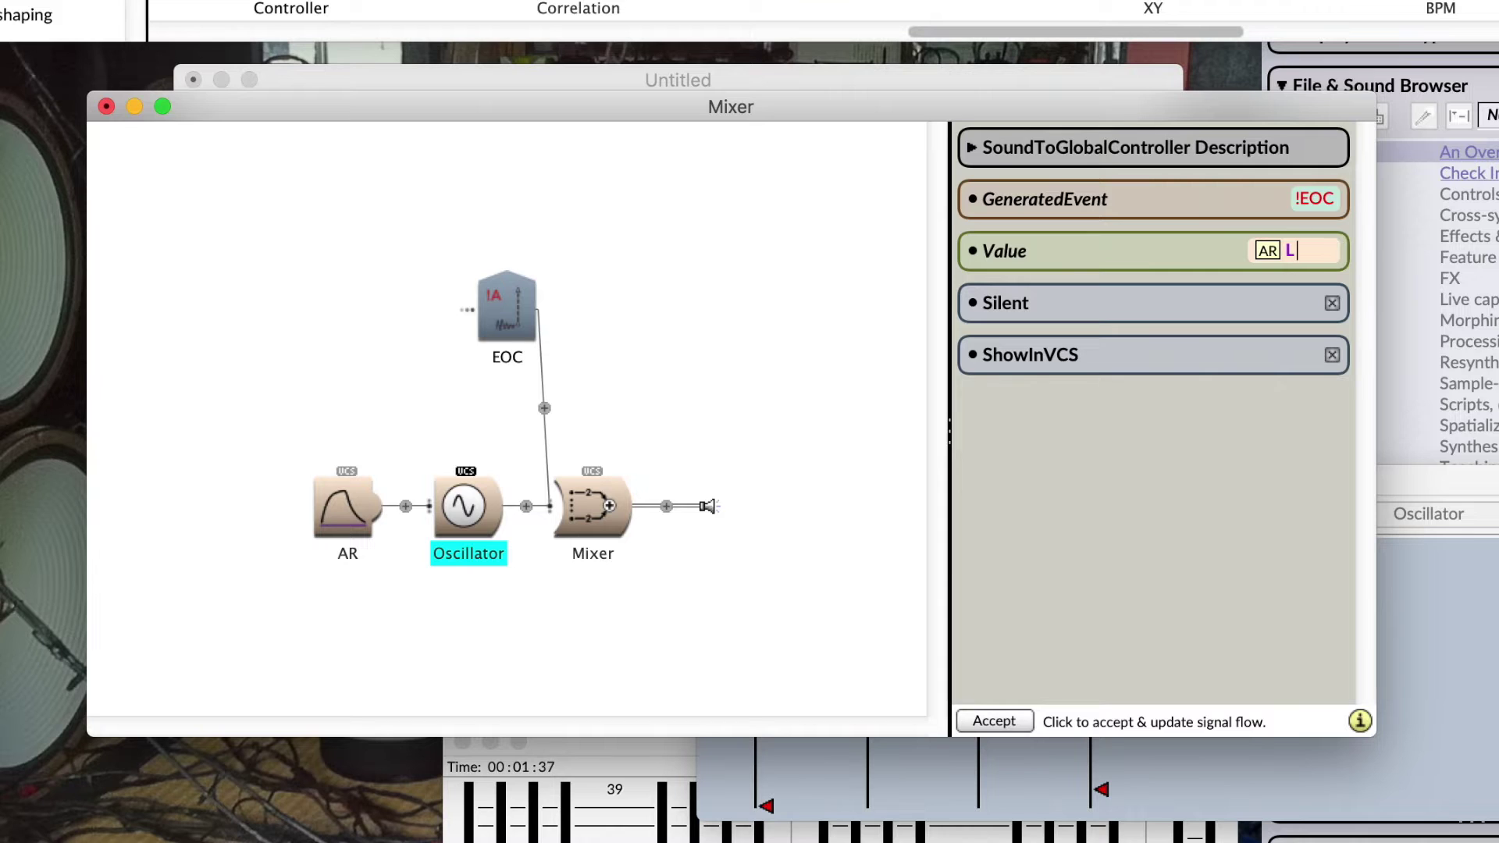
{"action": "type", "text": "eq:"}
{"action": "type", "text": "0"}
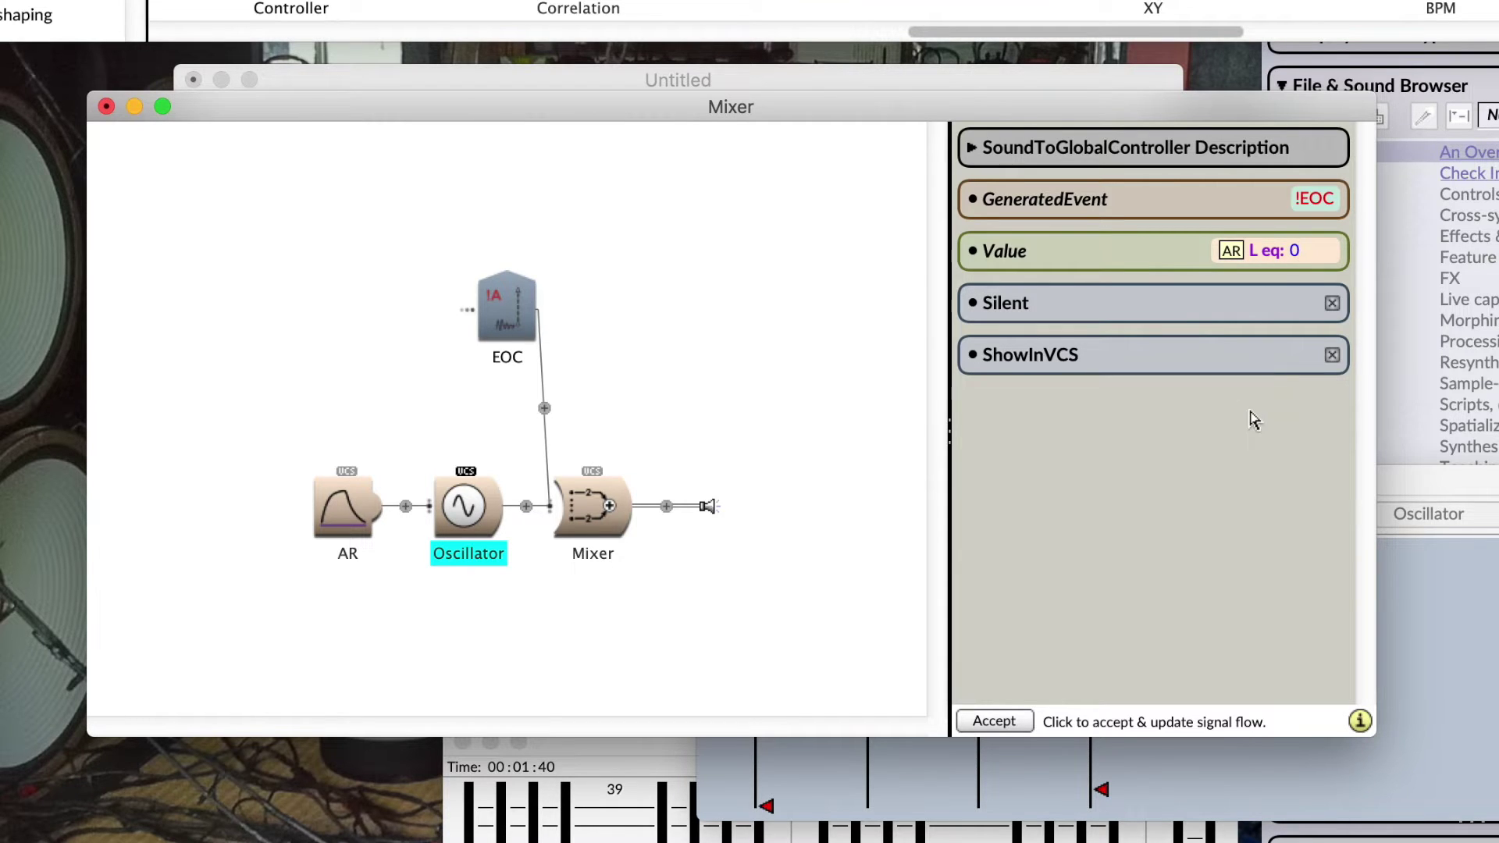
{"action": "left_click", "coordinate": [781, 360]}
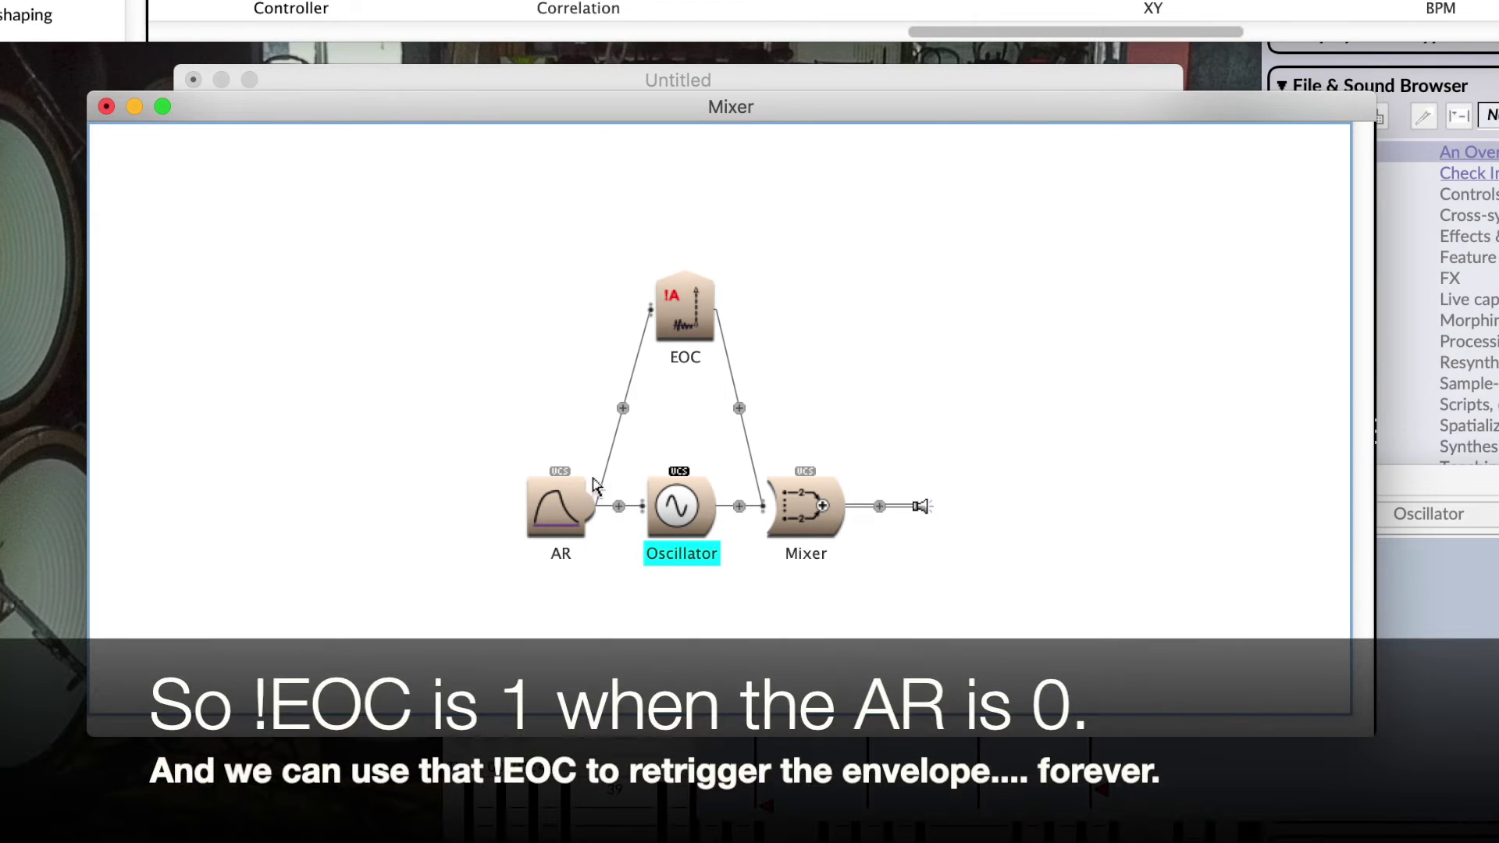
Step: Replace the AR Sound's Gate expression with !EOC smoothed
{"action": "left_click", "coordinate": [687, 324]}
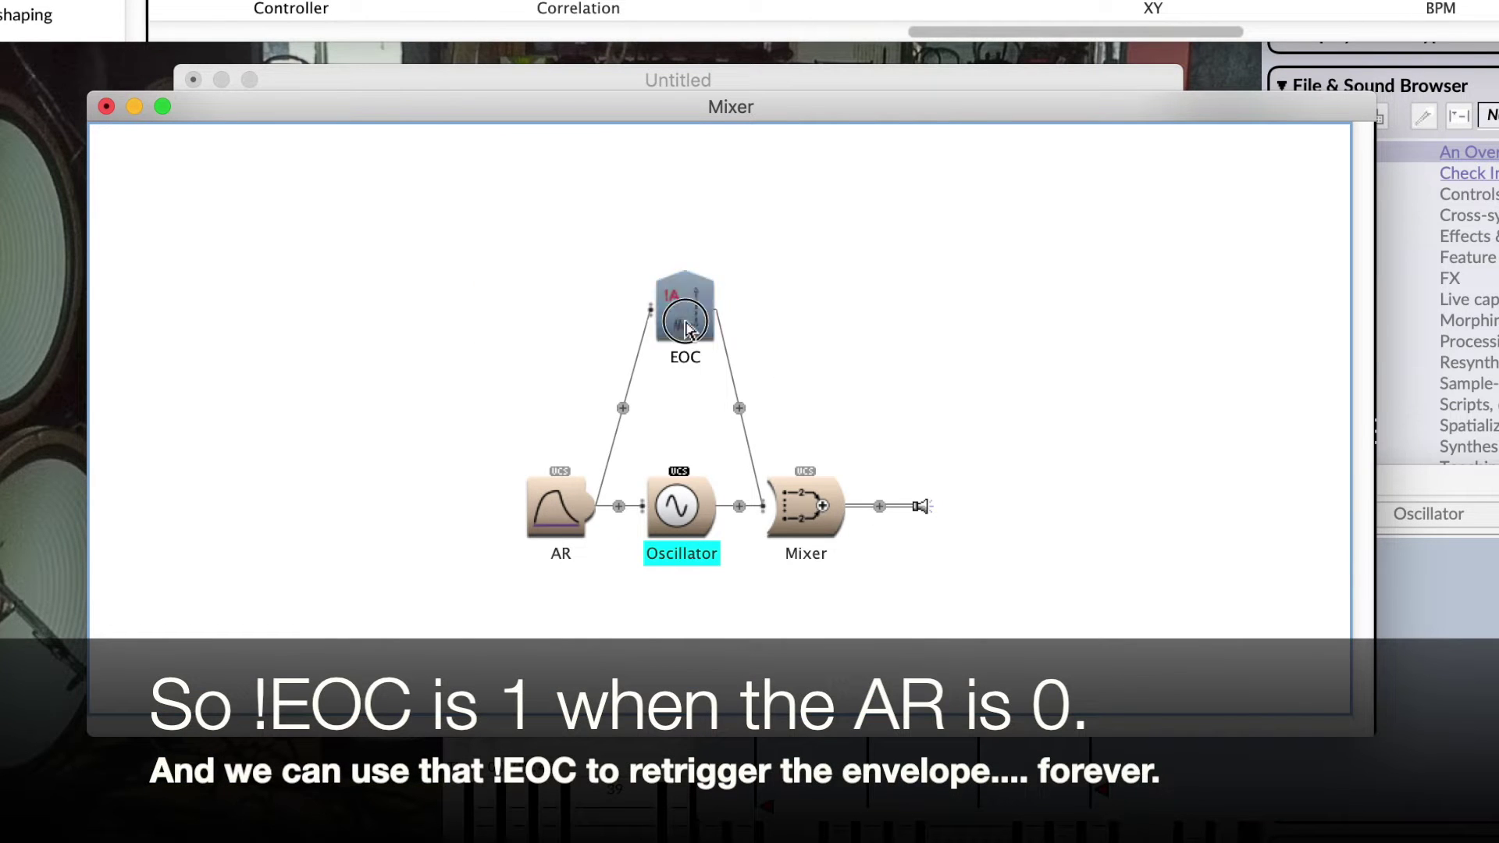
{"action": "left_click", "coordinate": [480, 509]}
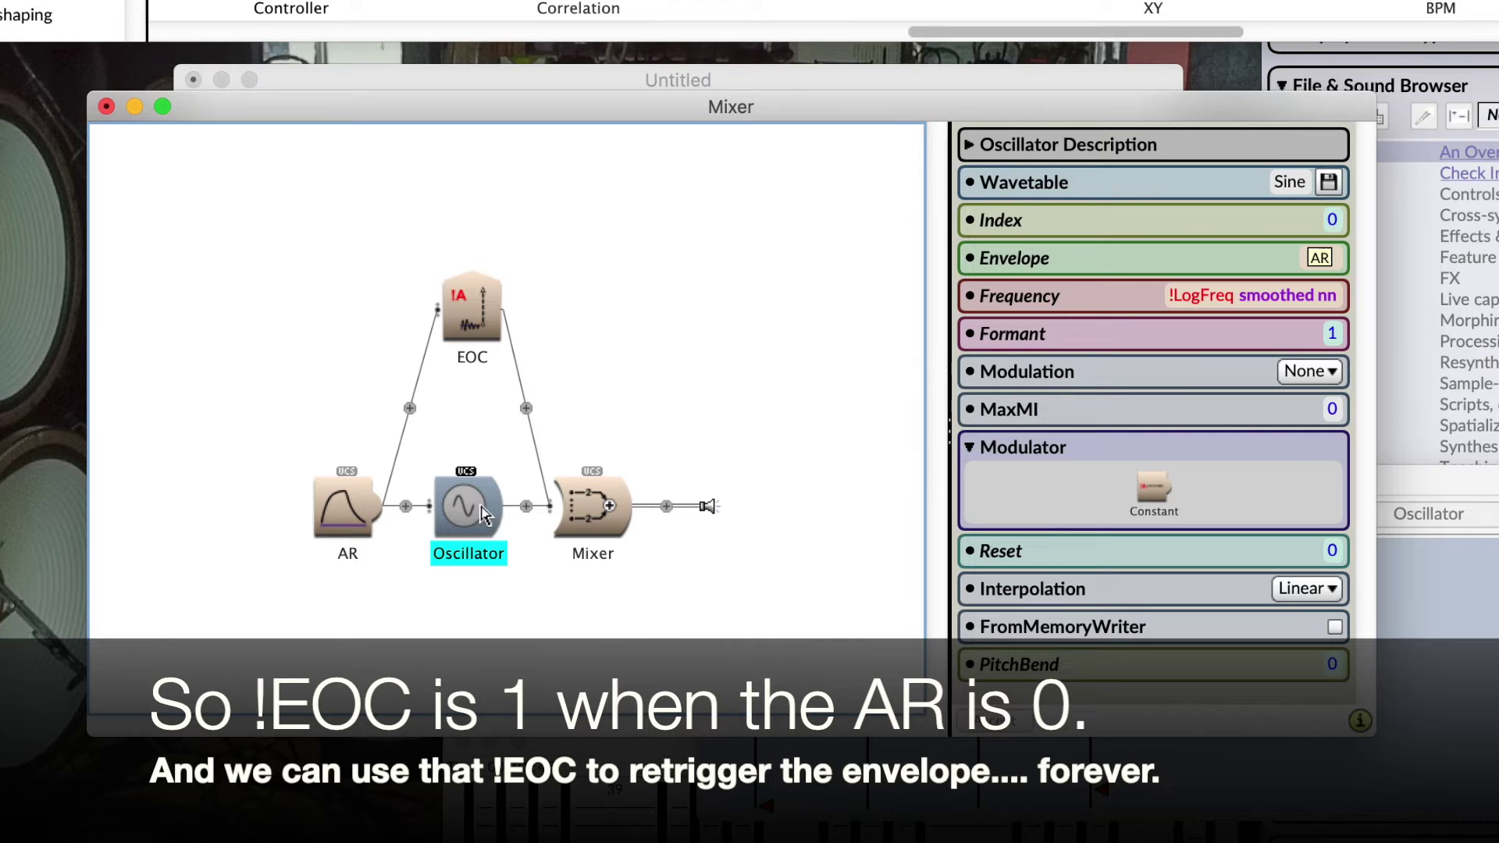
{"action": "left_click", "coordinate": [340, 511]}
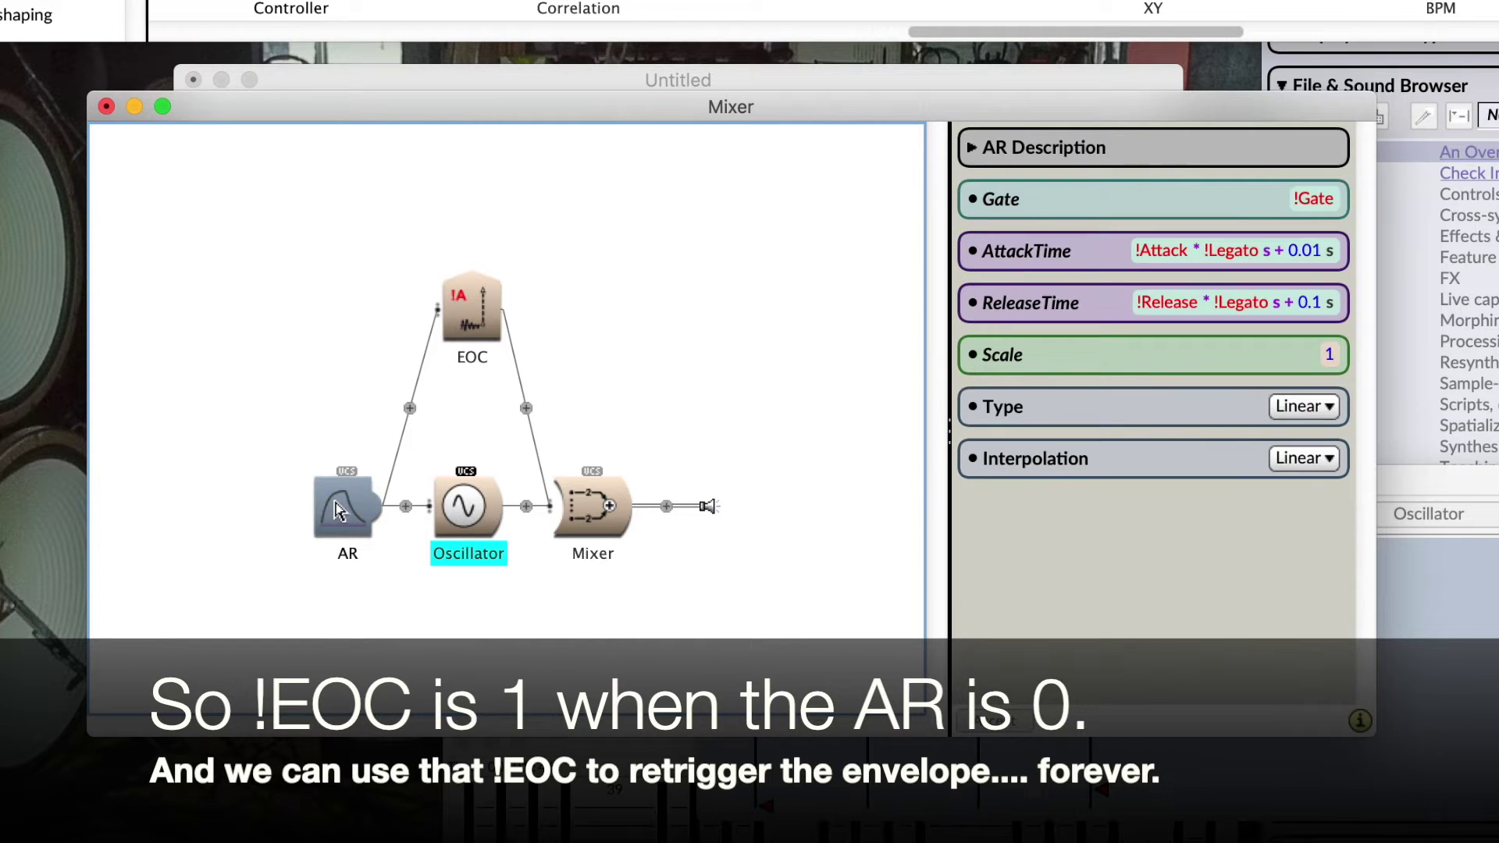
{"action": "left_click", "coordinate": [1316, 210]}
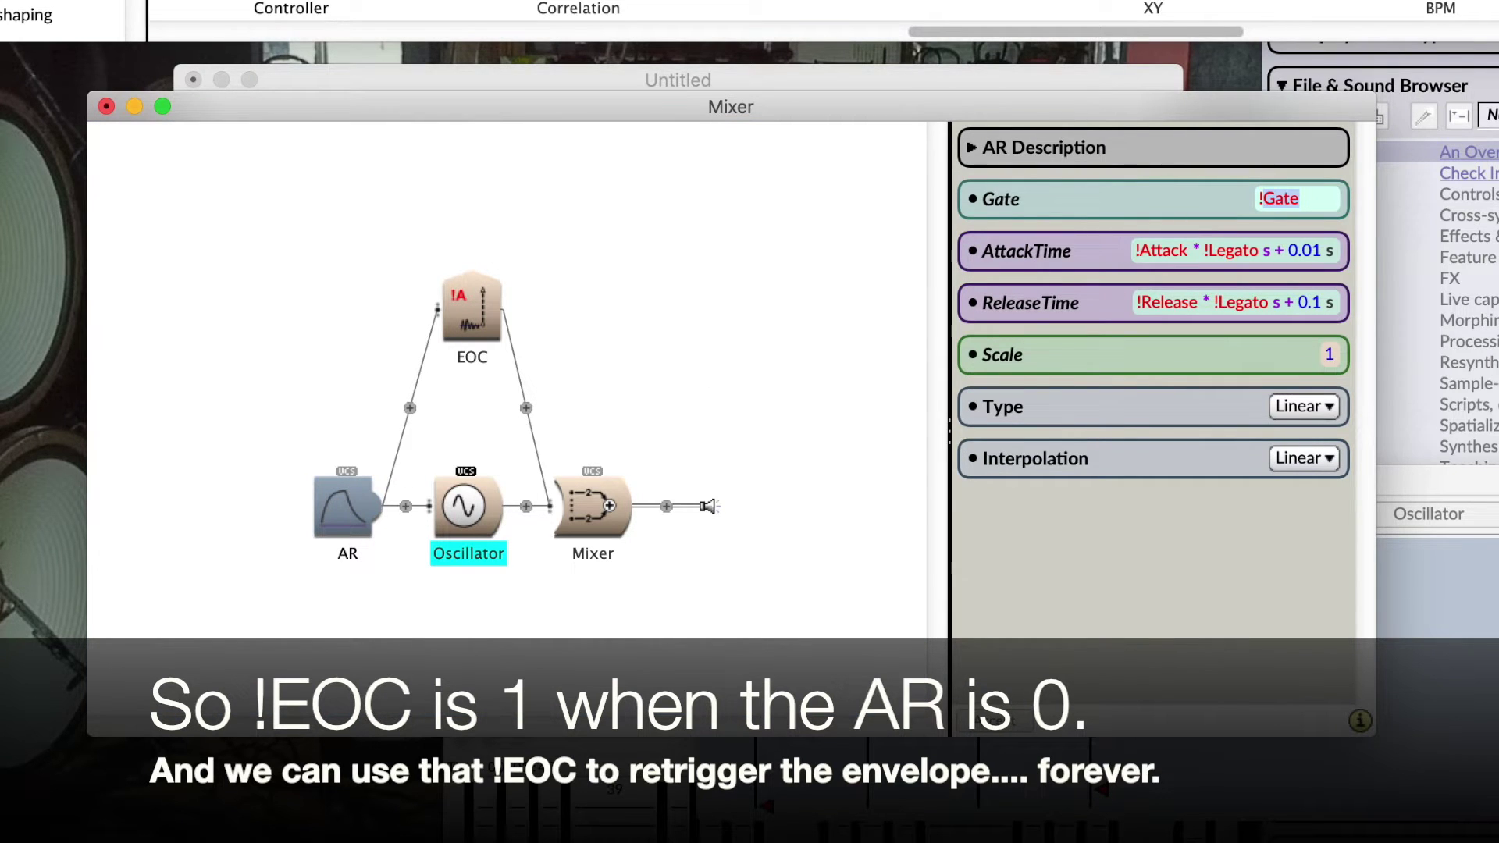
{"action": "type", "text": "!EOC"}
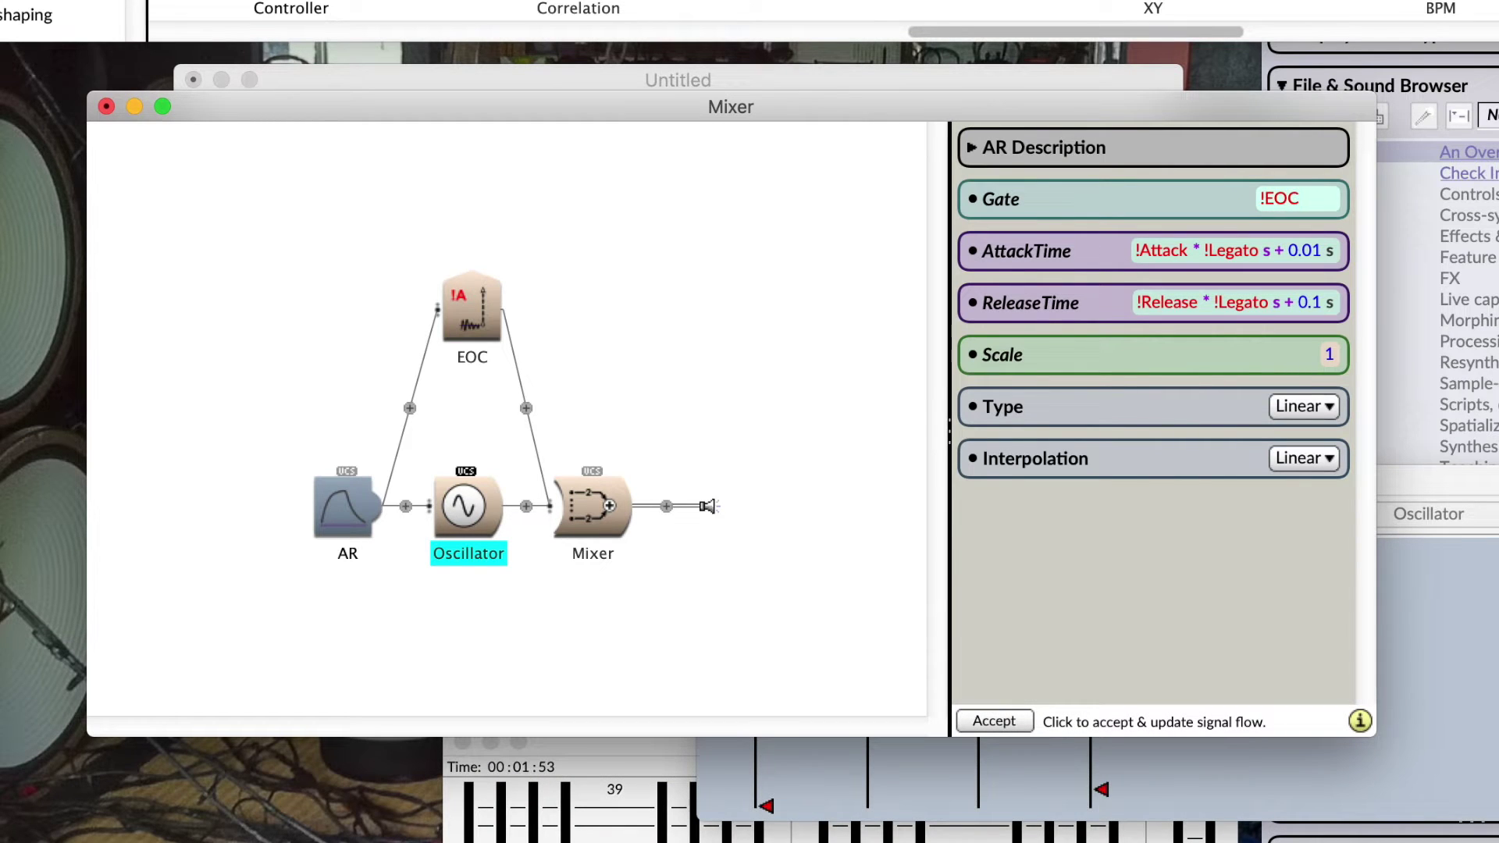
{"action": "type", "text": " smo"}
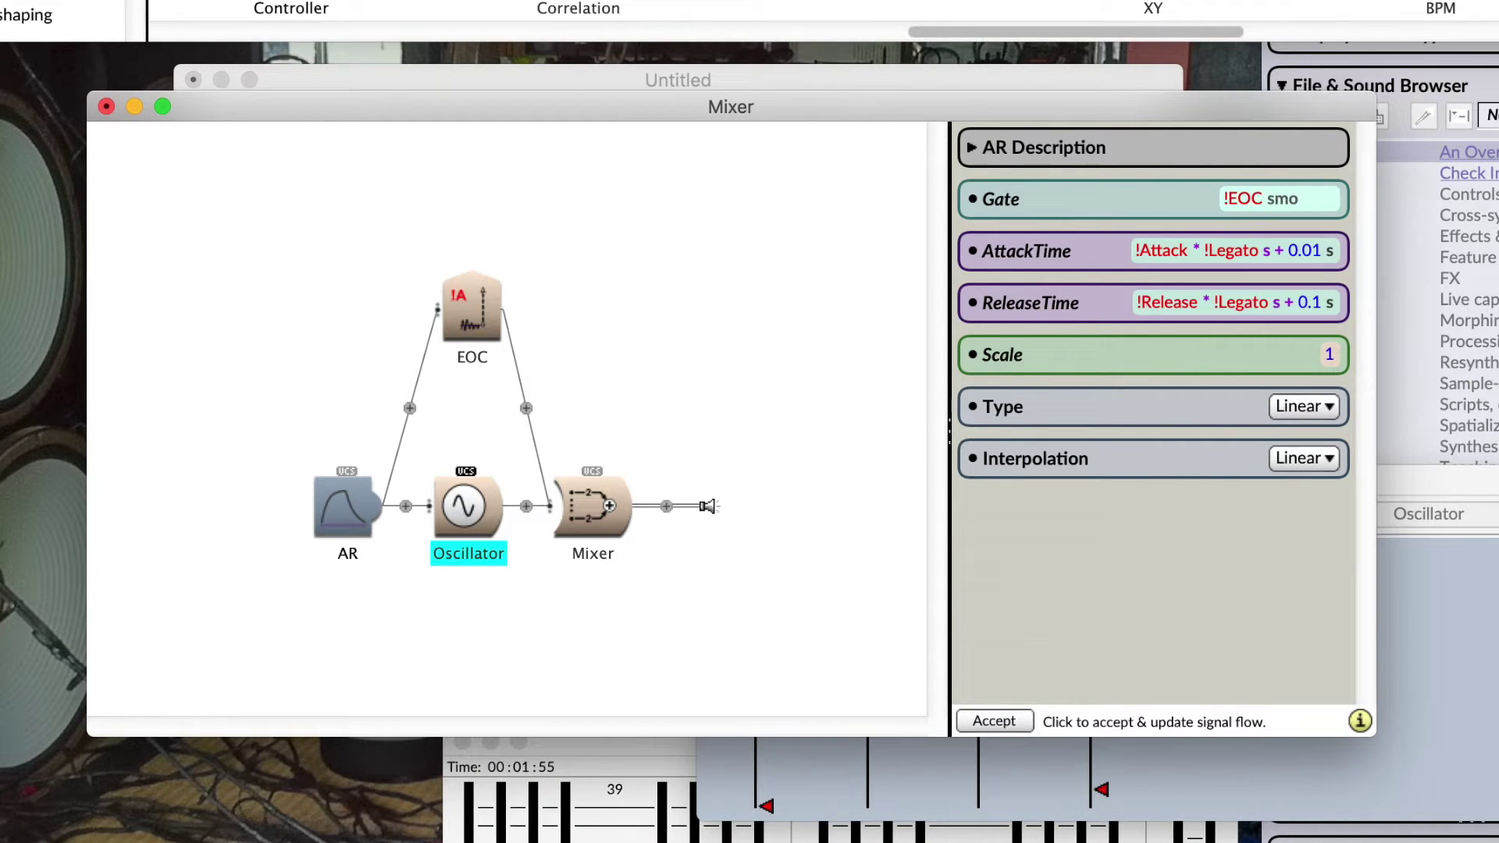
{"action": "type", "text": "othed"}
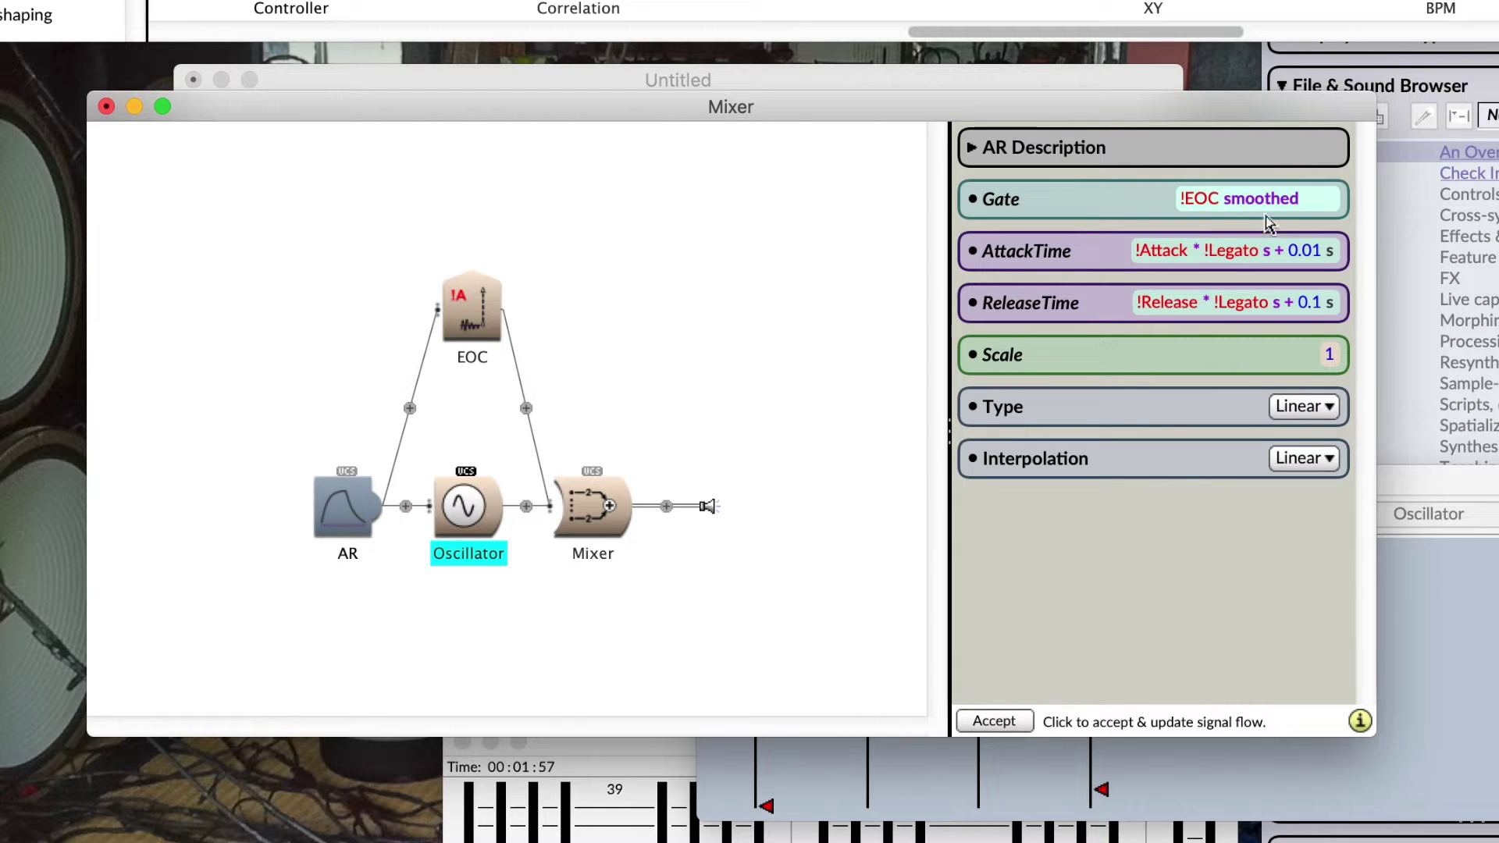
{"action": "left_click", "coordinate": [754, 325]}
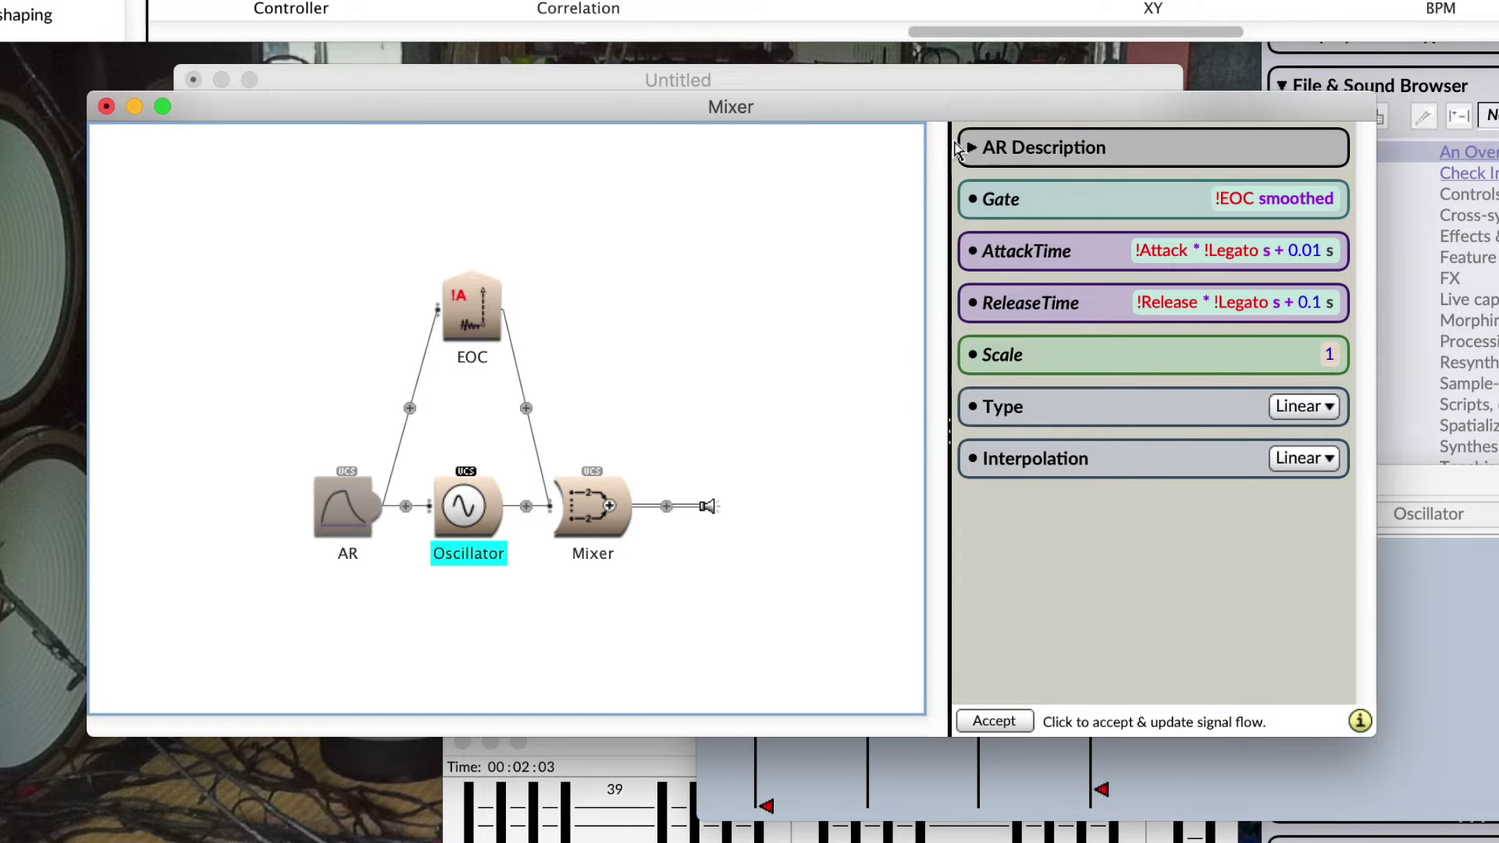
Step: Compile and play the Mixer Sound with the self-retriggering envelope
{"action": "mouse_move", "coordinate": [1008, 155]}
{"action": "left_click", "coordinate": [596, 518]}
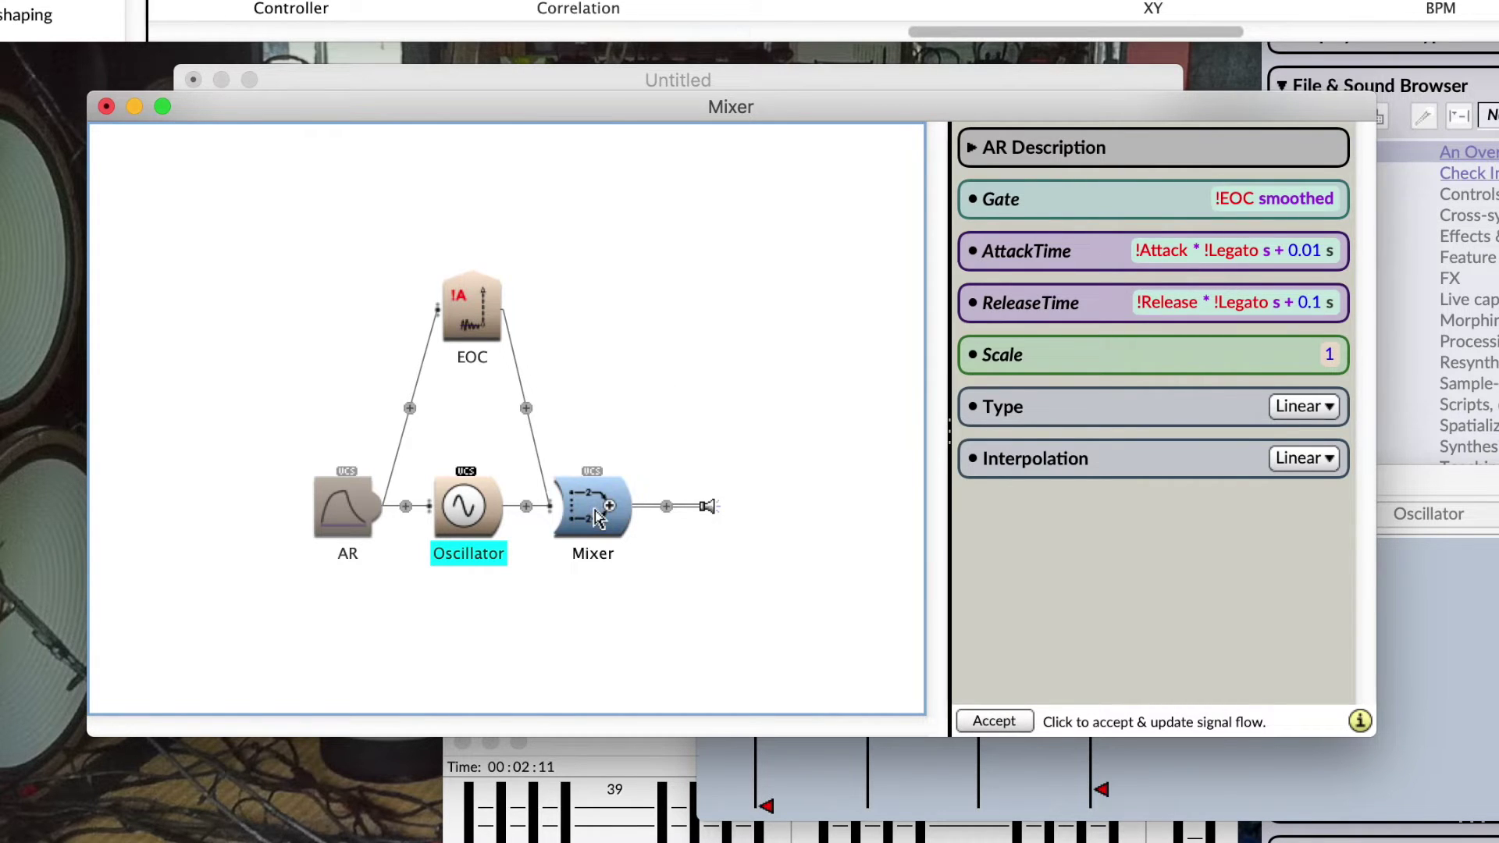
{"action": "key", "text": "ctrl+space"}
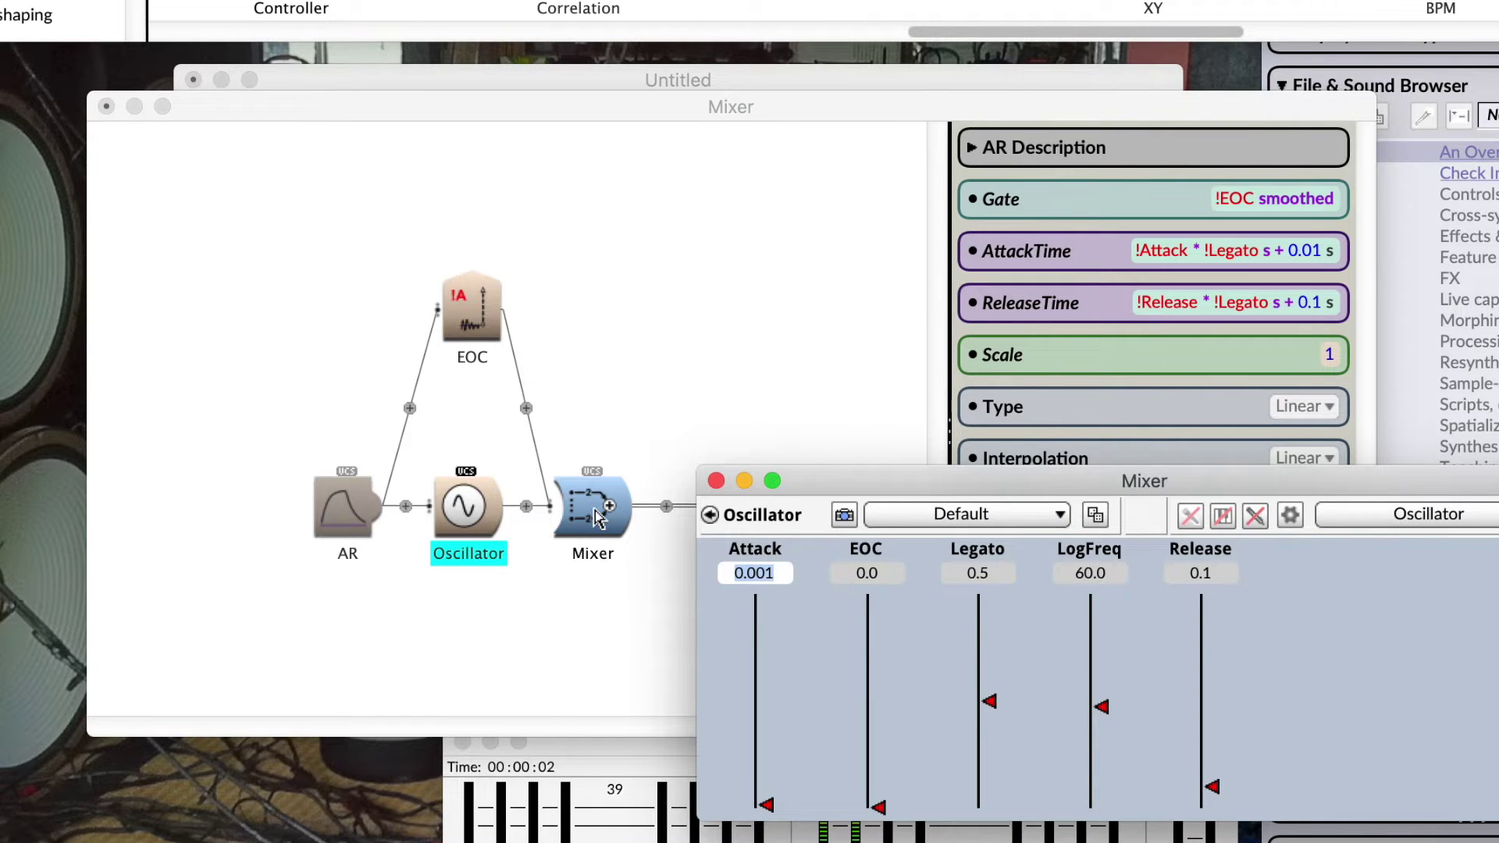
Step: Replace the Oscillator's Frequency expression with !EOC nextRandom * 44
{"action": "left_click", "coordinate": [471, 511]}
{"action": "left_click", "coordinate": [1229, 295]}
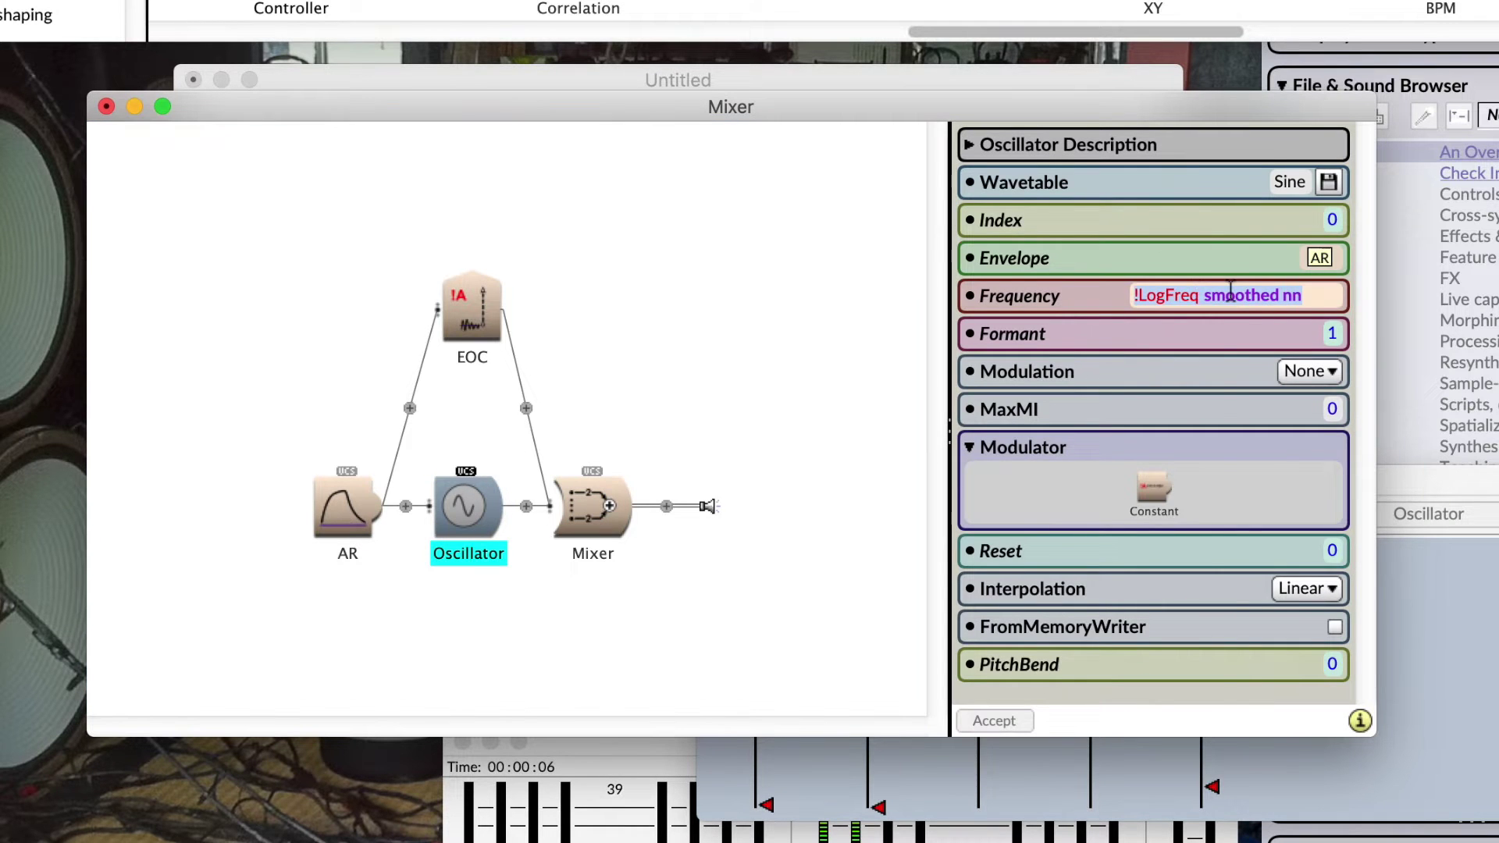
{"action": "mouse_move", "coordinate": [1231, 291]}
{"action": "type", "text": "!EOC"}
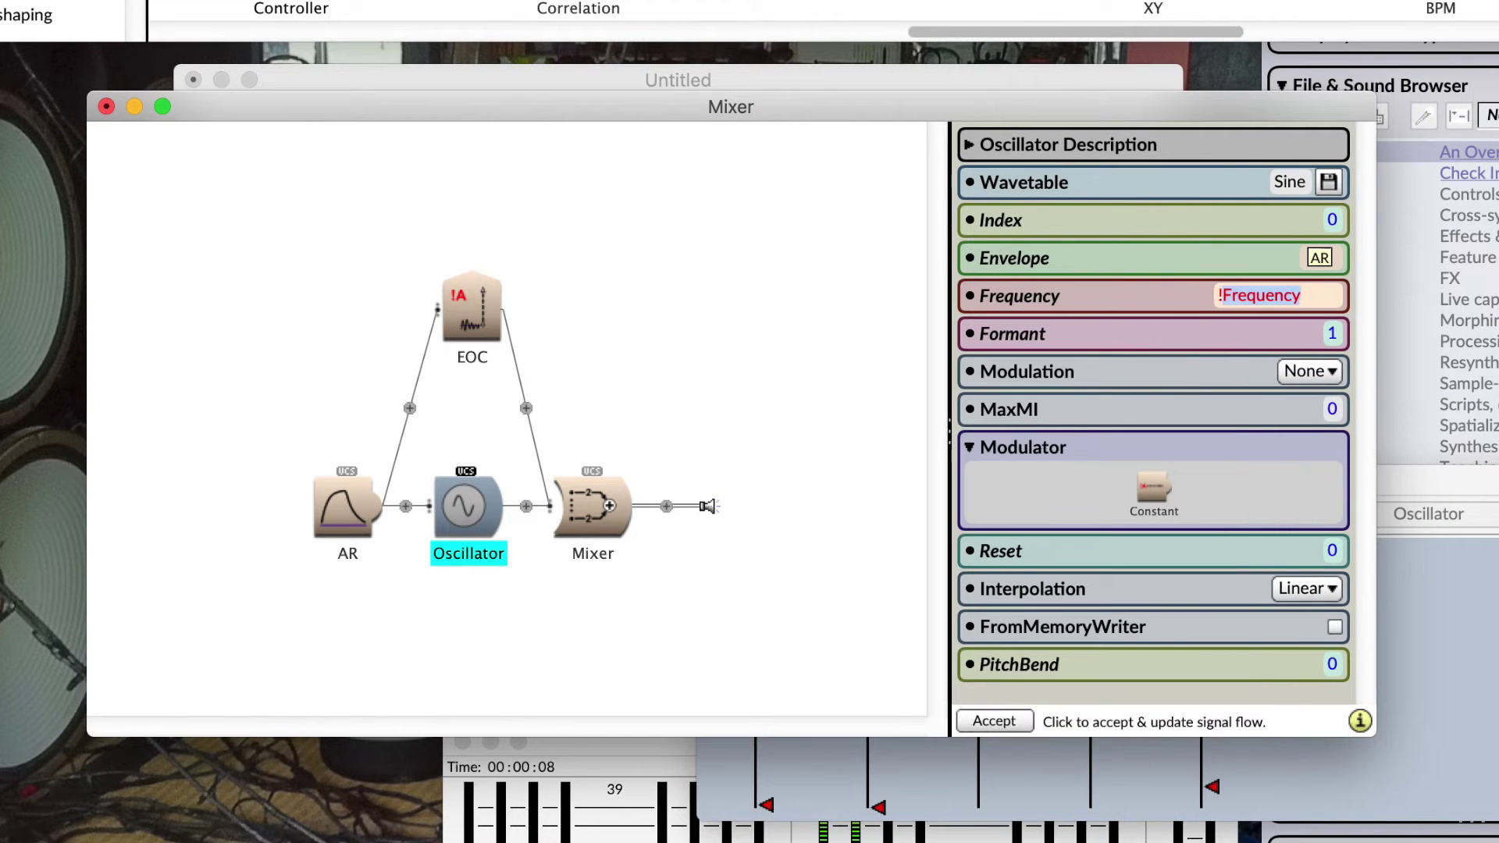
{"action": "type", "text": " nextr"}
{"action": "key", "text": "BackSpace"}
{"action": "type", "text": "Random:"}
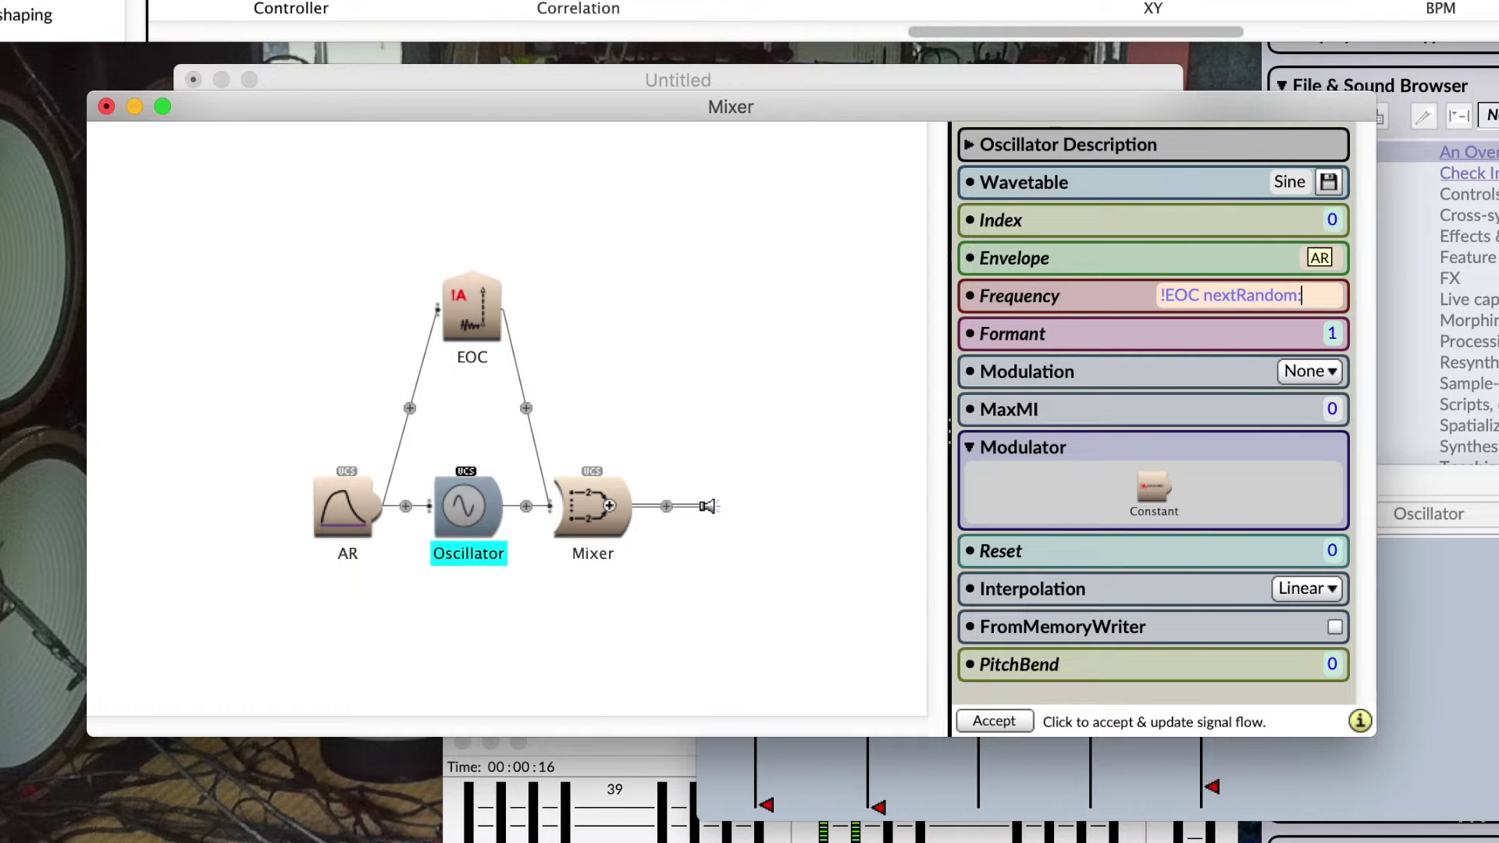
{"action": "key", "text": "BackSpace"}
{"action": "type", "text": "* 44"}
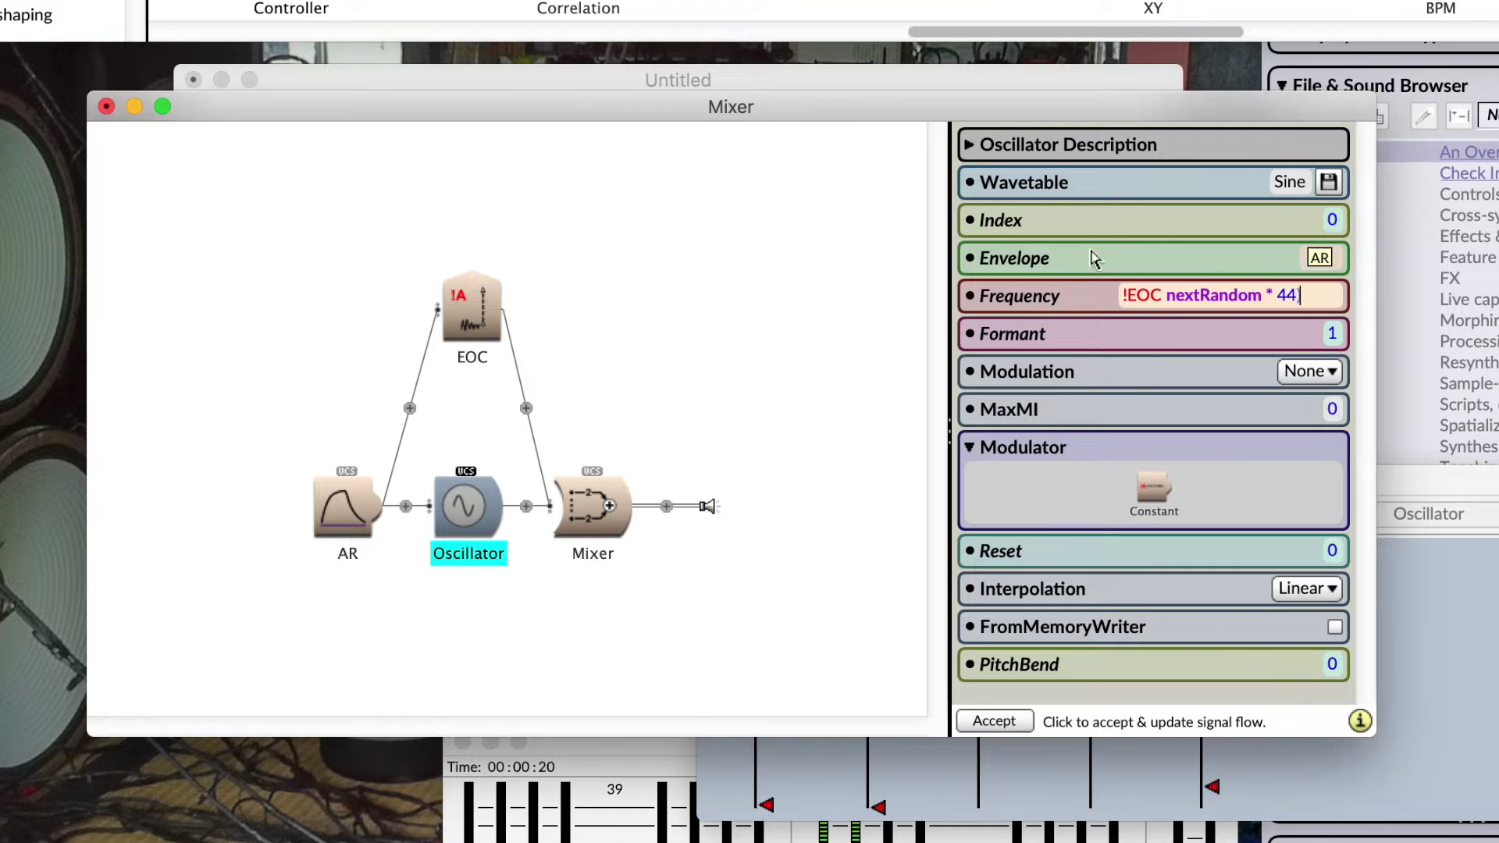
Step: Complete the Oscillator's Frequency expression as ((!EOC nextRandom * 44) + 65) nn and play the Mixer
{"action": "type", "text": ")"}
{"action": "type", "text": "("}
{"action": "key", "text": "End"}
{"action": "type", "text": "+ 65"}
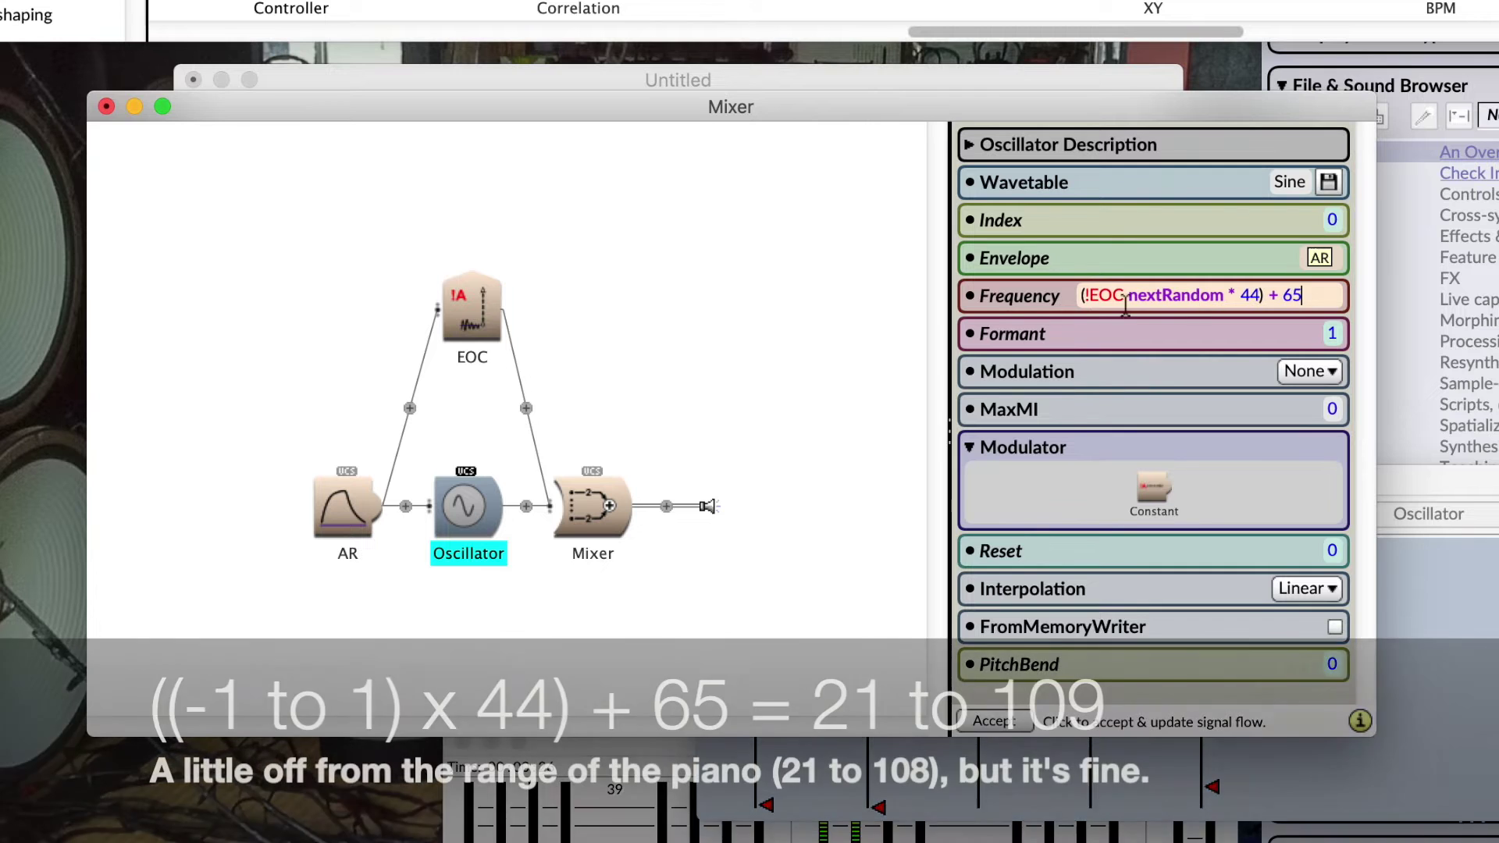
{"action": "type", "text": " nn"}
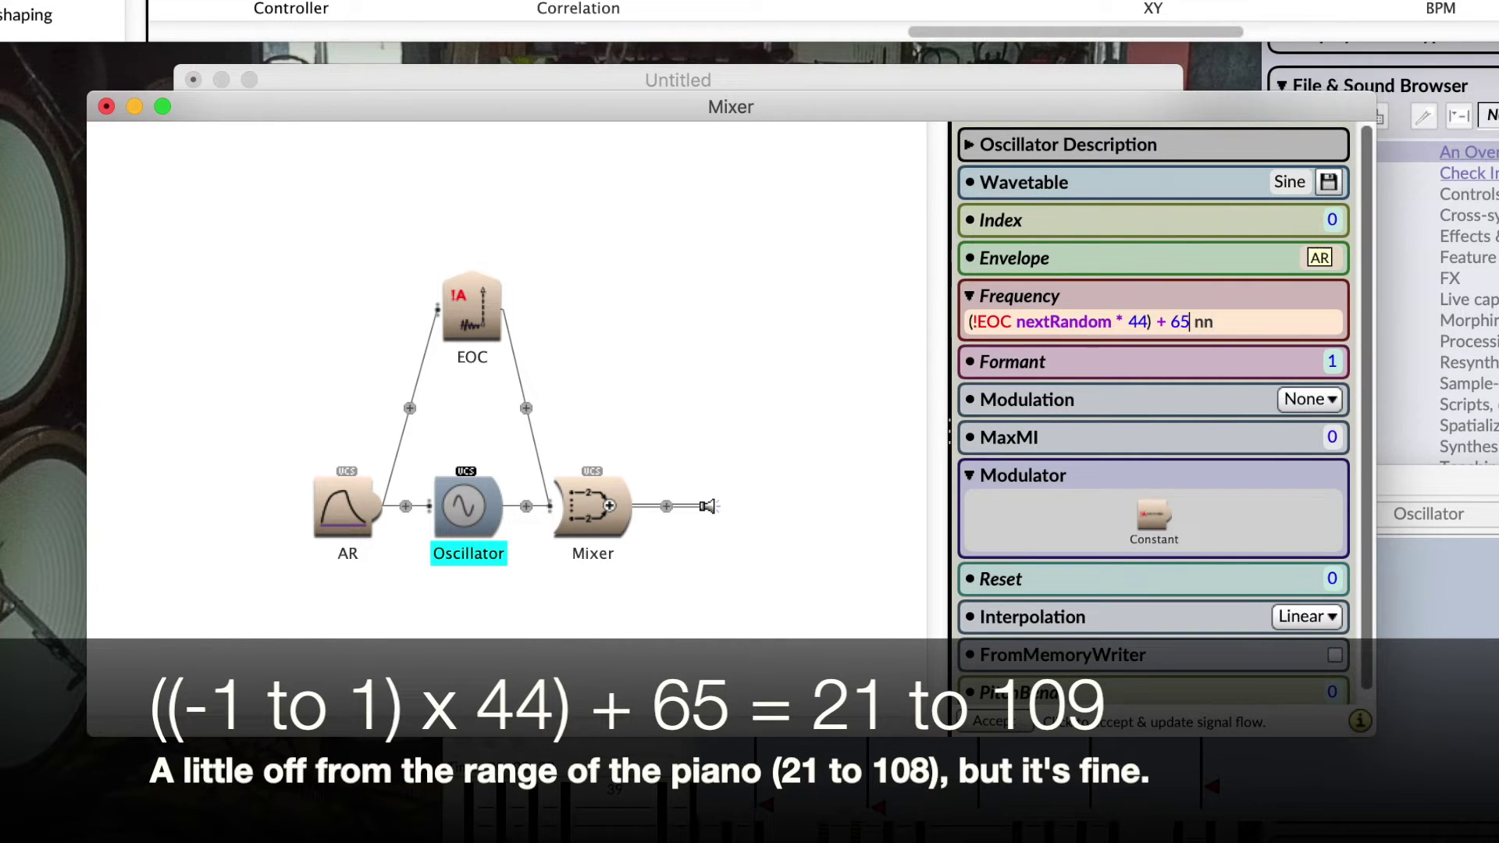
{"action": "type", "text": ")"}
{"action": "left_click", "coordinate": [969, 320]}
{"action": "type", "text": "("}
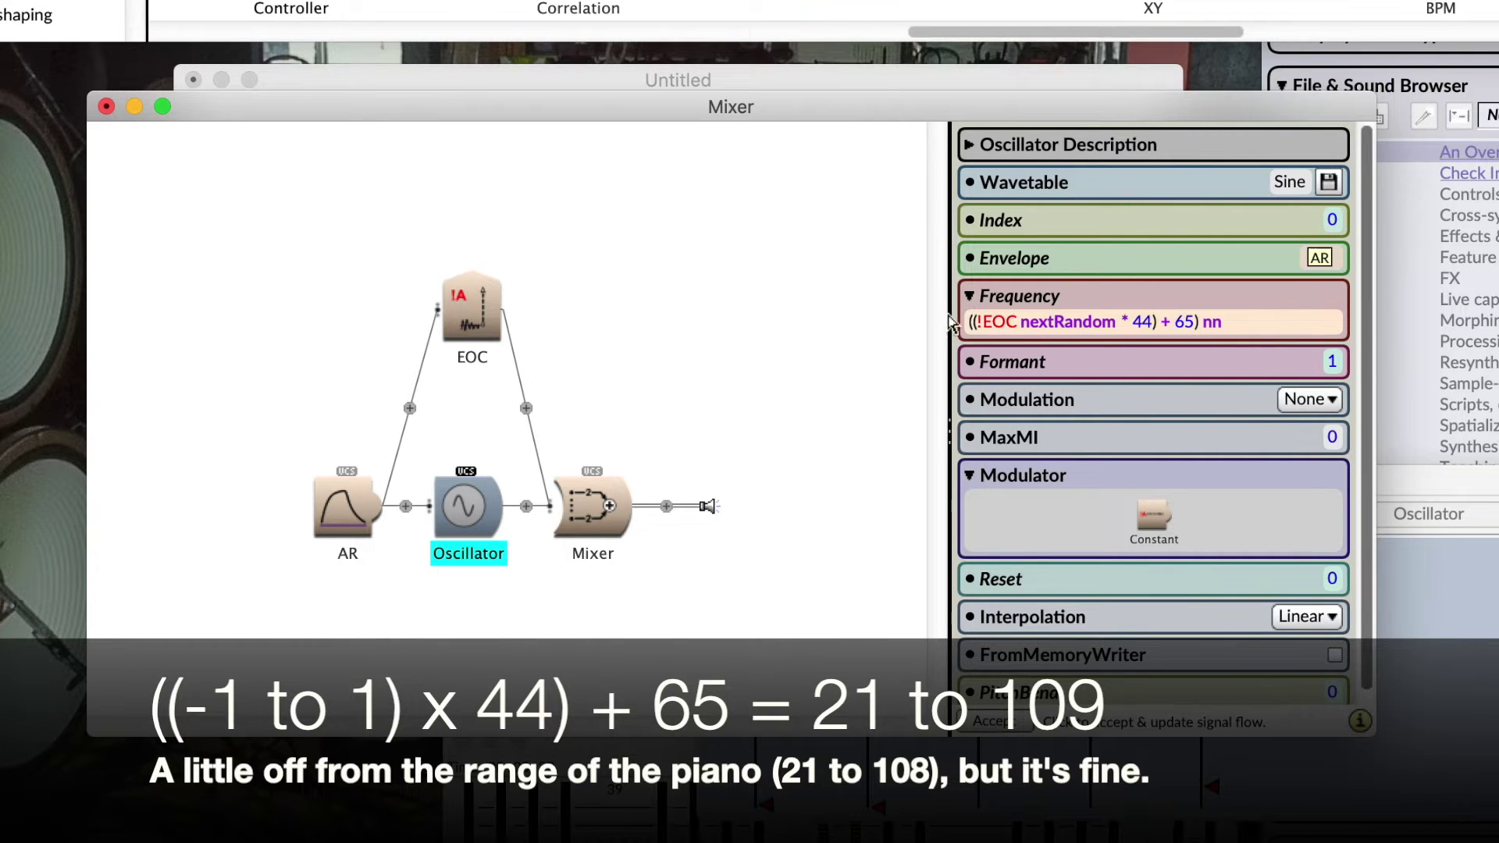
{"action": "key", "text": "Return"}
{"action": "key", "text": "space"}
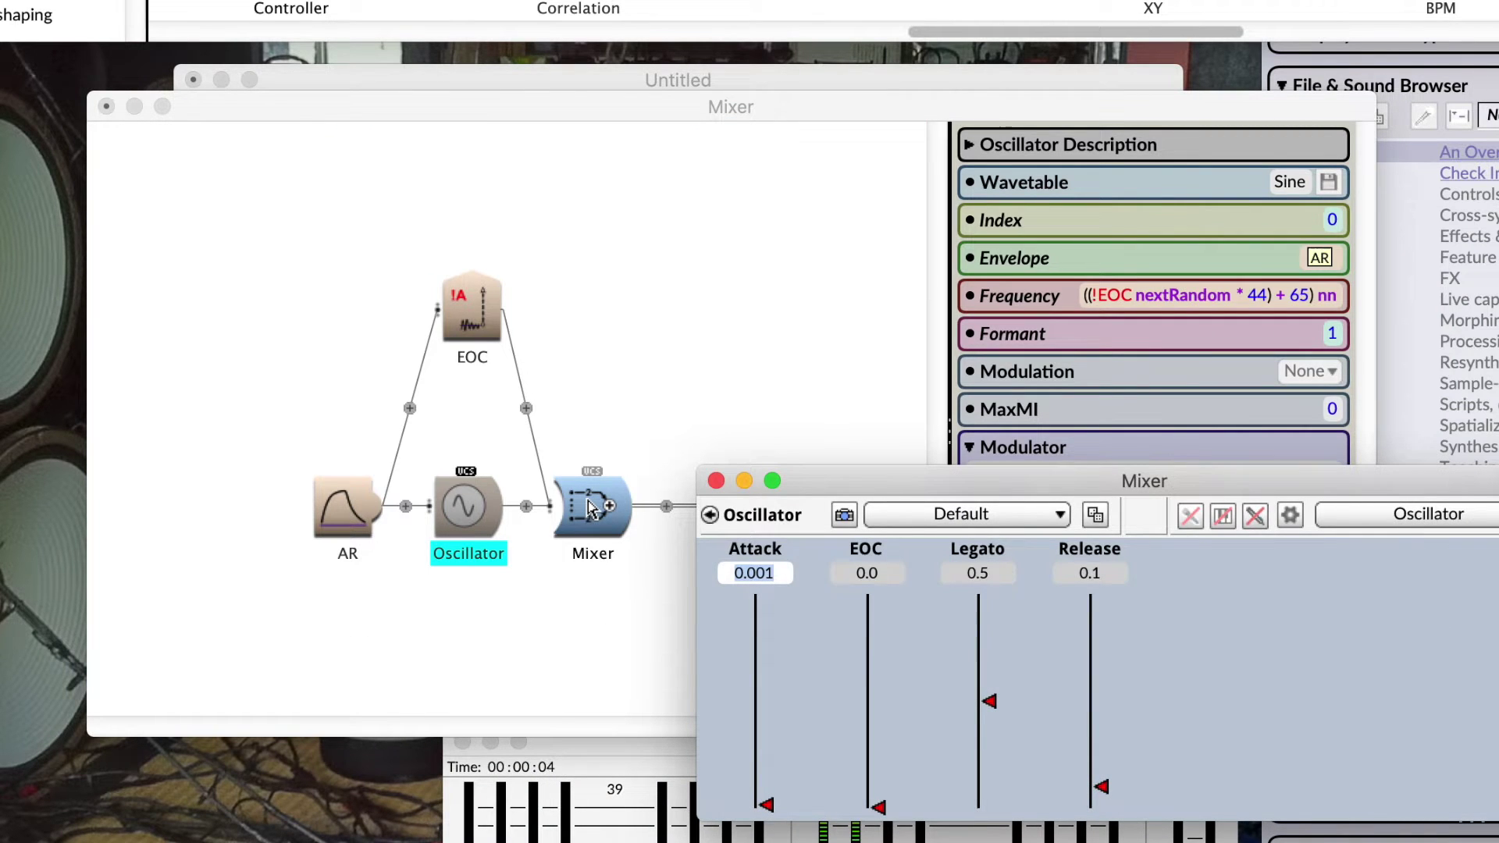
Step: Replace the AR Sound's ReleaseTime expression with !EOC nextRandExp s
{"action": "left_click", "coordinate": [639, 437]}
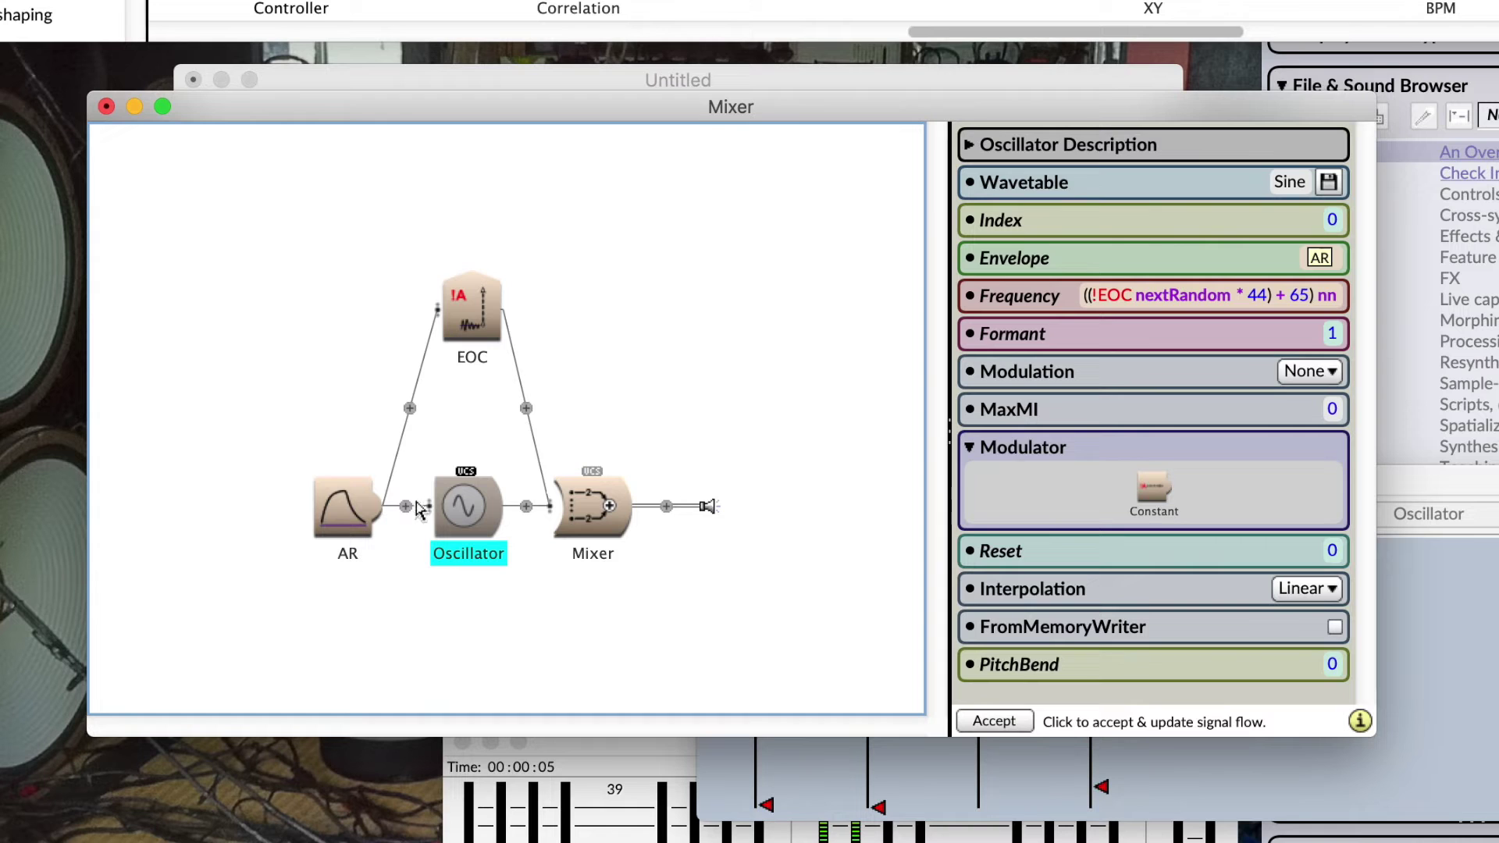
{"action": "left_click", "coordinate": [355, 519]}
{"action": "left_click", "coordinate": [1180, 305]}
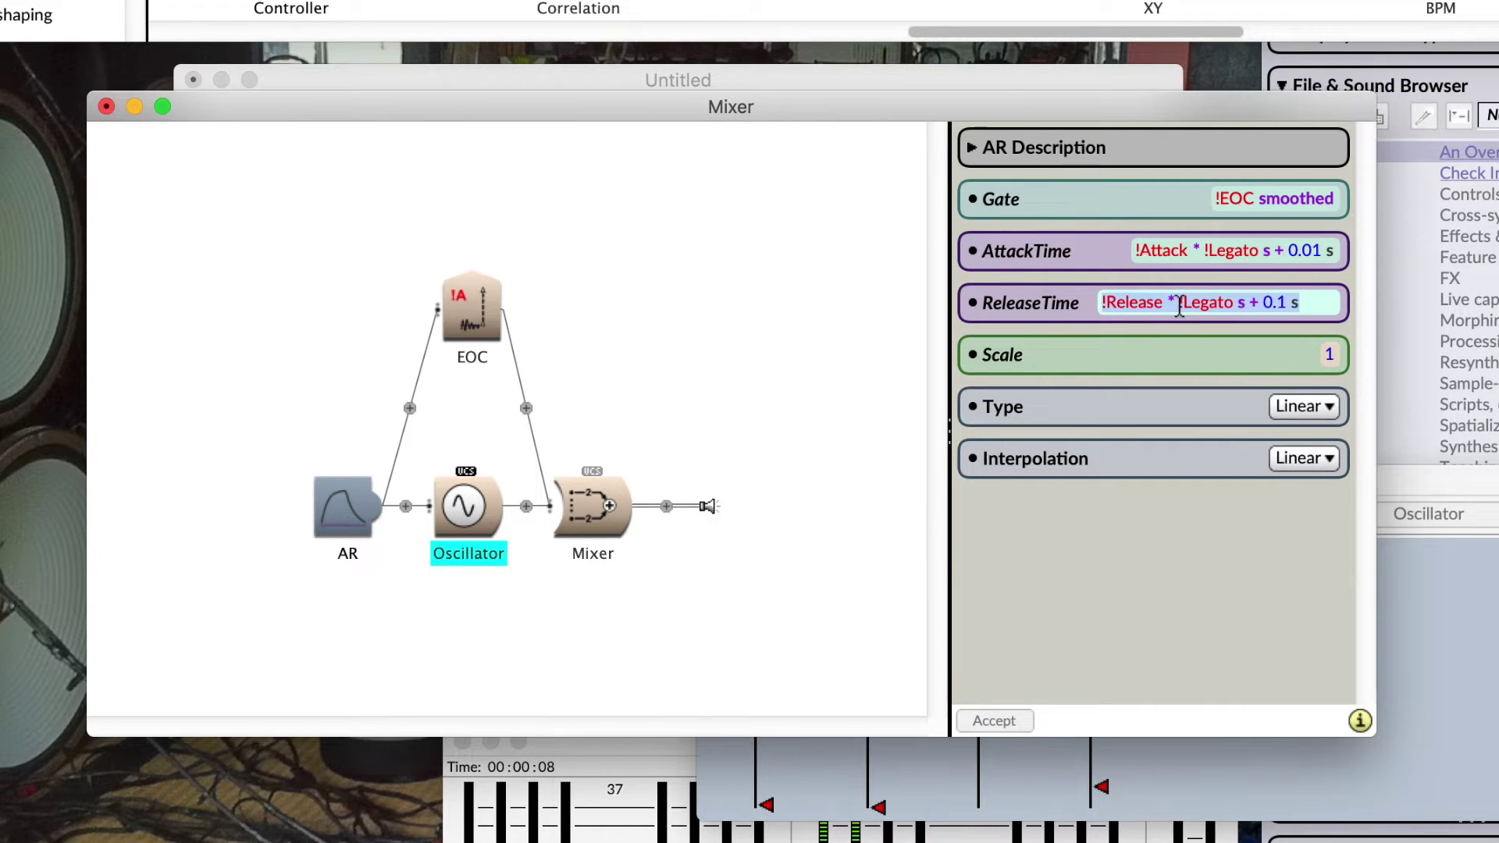
{"action": "type", "text": "!EO"}
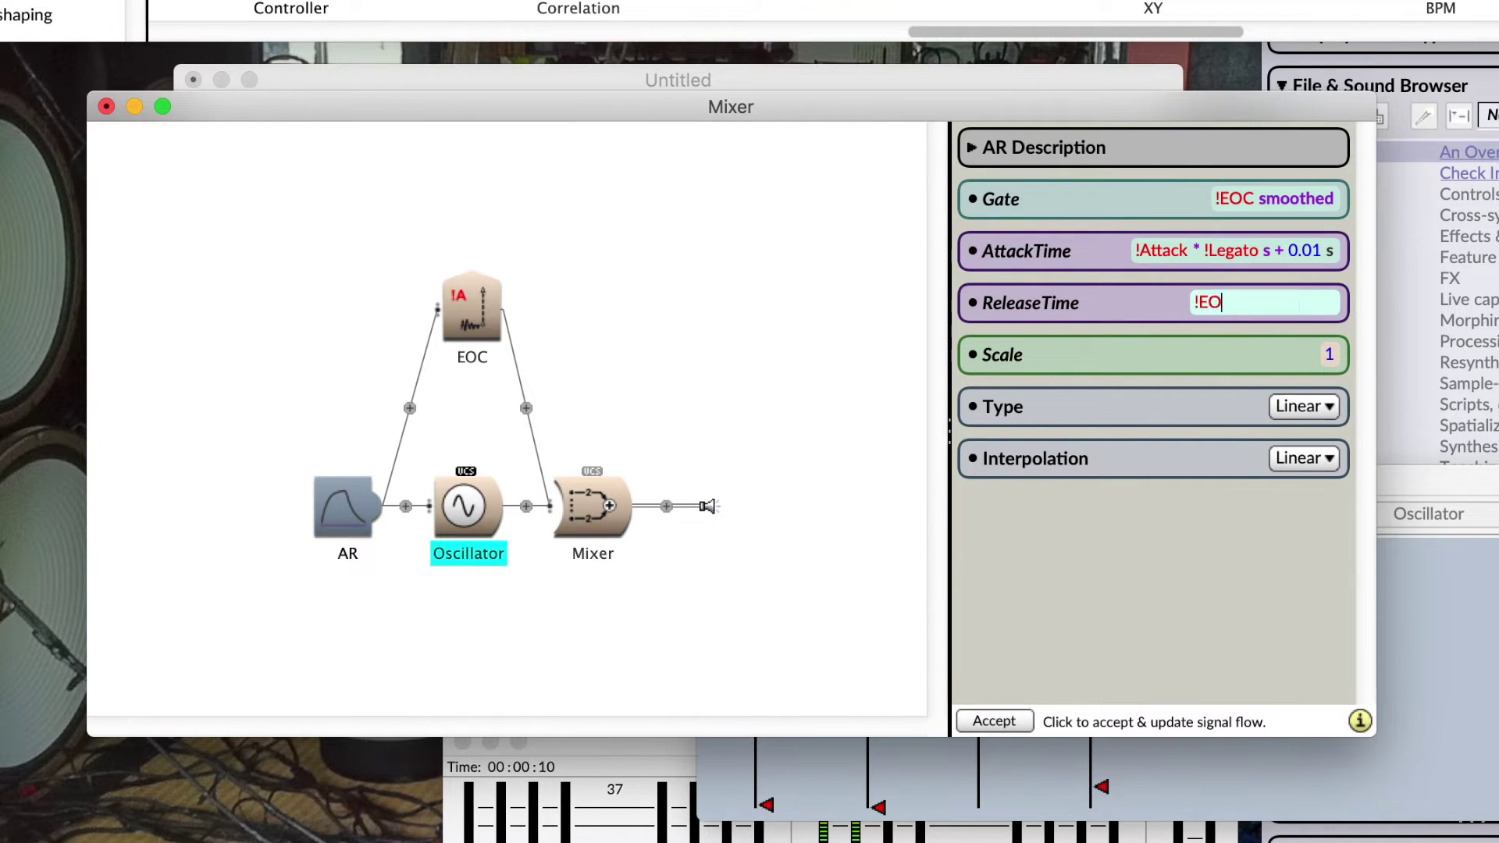
{"action": "type", "text": "C"}
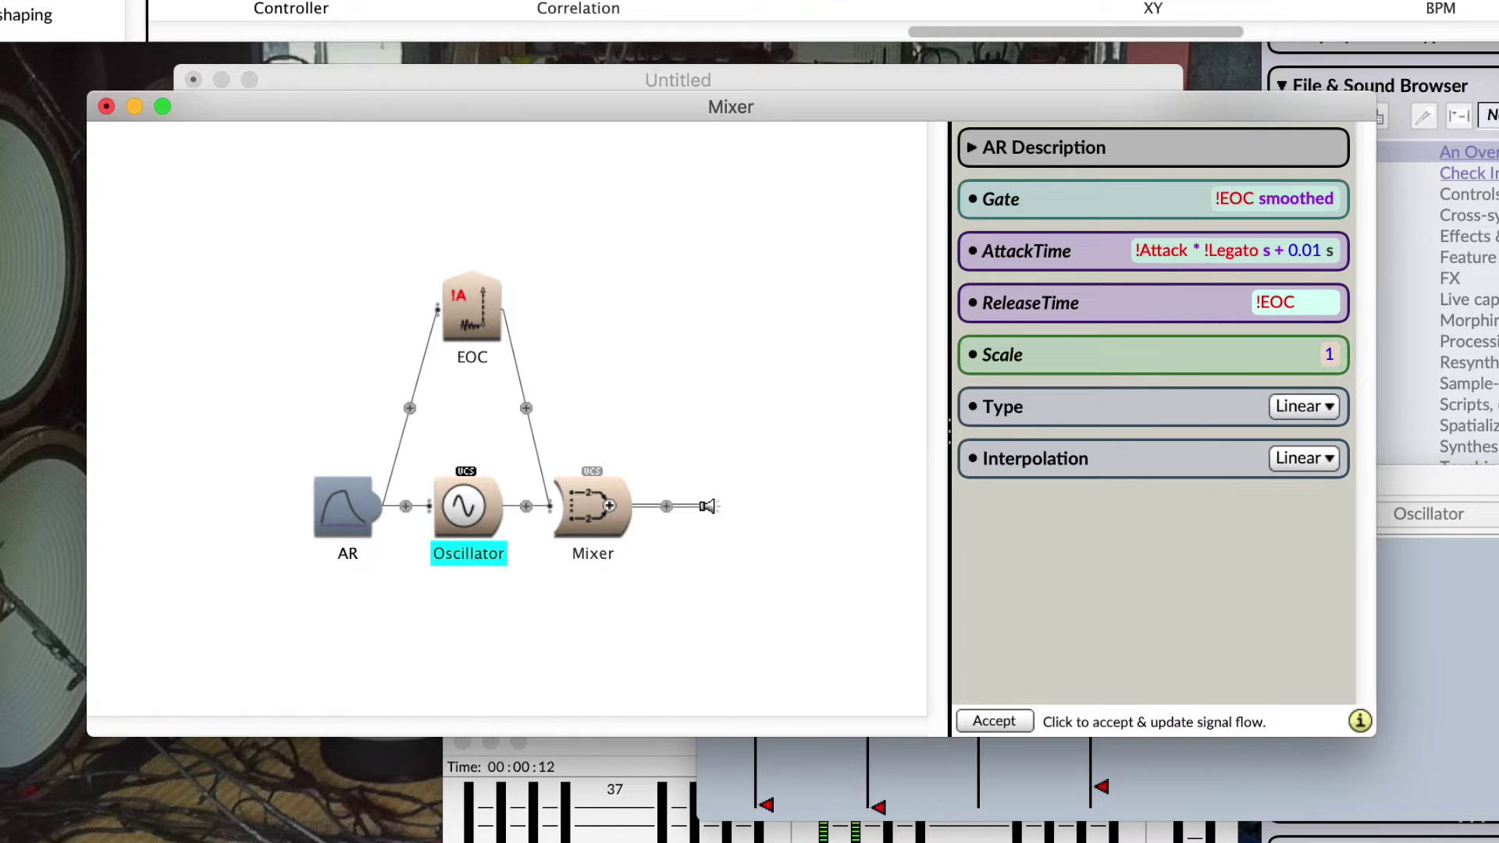
{"action": "type", "text": " next"}
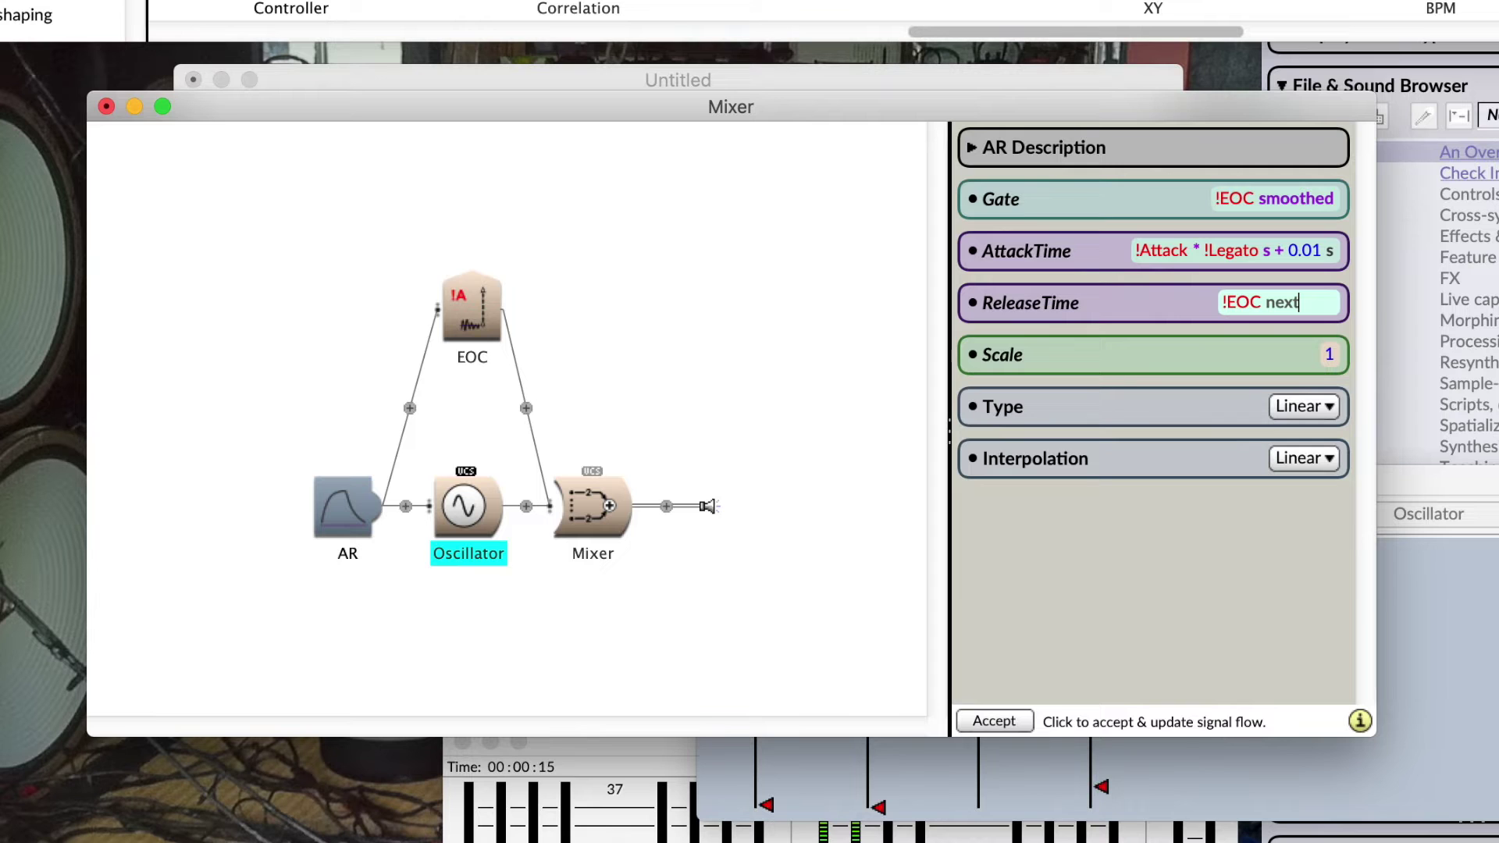
{"action": "type", "text": "Rand"}
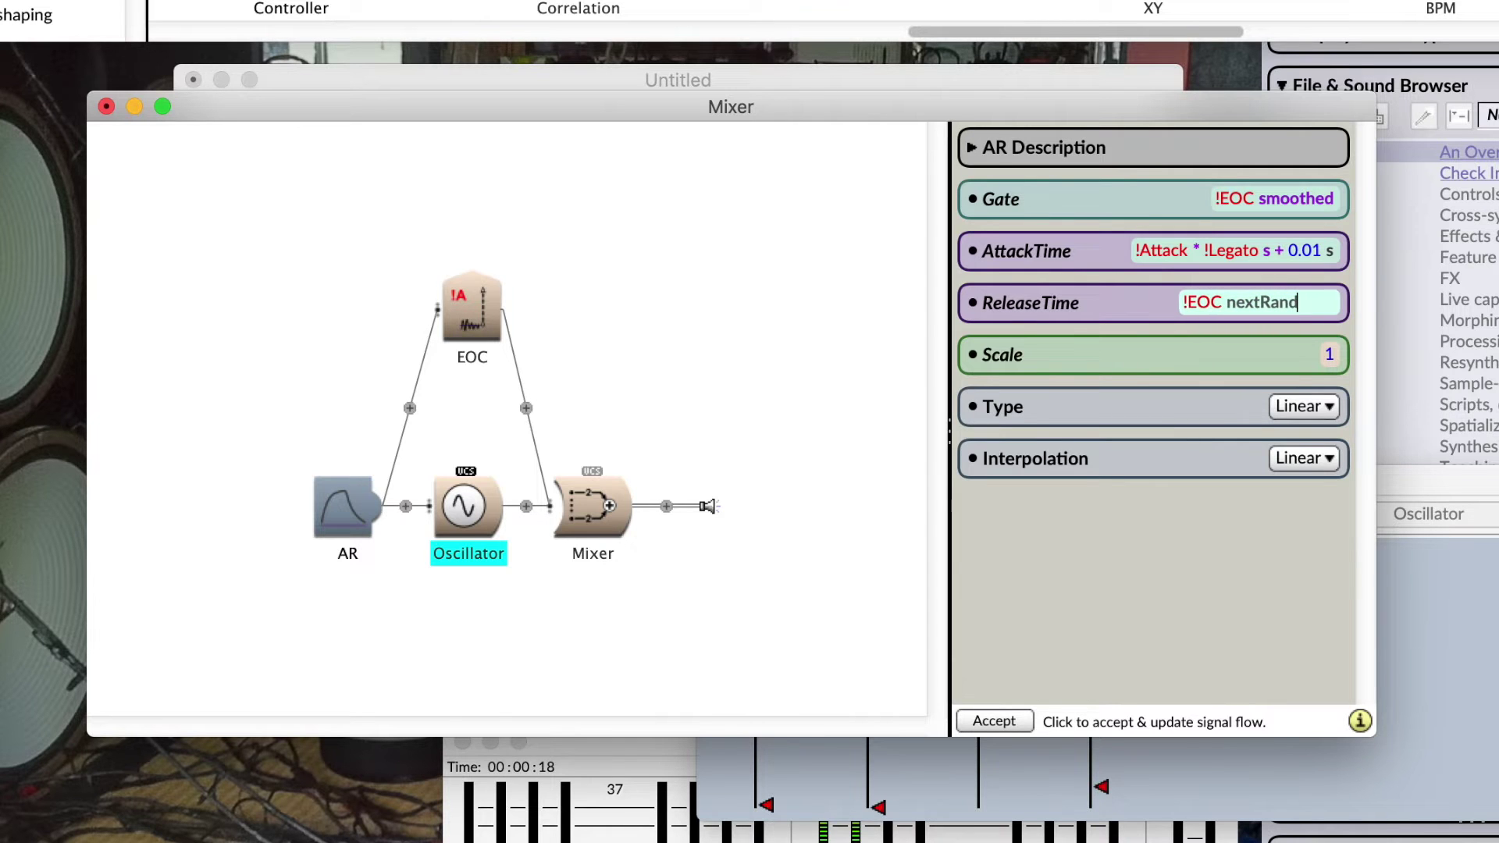
{"action": "type", "text": "Exp"}
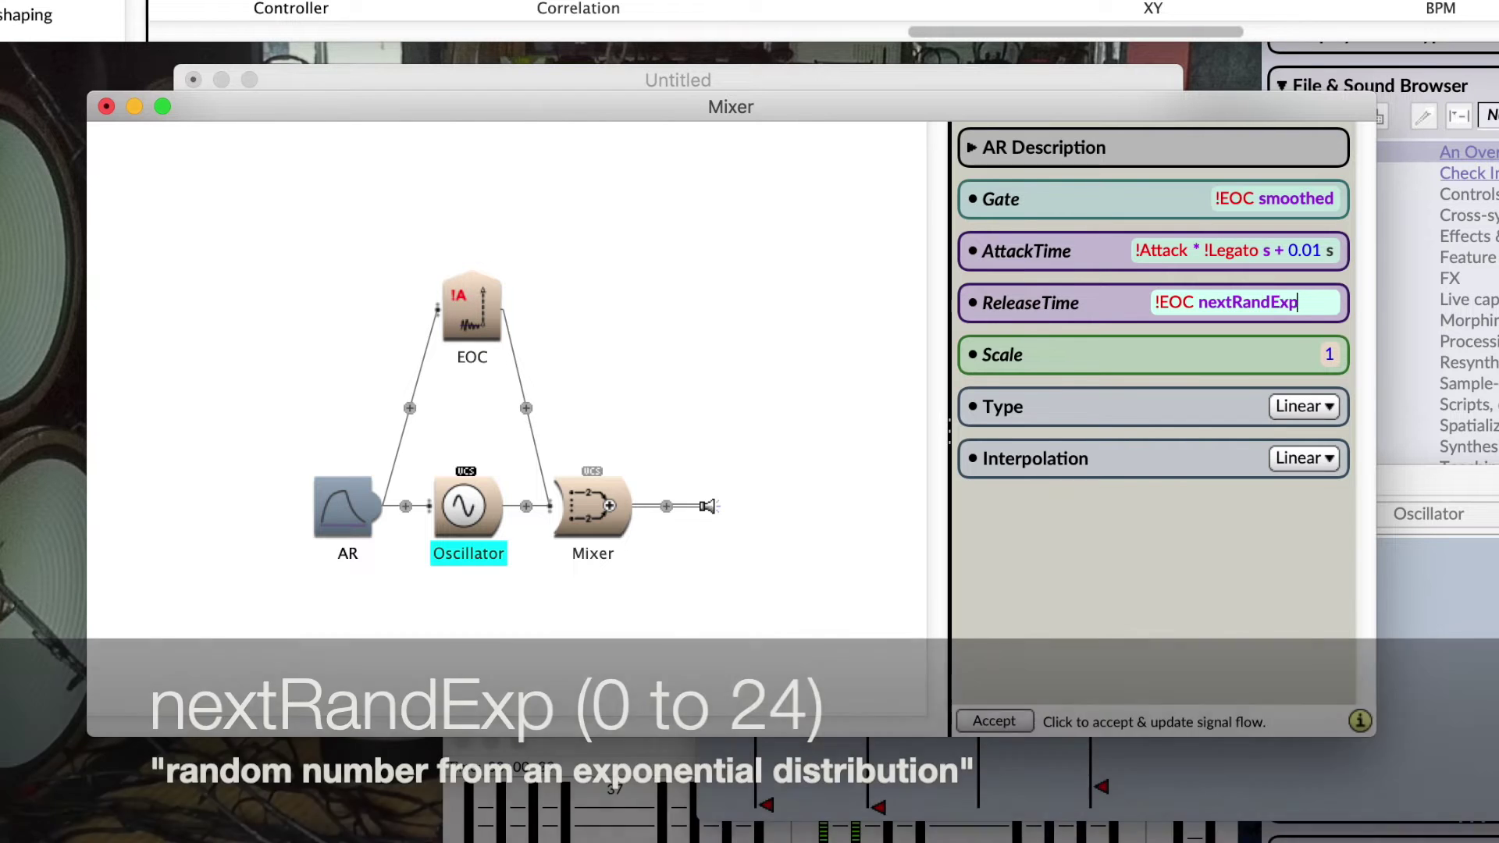
{"action": "type", "text": "s"}
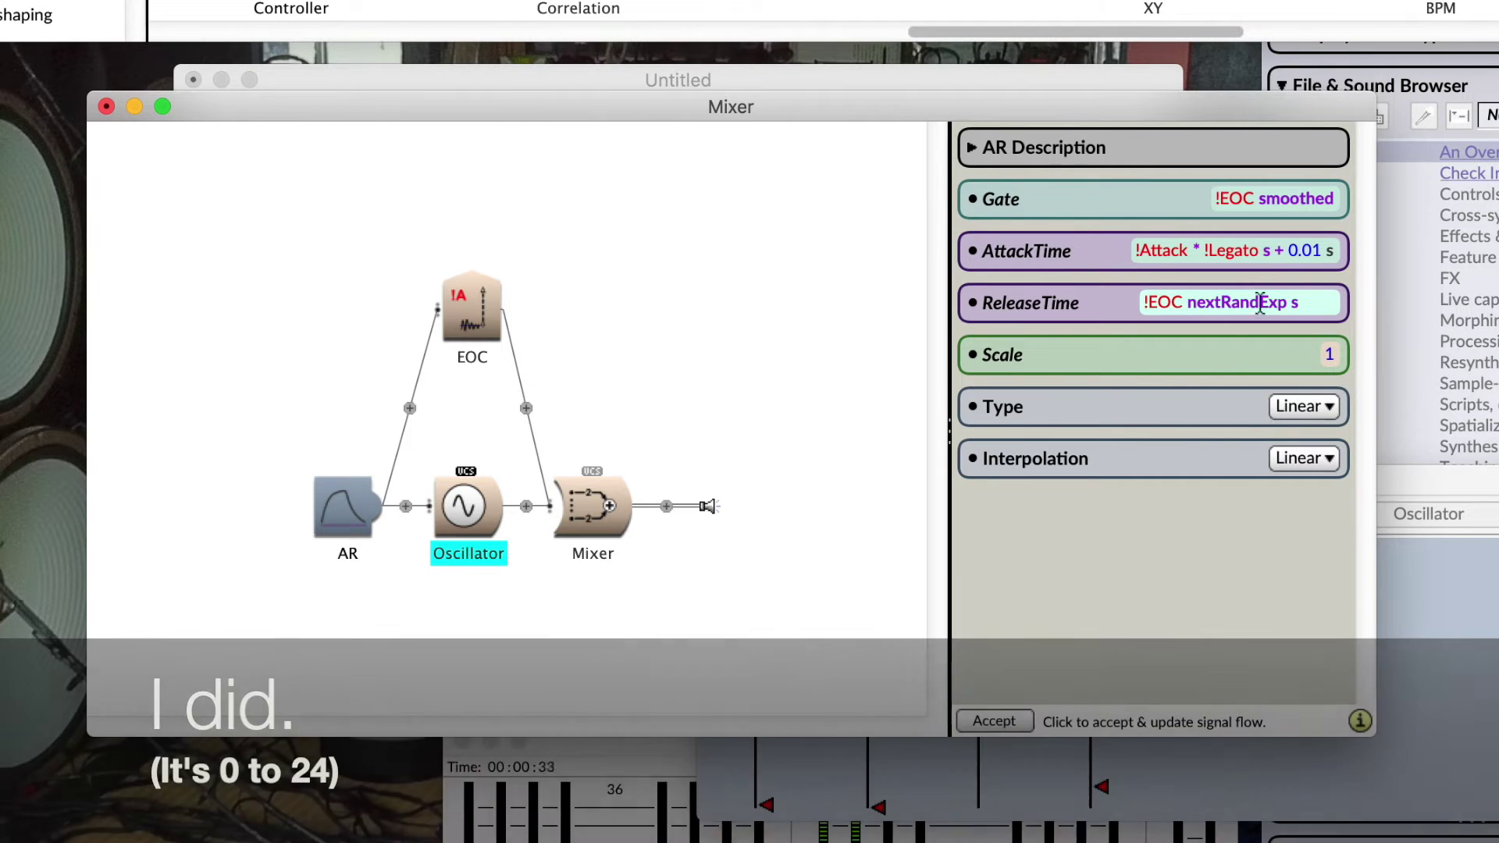
Step: Scale the AR Sound's ReleaseTime to (!EOC nextRandExp * 0.5) s and play the Mixer
{"action": "key", "text": "super+Left"}
{"action": "type", "text": "("}
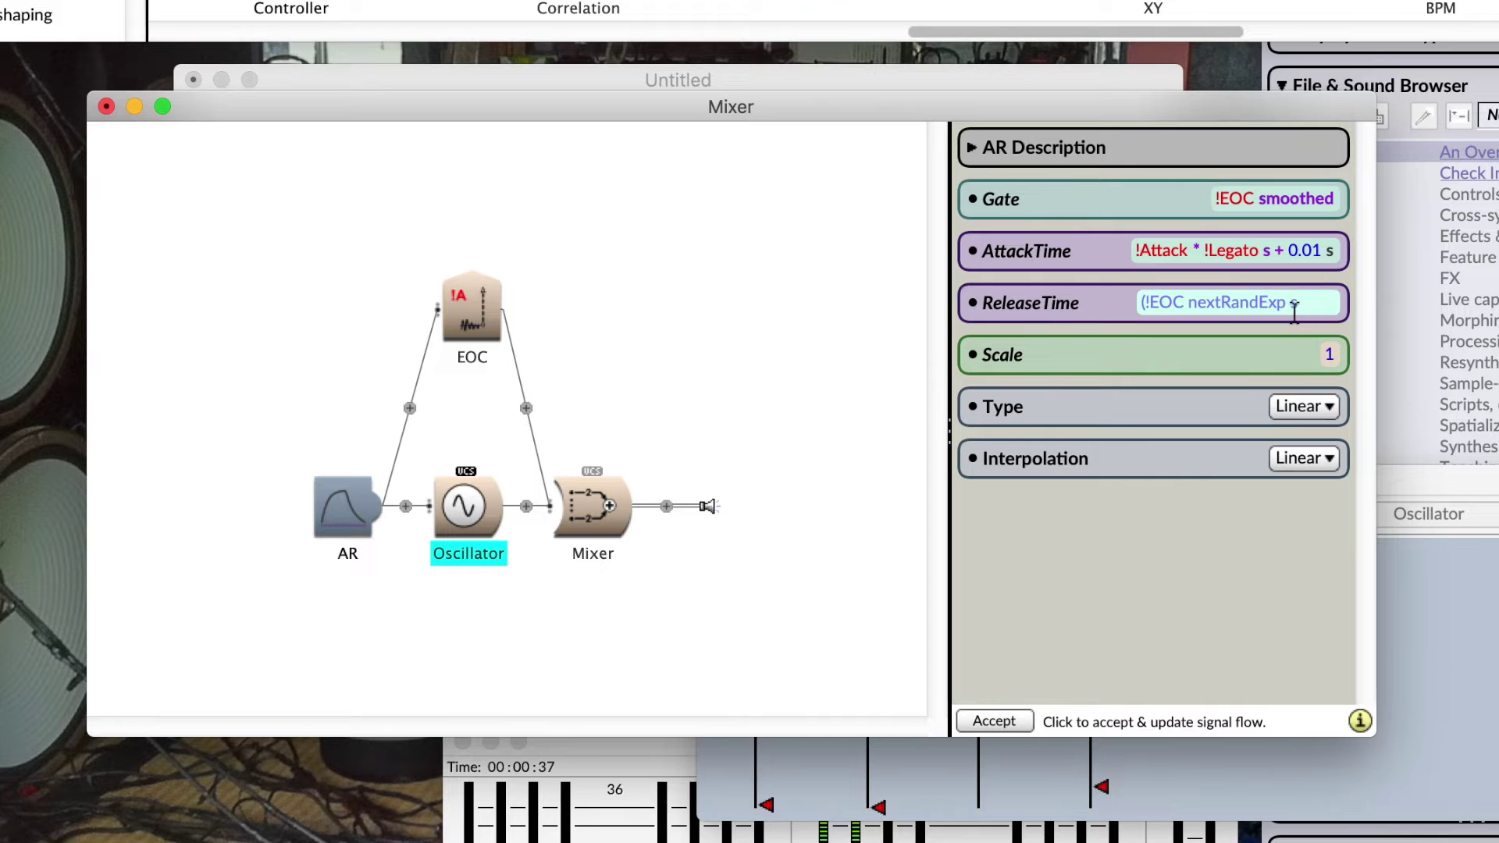
{"action": "type", "text": " * 0.5)"}
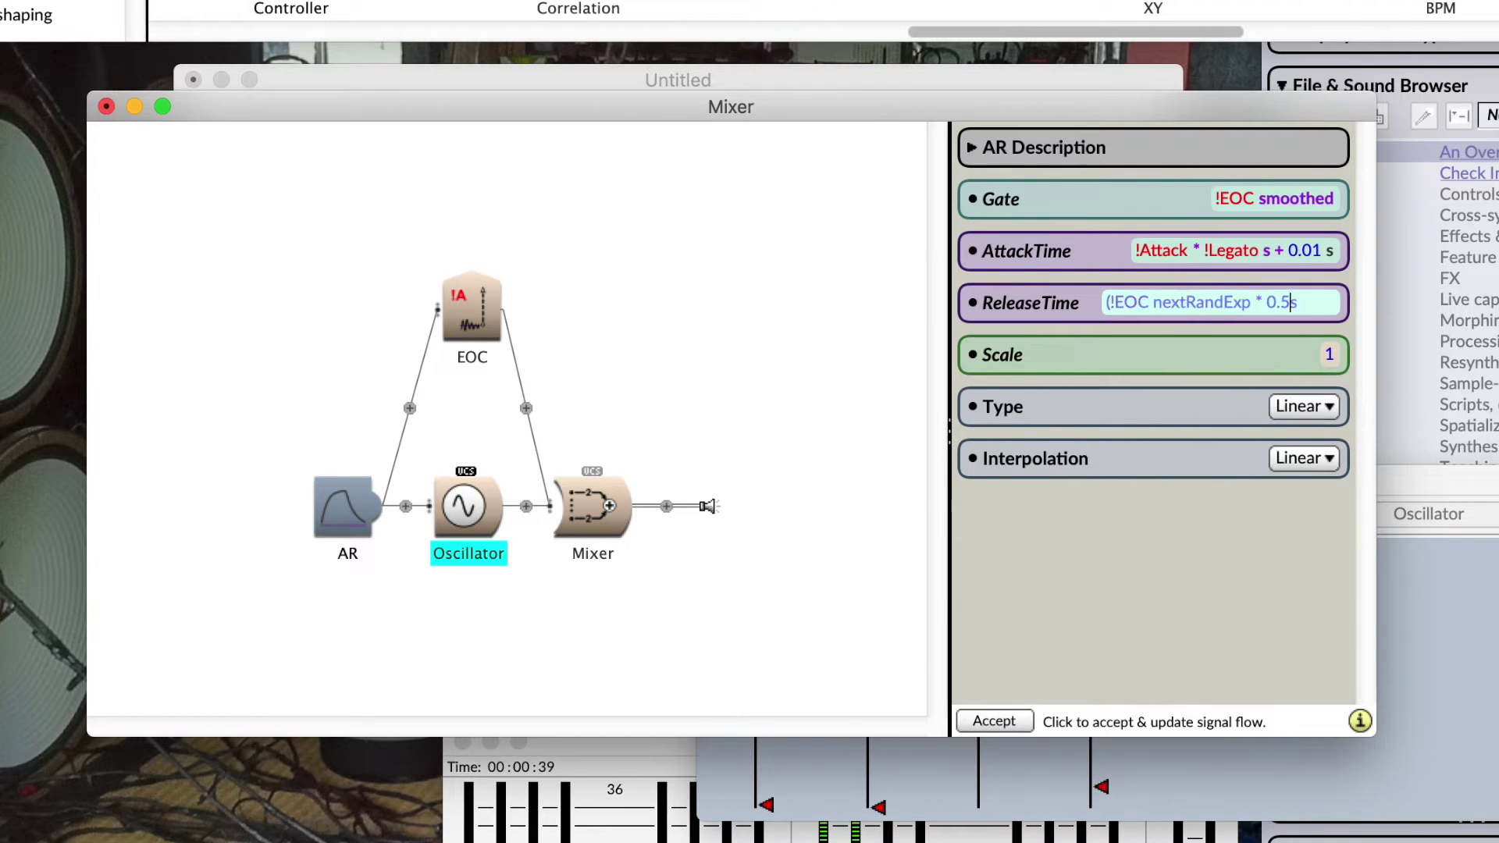
{"action": "left_click", "coordinate": [708, 352]}
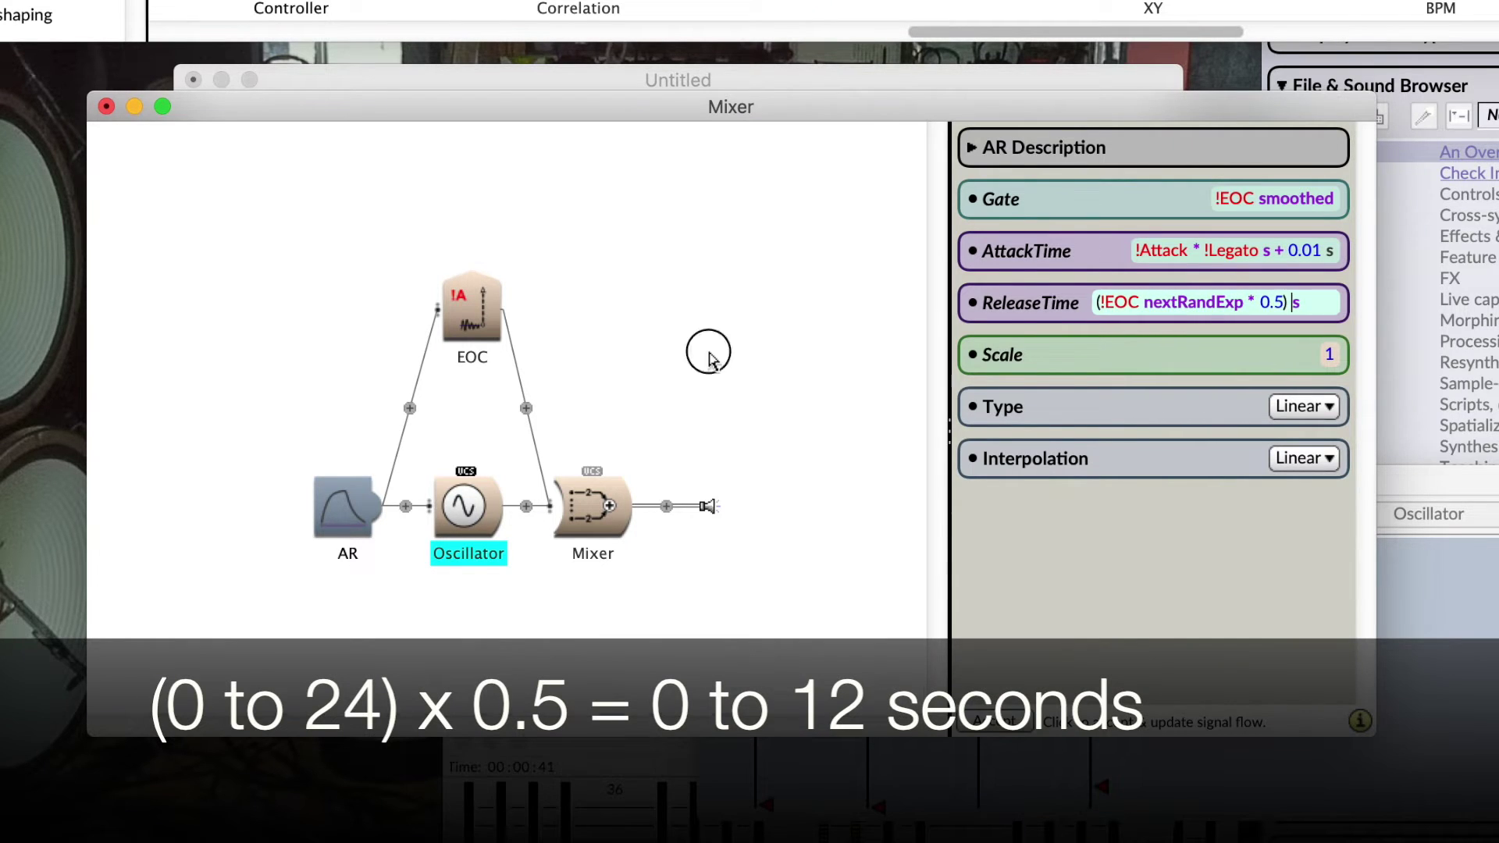
{"action": "left_click", "coordinate": [607, 498]}
{"action": "key", "text": "ctrl+space"}
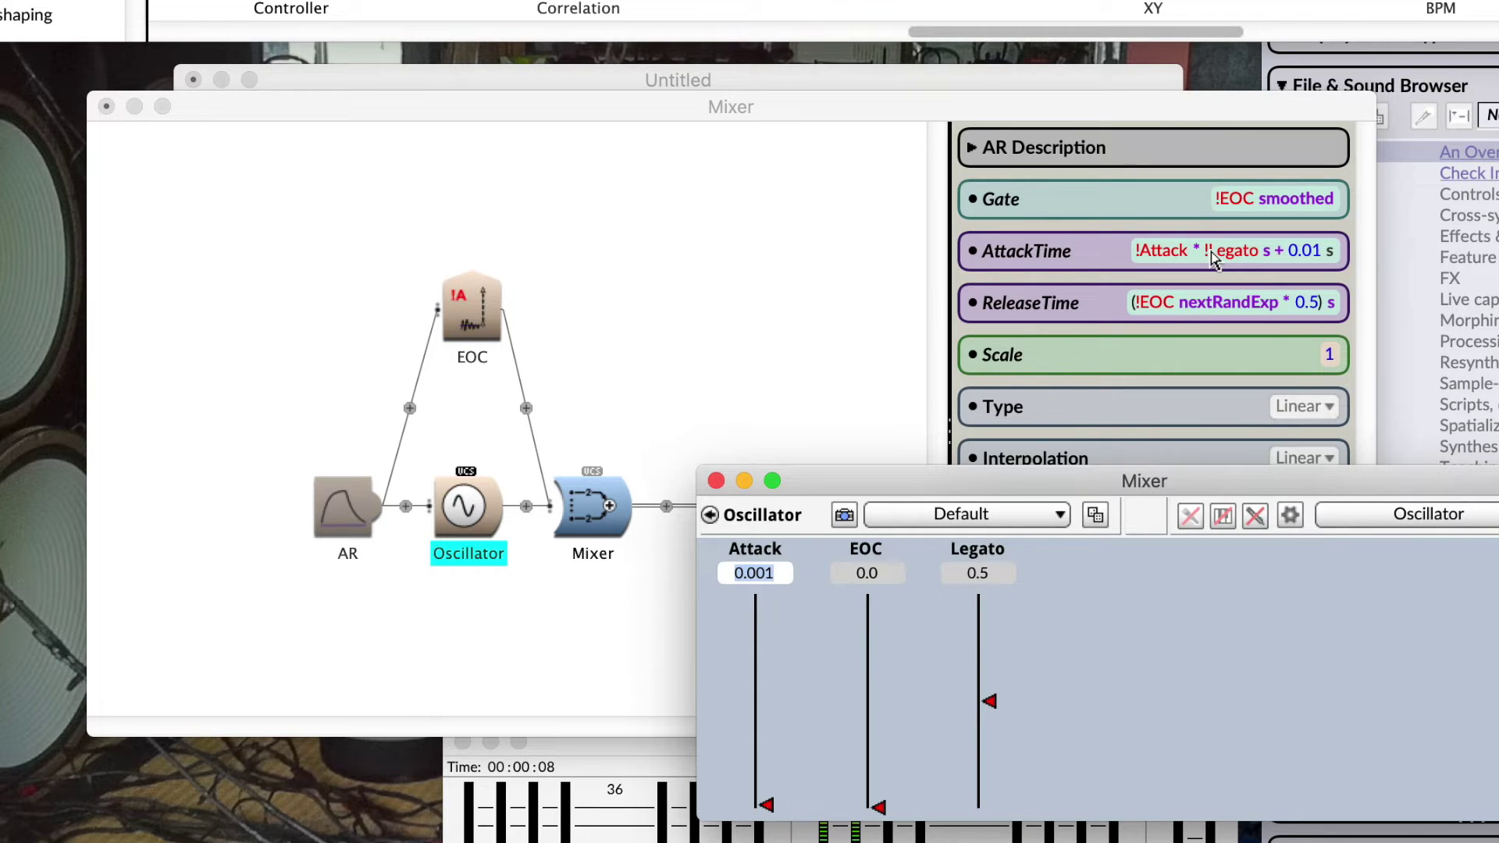
Step: Copy the AR Sound's ReleaseTime expression, (!EOC nextRandExp * 0.5) s, into its AttackTime and play the Mixer
{"action": "left_click", "coordinate": [683, 241]}
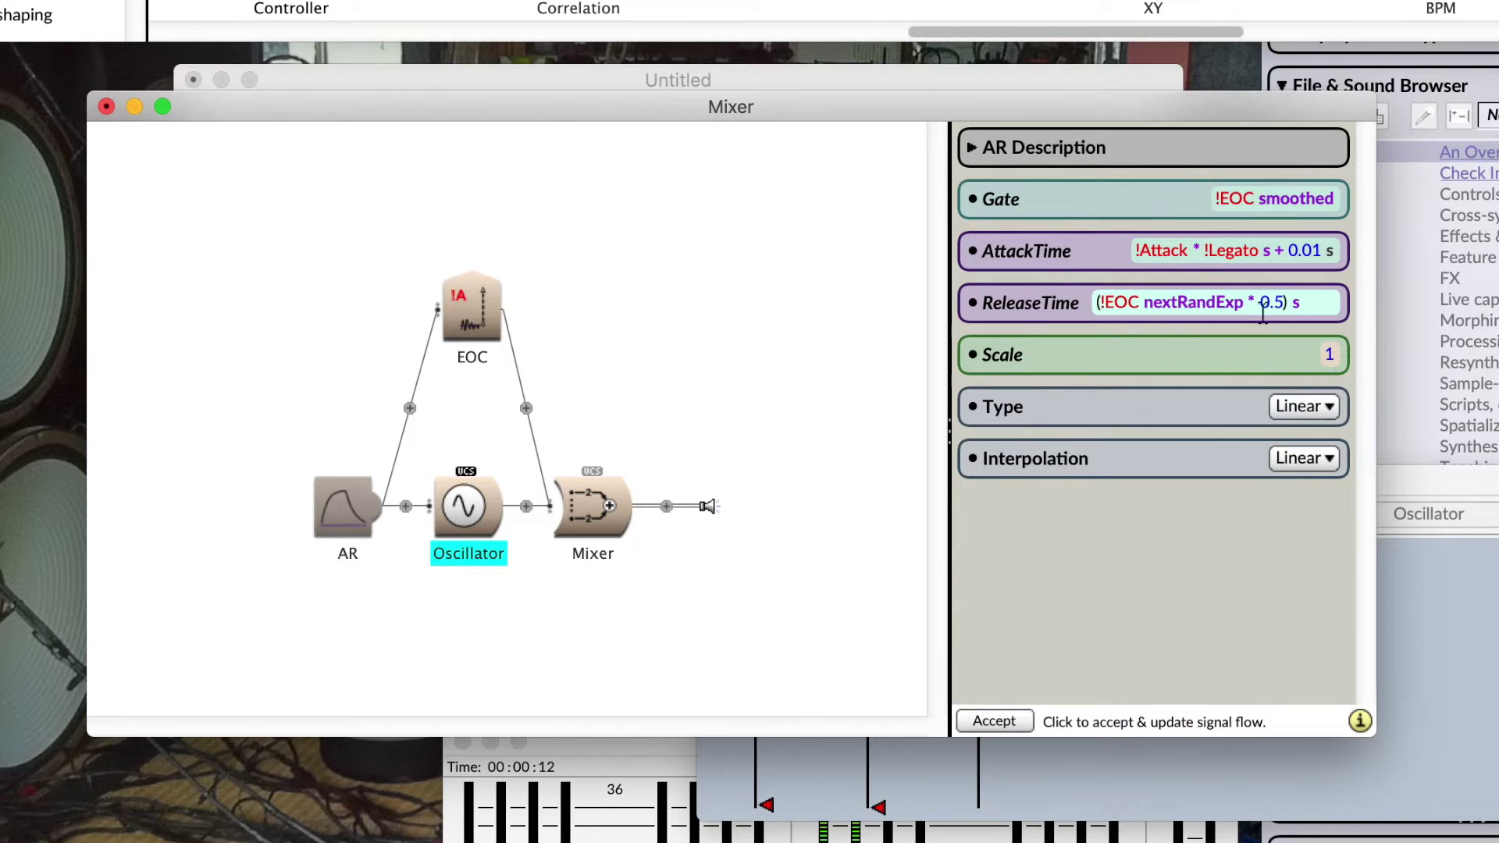
{"action": "left_click", "coordinate": [1234, 301]}
{"action": "key", "text": "super+c"}
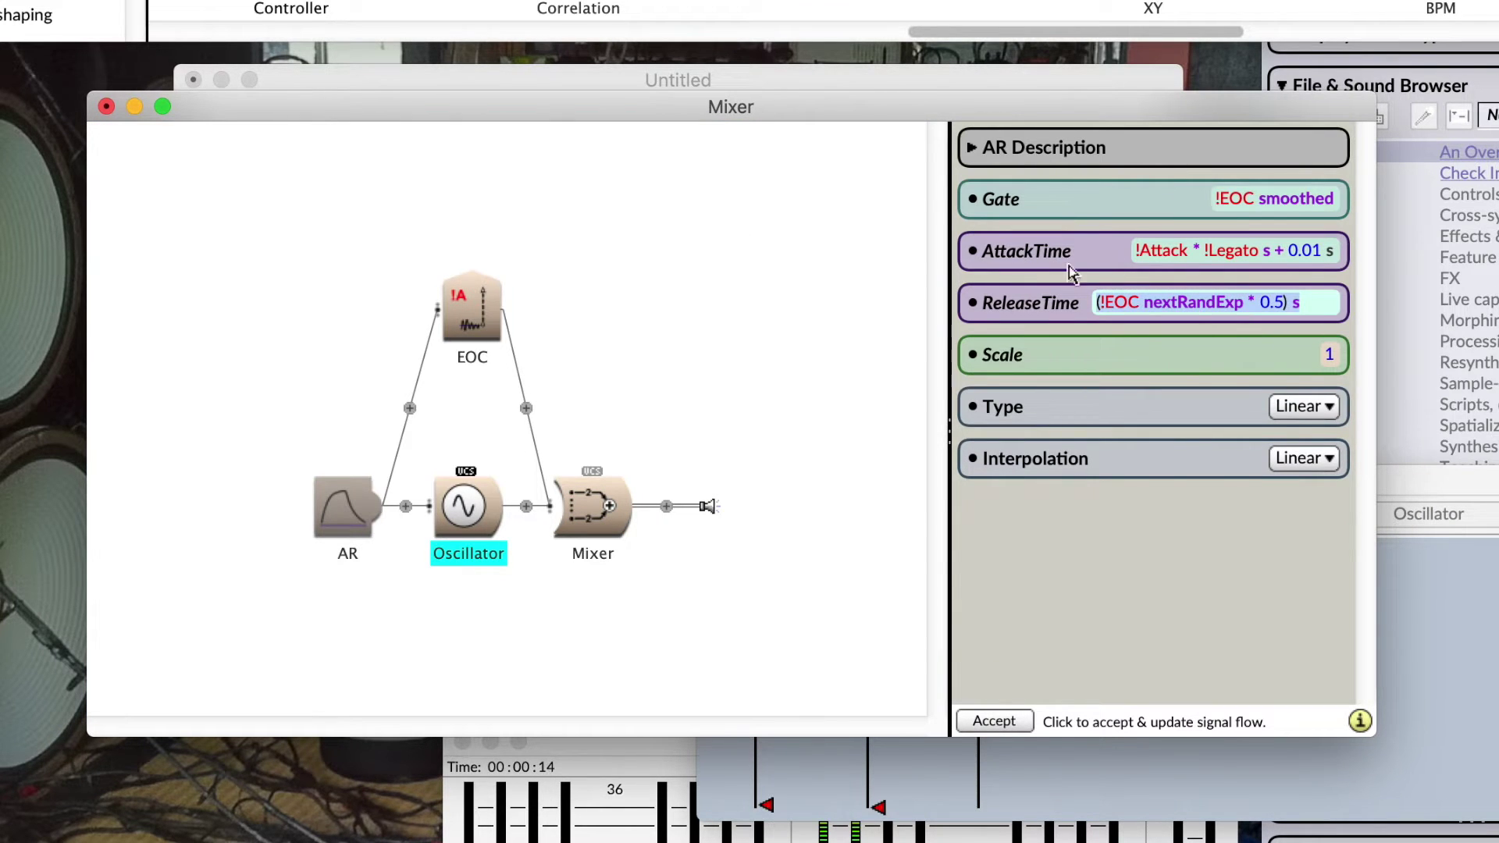
{"action": "left_click", "coordinate": [1182, 250]}
{"action": "key", "text": "super+v"}
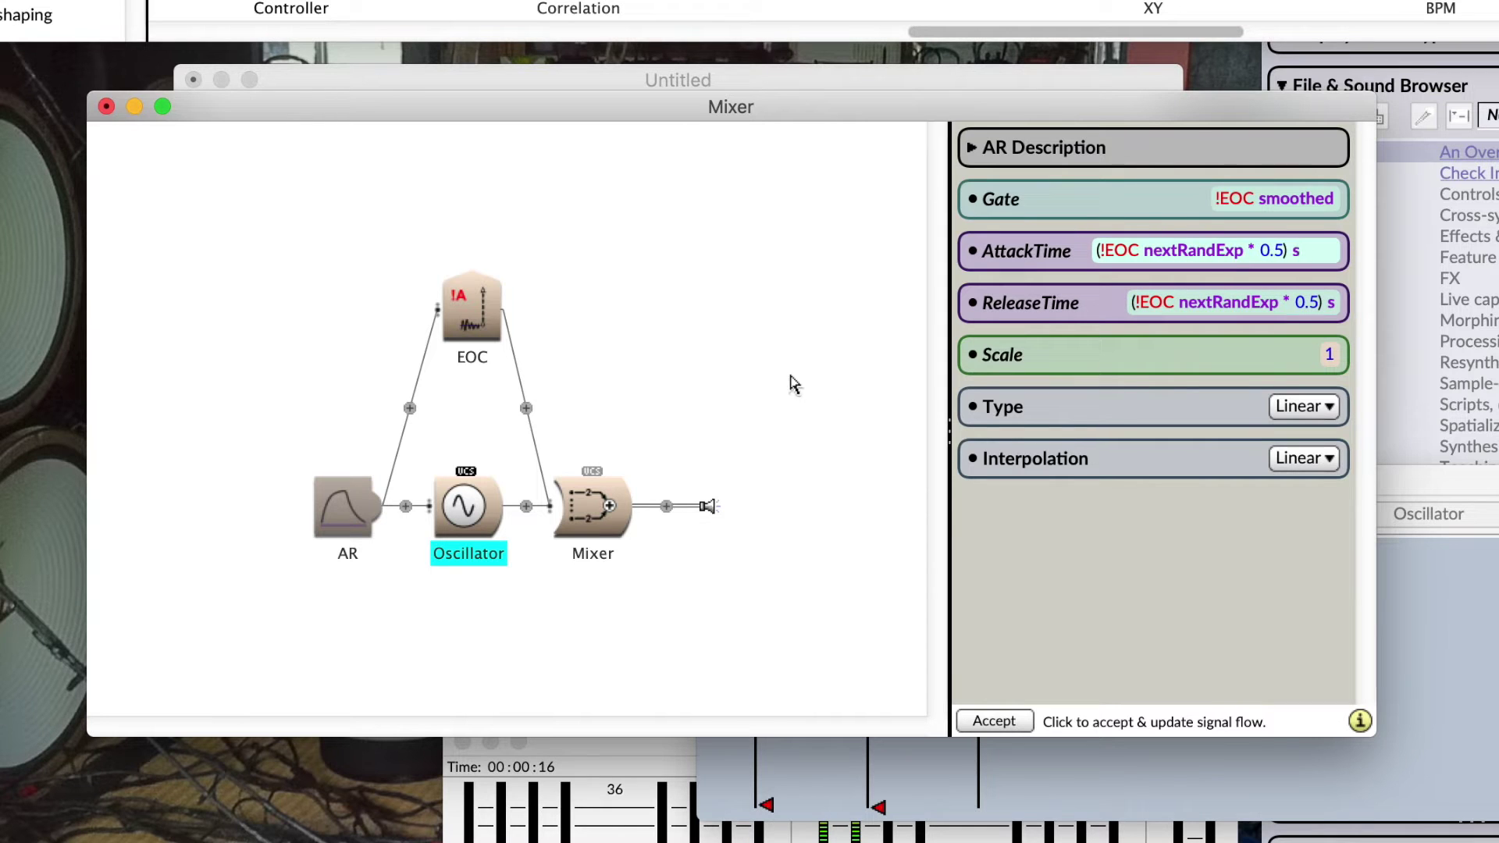
{"action": "left_click", "coordinate": [792, 383]}
{"action": "left_click", "coordinate": [608, 520]}
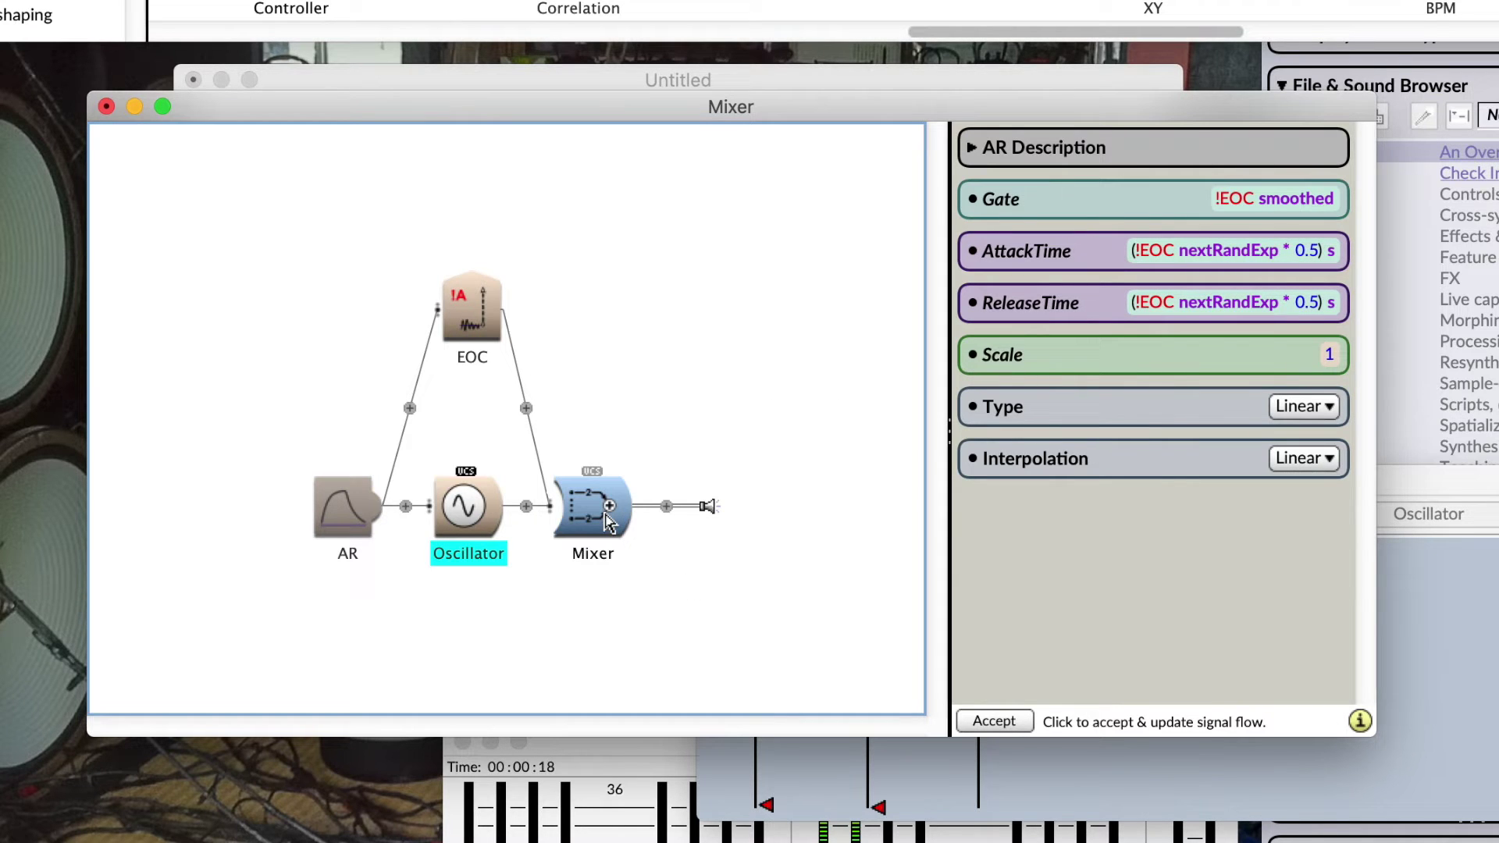
{"action": "key", "text": "super+space"}
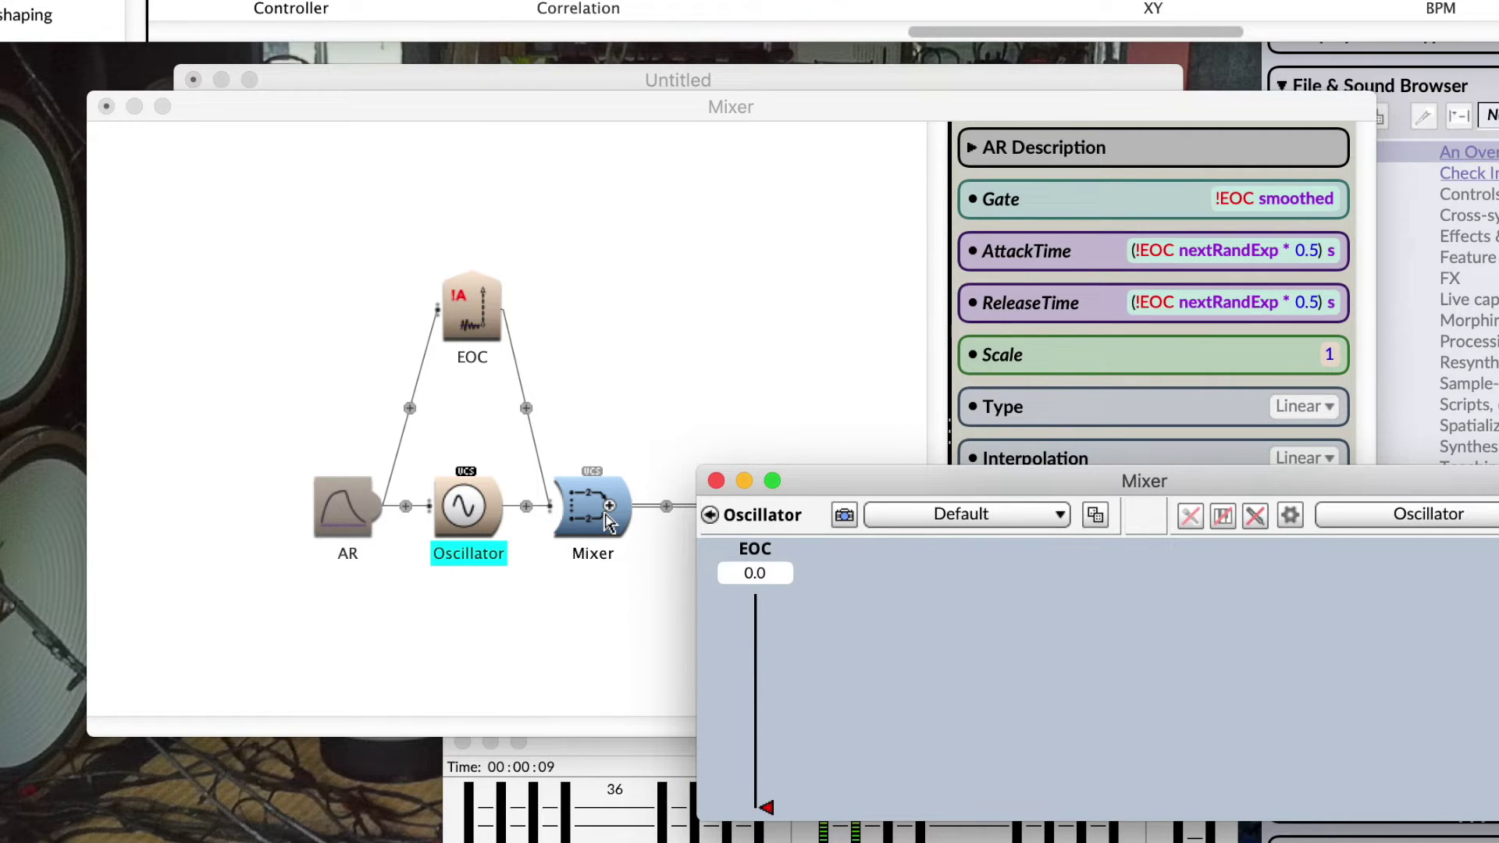
Step: Add a SoundToGlobalController prototype to the signal flow as another input of the Mixer
{"action": "left_click", "coordinate": [611, 335]}
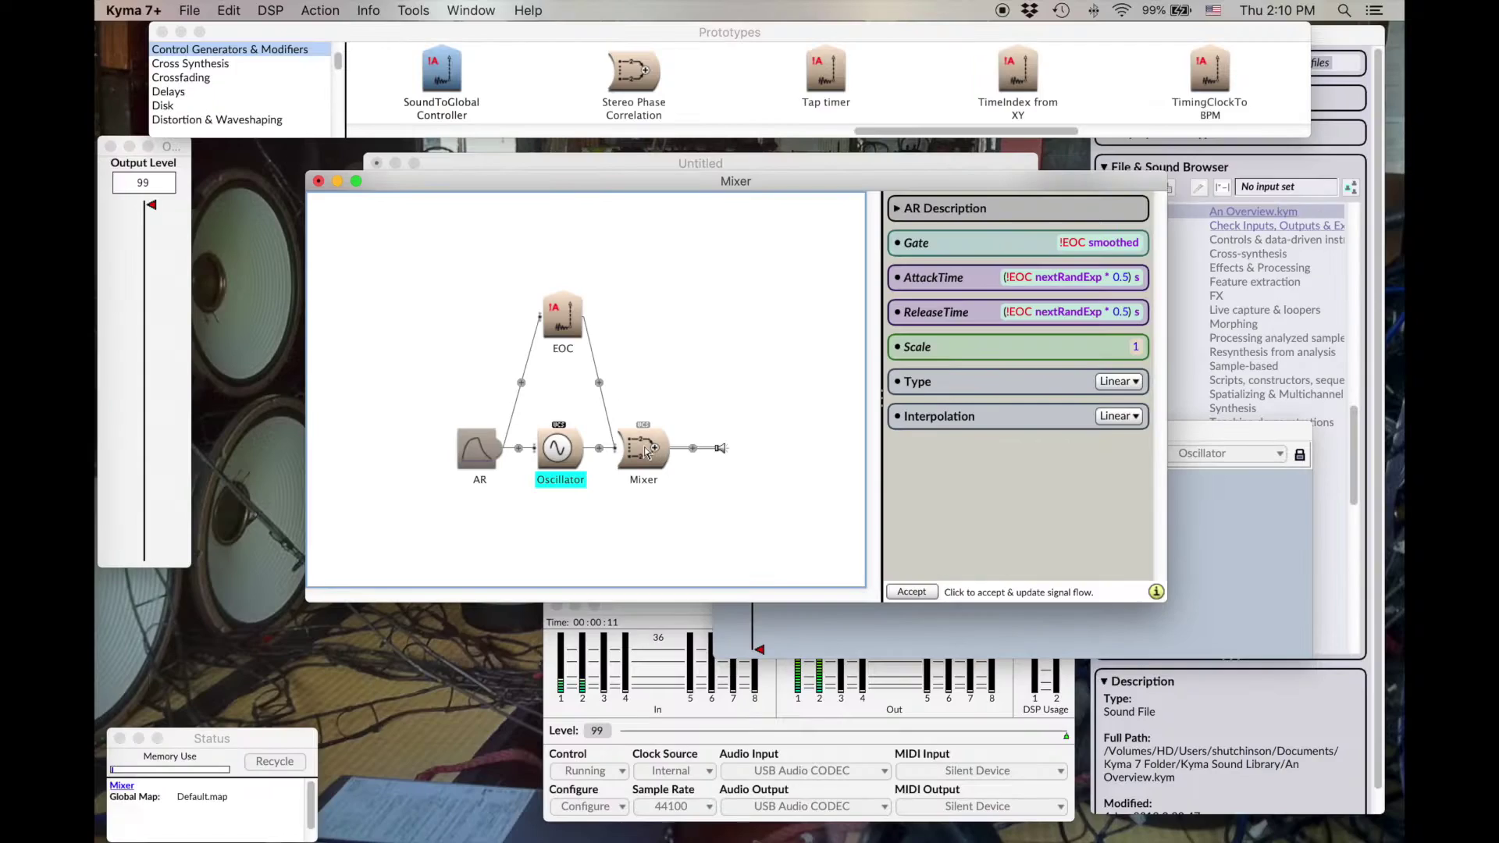
{"action": "left_click", "coordinate": [645, 451]}
{"action": "left_click_drag", "start_coordinate": [442, 74], "coordinate": [1007, 272]}
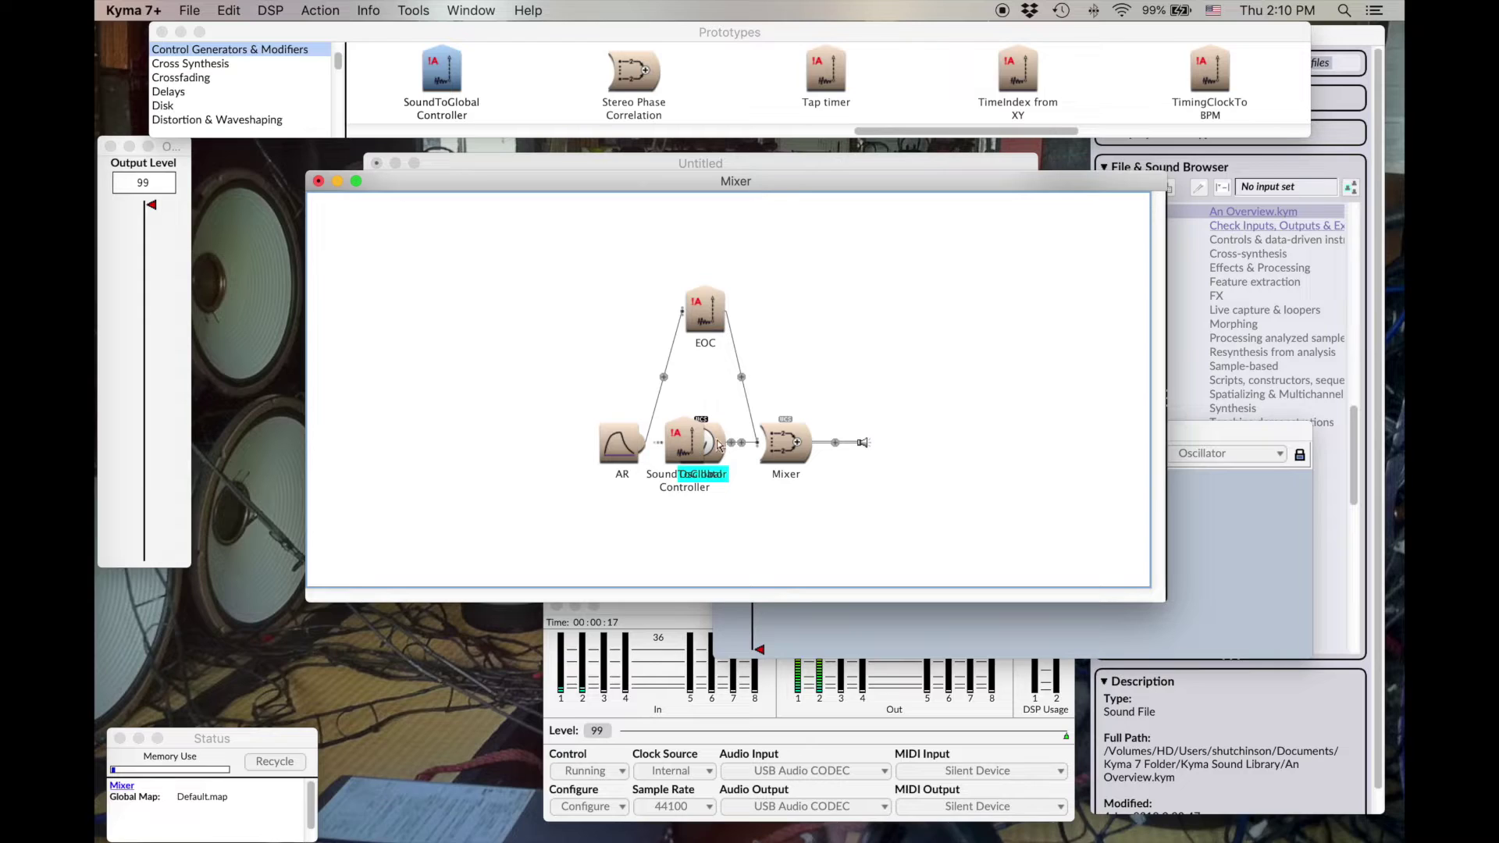
{"action": "left_click", "coordinate": [759, 442]}
{"action": "left_click", "coordinate": [677, 387]}
Step: Rename the new SoundToGlobalController as AttackTime
{"action": "left_click", "coordinate": [704, 382]}
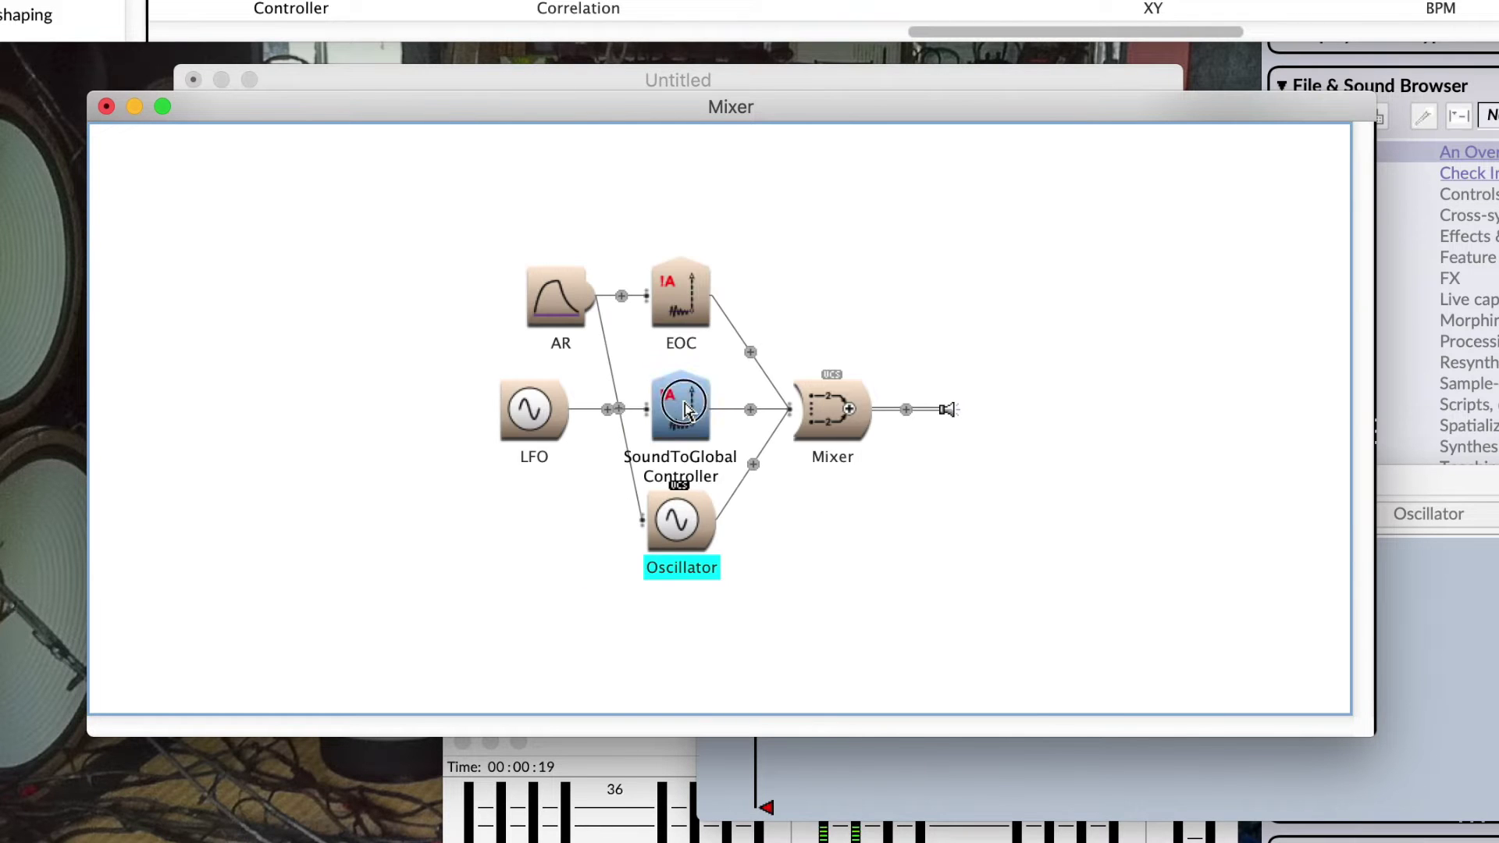
{"action": "key", "text": "Return"}
{"action": "type", "text": "AttackTime"}
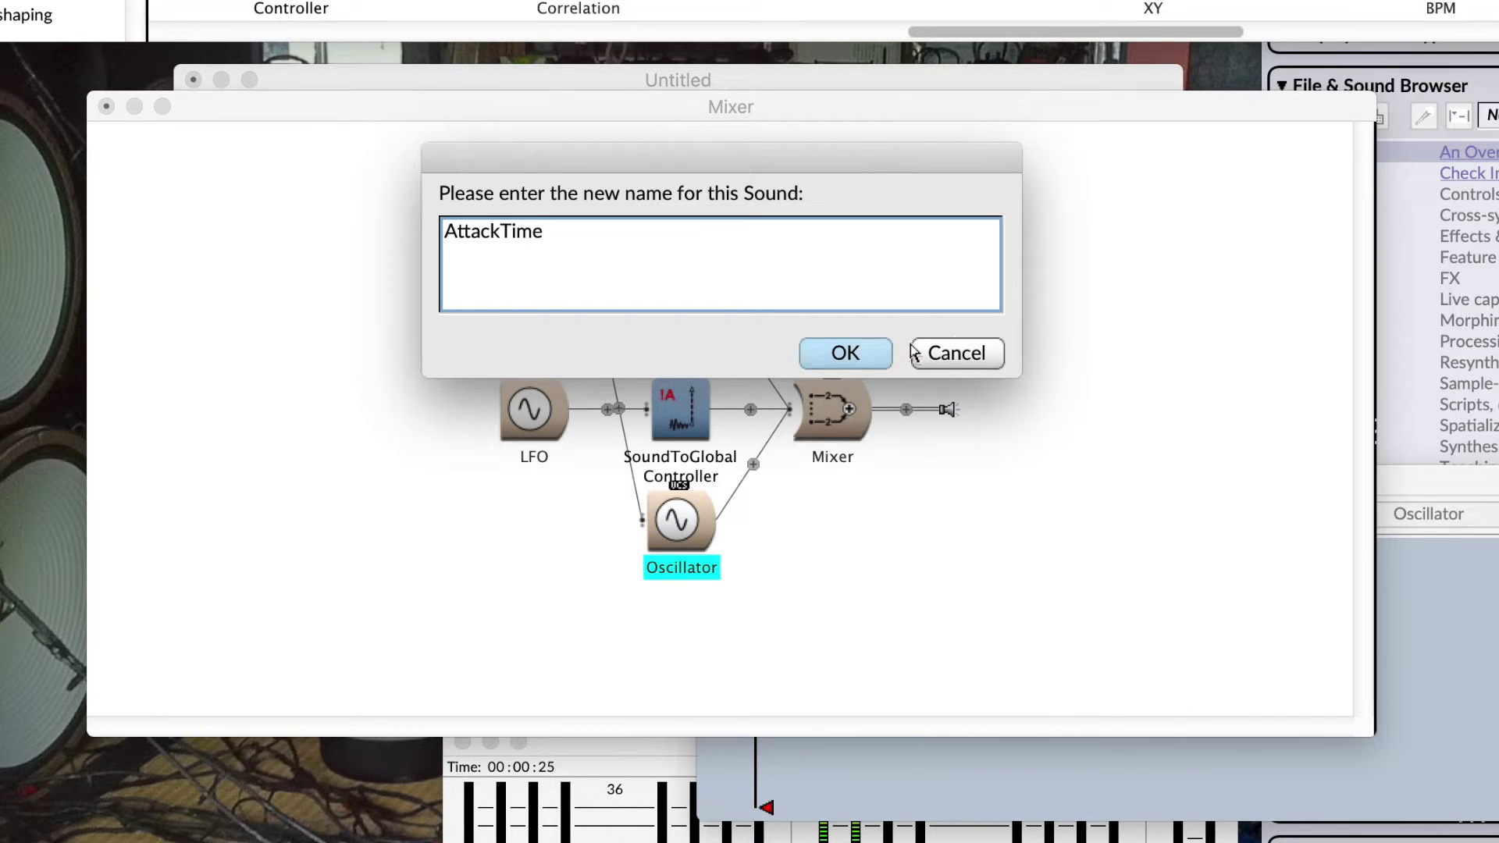
{"action": "left_click", "coordinate": [879, 353]}
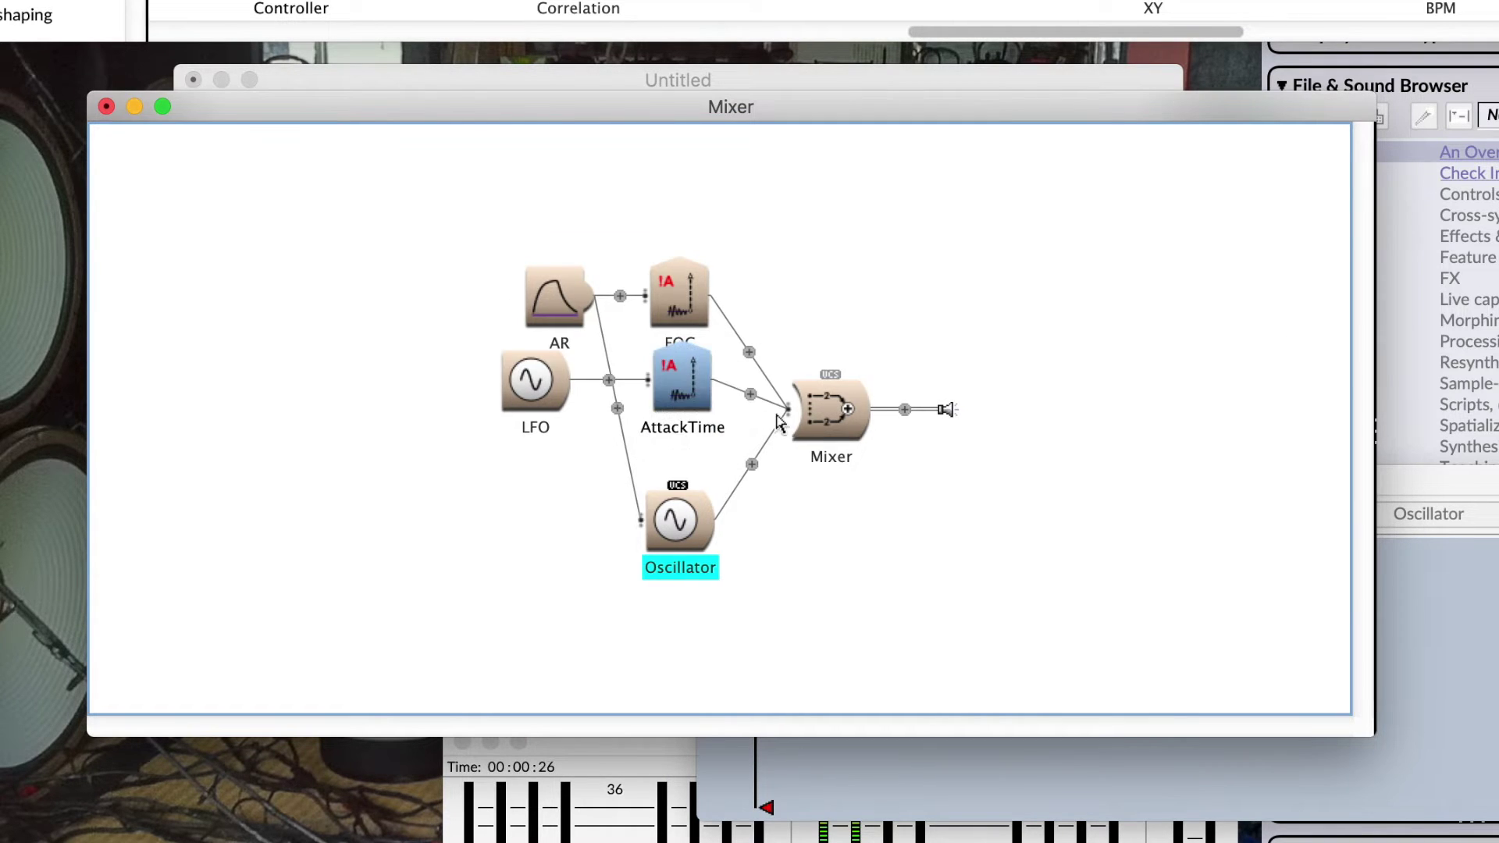
Step: Copy the AR Sound's AttackTime expression, and replace it in that field with !AttackTime
{"action": "double_click", "coordinate": [543, 300]}
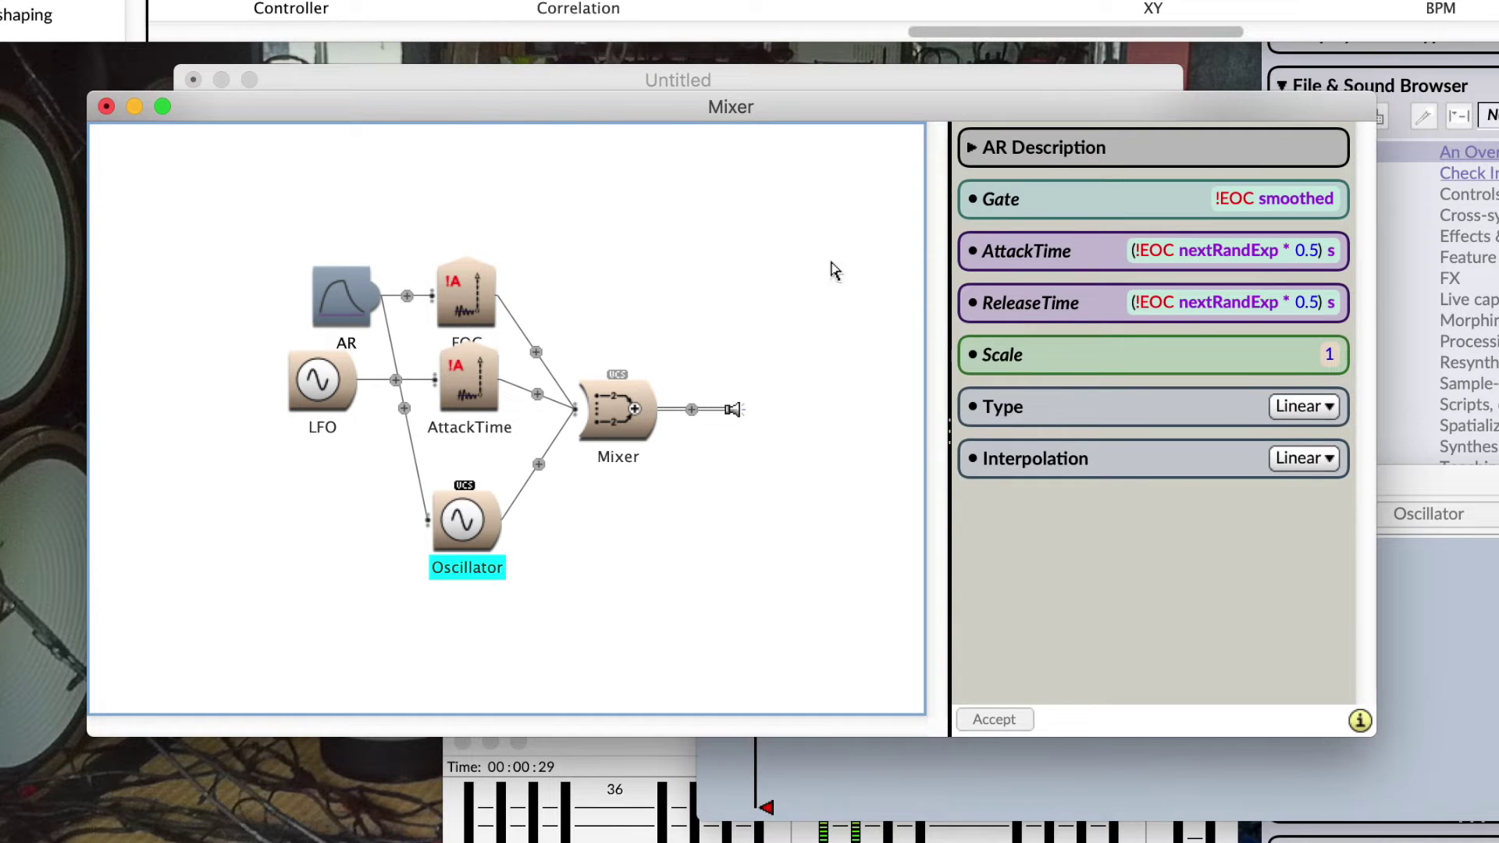
{"action": "left_click", "coordinate": [1161, 252]}
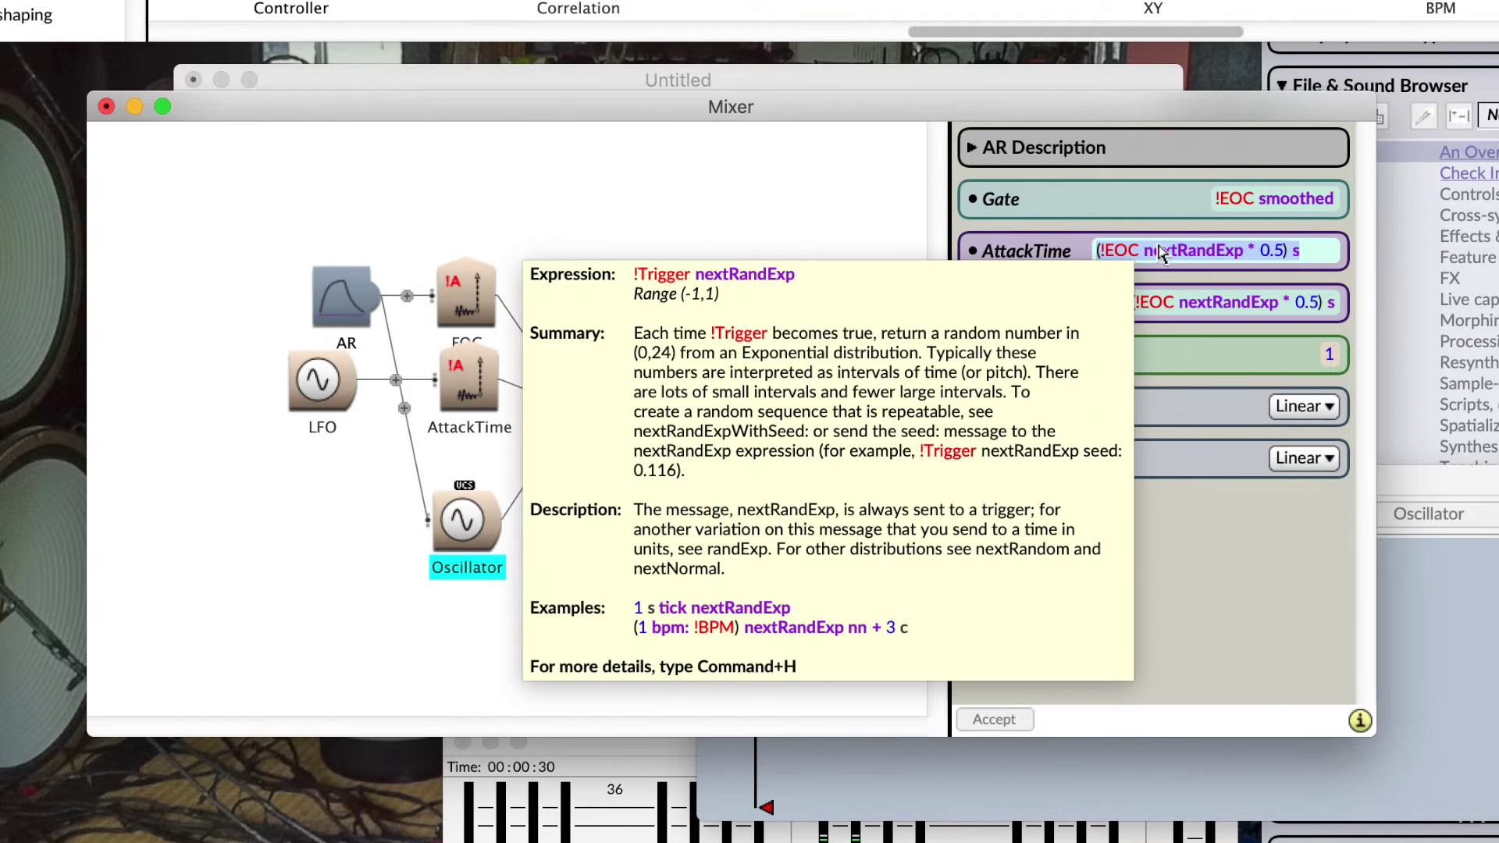
{"action": "key", "text": "super+a"}
{"action": "key", "text": "super+c"}
{"action": "key", "text": "BackSpace"}
{"action": "type", "text": "!Att"}
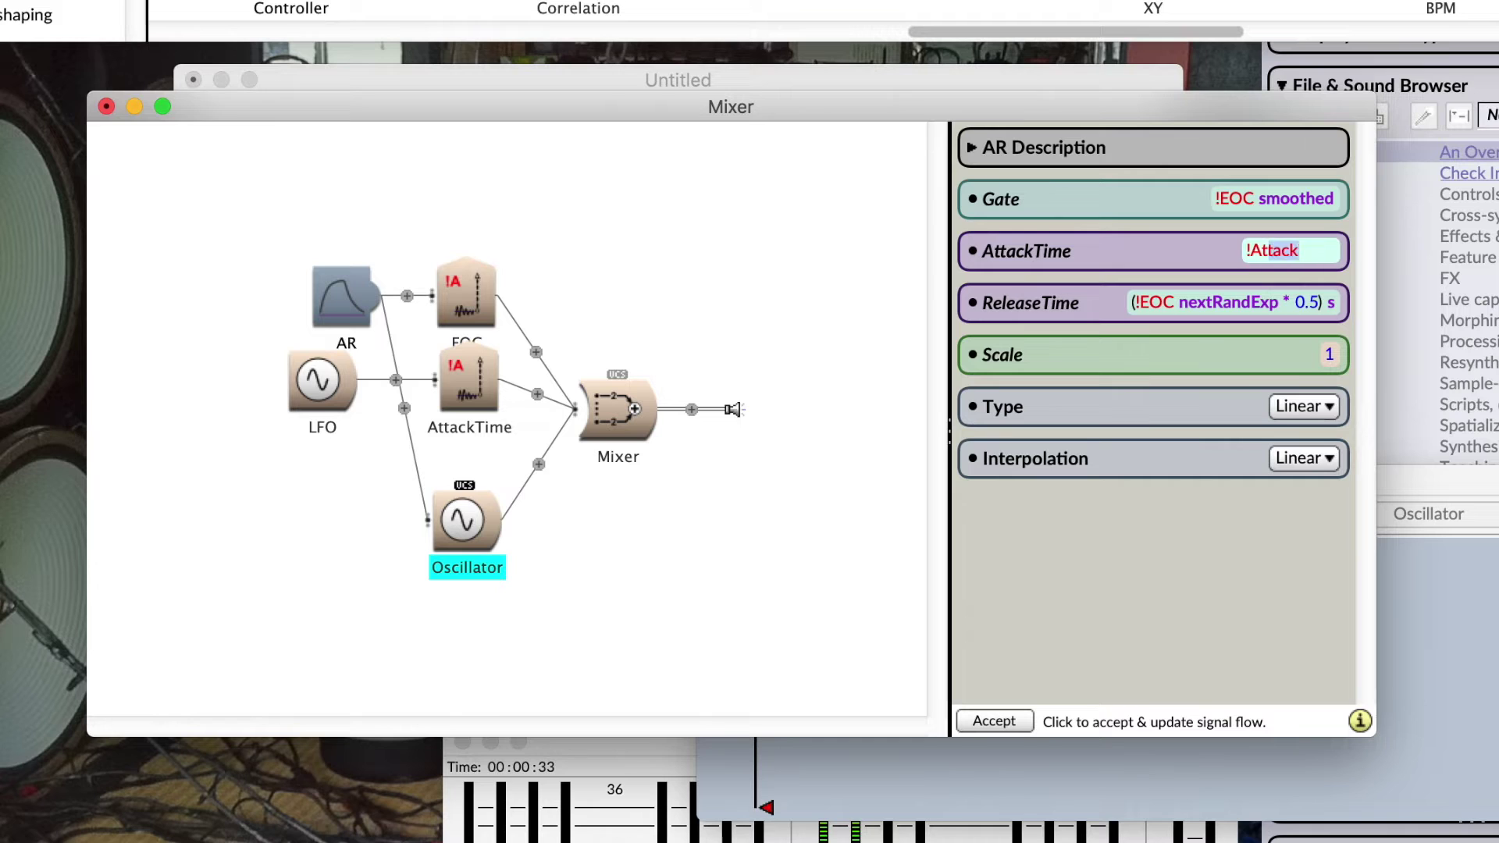
{"action": "key", "text": "Return"}
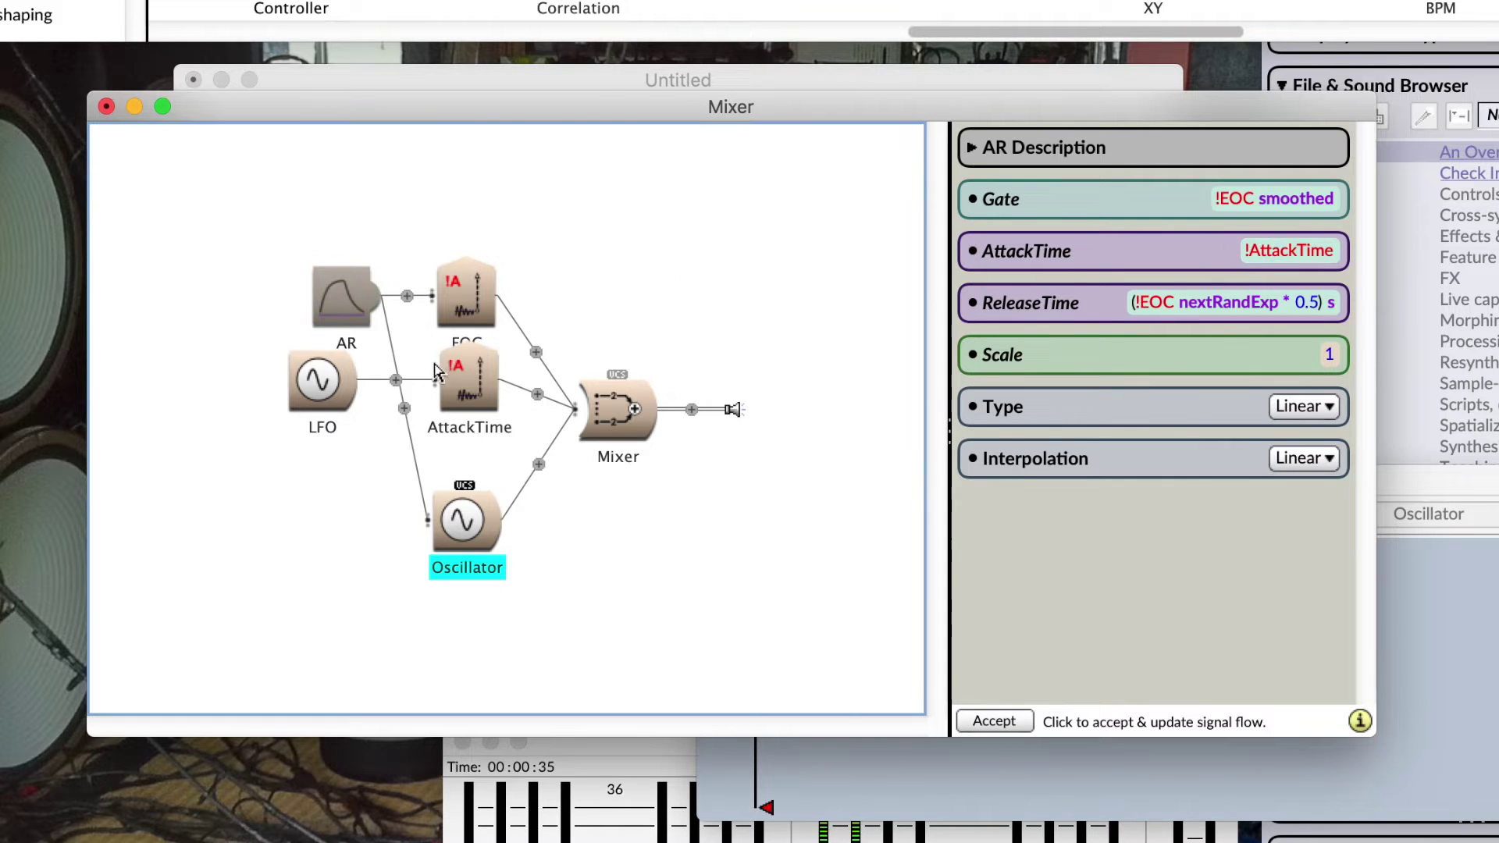
Step: Set the AttackTime controller's Value to the copied (!EOC nextRandExp * 0.5) s and its GeneratedEvent to !AttackTime
{"action": "left_click", "coordinate": [467, 379]}
{"action": "left_click", "coordinate": [1338, 254]}
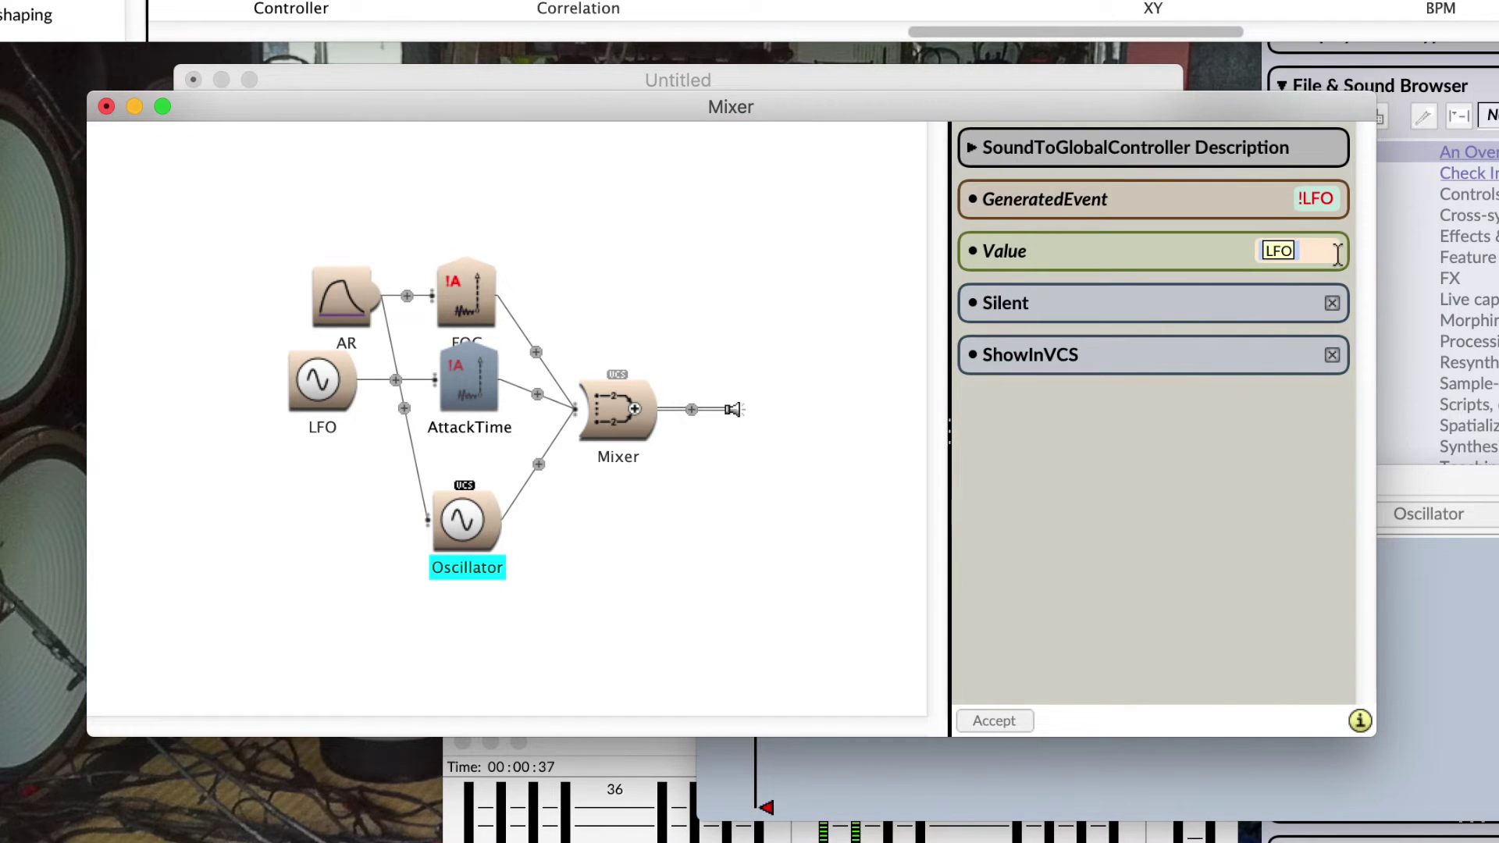
{"action": "key", "text": "super+v"}
{"action": "left_click", "coordinate": [1325, 199]}
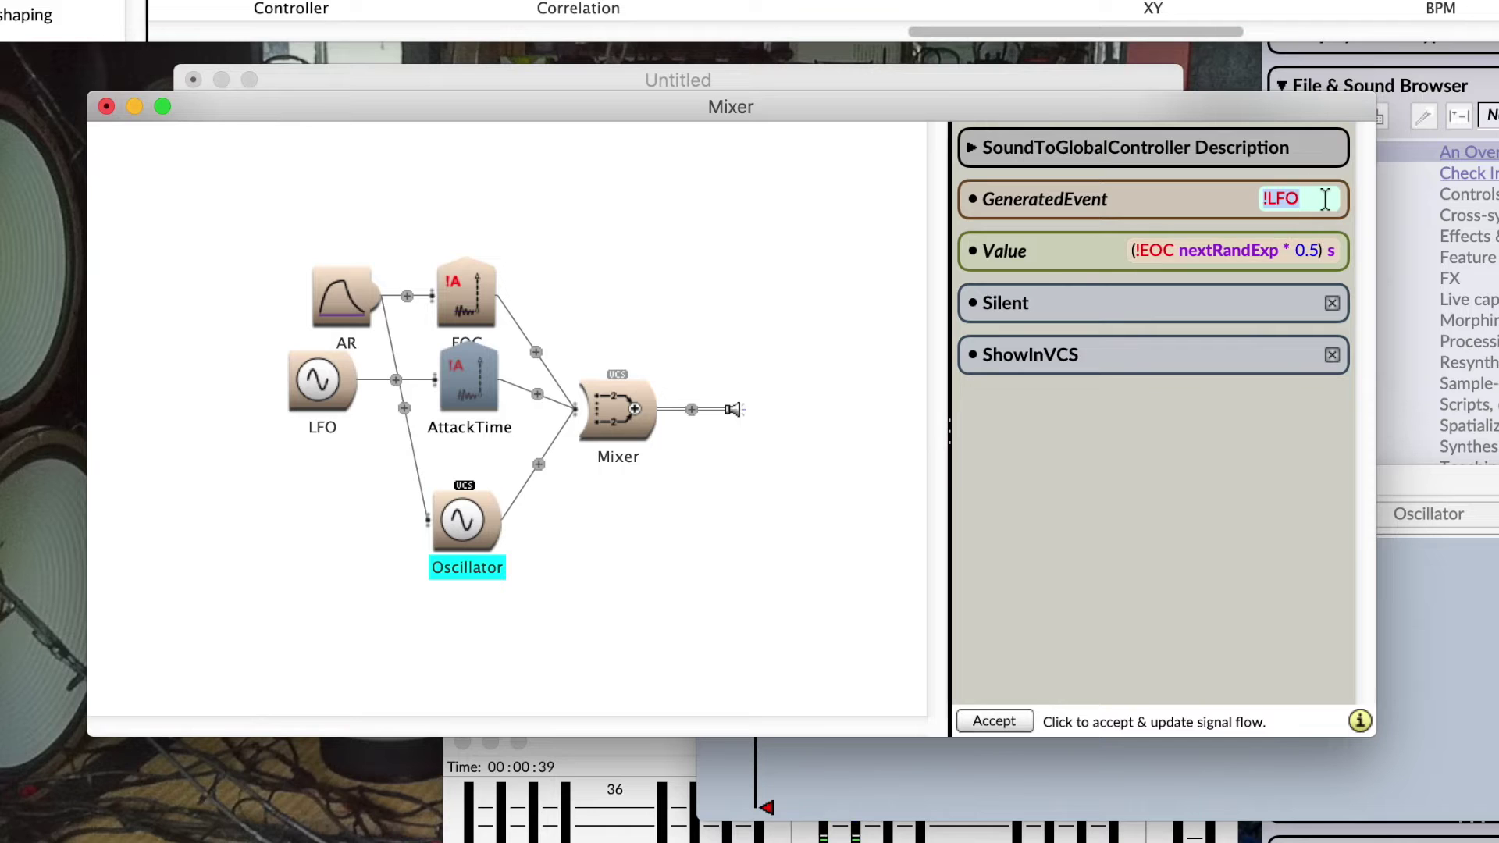
{"action": "type", "text": "!Atta"}
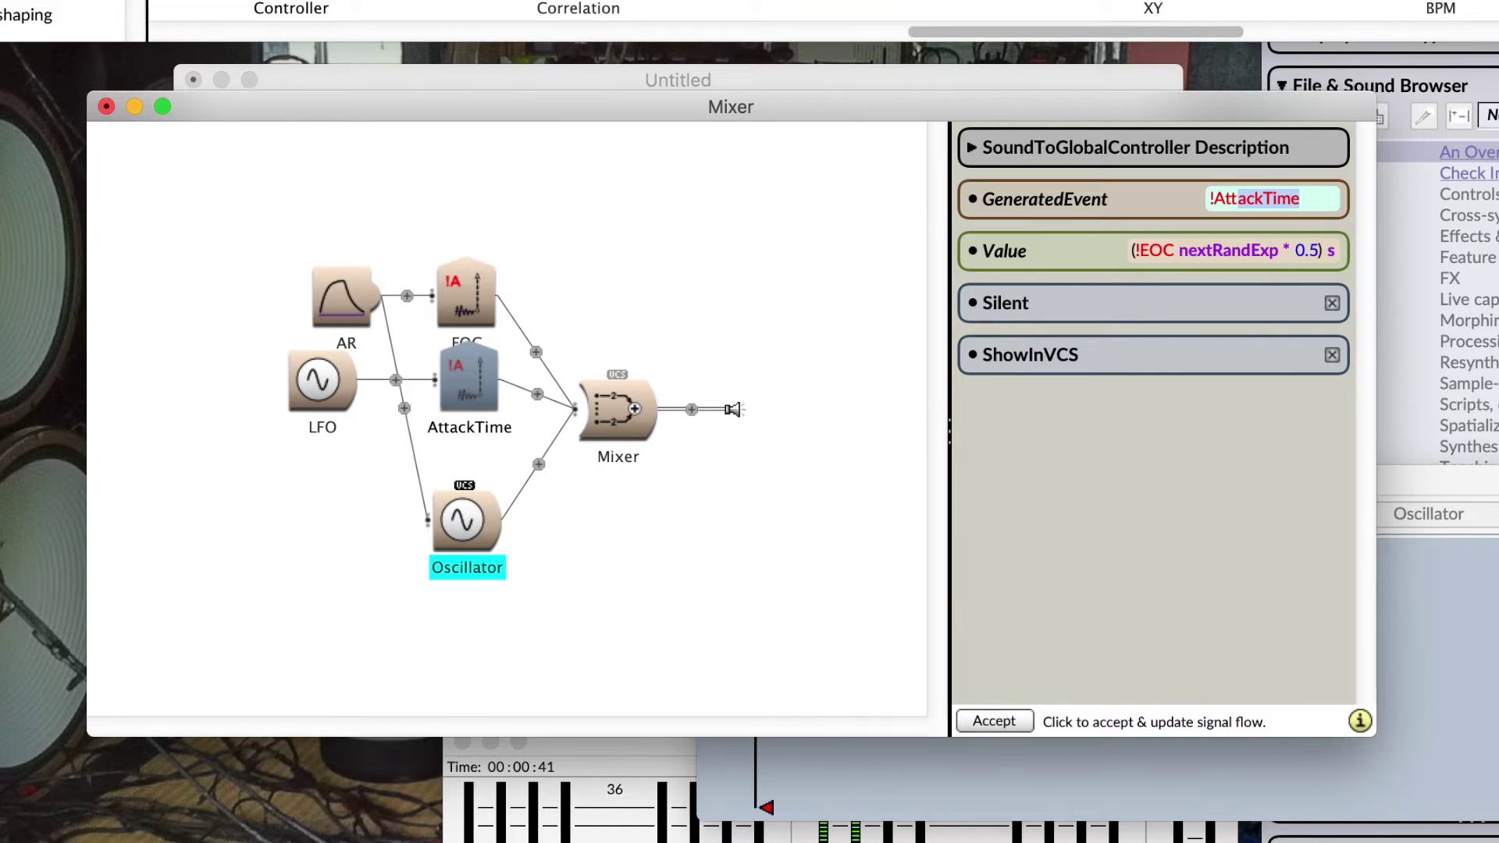
{"action": "type", "text": "ck"}
{"action": "left_click", "coordinate": [707, 249]}
{"action": "left_click_drag", "start_coordinate": [669, 380], "coordinate": [665, 412]}
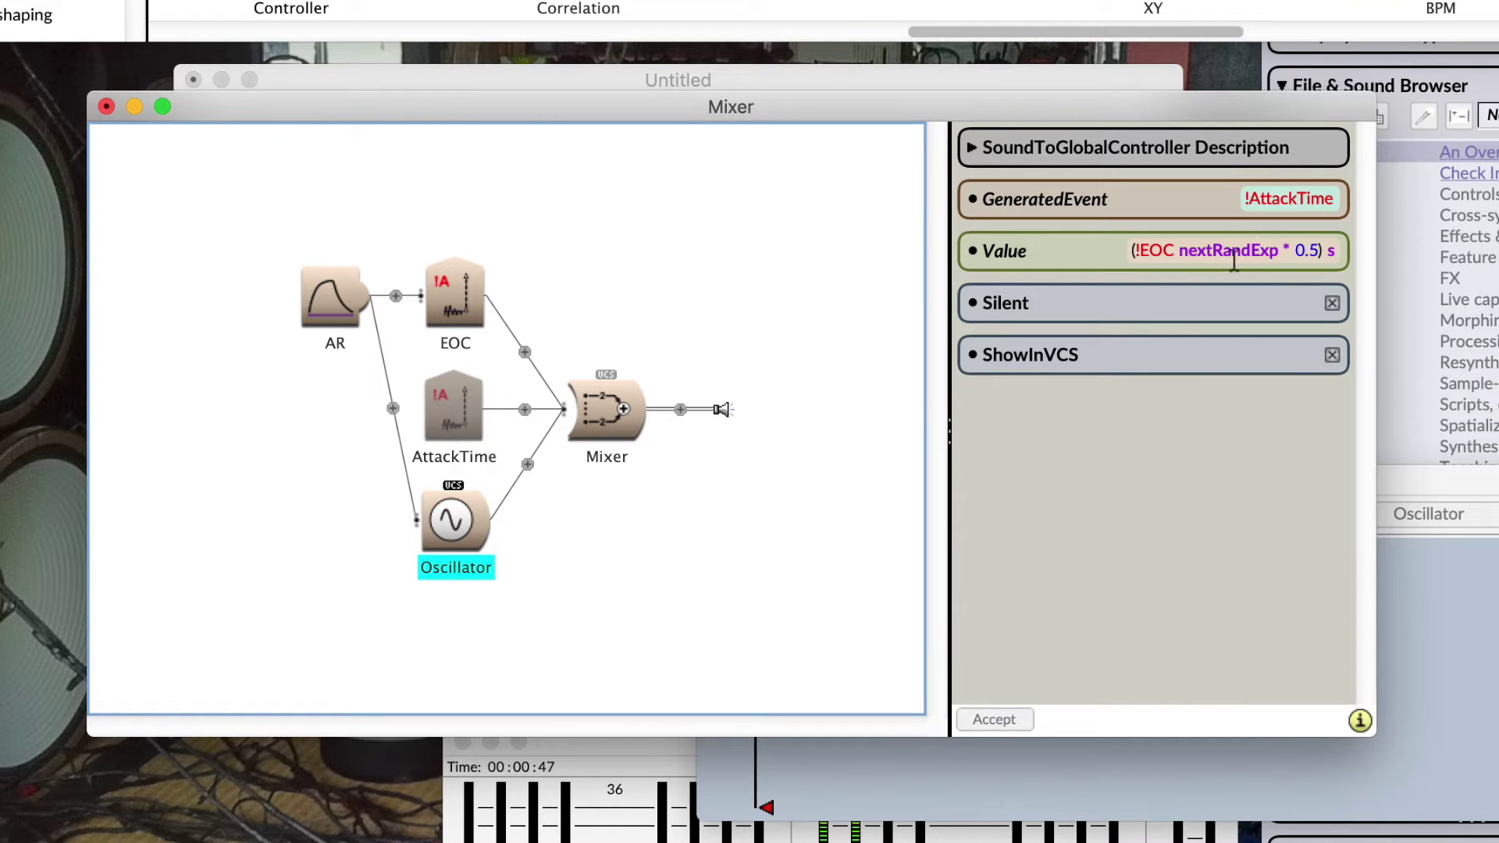
Step: Change the AR Sound's Gate expression to !EOC smooth: !AttackTime and play the Mixer
{"action": "left_click", "coordinate": [352, 303]}
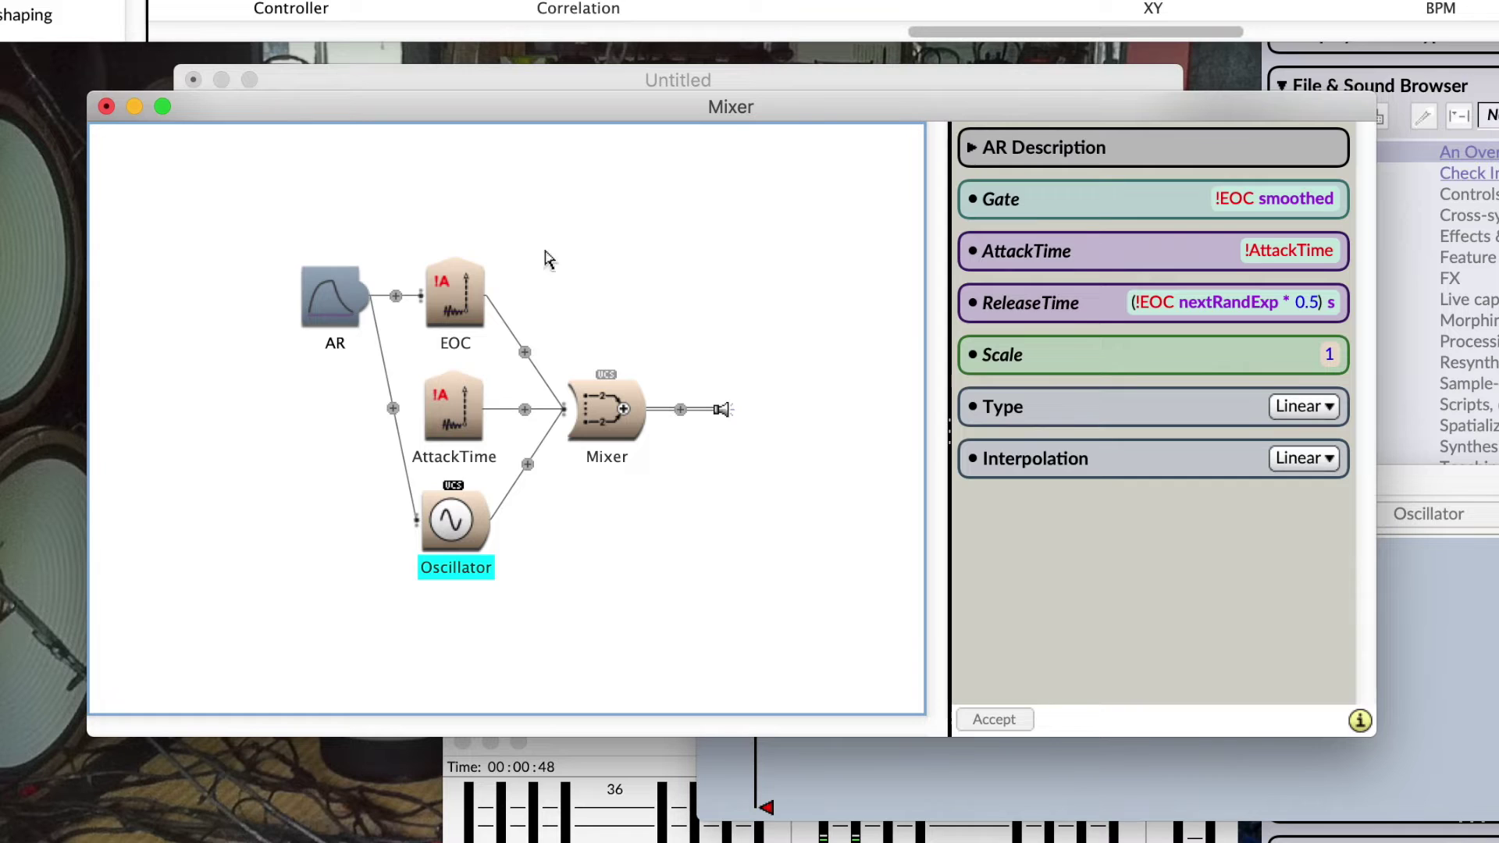
{"action": "left_click", "coordinate": [1318, 202]}
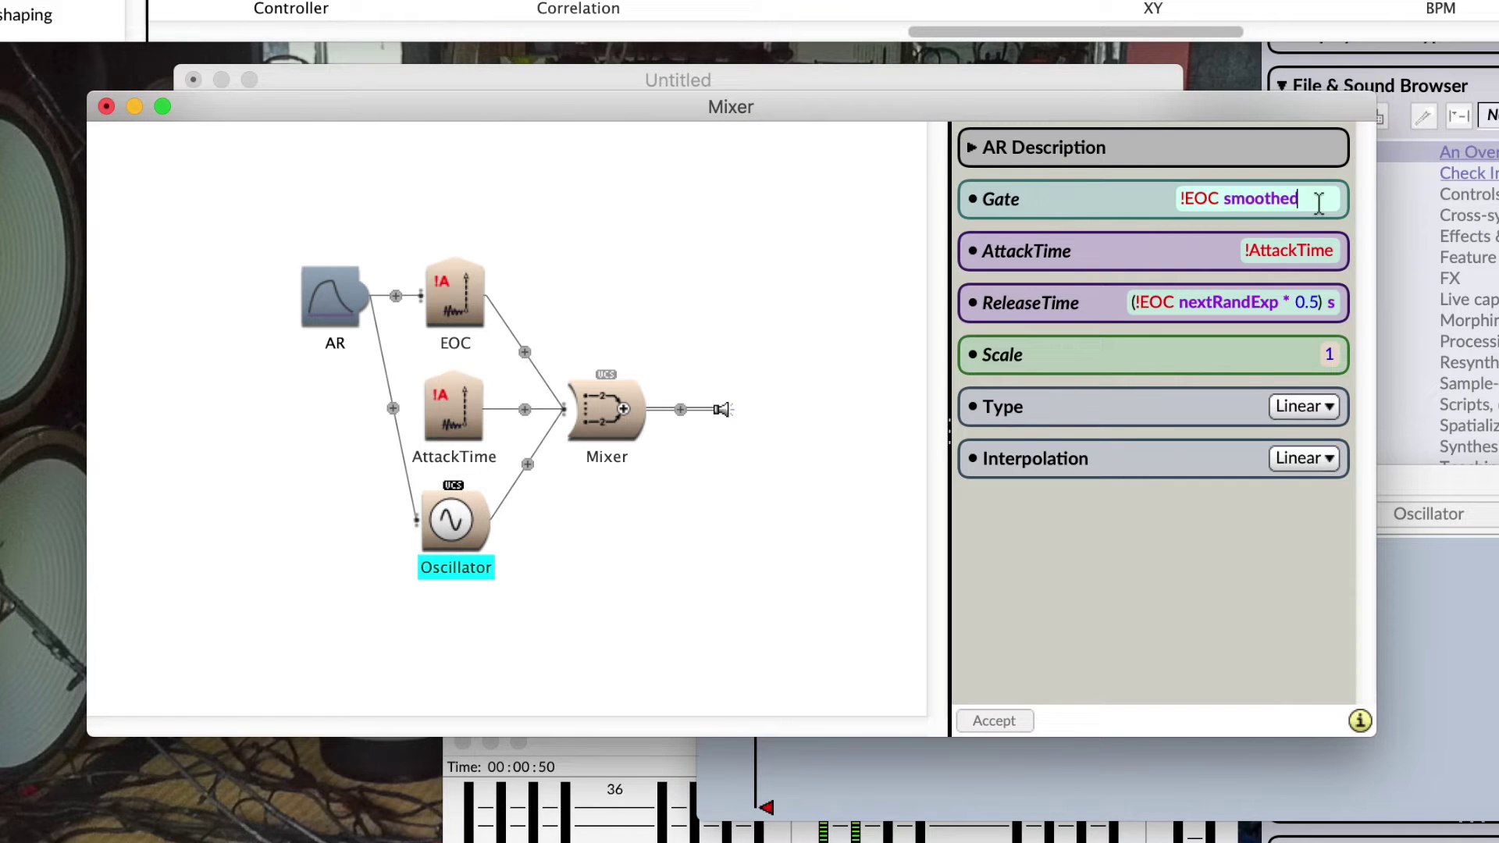
{"action": "key", "text": "BackSpace"}
{"action": "key", "text": "BackSpace"}
{"action": "type", "text": ": "}
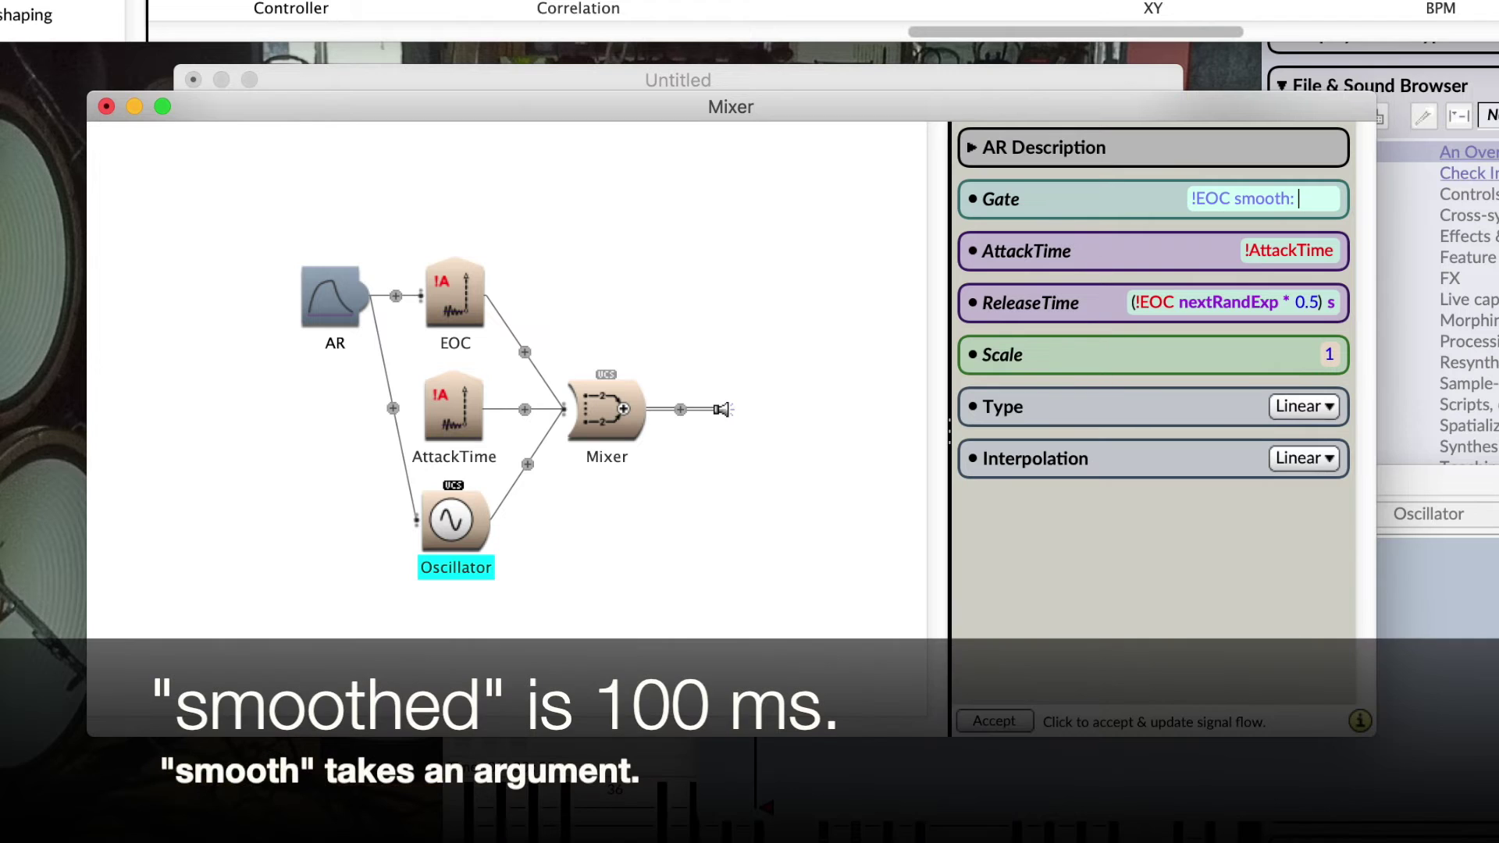
{"action": "type", "text": "!Att"}
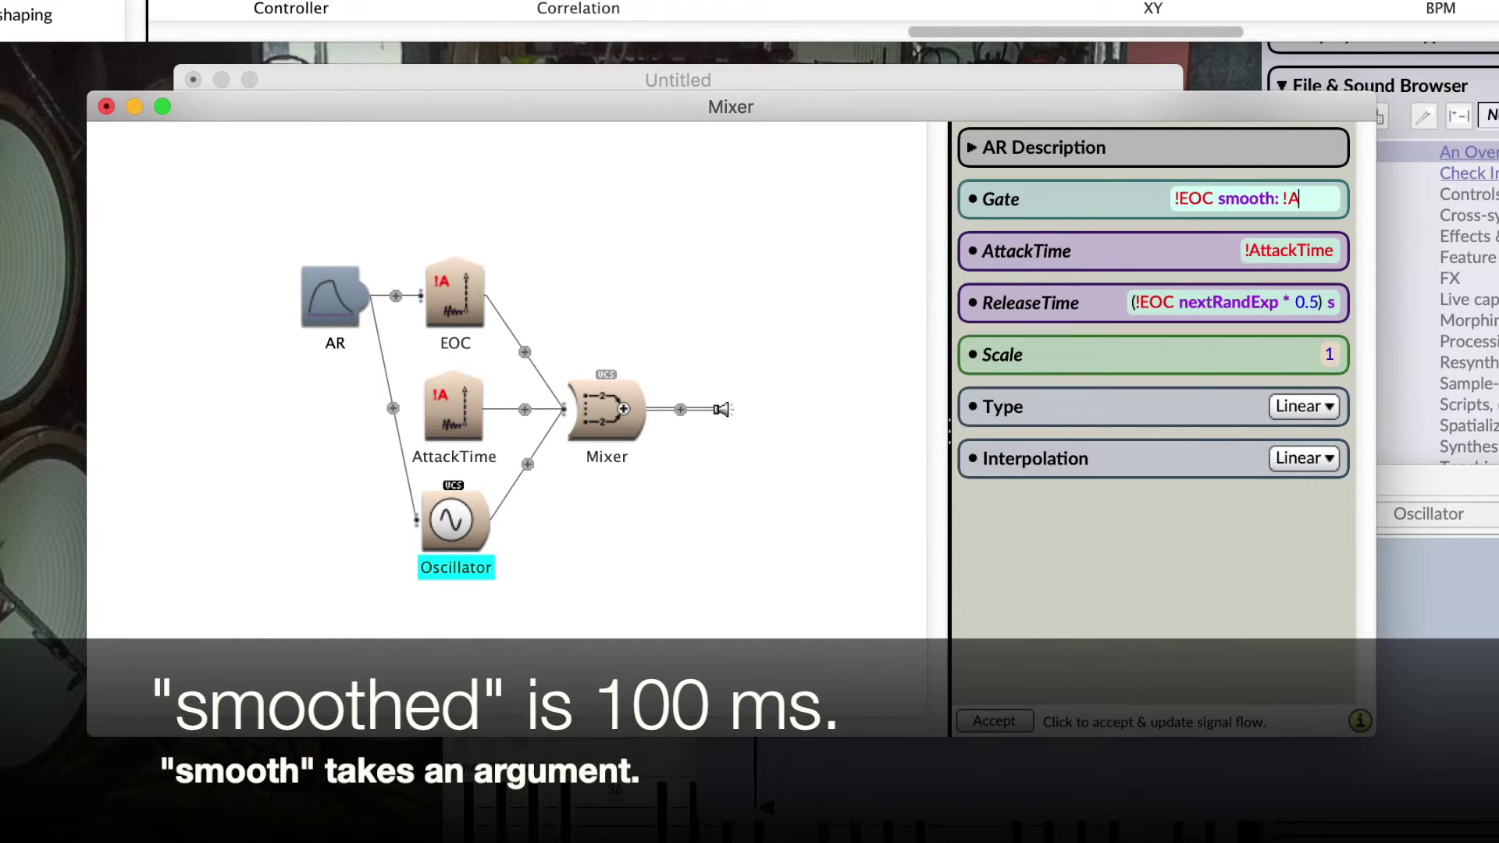
{"action": "left_click", "coordinate": [621, 273]}
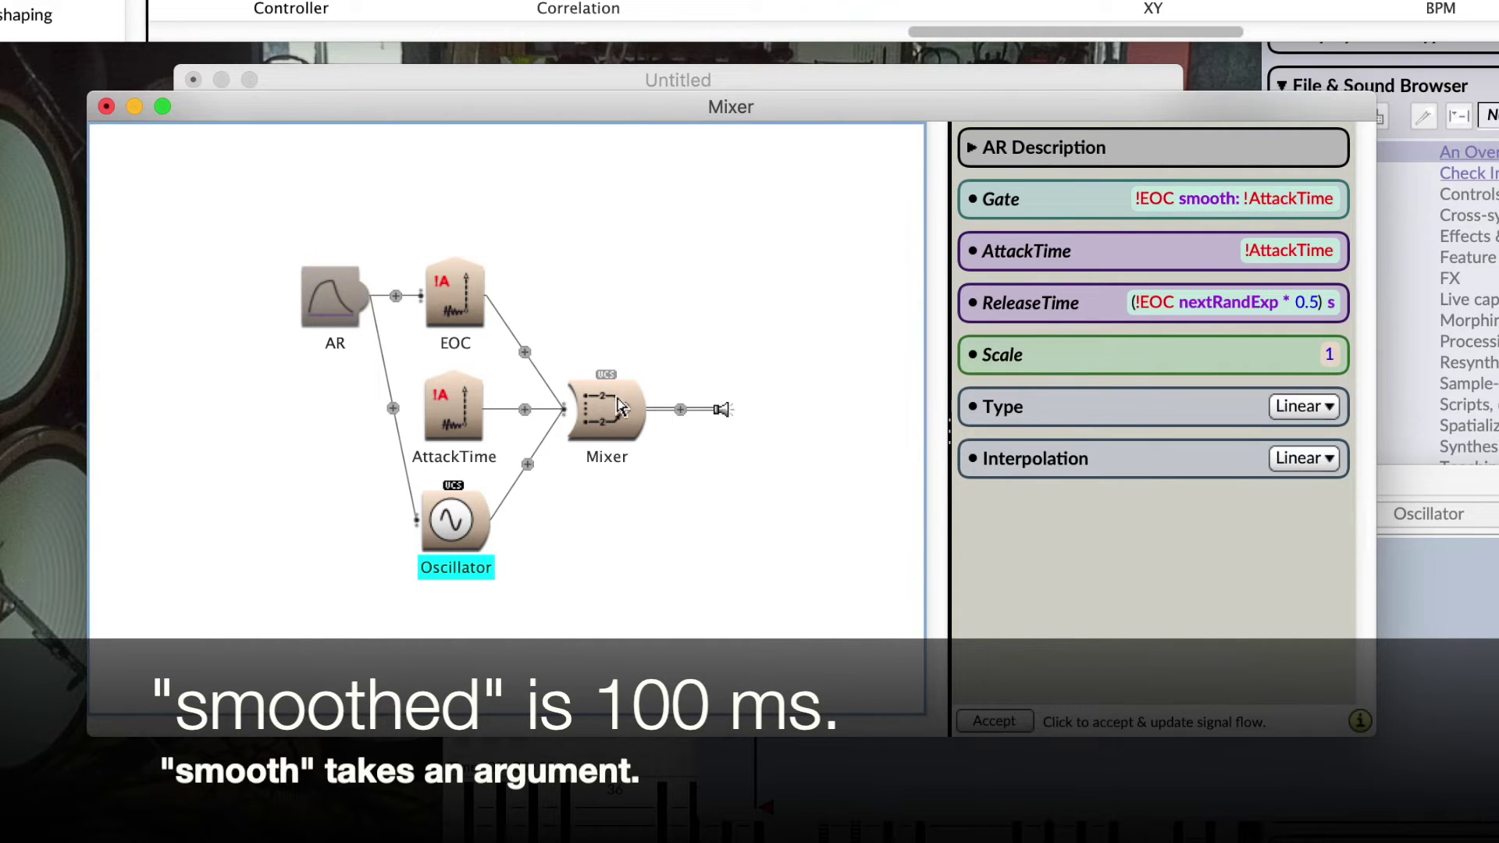
{"action": "left_click", "coordinate": [611, 424]}
{"action": "key", "text": "ctrl+space"}
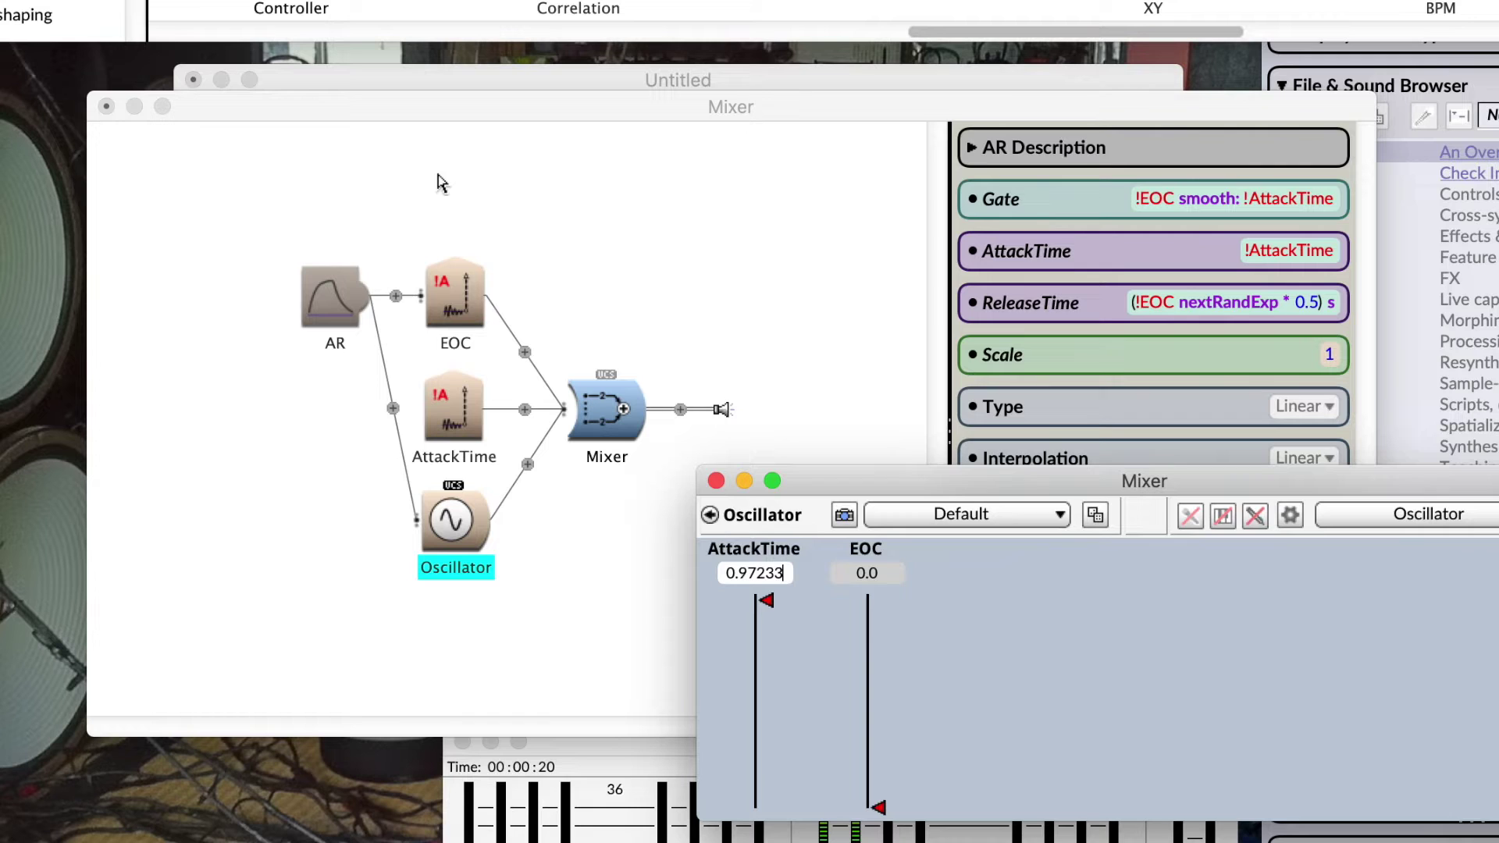
Step: Spread out the AR Sound in the signal flow, show the Oscillator's parameters, and search the prototypes for oscillator
{"action": "left_click", "coordinate": [324, 298]}
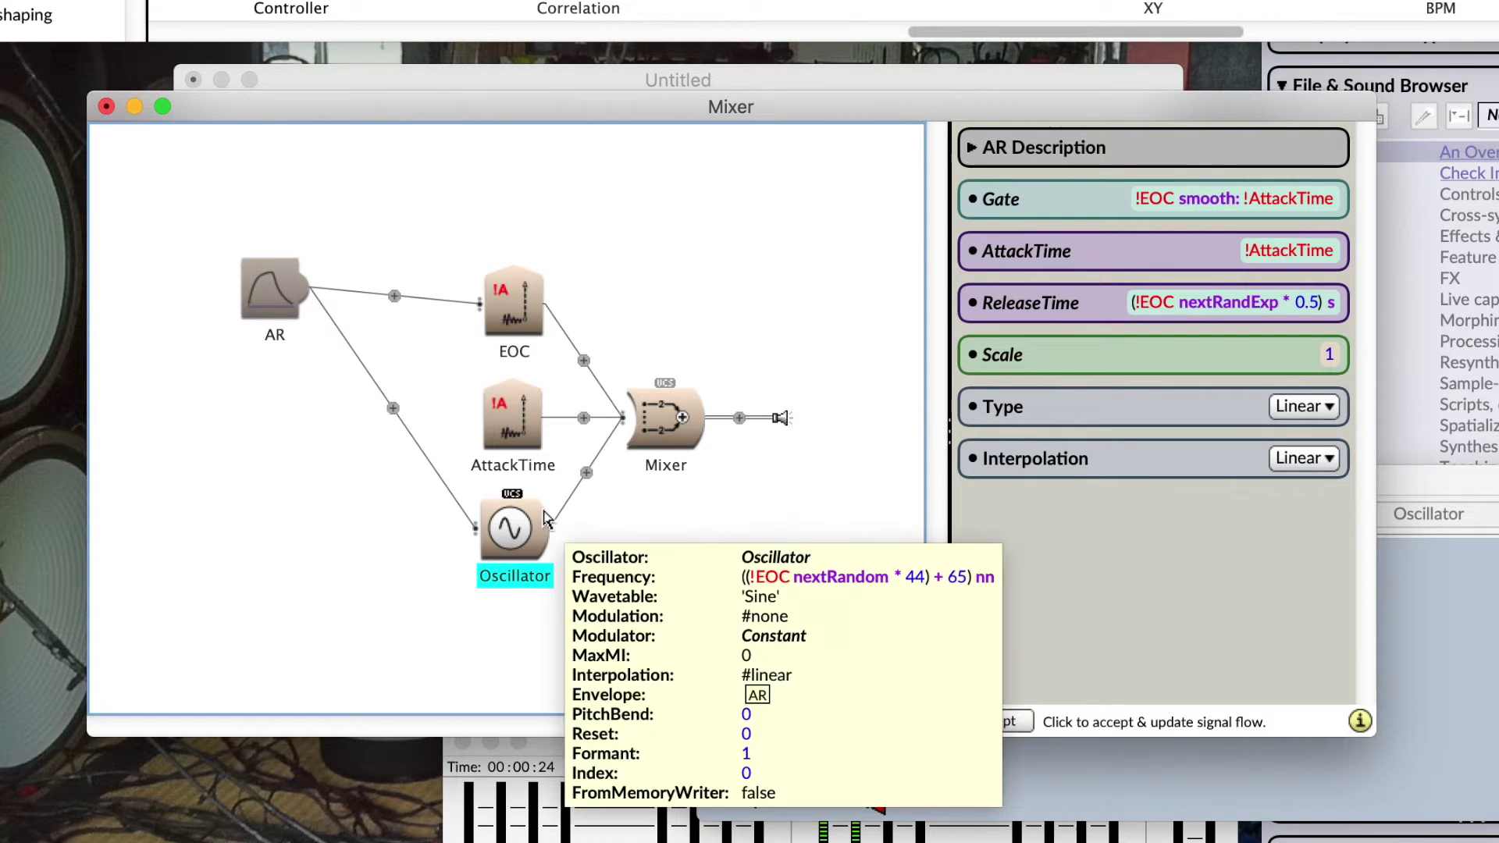
{"action": "left_click", "coordinate": [509, 538]}
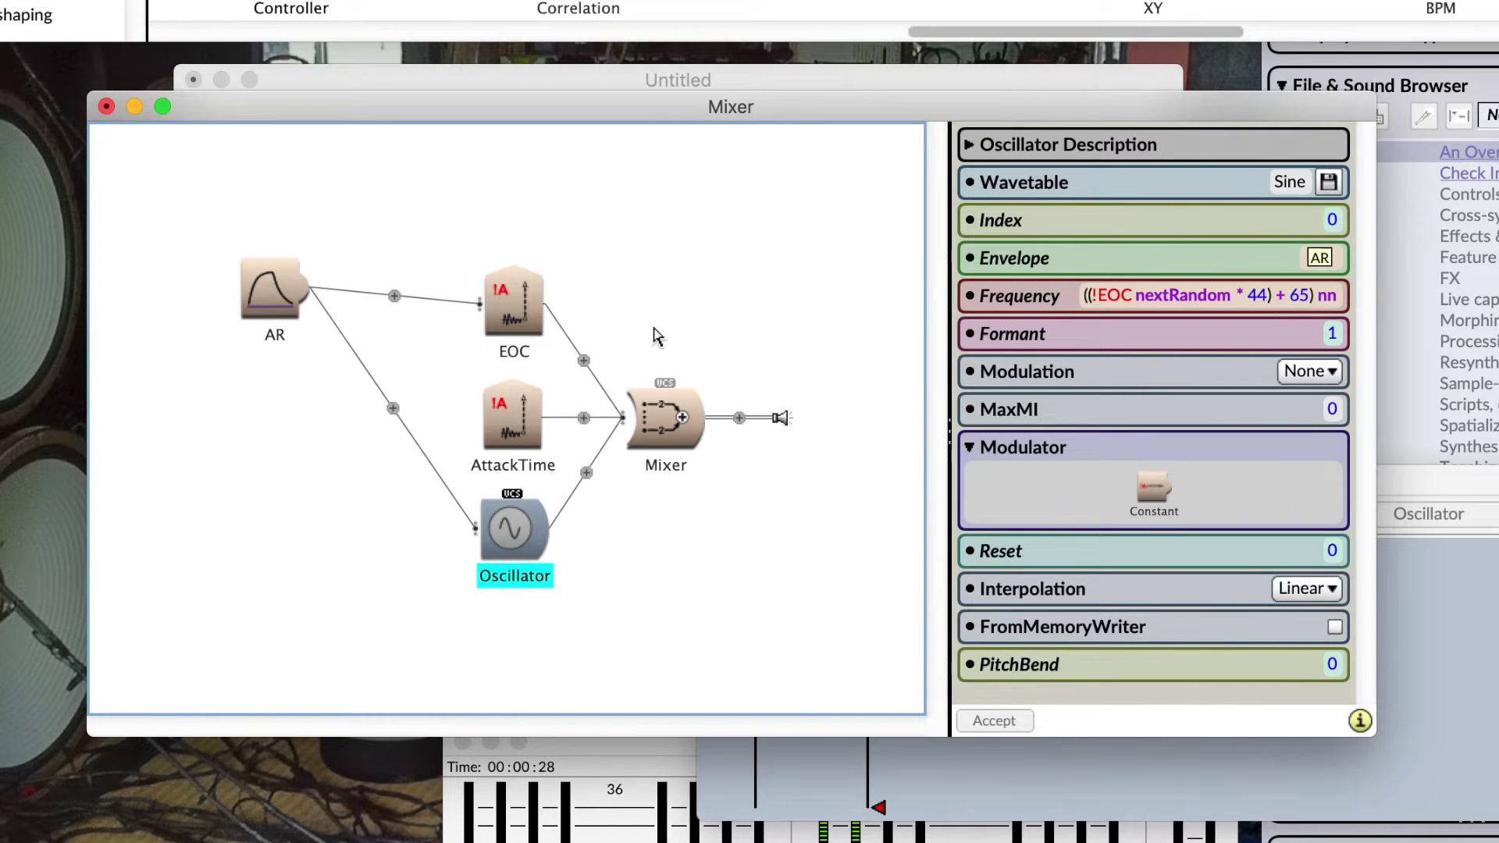
{"action": "key", "text": "super+b"}
{"action": "type", "text": "kl"}
{"action": "key", "text": "BackSpace"}
{"action": "key", "text": "BackSpace"}
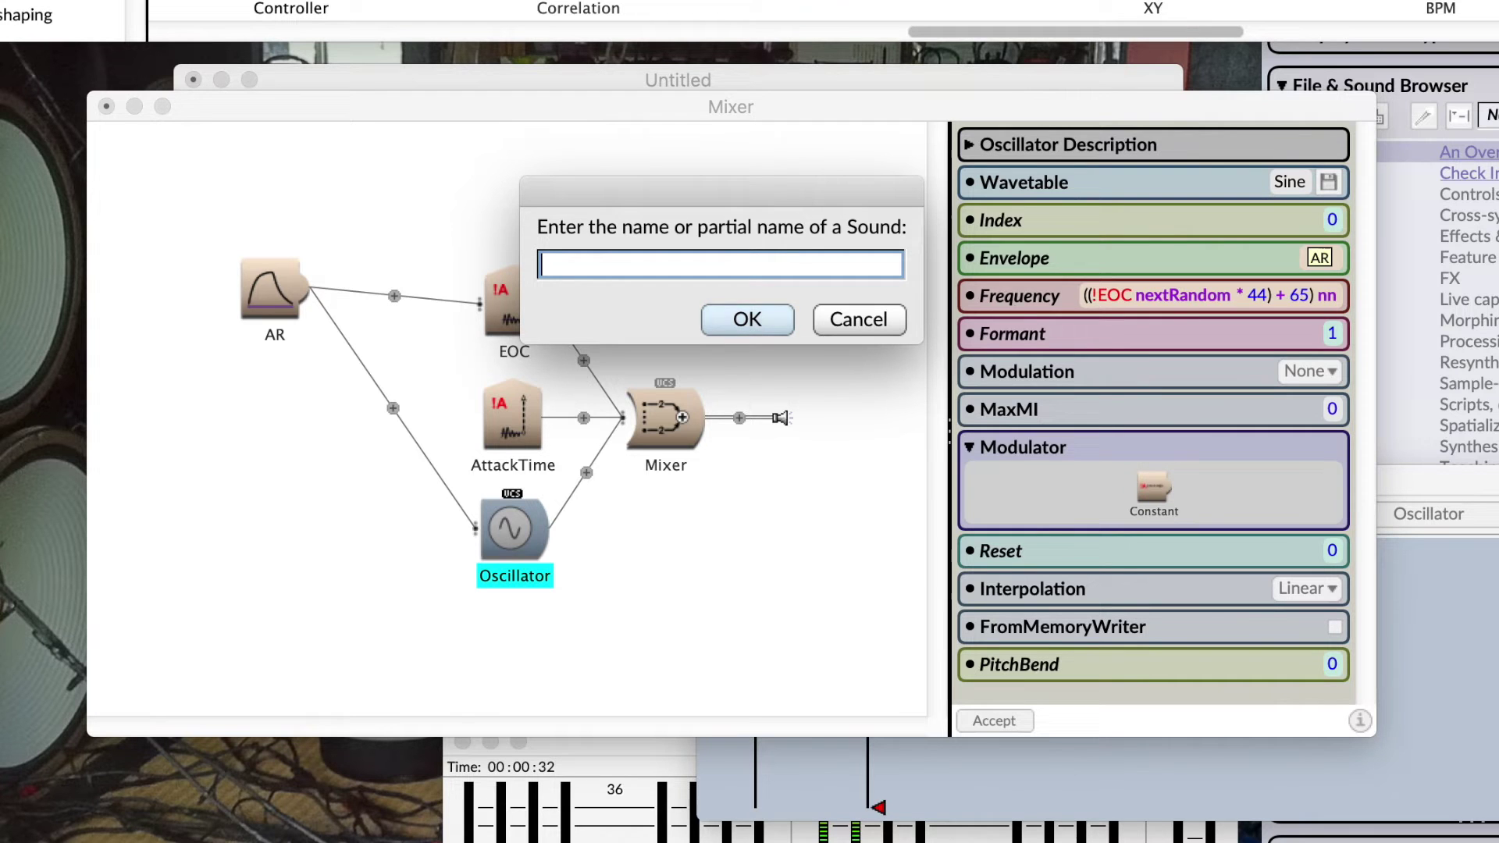
{"action": "type", "text": "oscillator"}
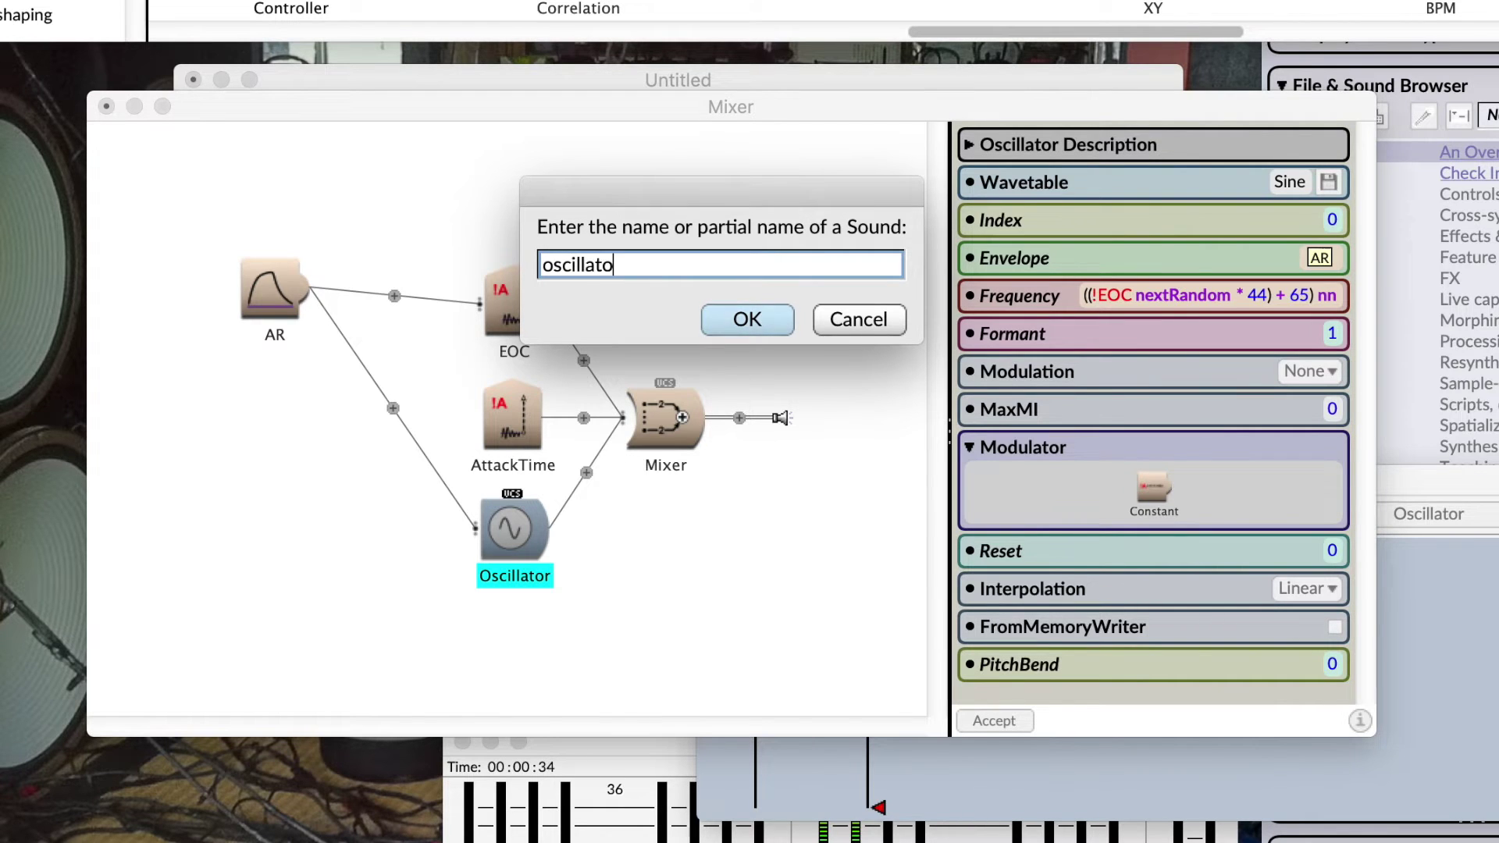
{"action": "key", "text": "Return"}
{"action": "key", "text": "Return"}
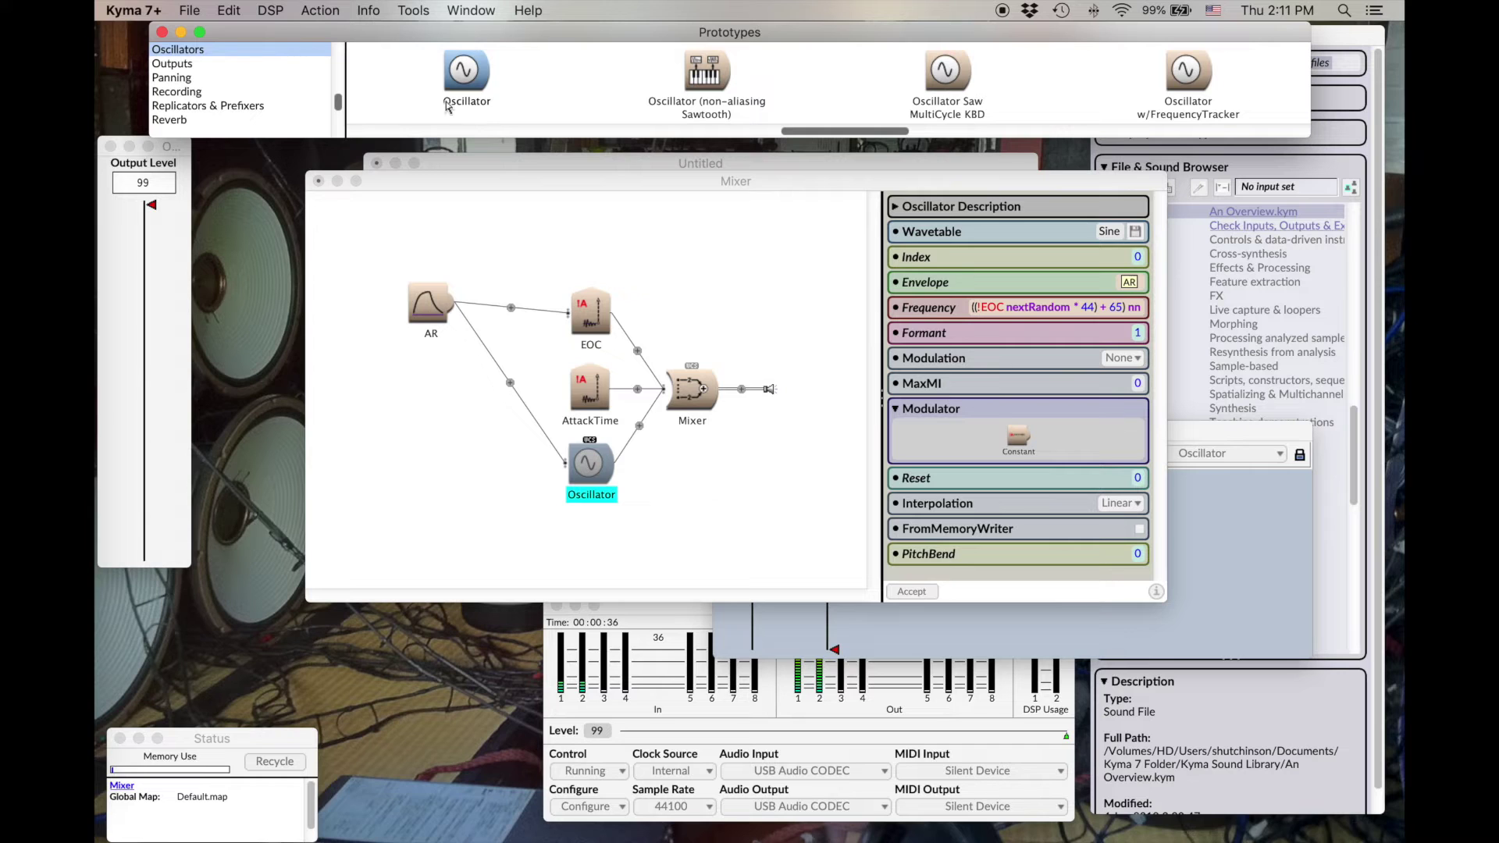
Step: Replace the Constant in the Oscillator's Modulator with the plain Oscillator prototype
{"action": "left_click_drag", "start_coordinate": [329, 0], "coordinate": [1189, 499]}
{"action": "left_click_drag", "start_coordinate": [1041, 443], "coordinate": [1041, 443]}
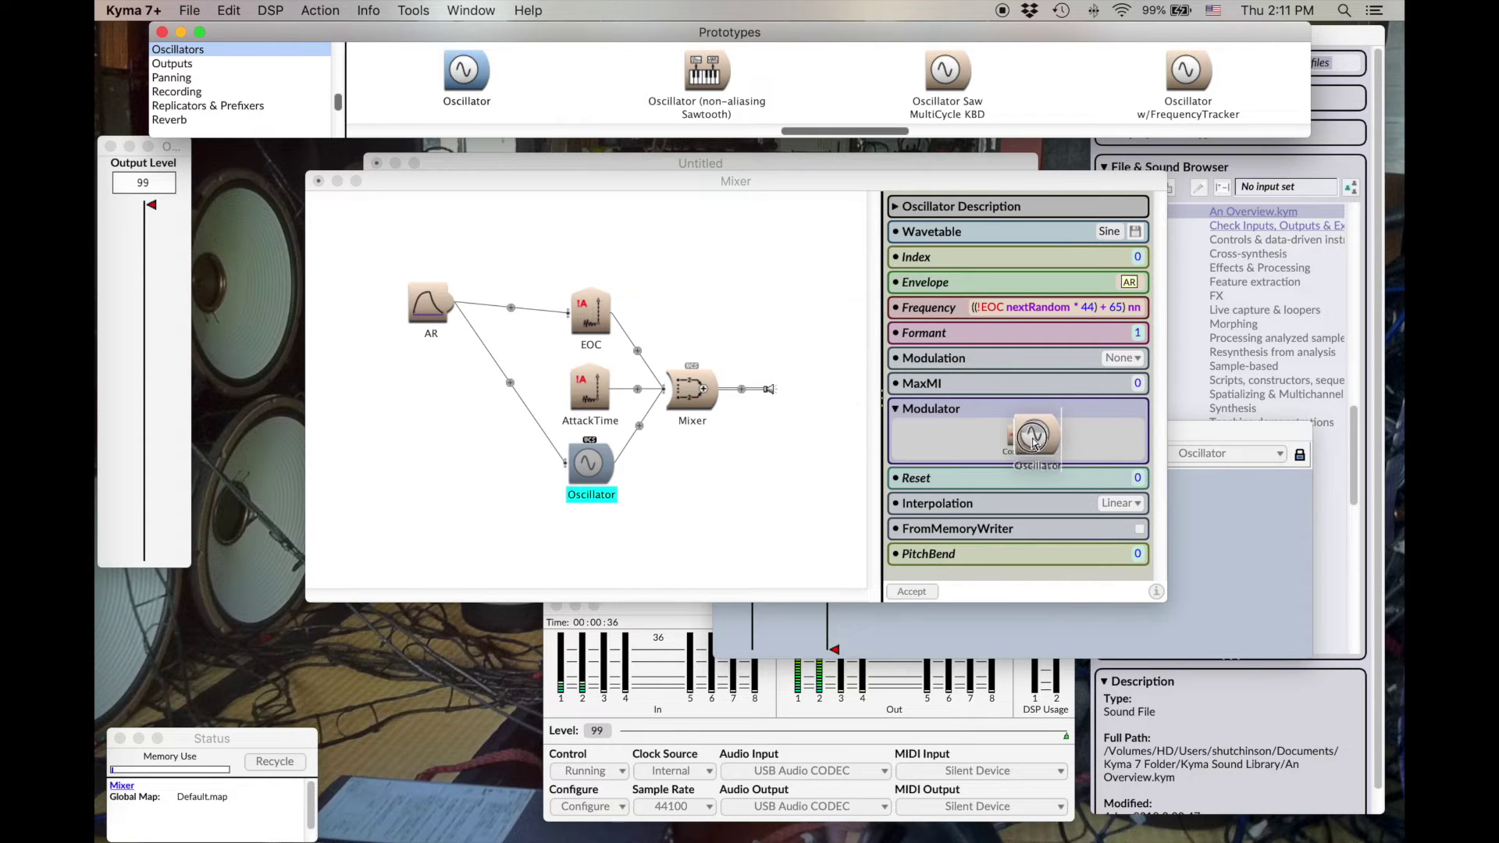
{"action": "key", "text": "Return"}
{"action": "left_click", "coordinate": [481, 494]}
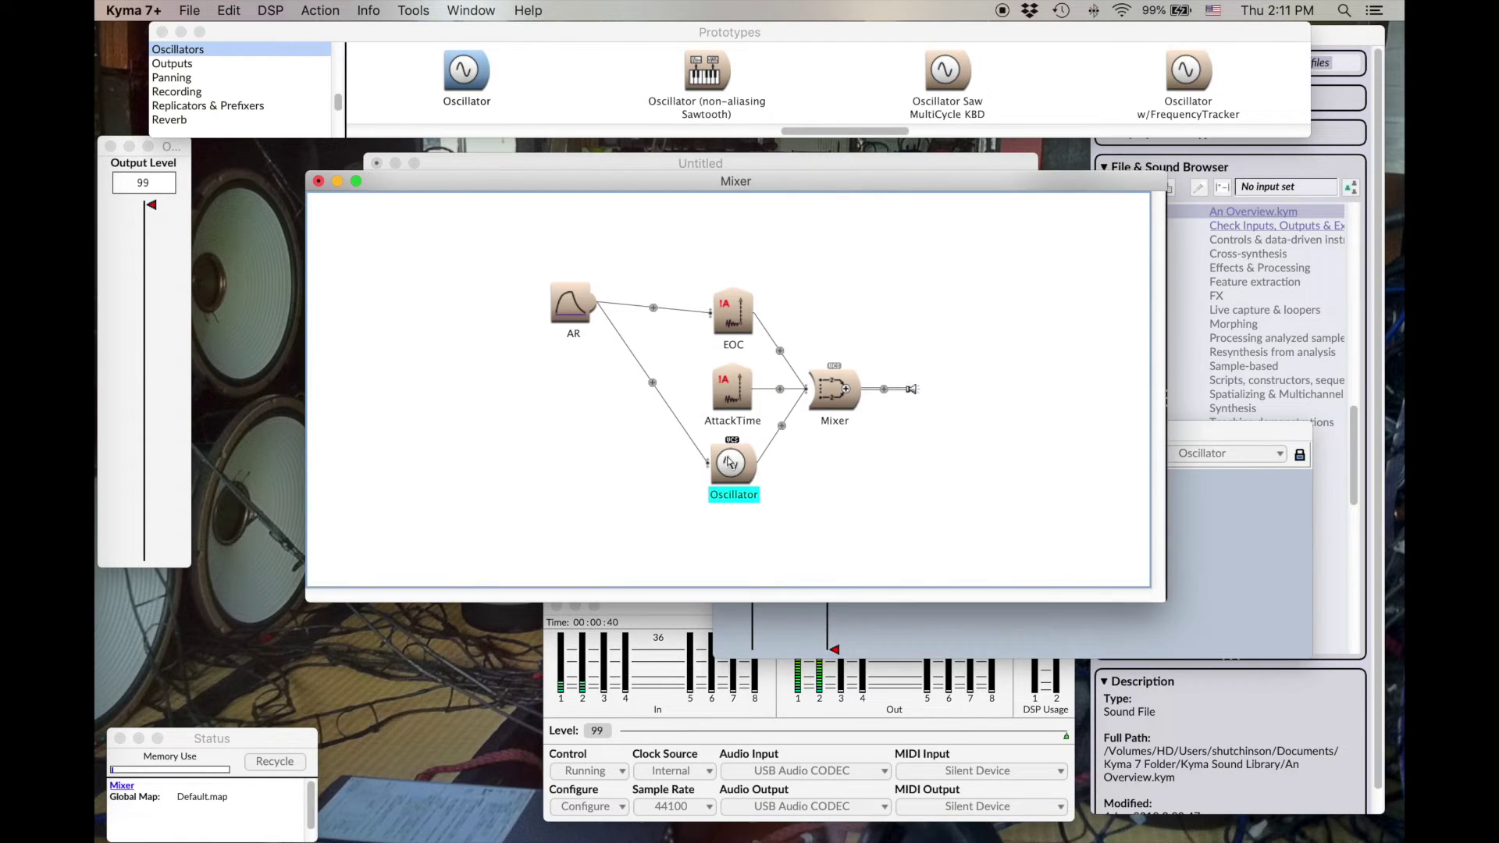
Step: Set the main Oscillator's Modulation to Frequency and its MaxMI to 10
{"action": "left_click", "coordinate": [730, 462]}
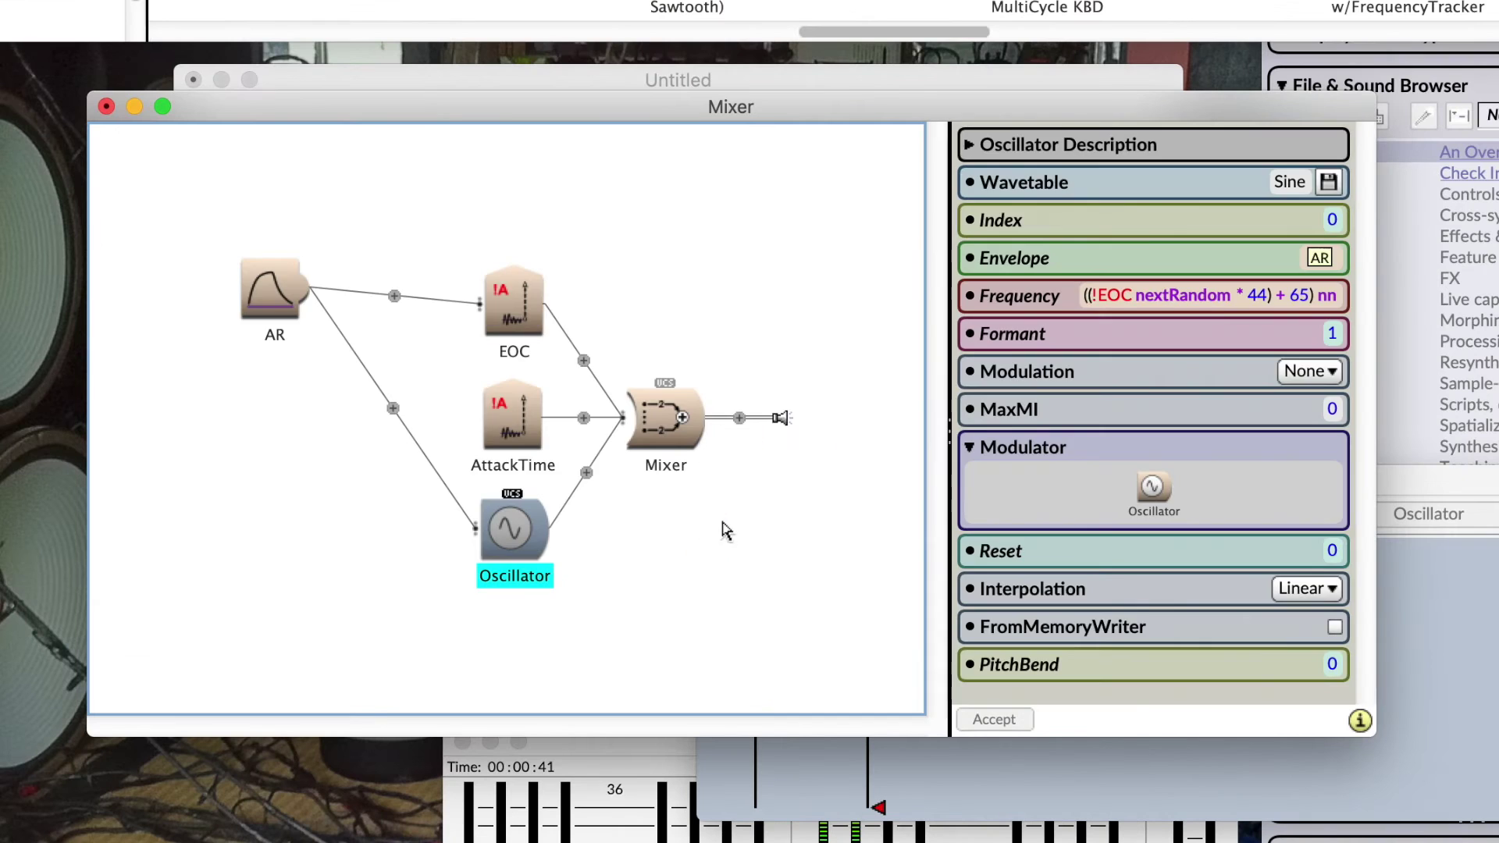
{"action": "left_click", "coordinate": [1312, 372]}
{"action": "left_click", "coordinate": [1328, 425]}
{"action": "left_click", "coordinate": [1332, 416]}
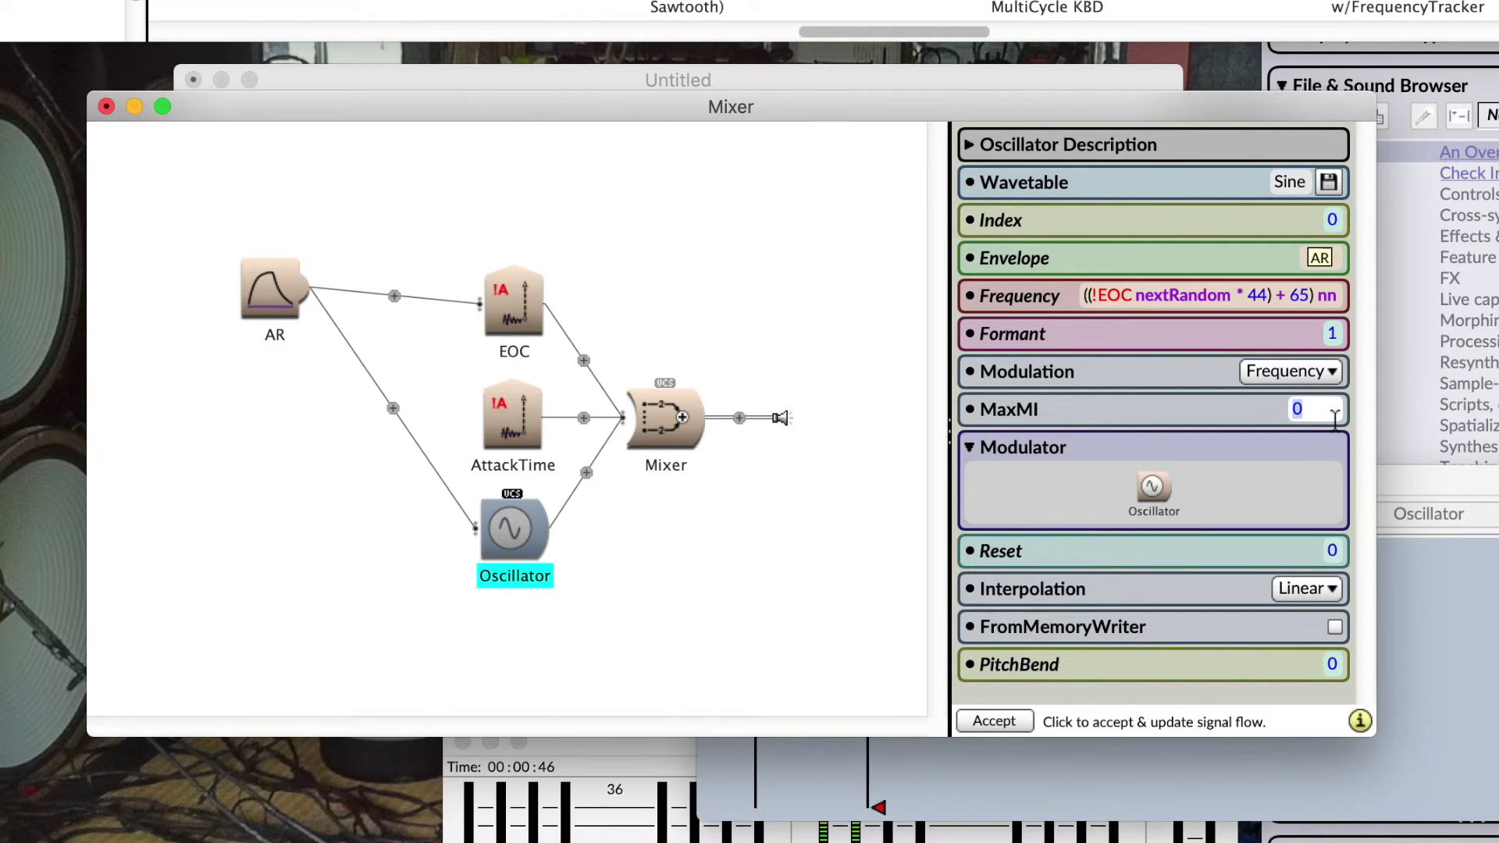
{"action": "type", "text": "1"}
{"action": "type", "text": "0"}
{"action": "key", "text": "Return"}
Step: Copy the main Oscillator's Frequency expression ((!EOC nextRandom * 44) + 65) nn into the Frequency of the modulating Oscillator
{"action": "left_click_drag", "start_coordinate": [620, 527], "coordinate": [584, 547]}
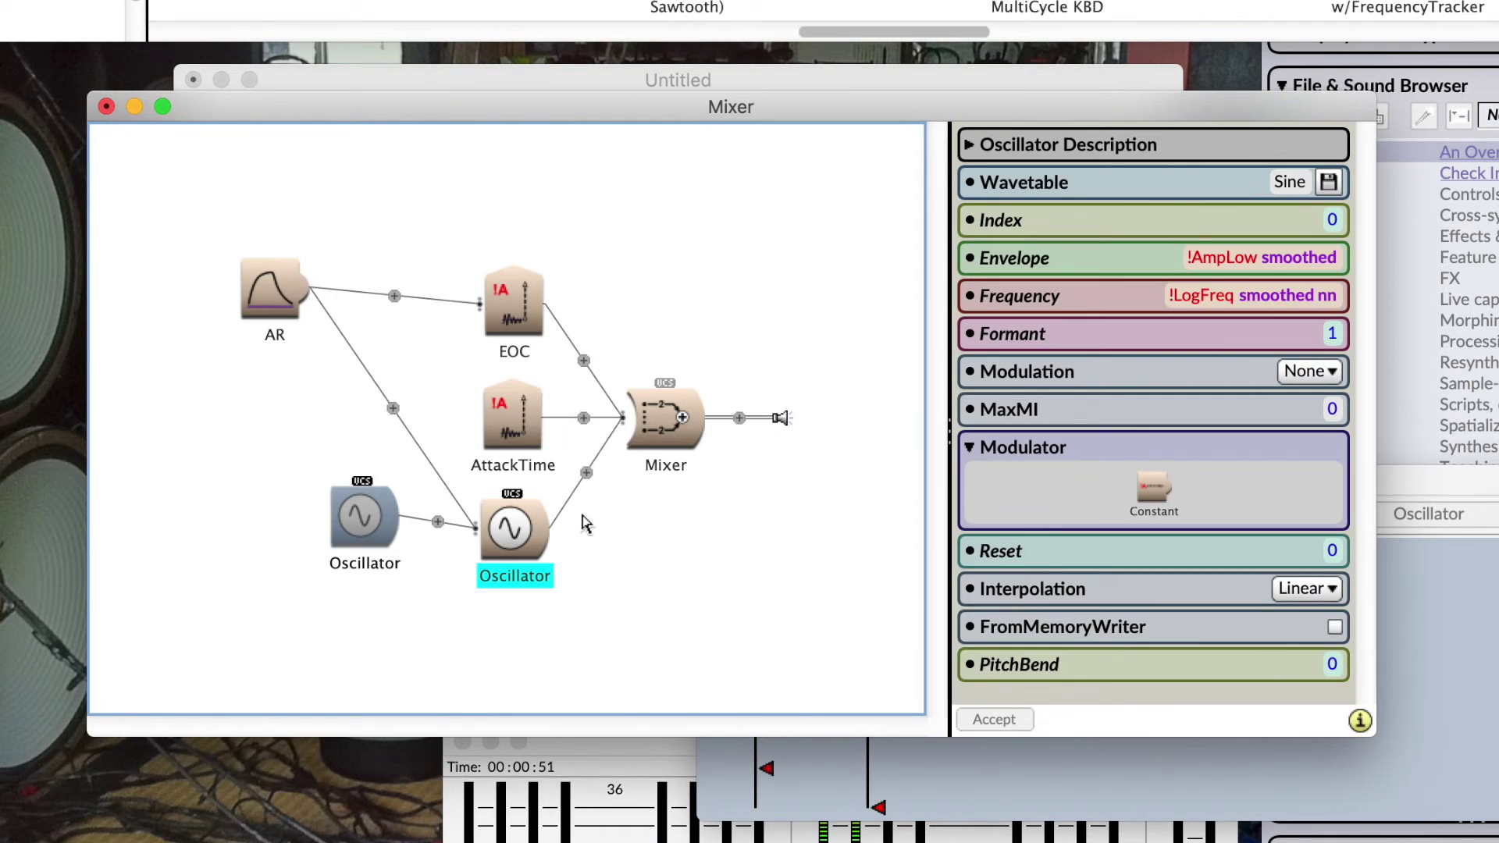
{"action": "left_click", "coordinate": [549, 539]}
{"action": "left_click", "coordinate": [1215, 291]}
{"action": "key", "text": "ctrl+c"}
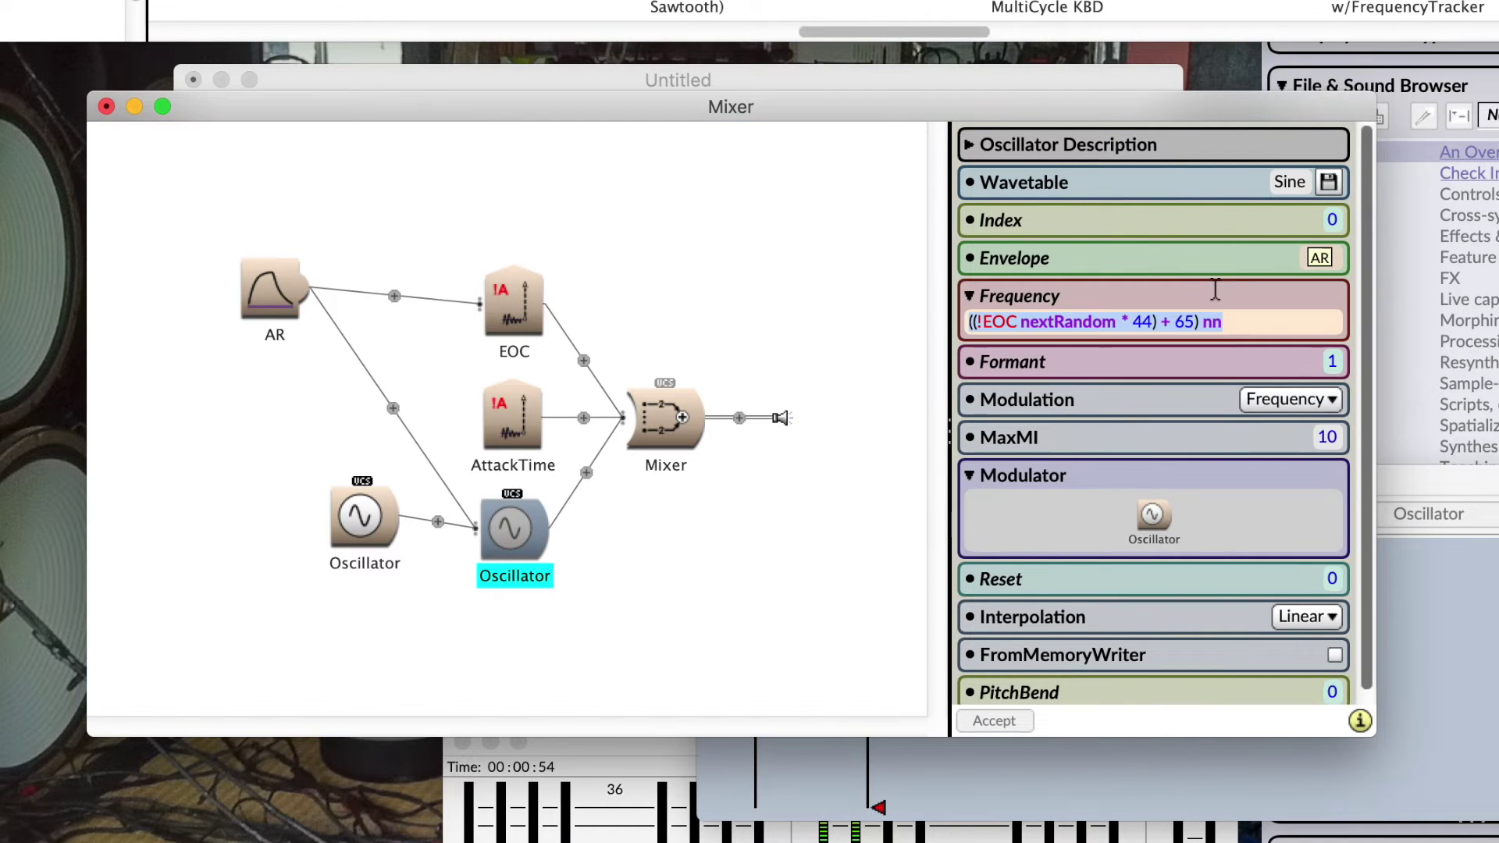
{"action": "left_click", "coordinate": [364, 522]}
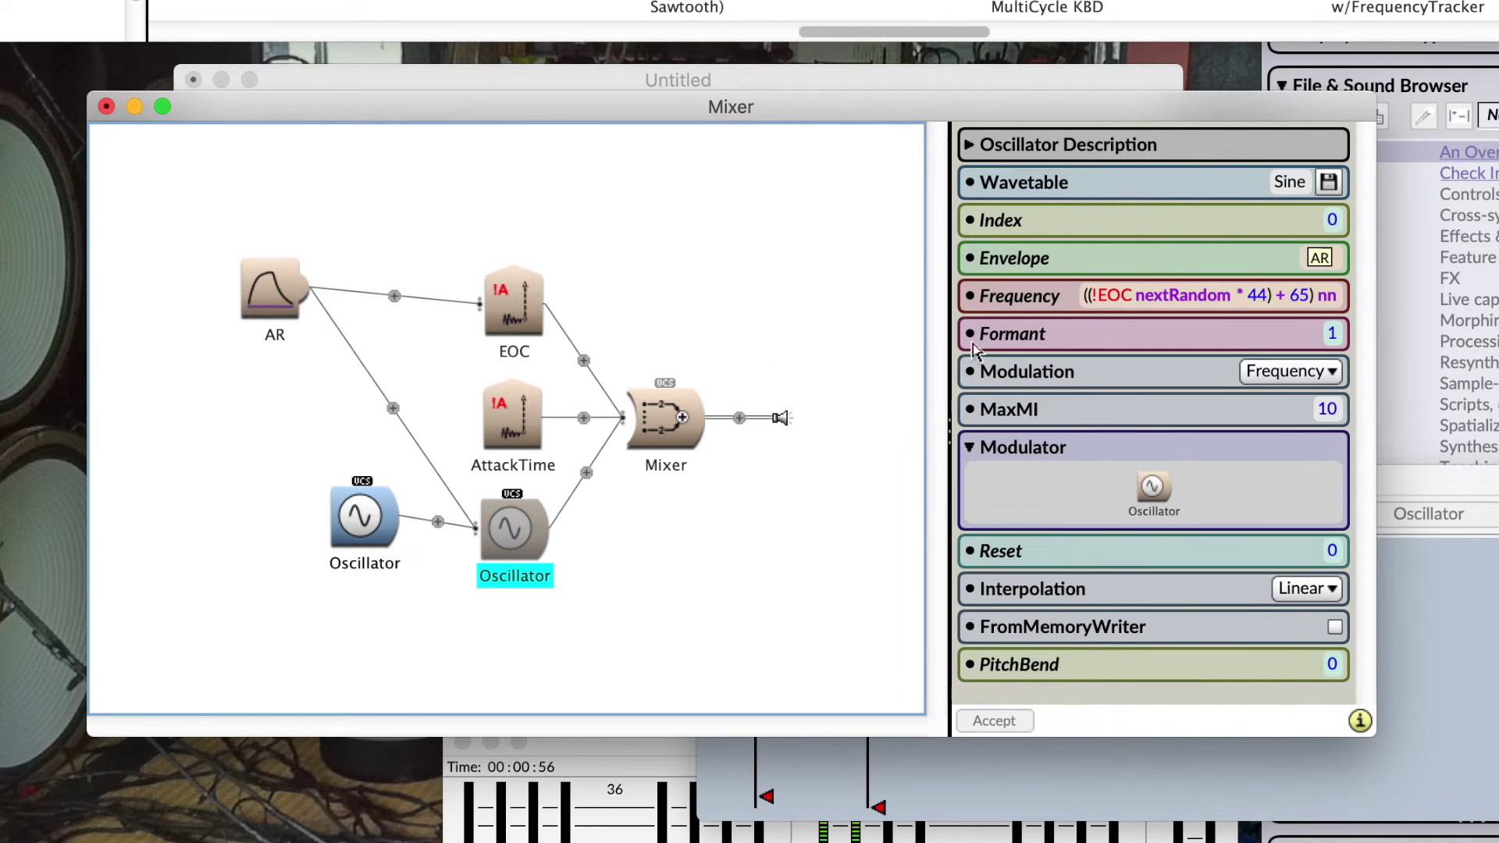
{"action": "double_click", "coordinate": [378, 522]}
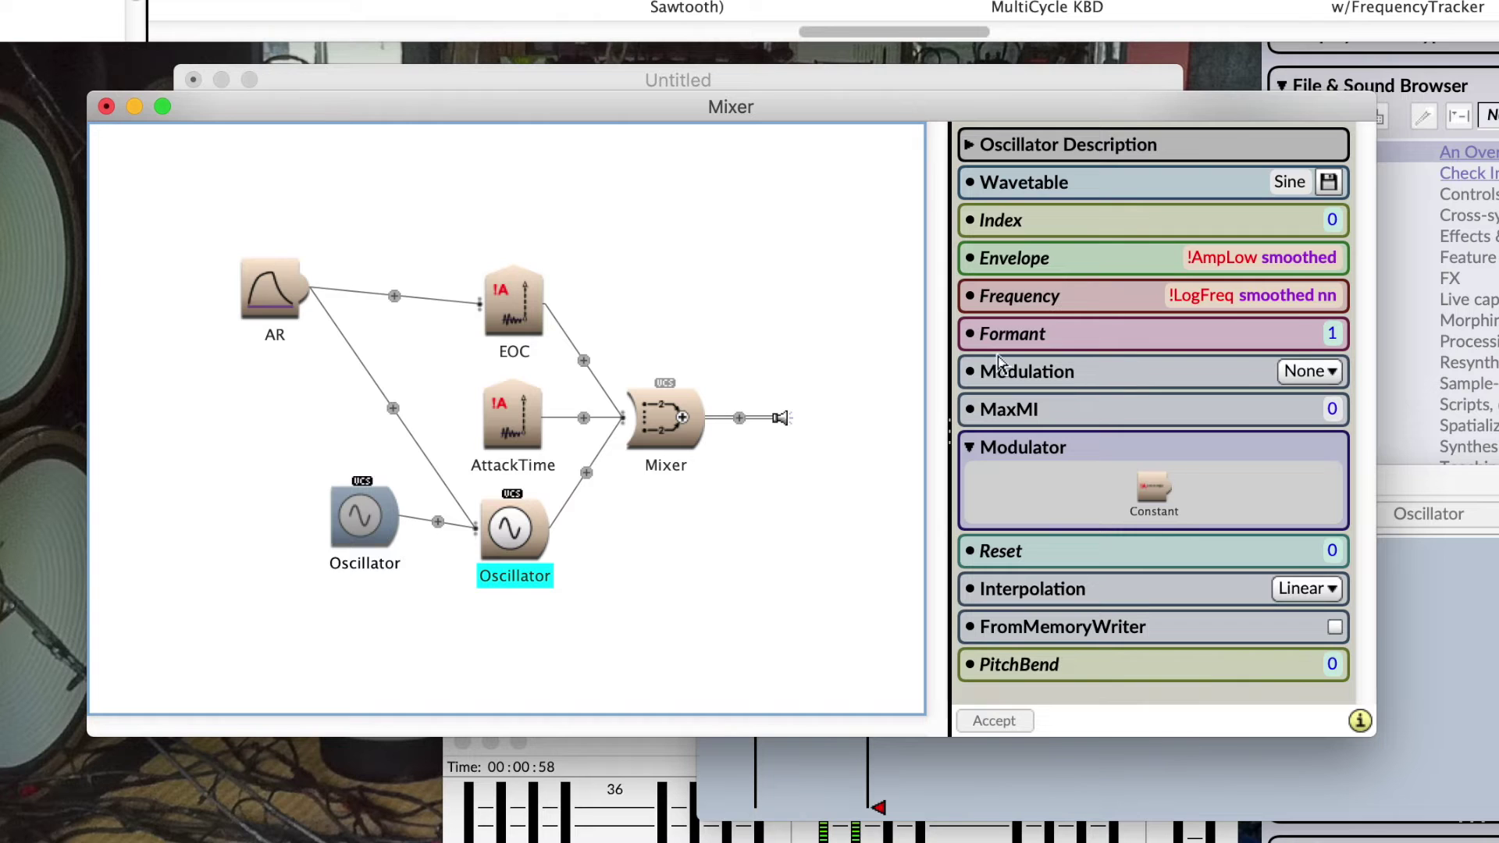
{"action": "left_click", "coordinate": [1252, 292]}
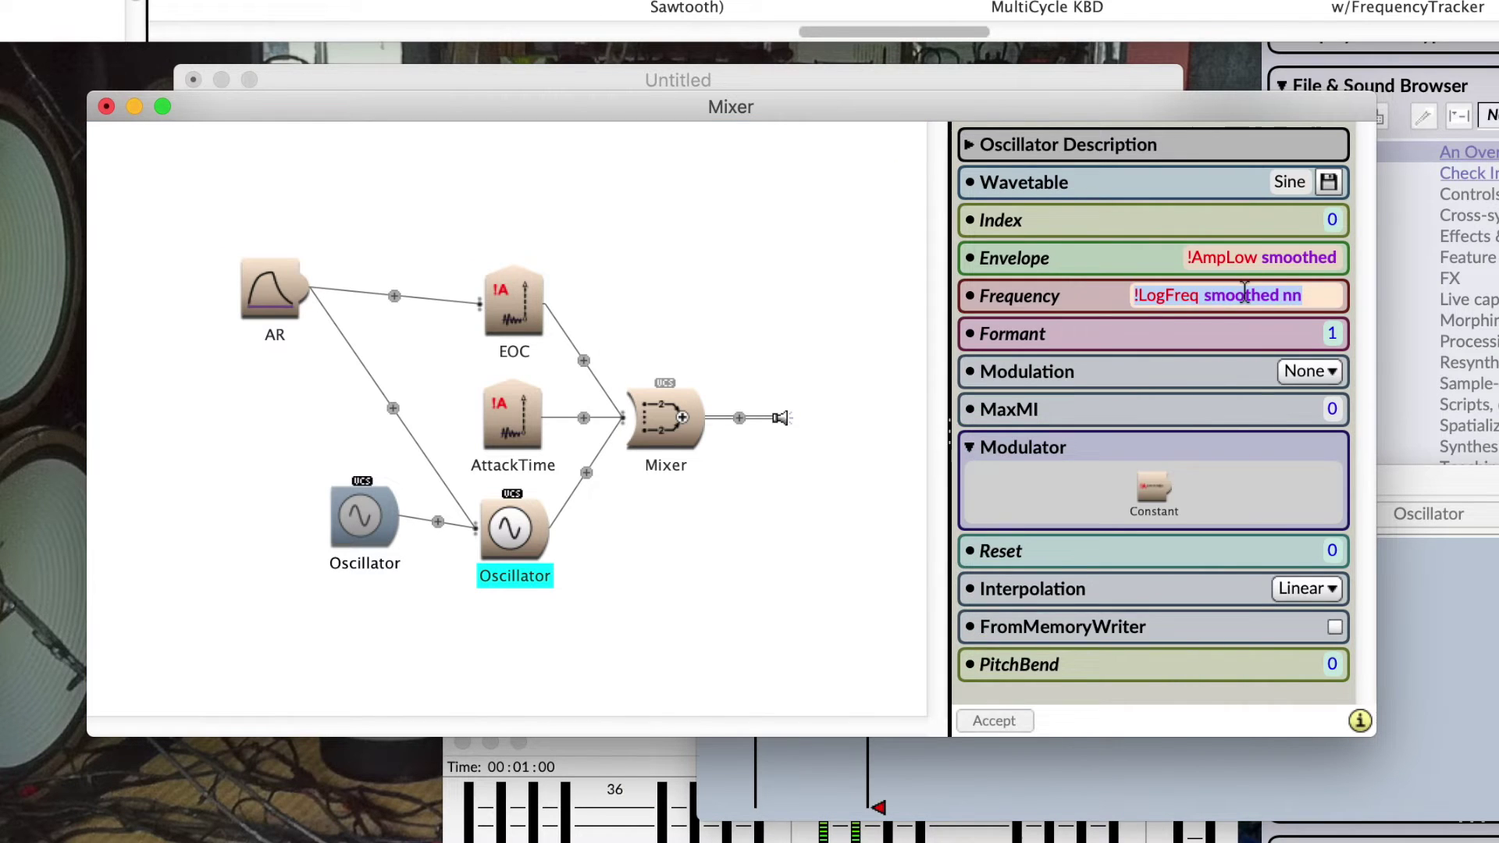
{"action": "key", "text": "ctrl+v"}
Step: Set the modulating Oscillator's Envelope to 1
{"action": "left_click", "coordinate": [1248, 258]}
{"action": "type", "text": "1"}
{"action": "left_click", "coordinate": [613, 295]}
Step: Rename the modulating Oscillator as Modulator and align it with the main Oscillator in the signal flow
{"action": "left_click", "coordinate": [384, 549]}
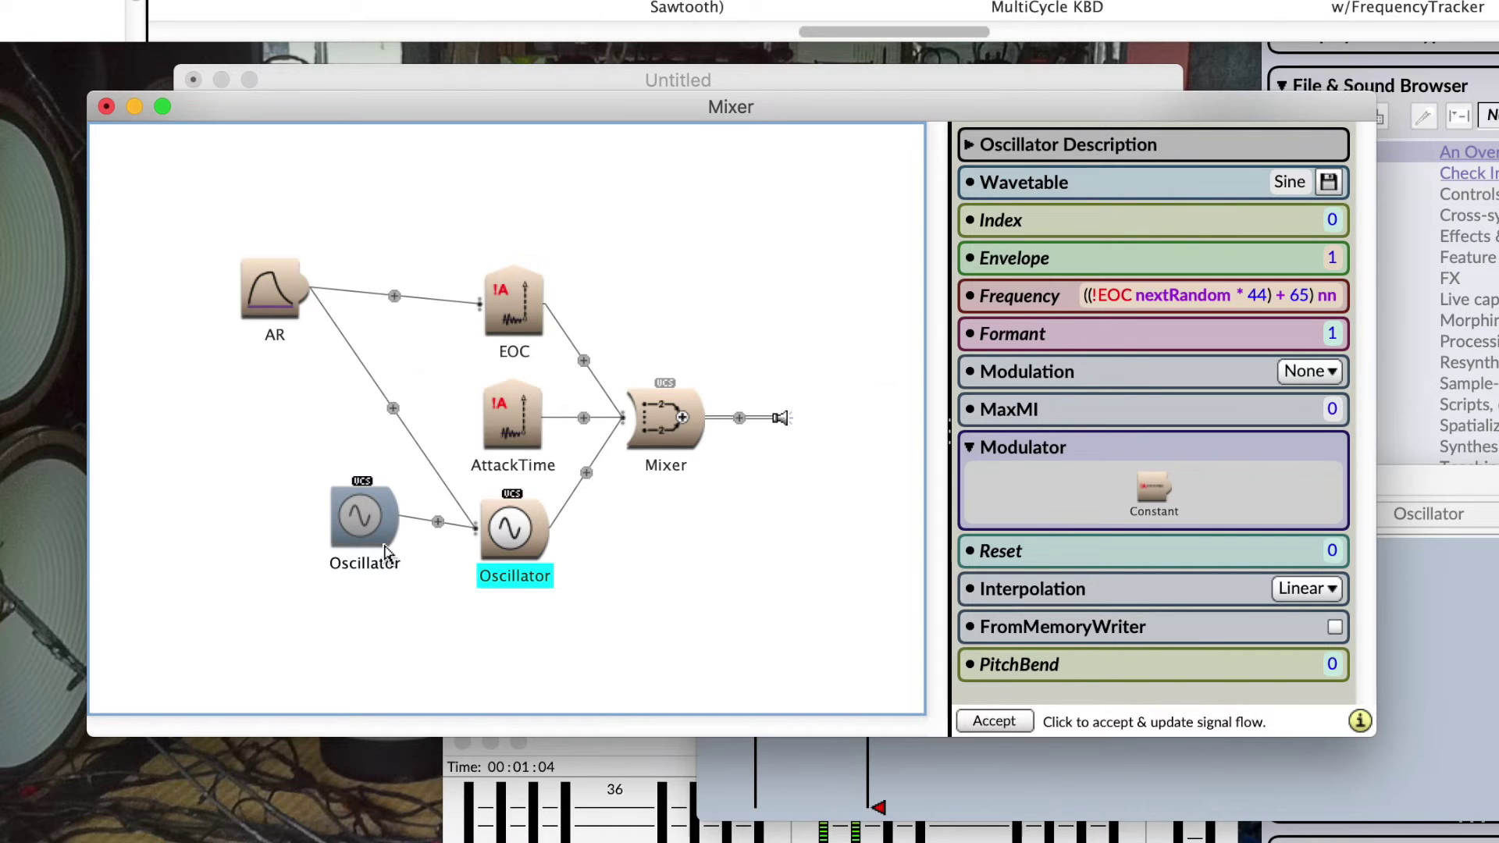
{"action": "key", "text": "super+r"}
{"action": "type", "text": "Modulator"}
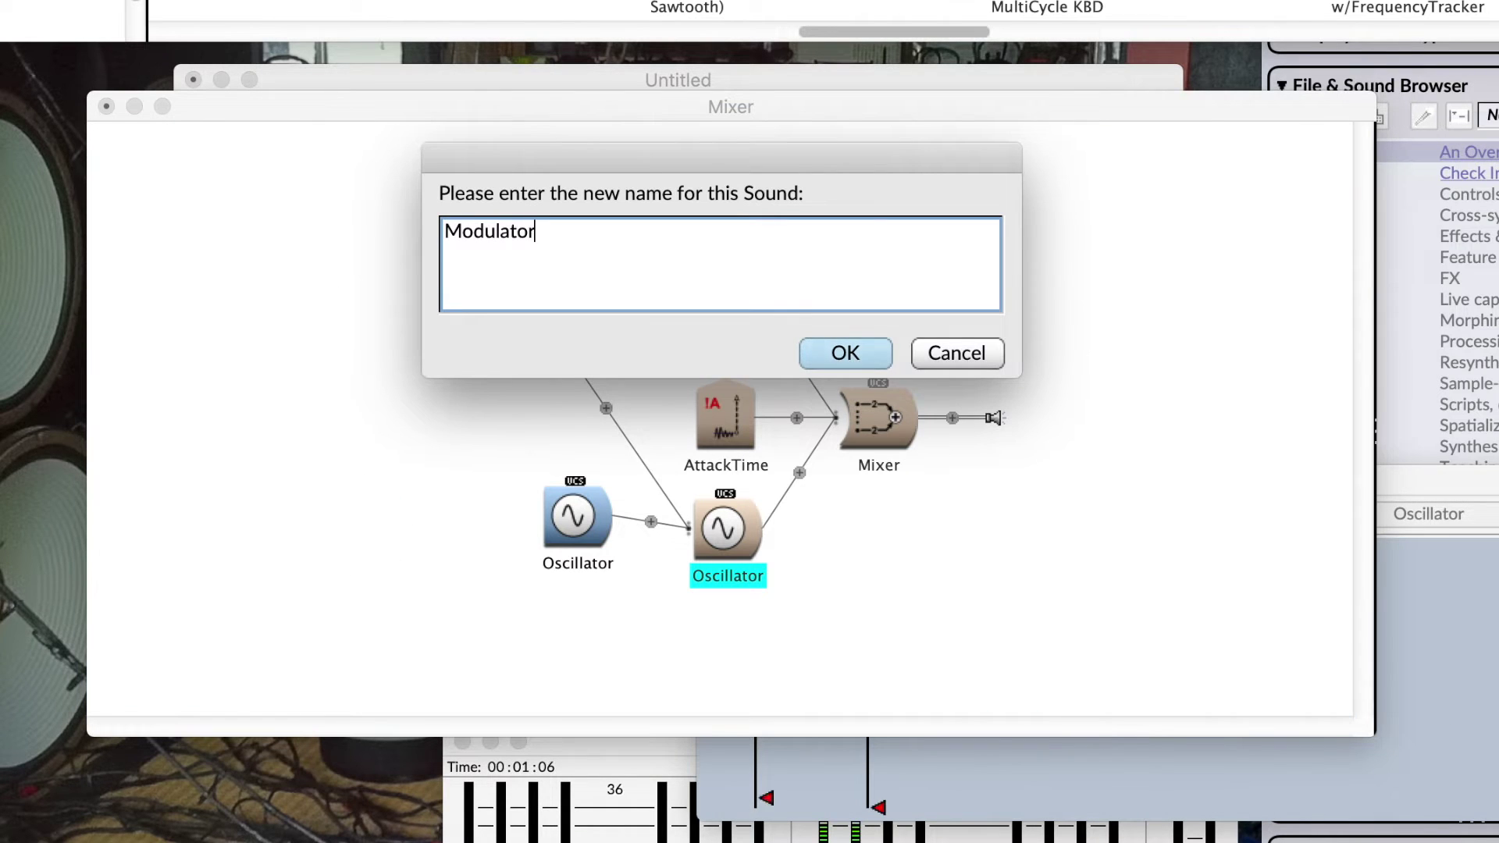
{"action": "key", "text": "Return"}
{"action": "left_click_drag", "start_coordinate": [558, 526], "coordinate": [553, 538]}
{"action": "double_click", "coordinate": [552, 537]}
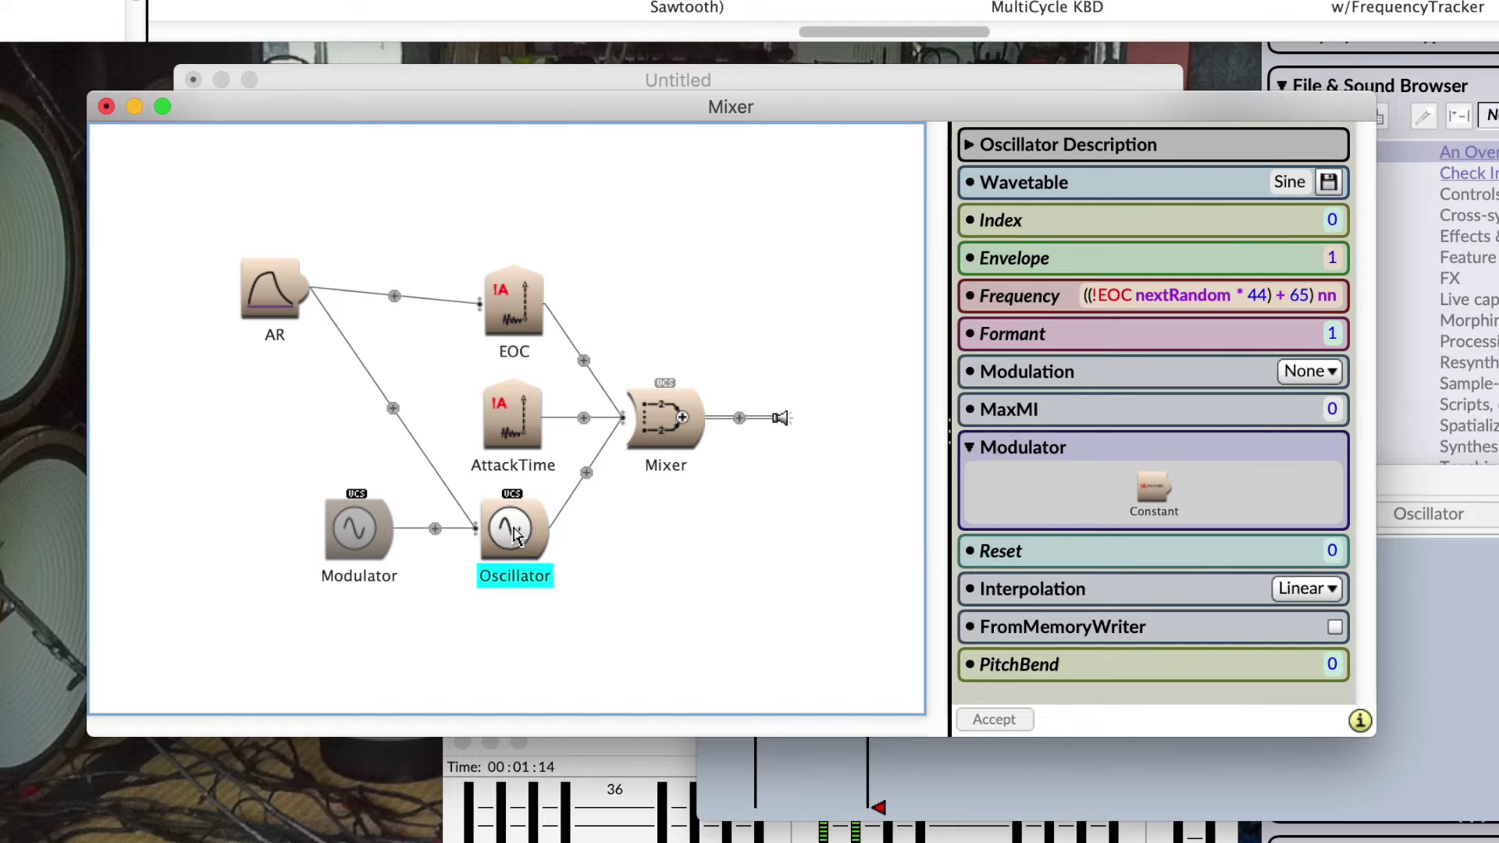
Step: Show the main Oscillator's parameters and play the Mixer to hear the frequency modulation
{"action": "double_click", "coordinate": [514, 534]}
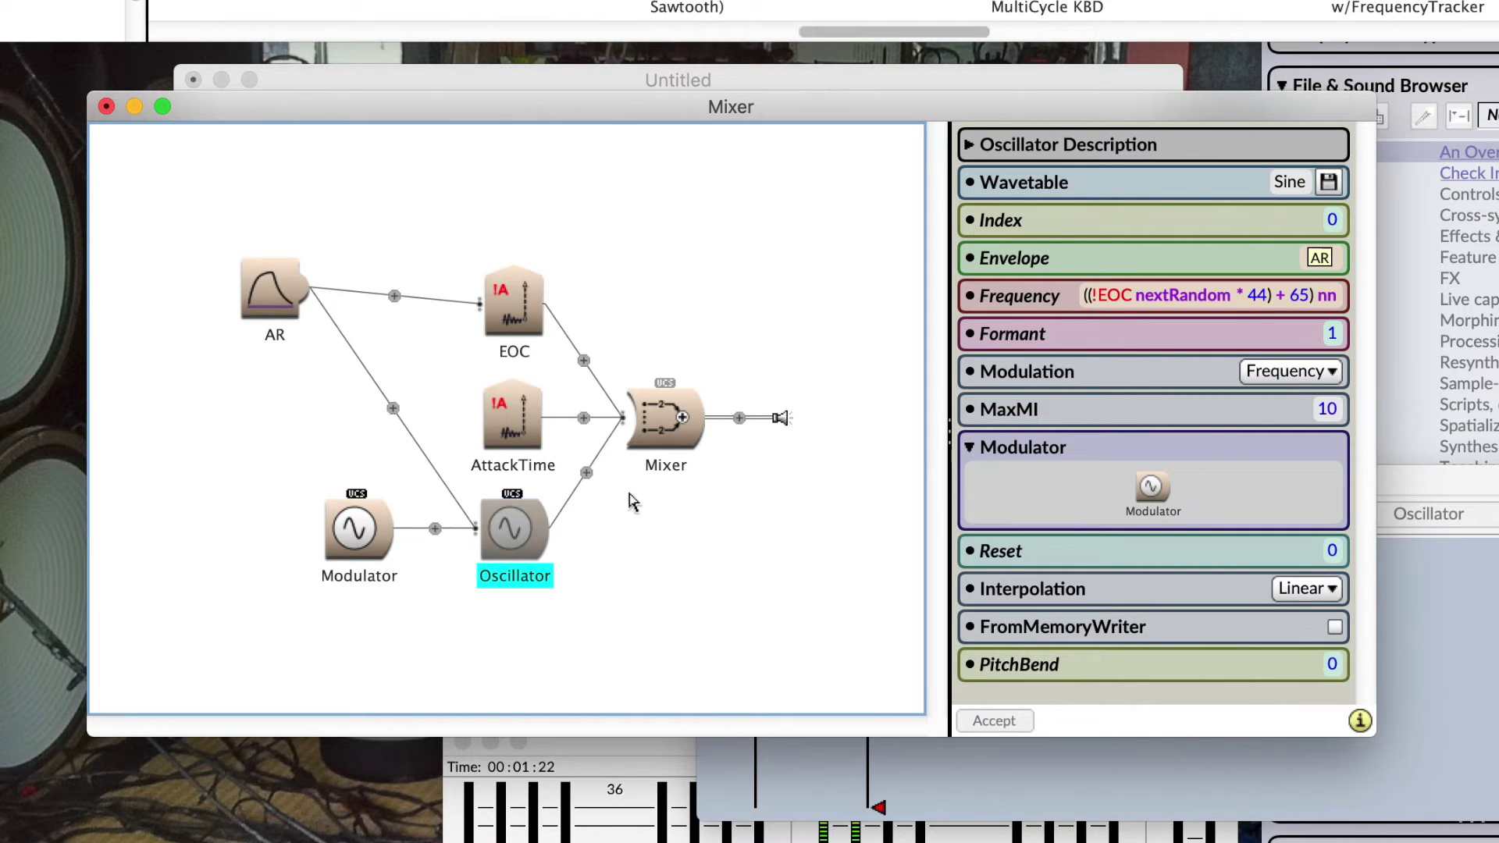
{"action": "left_click", "coordinate": [652, 430]}
{"action": "key", "text": "super+p"}
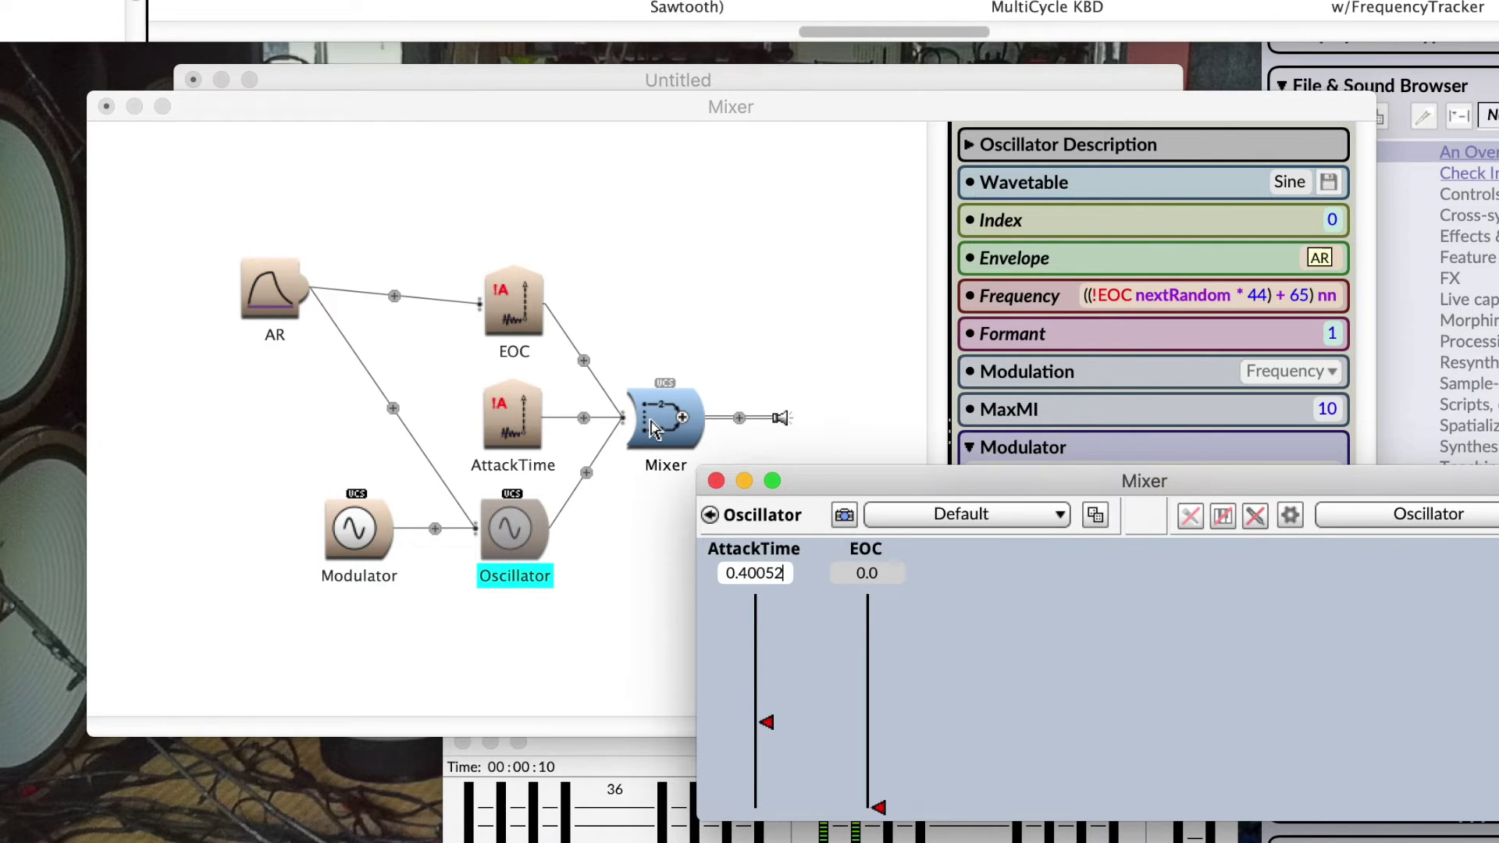
Step: Search the prototypes for filter and insert the Filter prototype between the Oscillator and the Mixer
{"action": "left_click", "coordinate": [702, 321]}
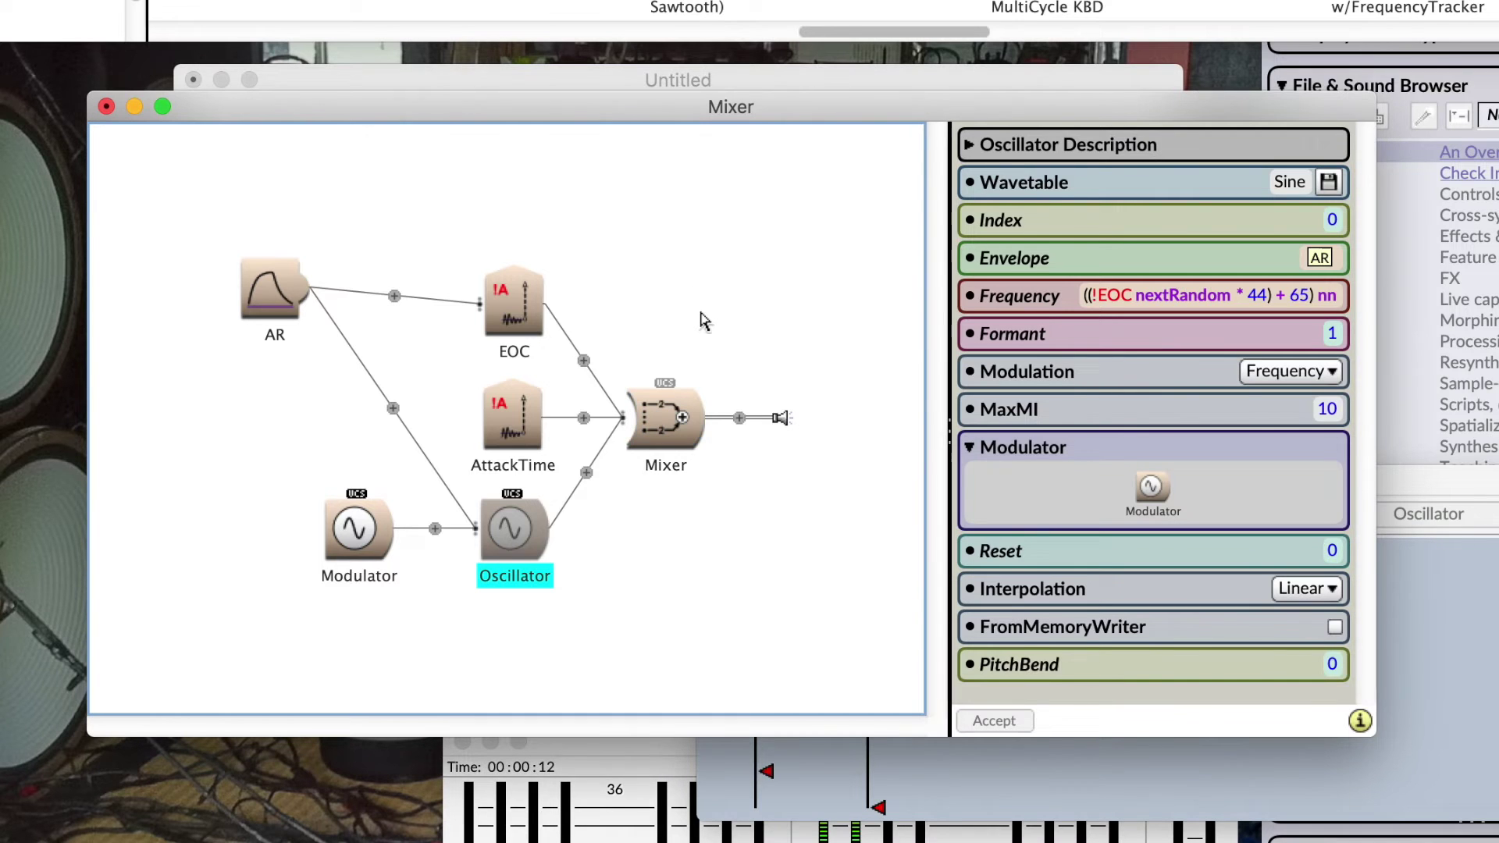
{"action": "key", "text": "super+f"}
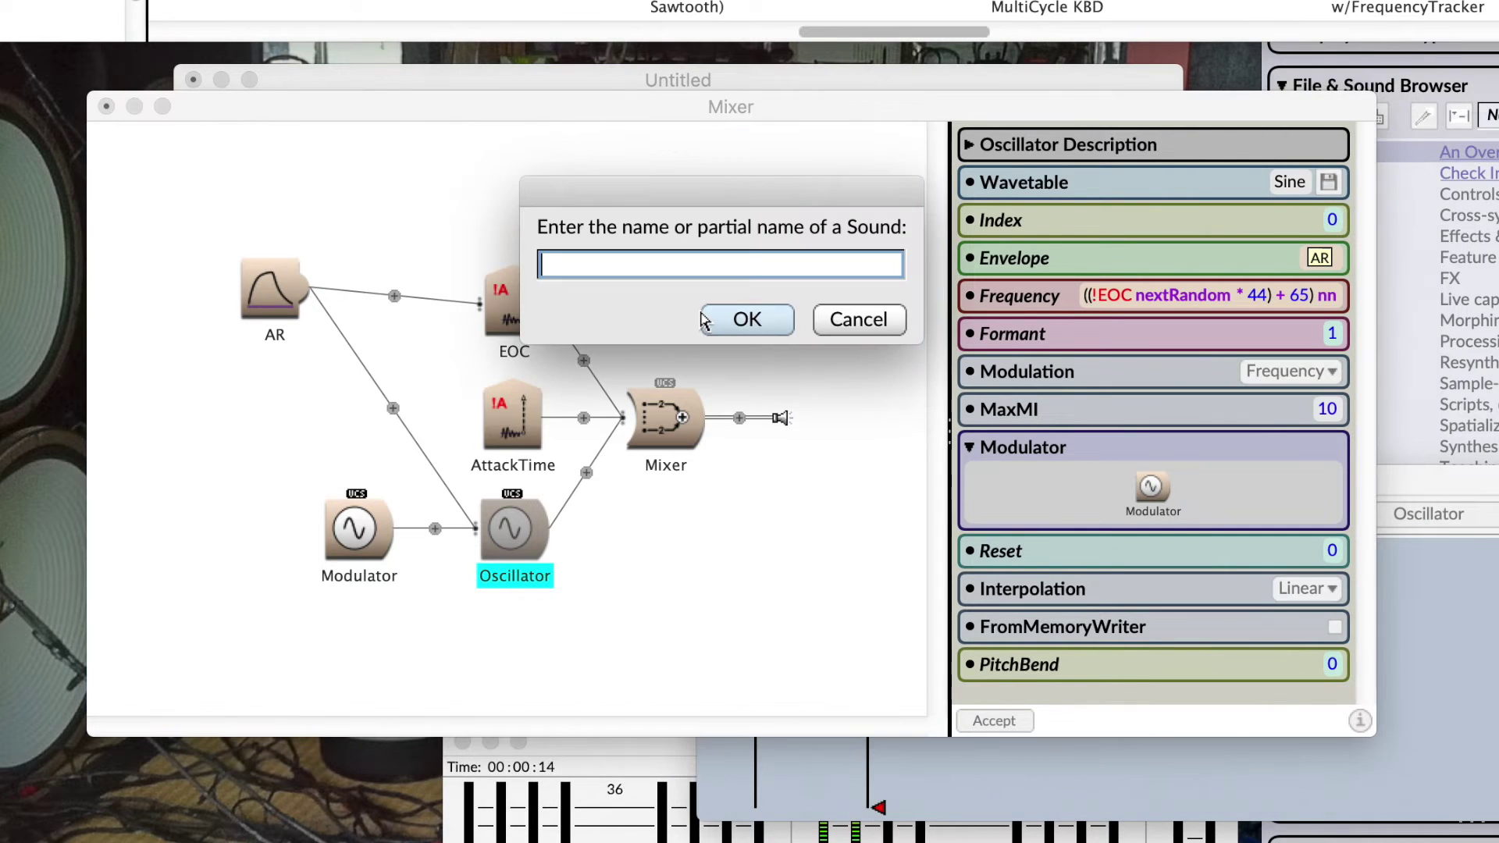
{"action": "type", "text": "filter"}
{"action": "key", "text": "Return"}
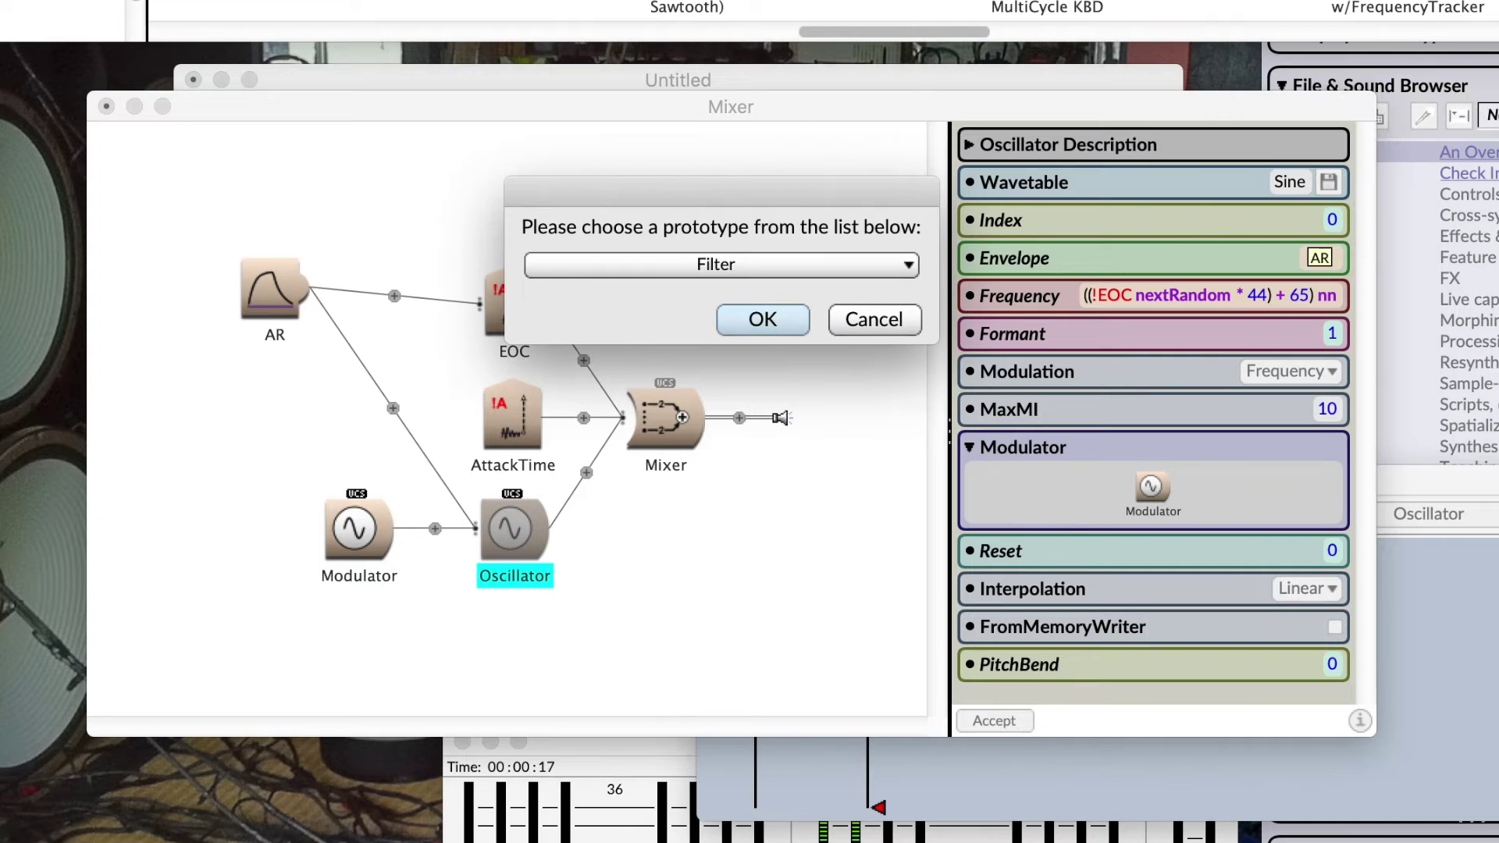
{"action": "left_click", "coordinate": [768, 264]}
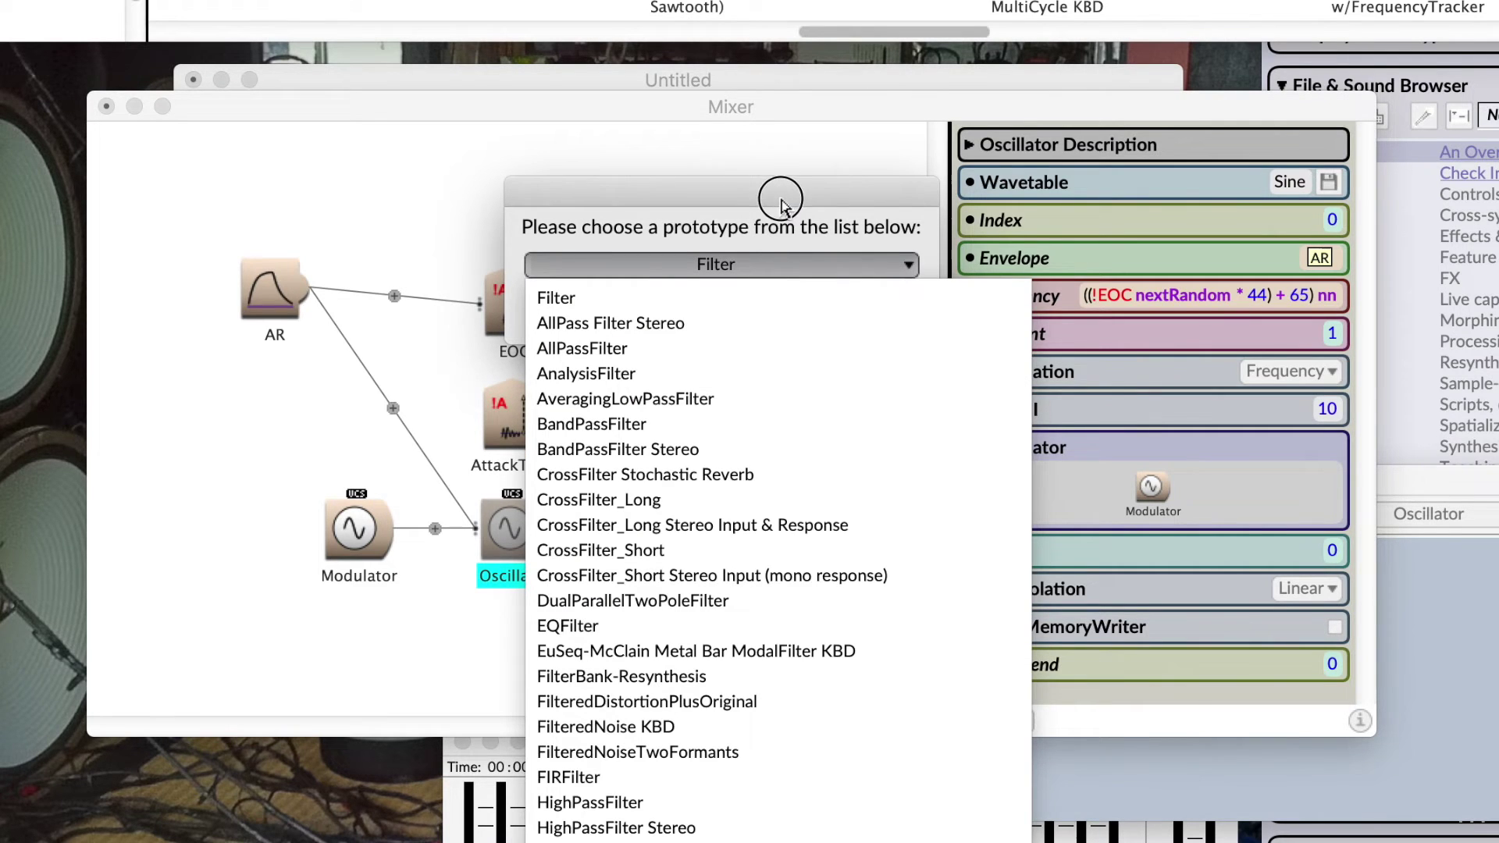
{"action": "left_click", "coordinate": [763, 292]}
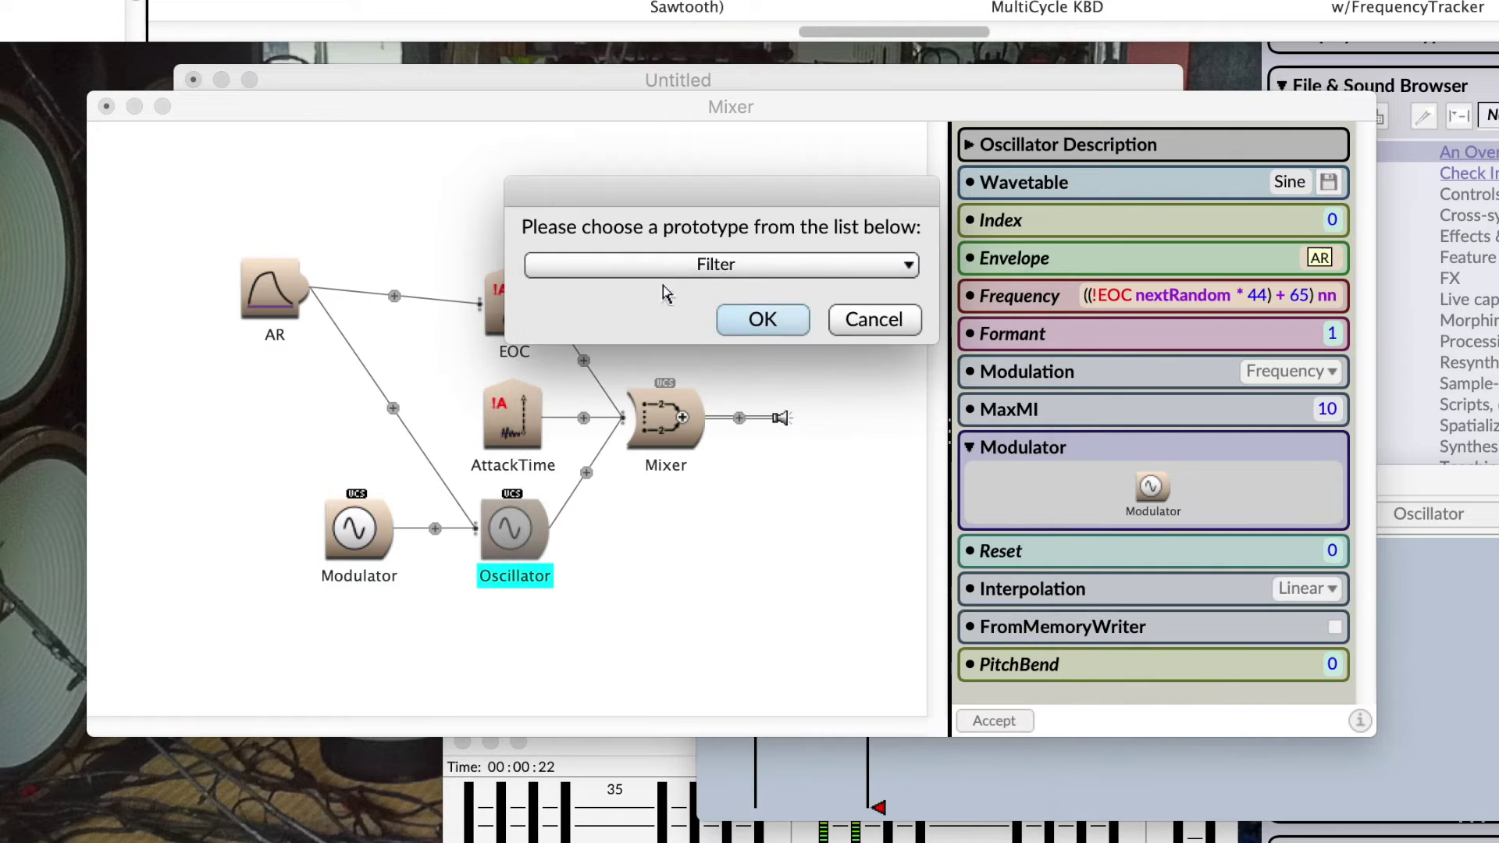
{"action": "left_click", "coordinate": [754, 324]}
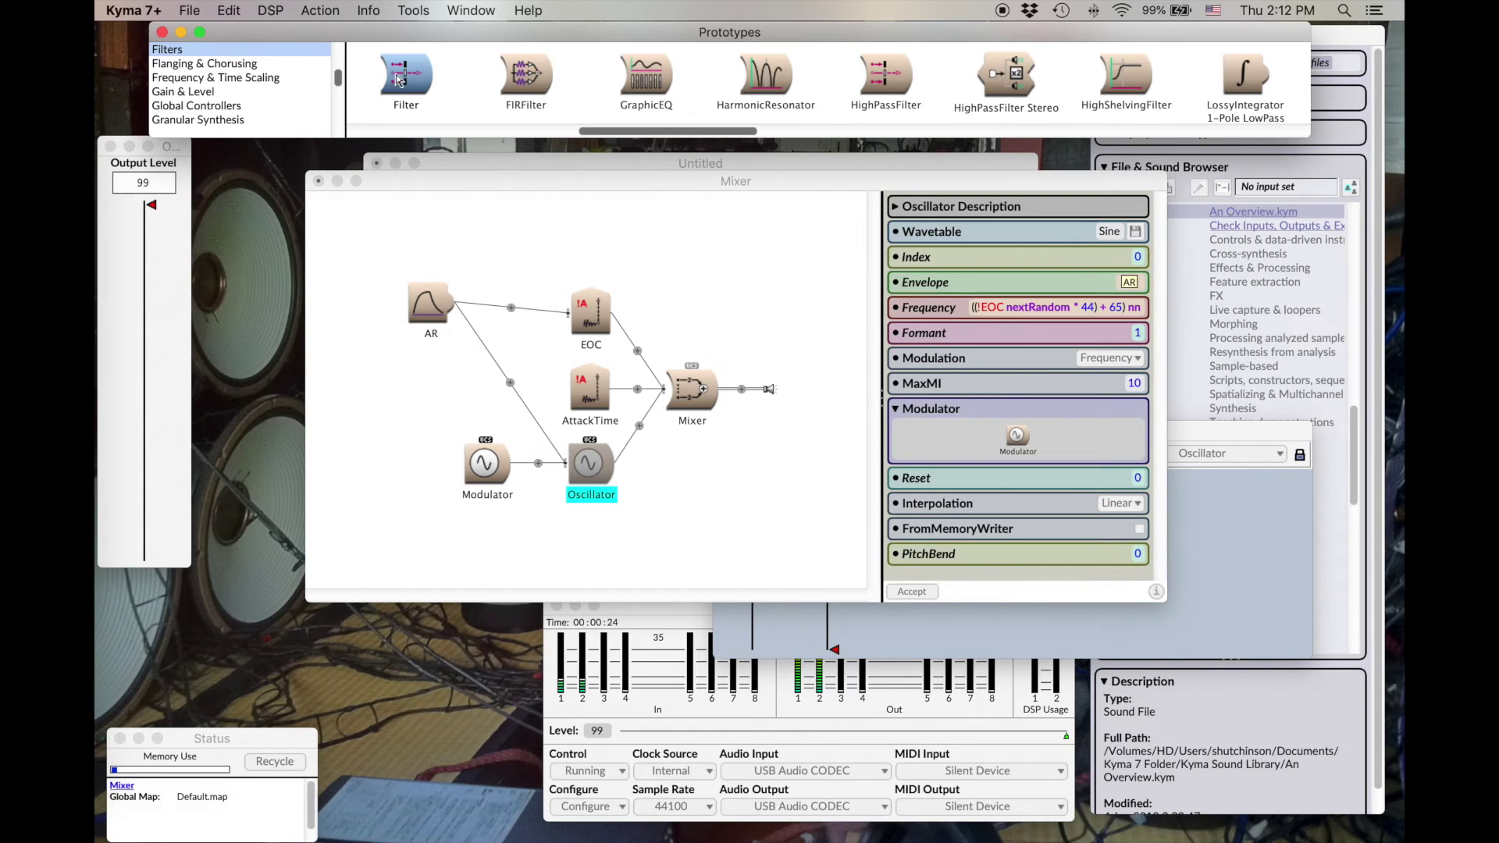
{"action": "left_click_drag", "start_coordinate": [397, 78], "coordinate": [771, 452]}
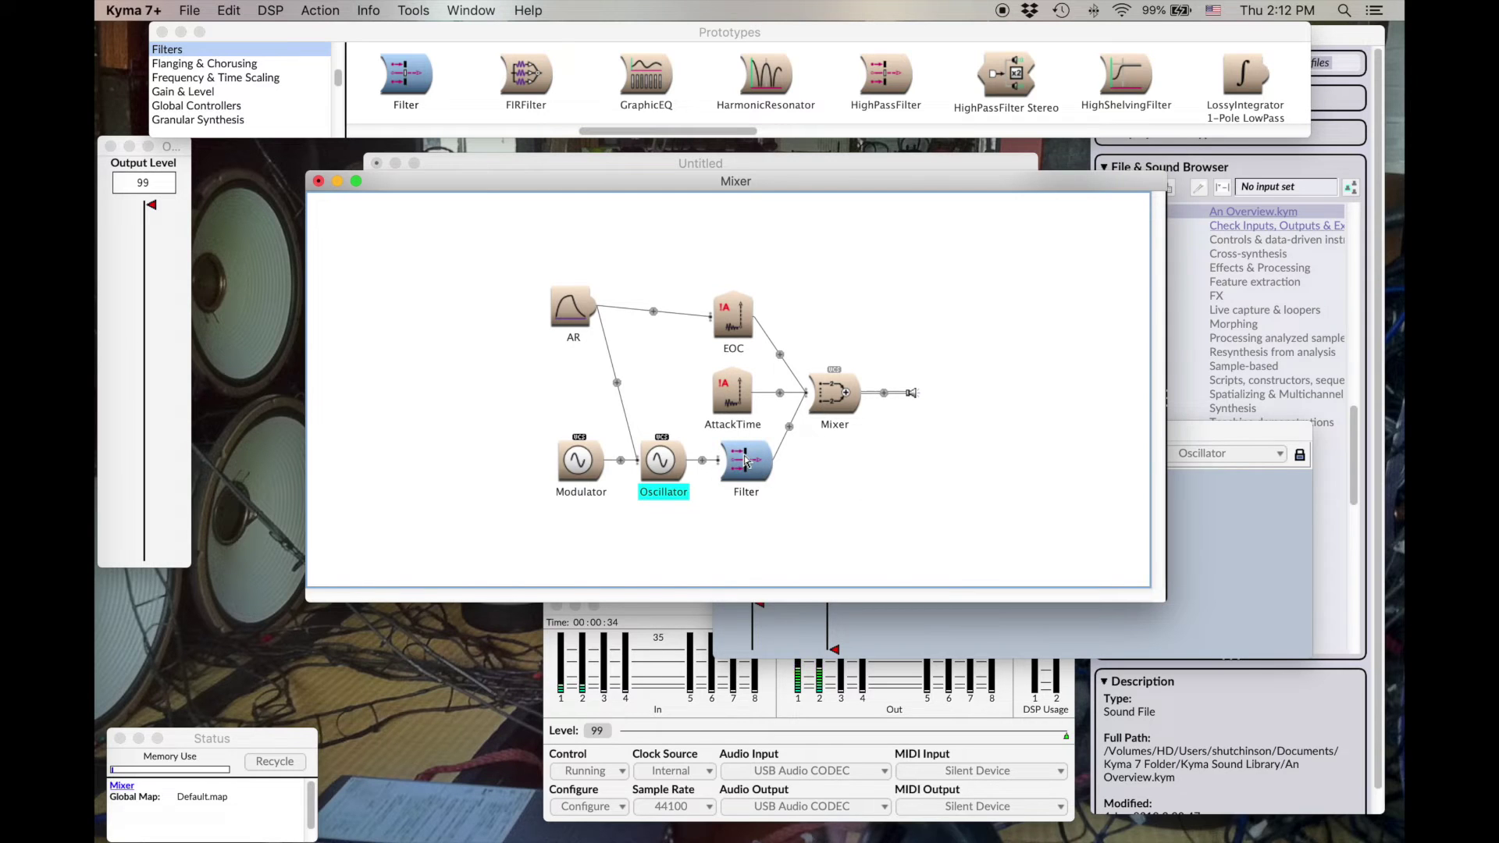
Step: Copy the Modulator's Frequency expression ((!EOC nextRandom * 44) + 65) nn into the Filter's Frequency
{"action": "left_click", "coordinate": [745, 461]}
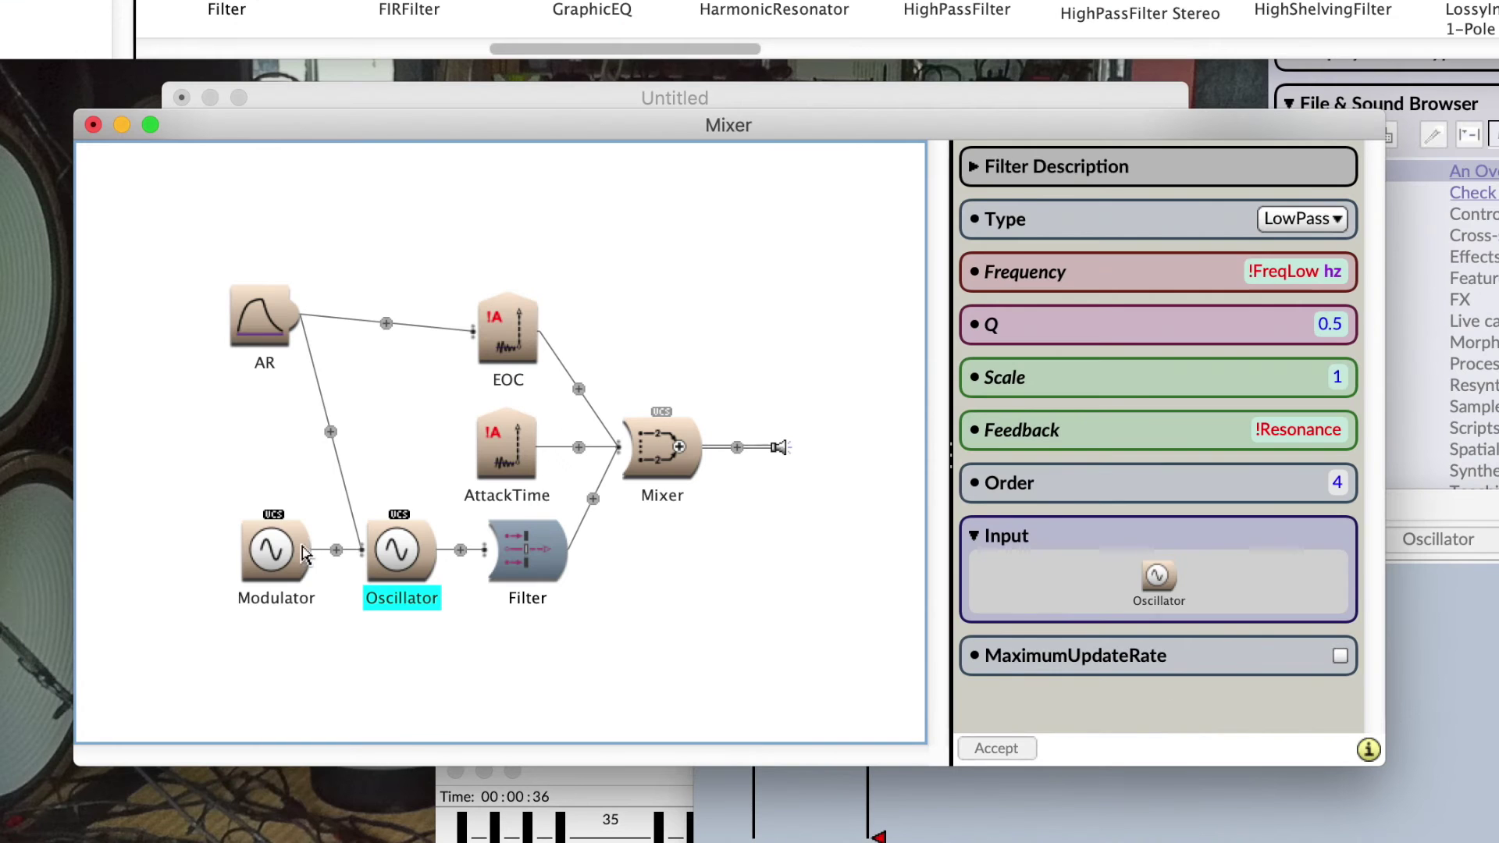
{"action": "left_click", "coordinate": [435, 460]}
{"action": "left_click", "coordinate": [1029, 310]}
{"action": "key", "text": "super+c"}
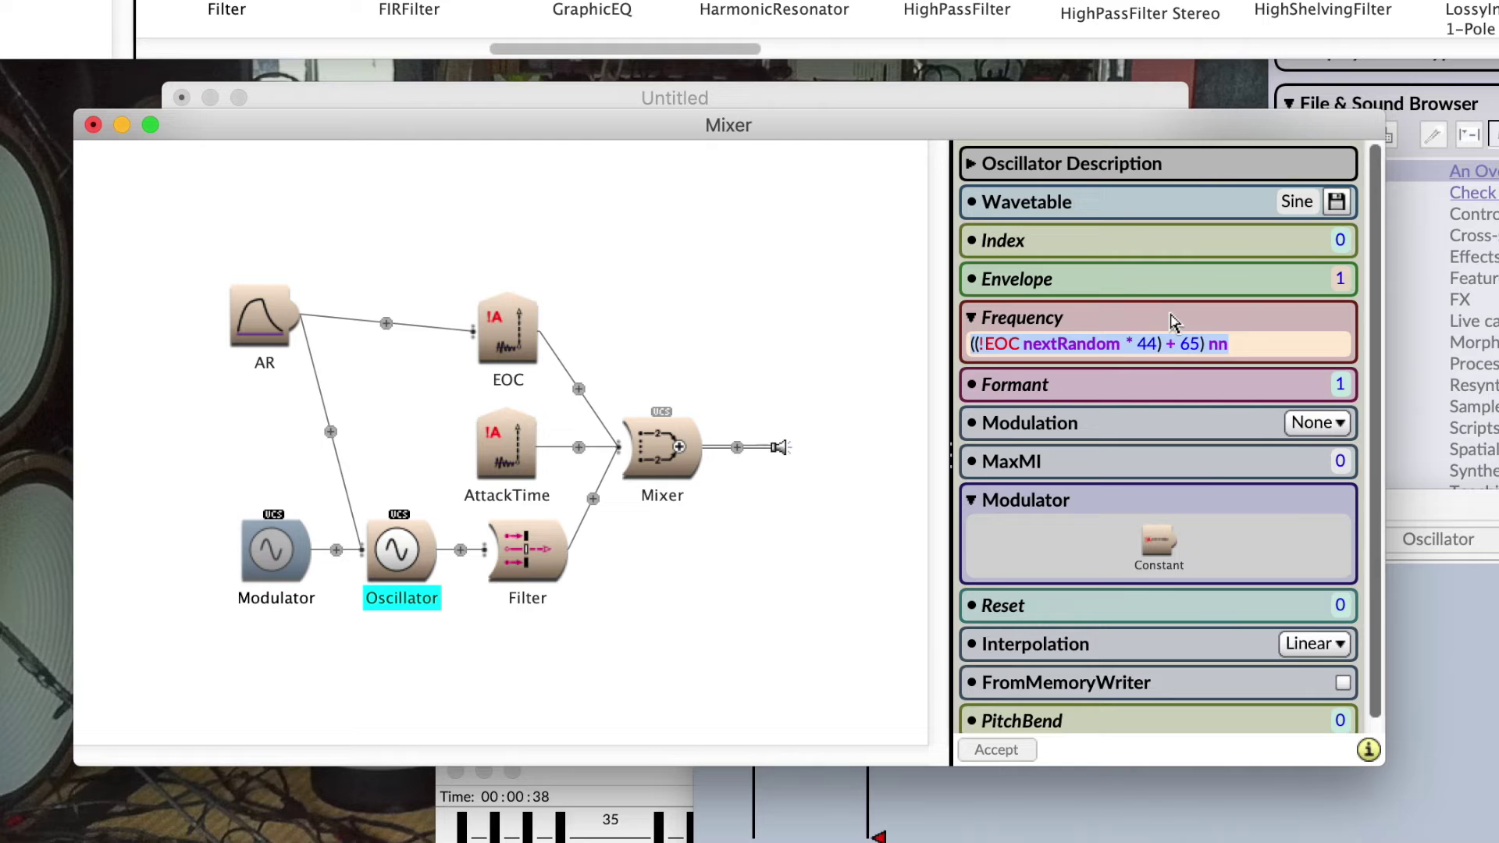
{"action": "left_click", "coordinate": [631, 587]}
{"action": "left_click", "coordinate": [524, 549]}
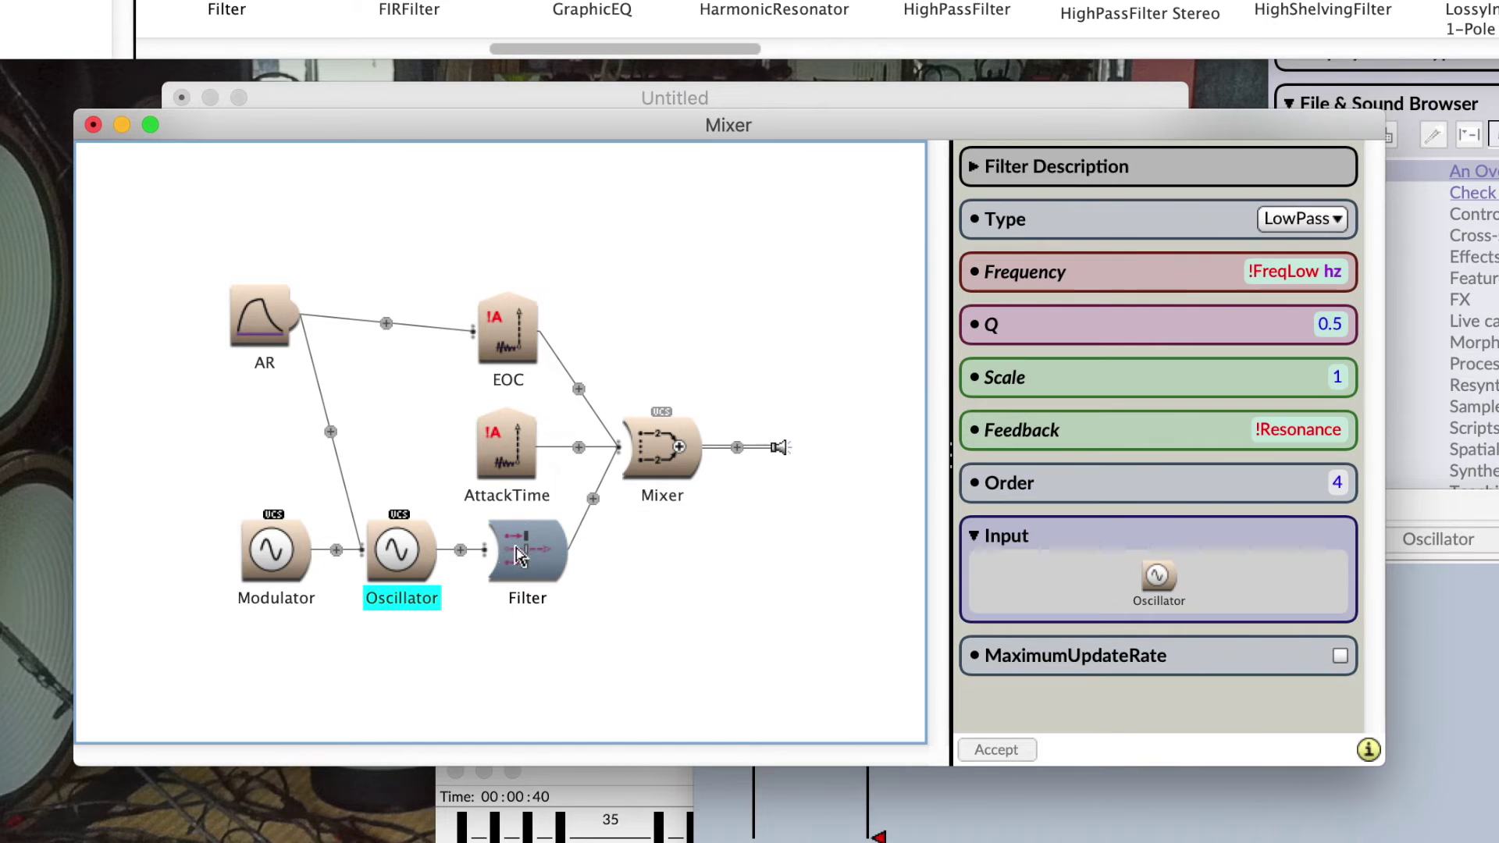
{"action": "left_click", "coordinate": [1320, 271]}
{"action": "key", "text": "super+v"}
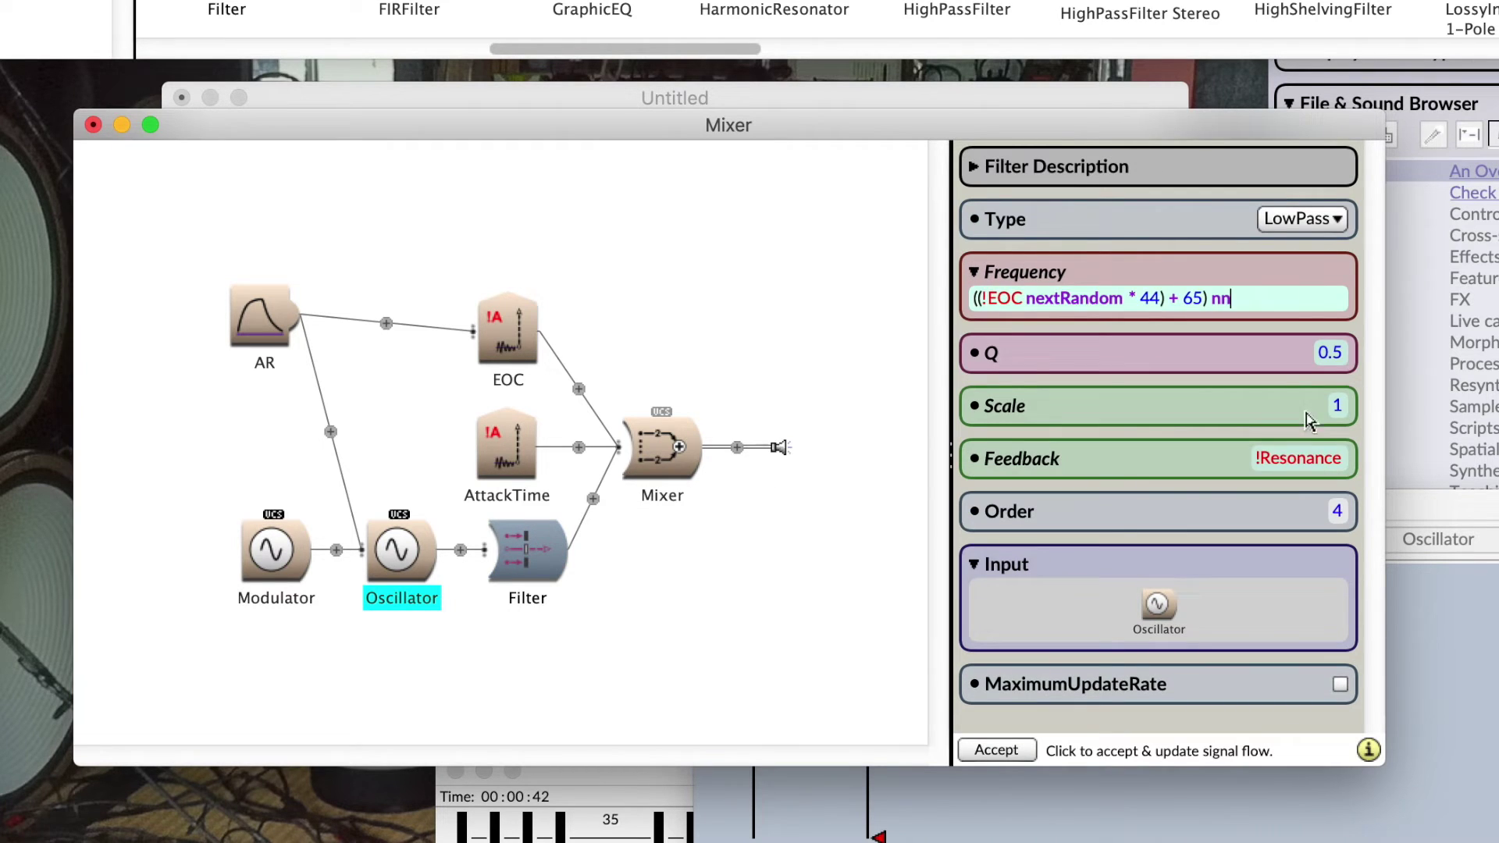
Step: Set the Filter's Feedback to 0.3 and its Order to 2, and play the Mixer
{"action": "left_click", "coordinate": [1296, 466]}
{"action": "type", "text": "0.3"}
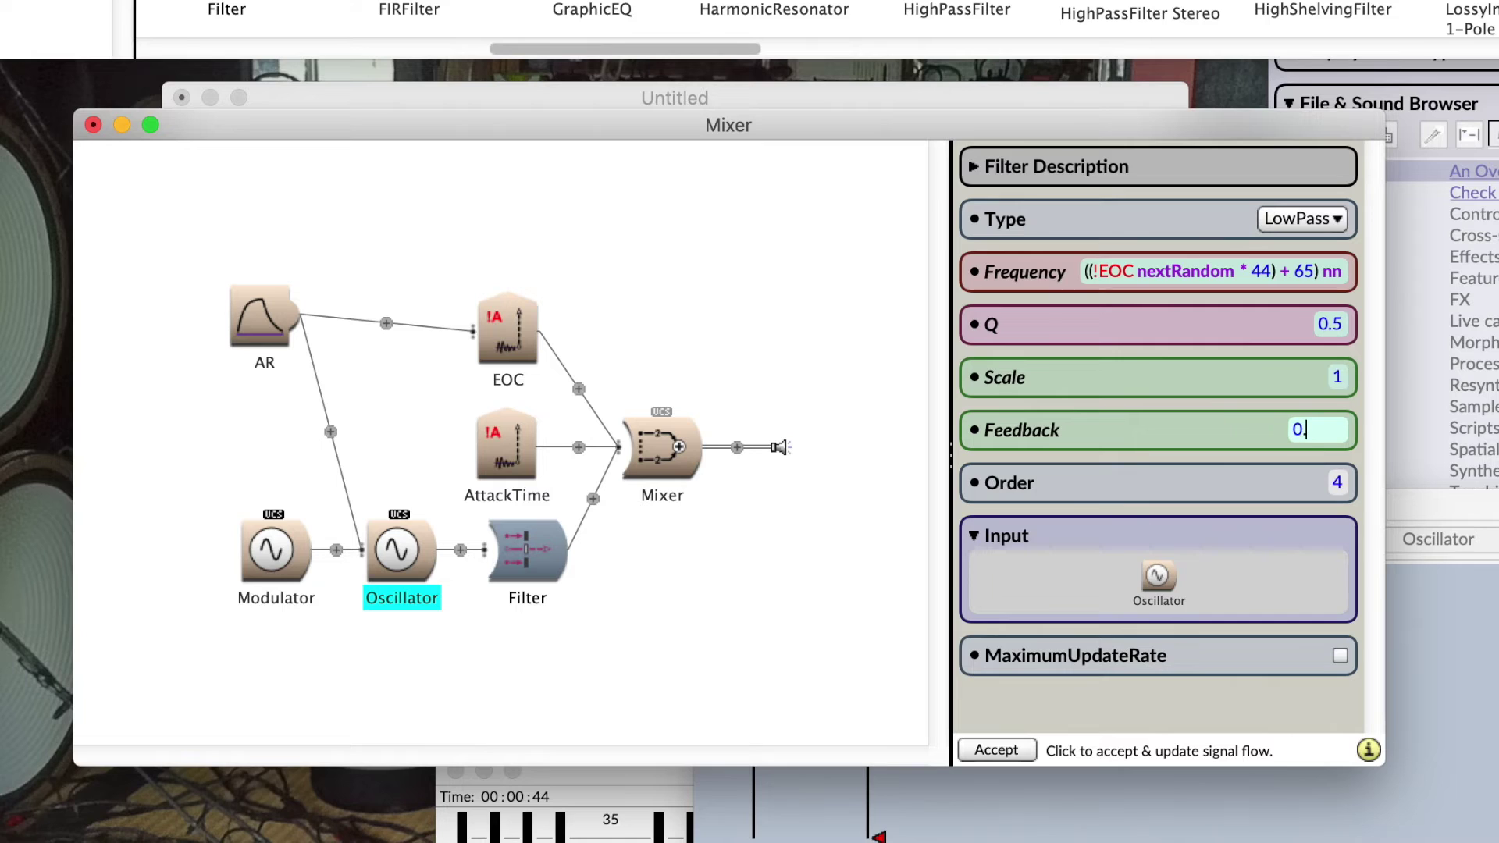
{"action": "left_click", "coordinate": [1345, 481]}
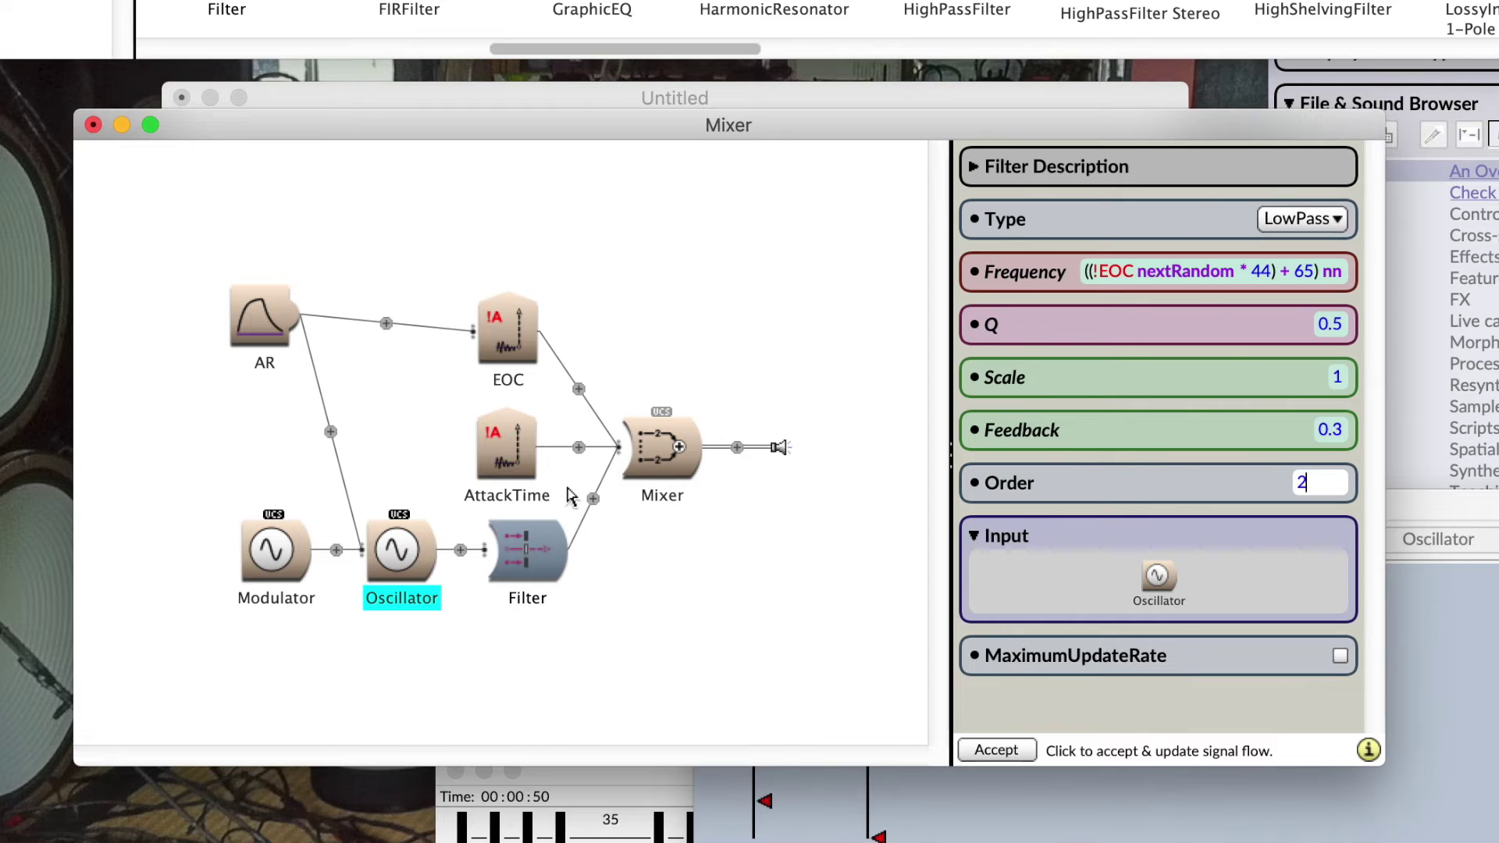
{"action": "type", "text": "2"}
{"action": "left_click", "coordinate": [682, 459]}
{"action": "key", "text": "ctrl+space"}
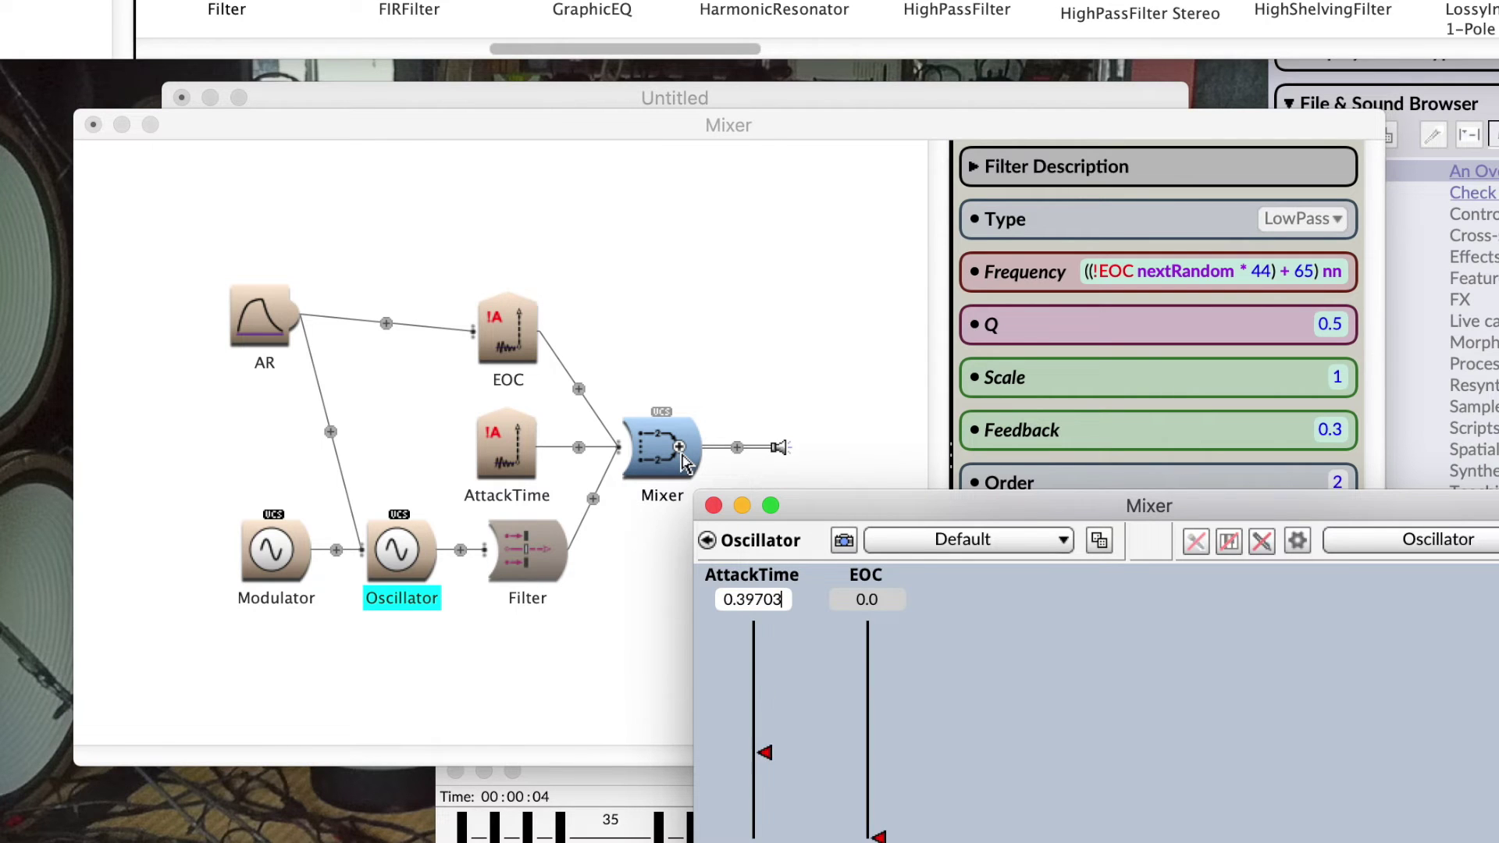
Step: Search the prototypes for delay and insert DelayPlusOriginal between the Filter and the Mixer
{"action": "left_click", "coordinate": [764, 326]}
{"action": "key", "text": "super+b"}
{"action": "type", "text": "delay"}
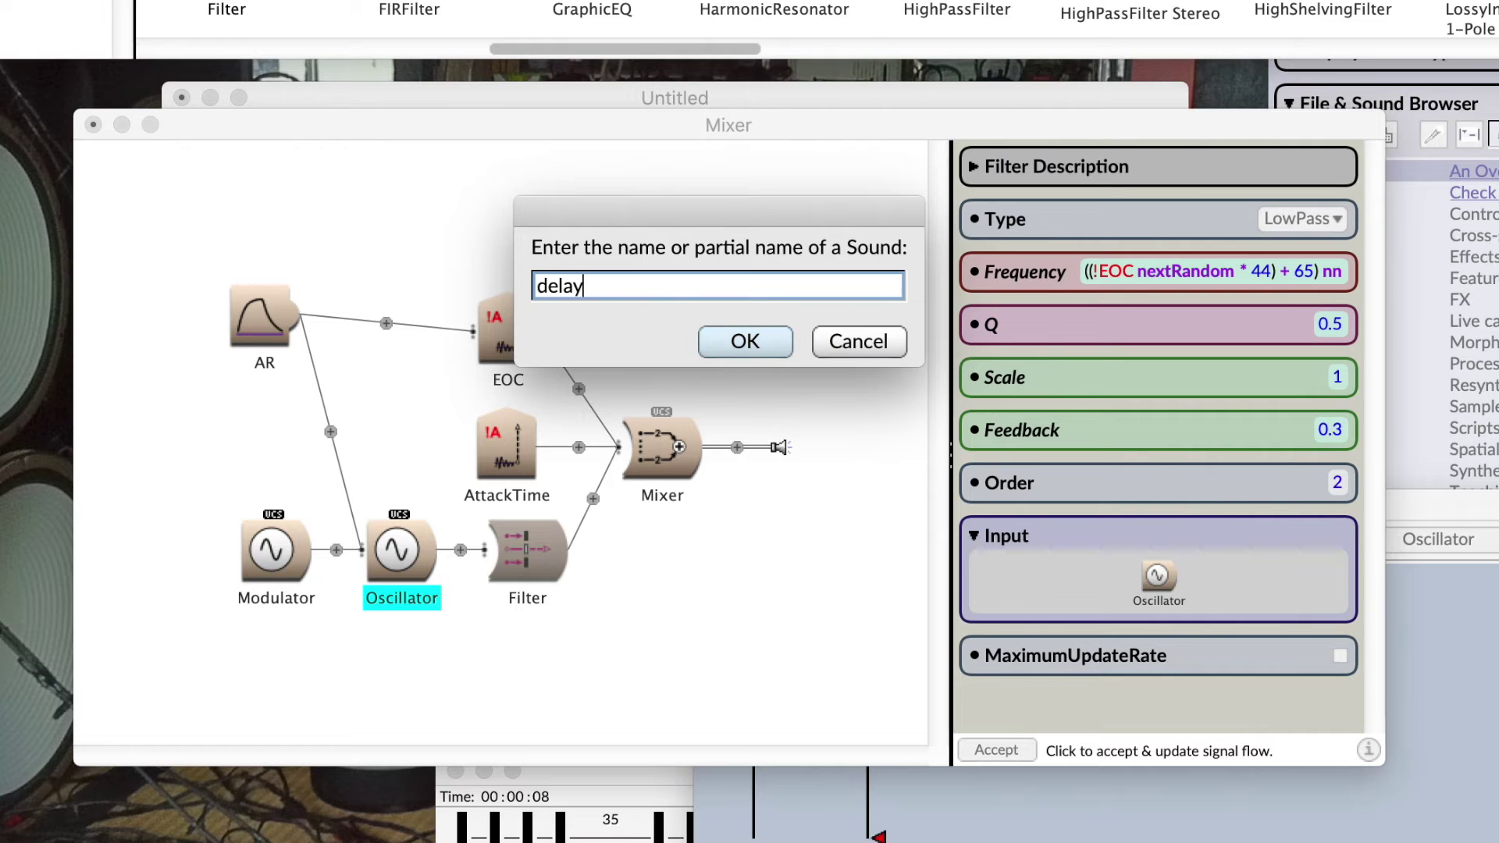
{"action": "key", "text": "Return"}
{"action": "left_click", "coordinate": [781, 287]}
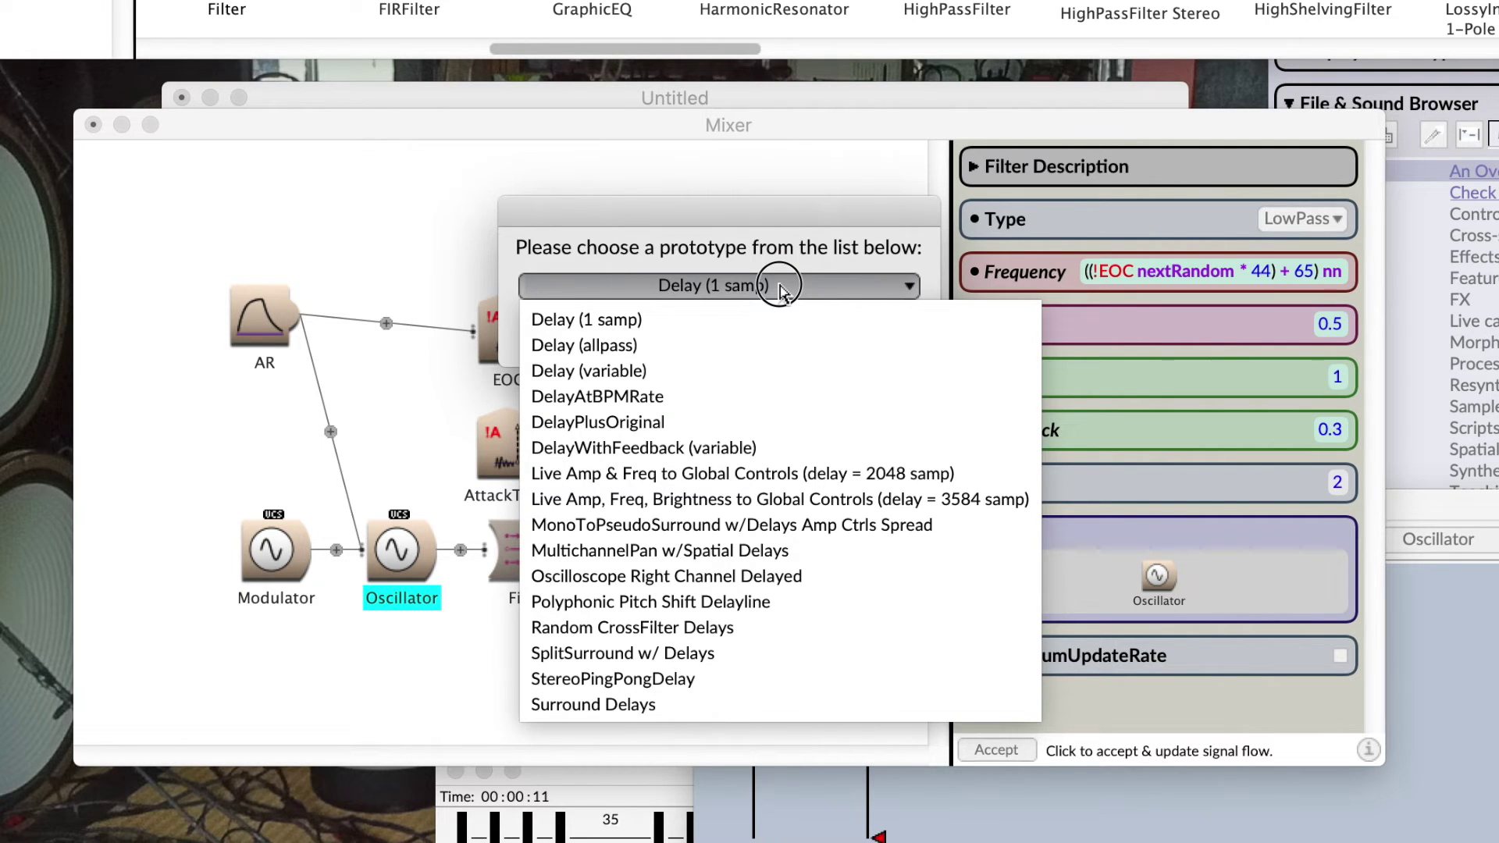
{"action": "left_click", "coordinate": [717, 422]}
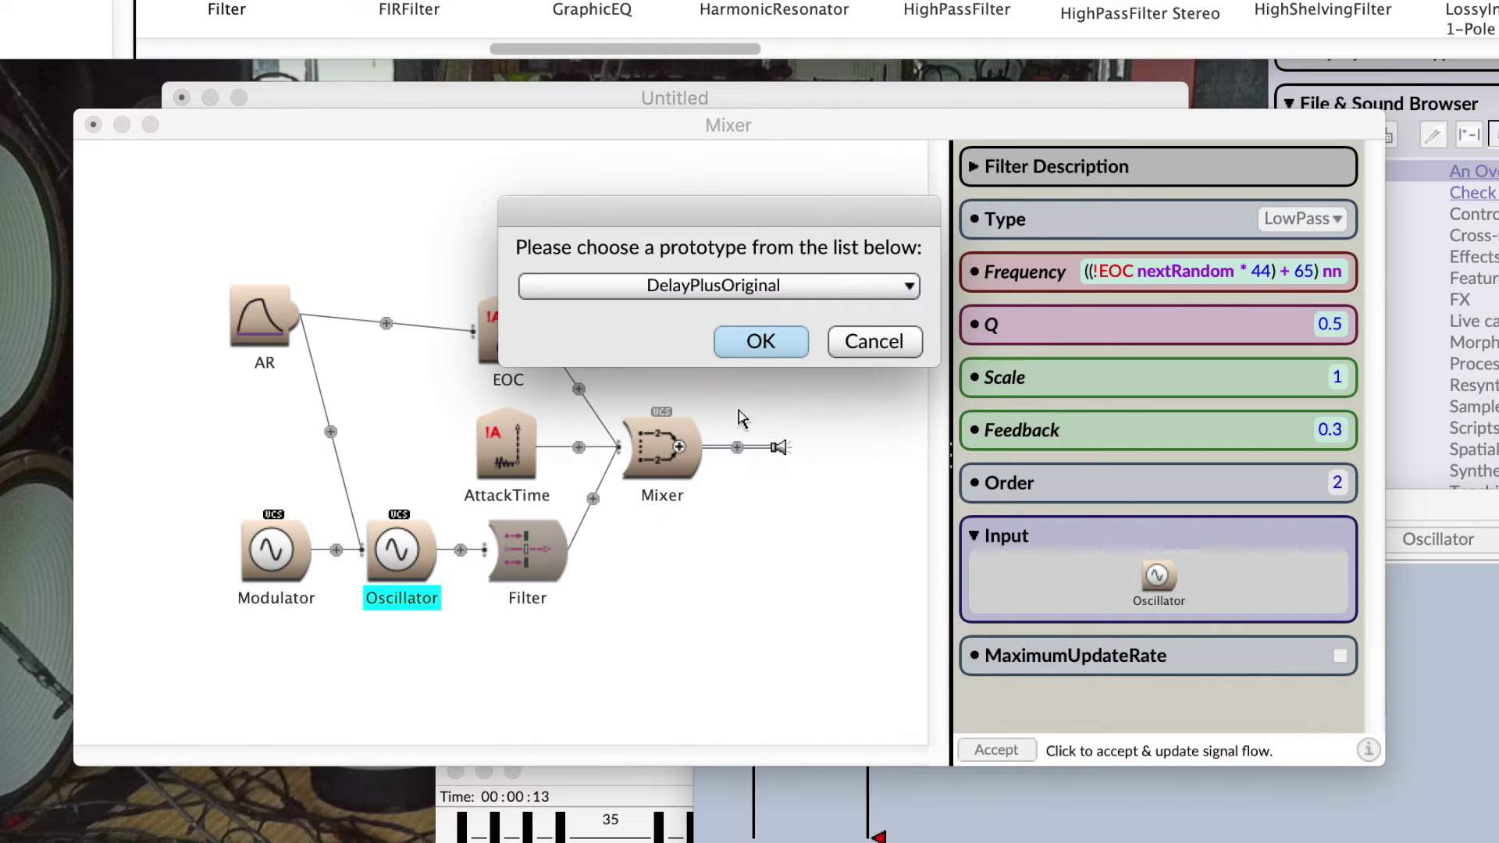
{"action": "left_click", "coordinate": [787, 345]}
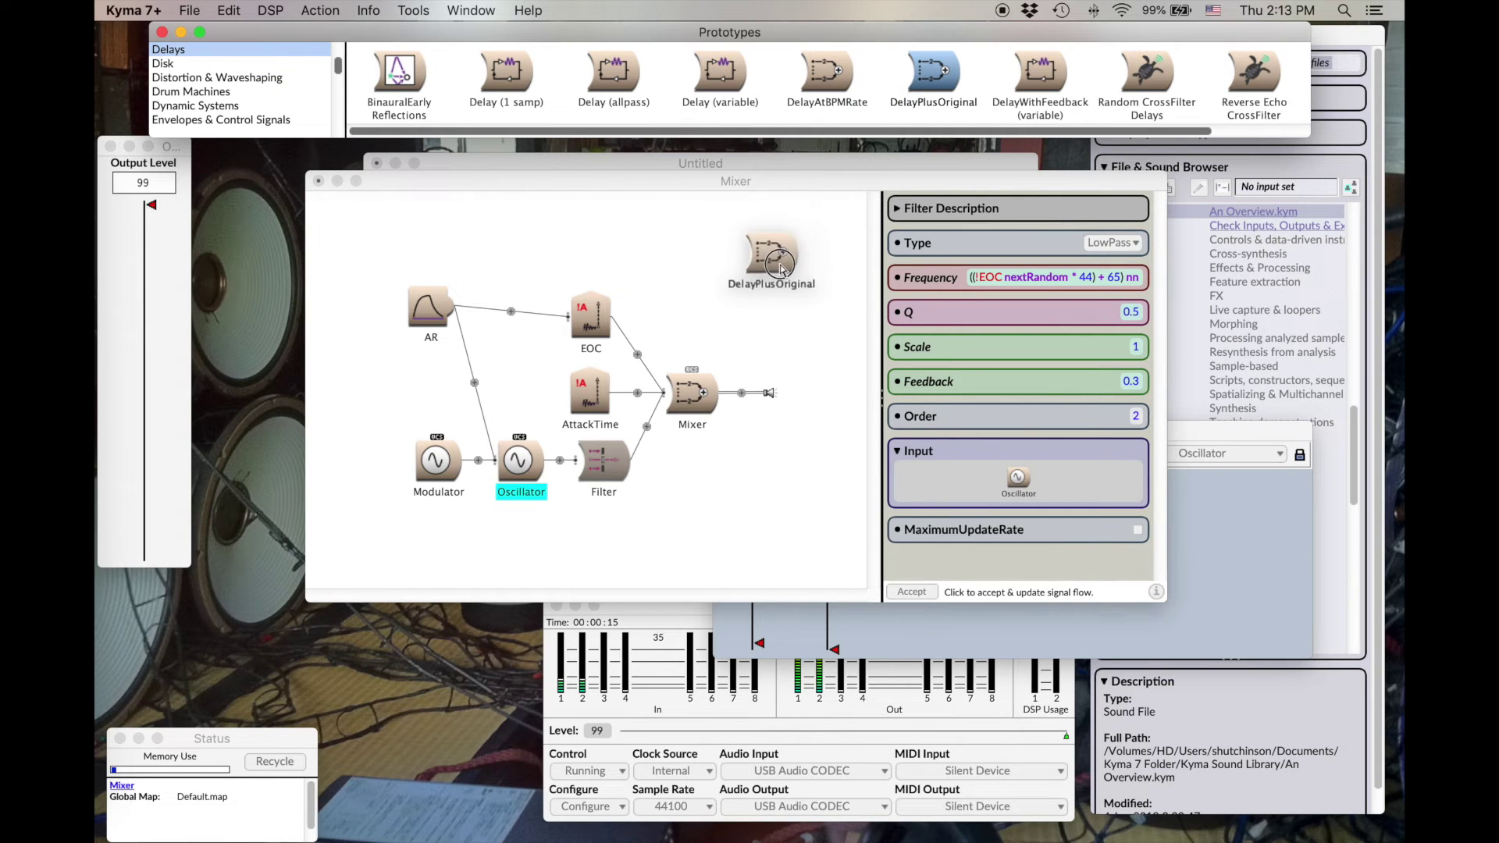
{"action": "left_click", "coordinate": [641, 443]}
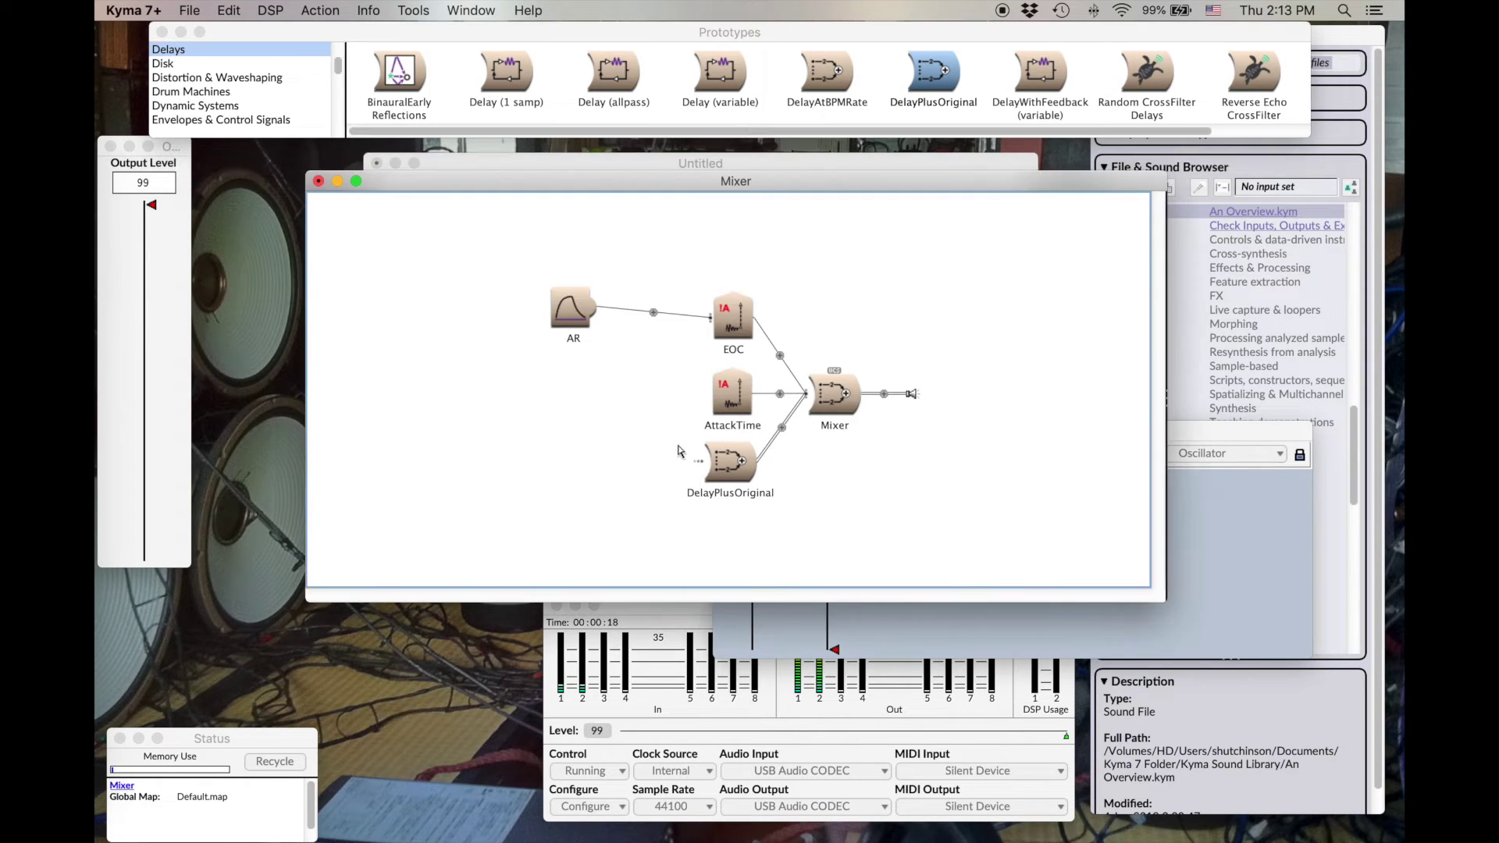
Step: Play the Mixer and move the signal flow and virtual control surface windows apart
{"action": "left_click", "coordinate": [931, 383]}
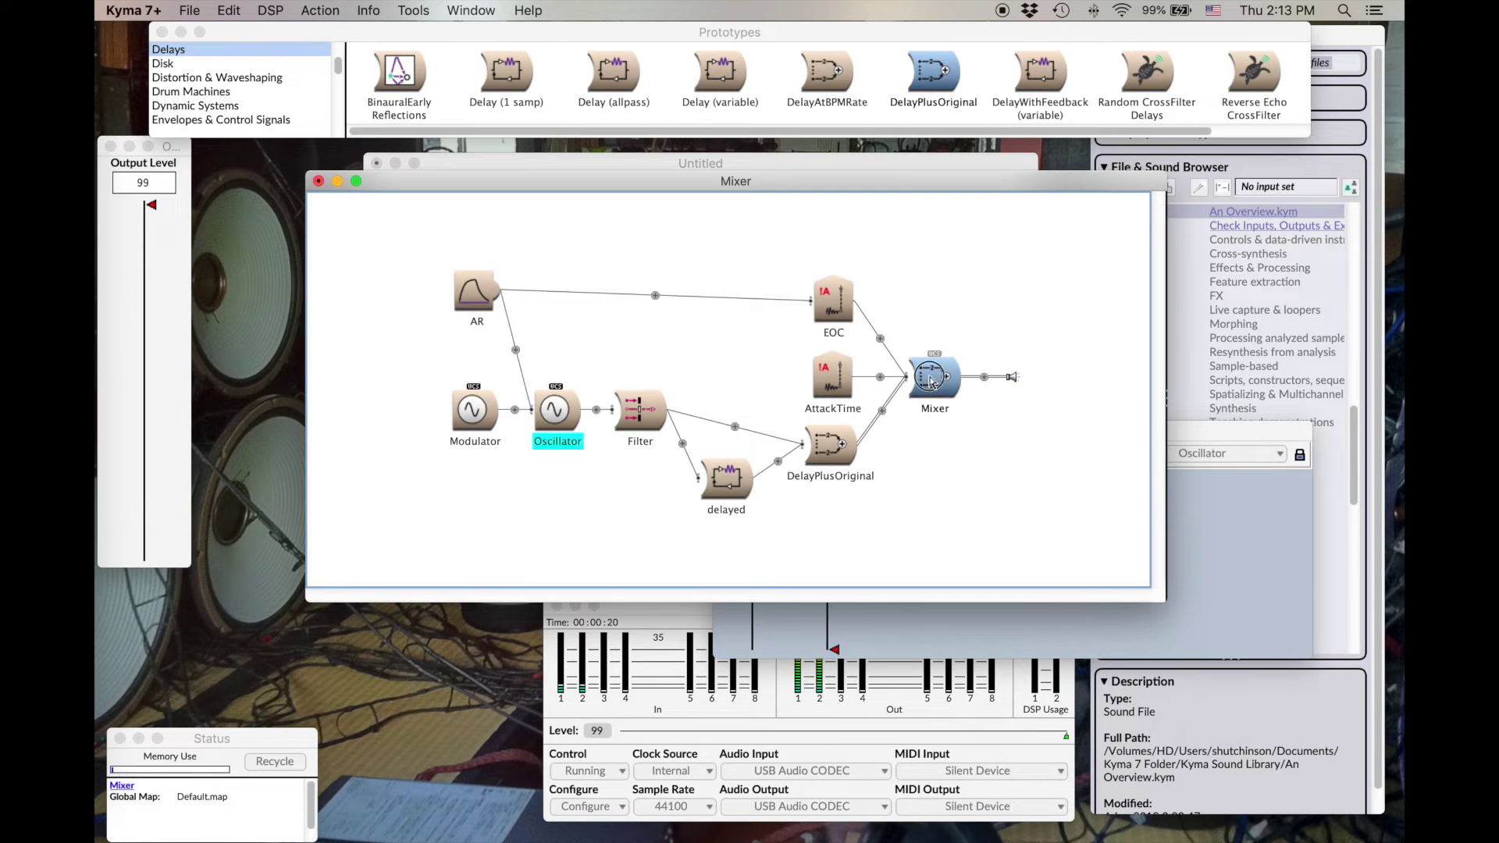
{"action": "key", "text": "ctrl+space"}
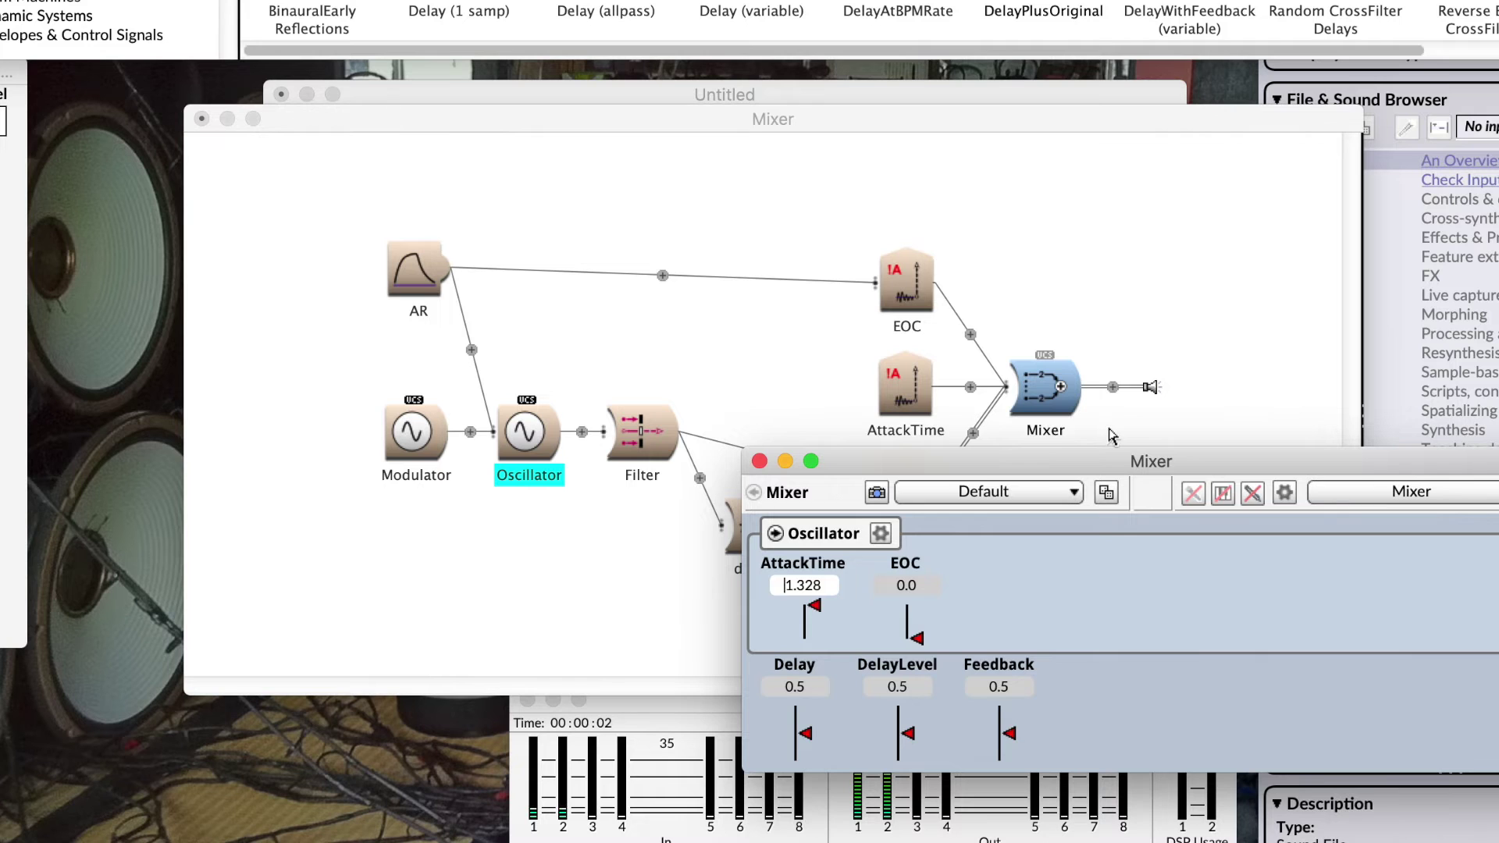
{"action": "left_click_drag", "start_coordinate": [767, 122], "coordinate": [612, 79]}
{"action": "left_click_drag", "start_coordinate": [1257, 478], "coordinate": [1363, 506]}
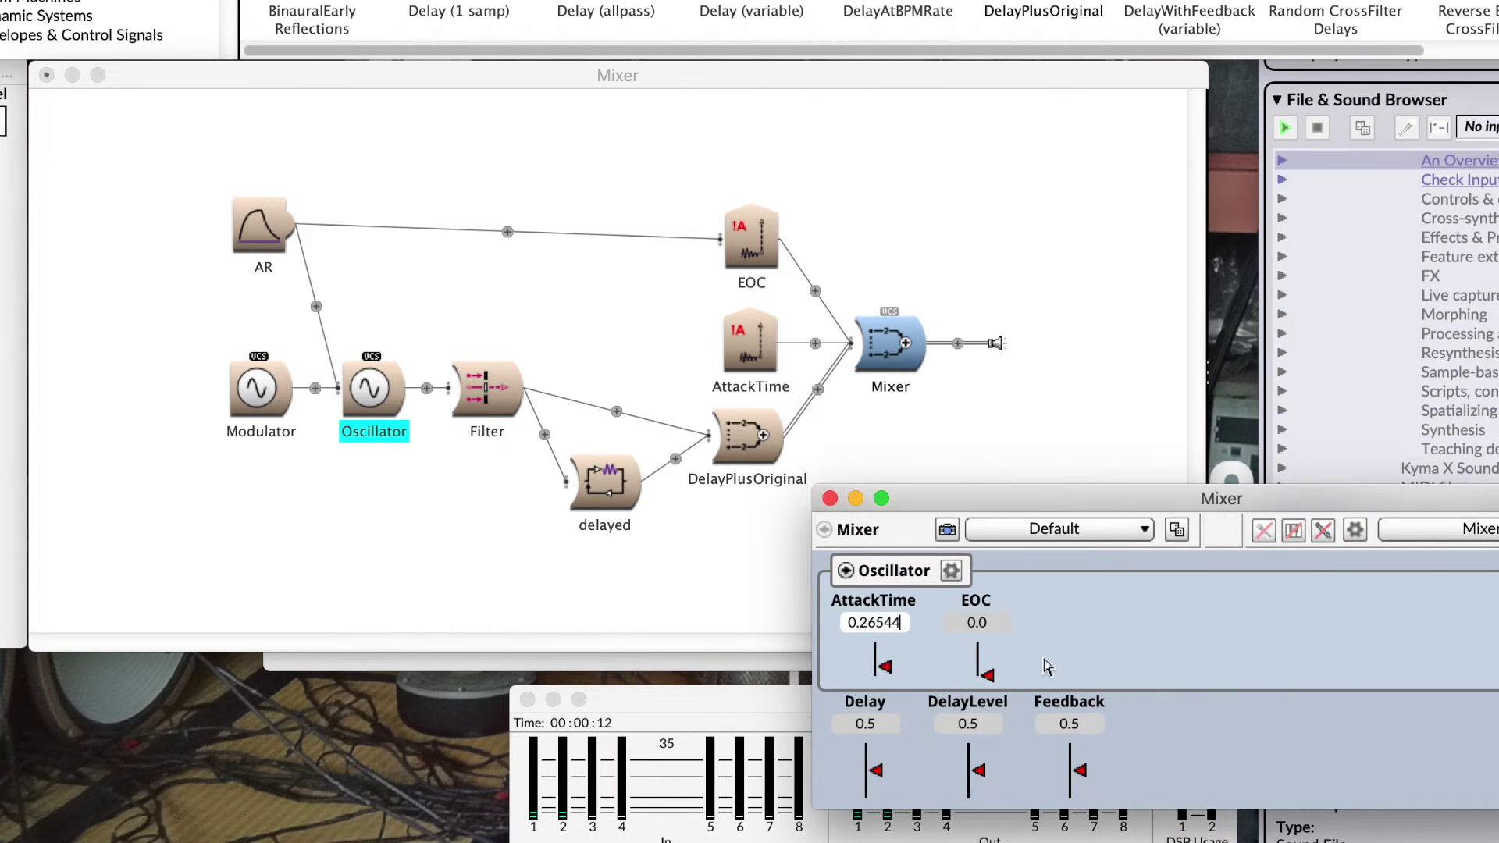
Step: Review the parameters of the AR envelope and of the EOC Sound in the Mixer's signal flow
{"action": "left_click", "coordinate": [960, 380]}
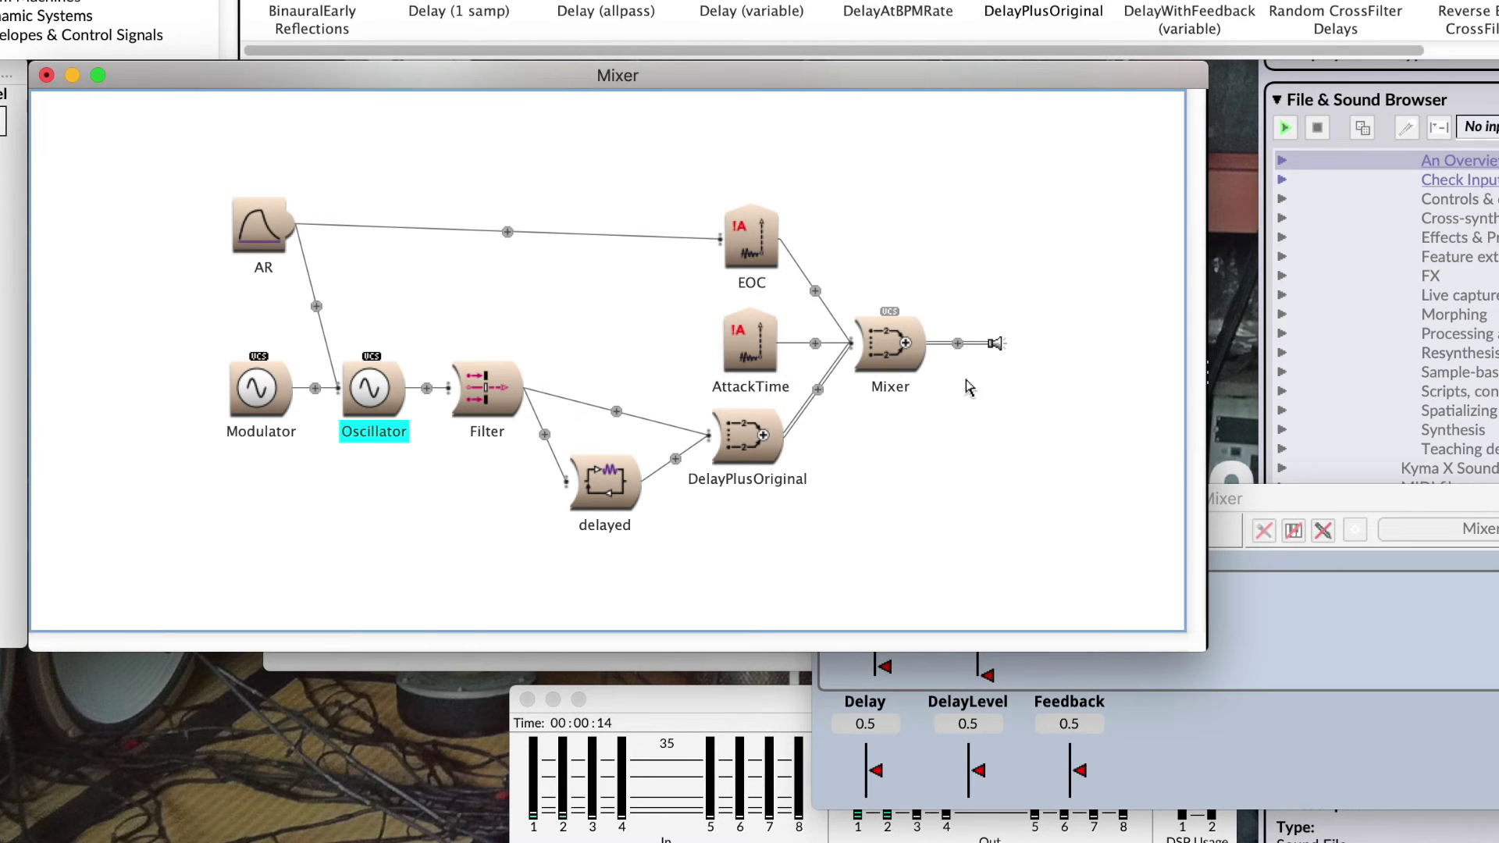
{"action": "double_click", "coordinate": [262, 224]}
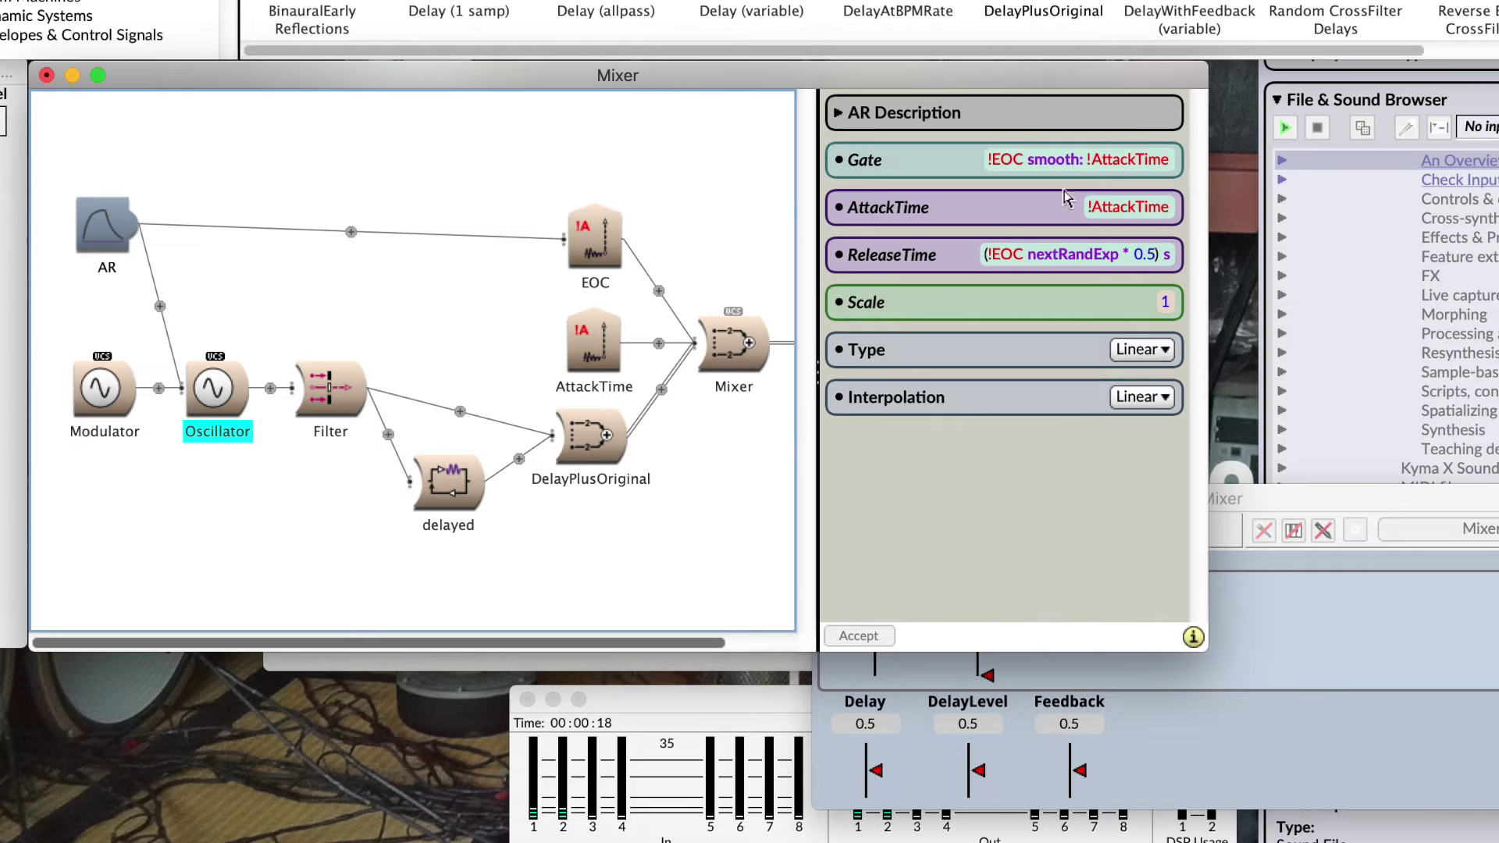
{"action": "double_click", "coordinate": [591, 233]}
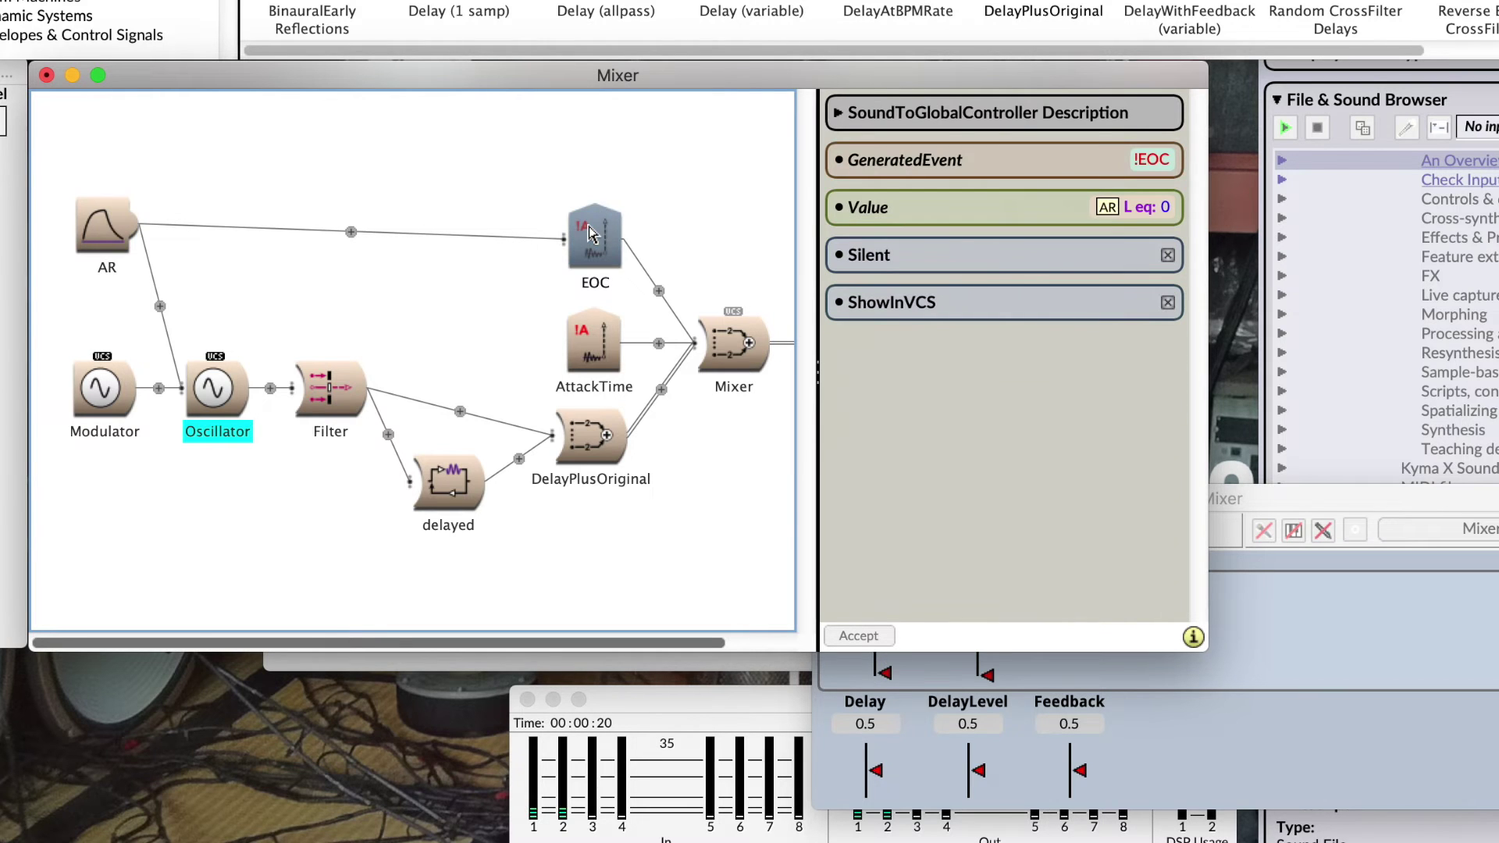
Step: Examine the Value and GeneratedEvent of the EOC Sound and the Value expression of the AttackTime Sound
{"action": "left_click", "coordinate": [1157, 210]}
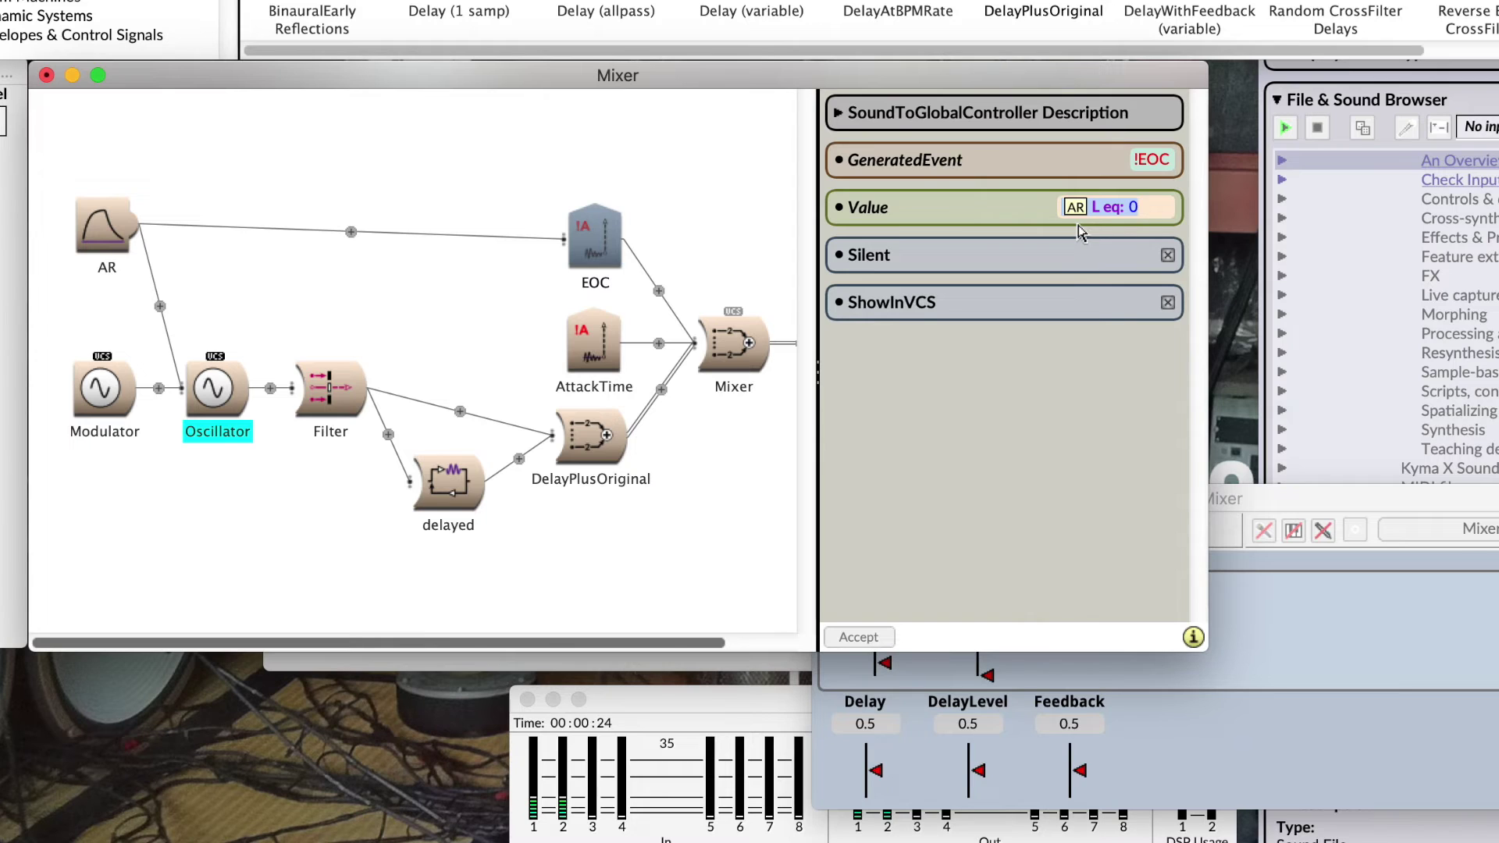
{"action": "left_click", "coordinate": [1146, 156]}
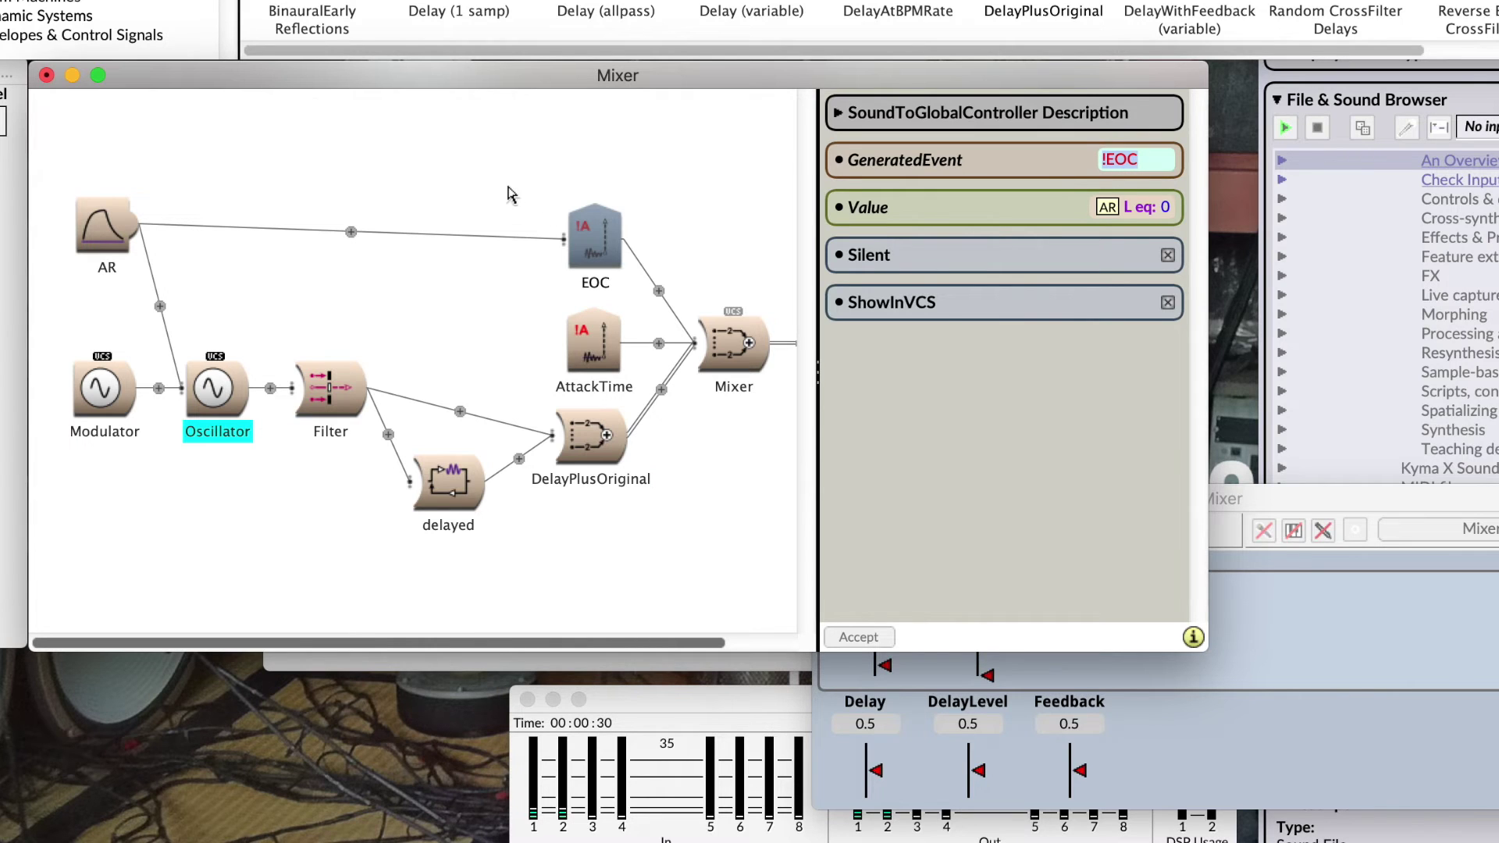
{"action": "left_click", "coordinate": [505, 197]}
{"action": "left_click", "coordinate": [595, 355]}
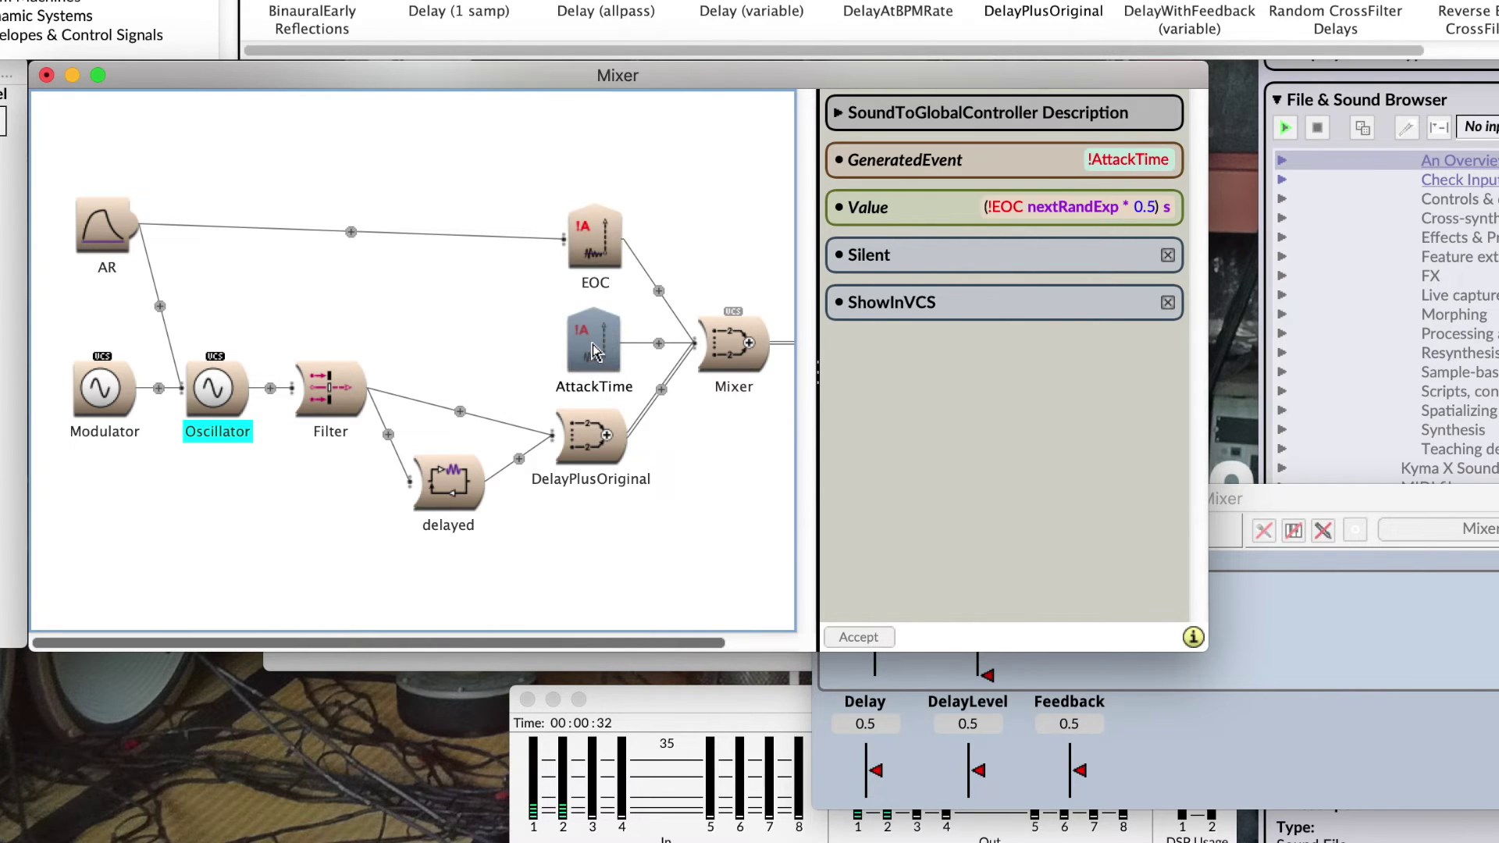
{"action": "left_click", "coordinate": [1001, 207]}
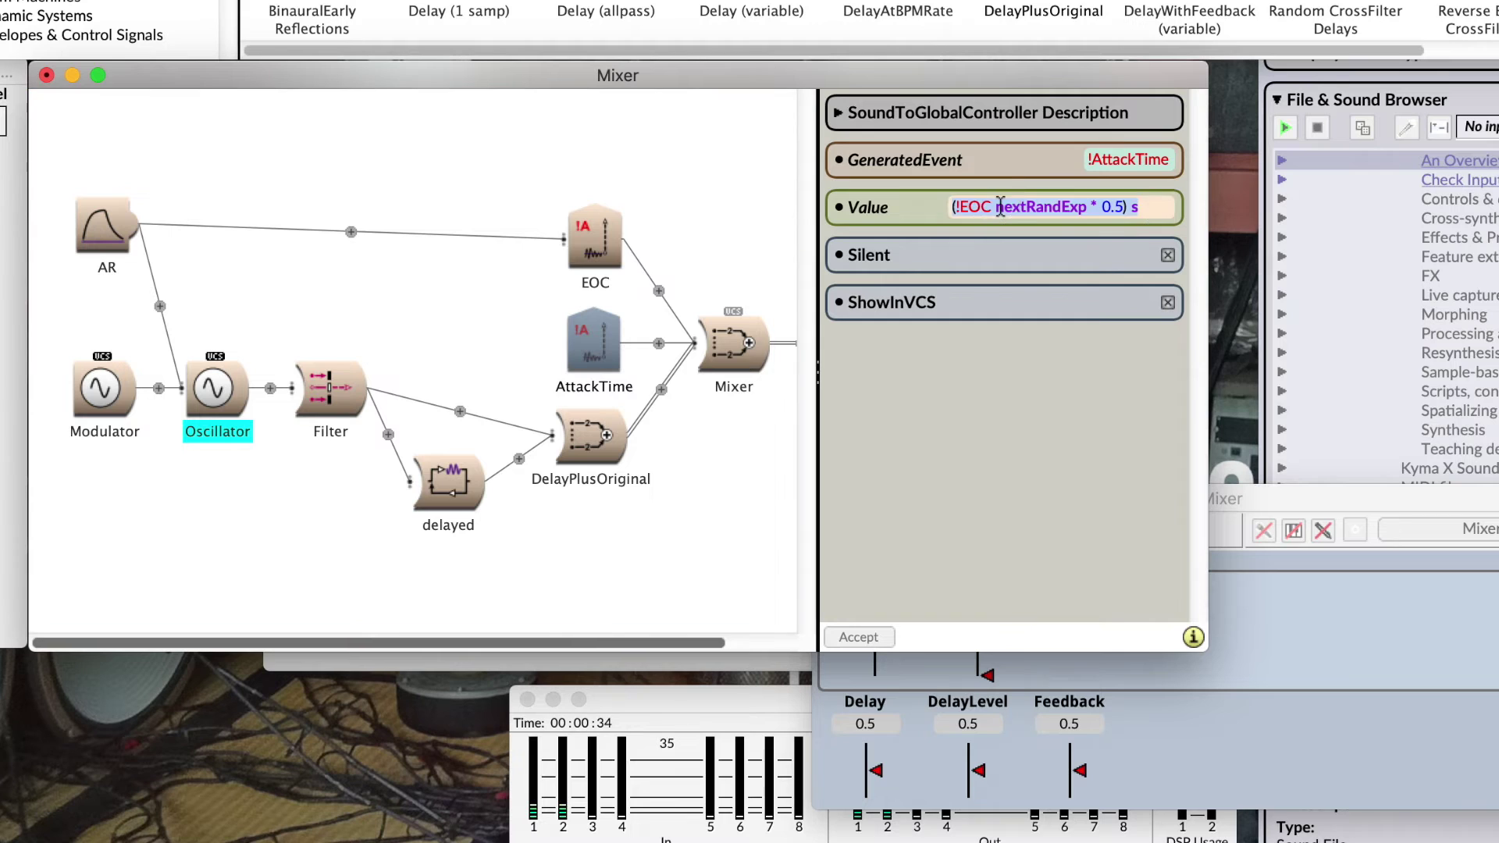
{"action": "double_click", "coordinate": [975, 209]}
Step: Review the parameters of the AR envelope, the Modulator and the Oscillator for their use of the !EOC event
{"action": "left_click", "coordinate": [102, 226]}
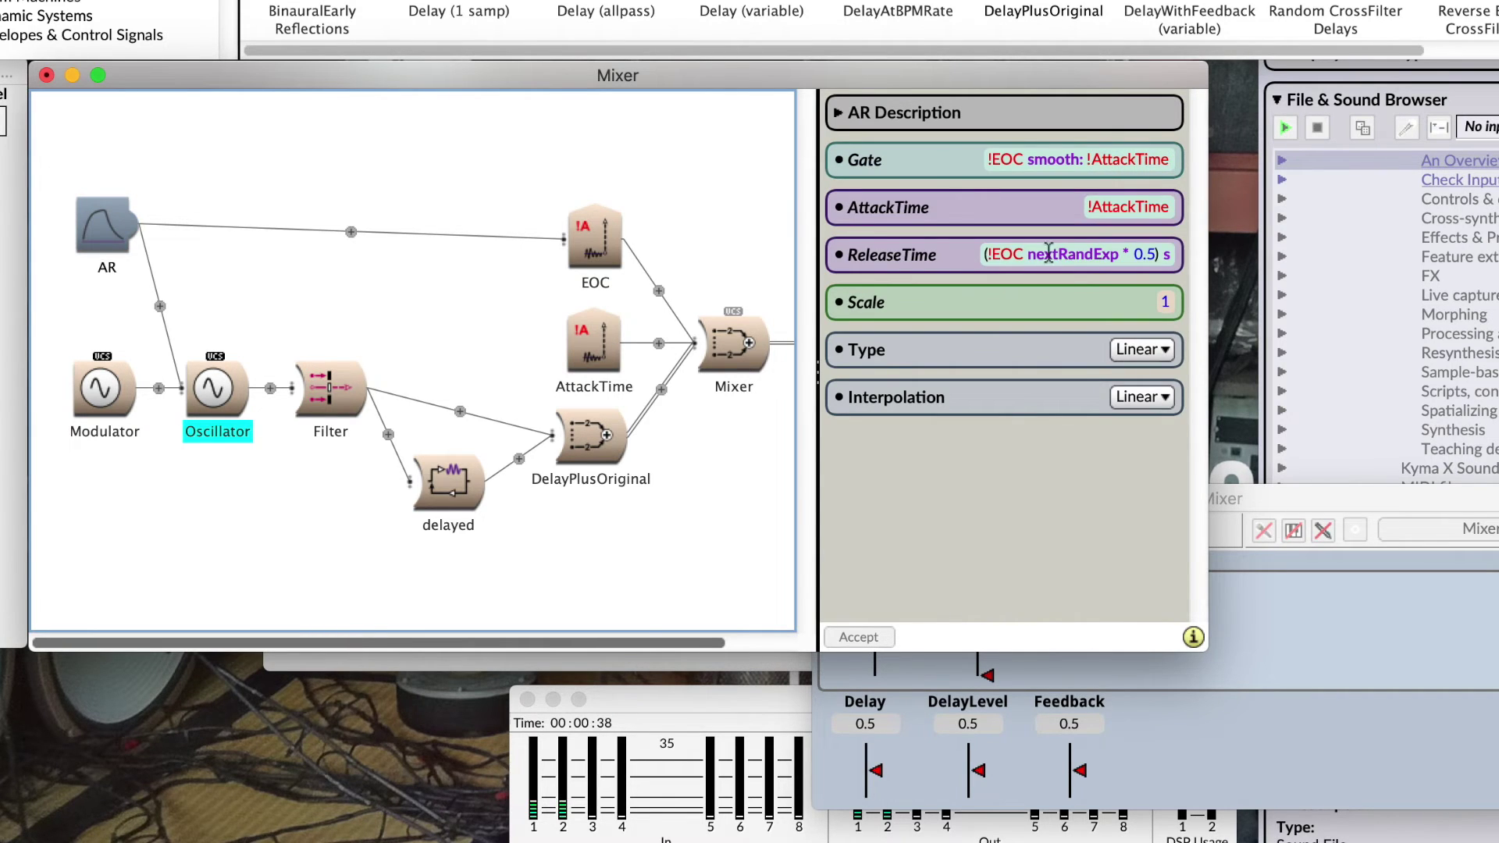
{"action": "left_click", "coordinate": [103, 393]}
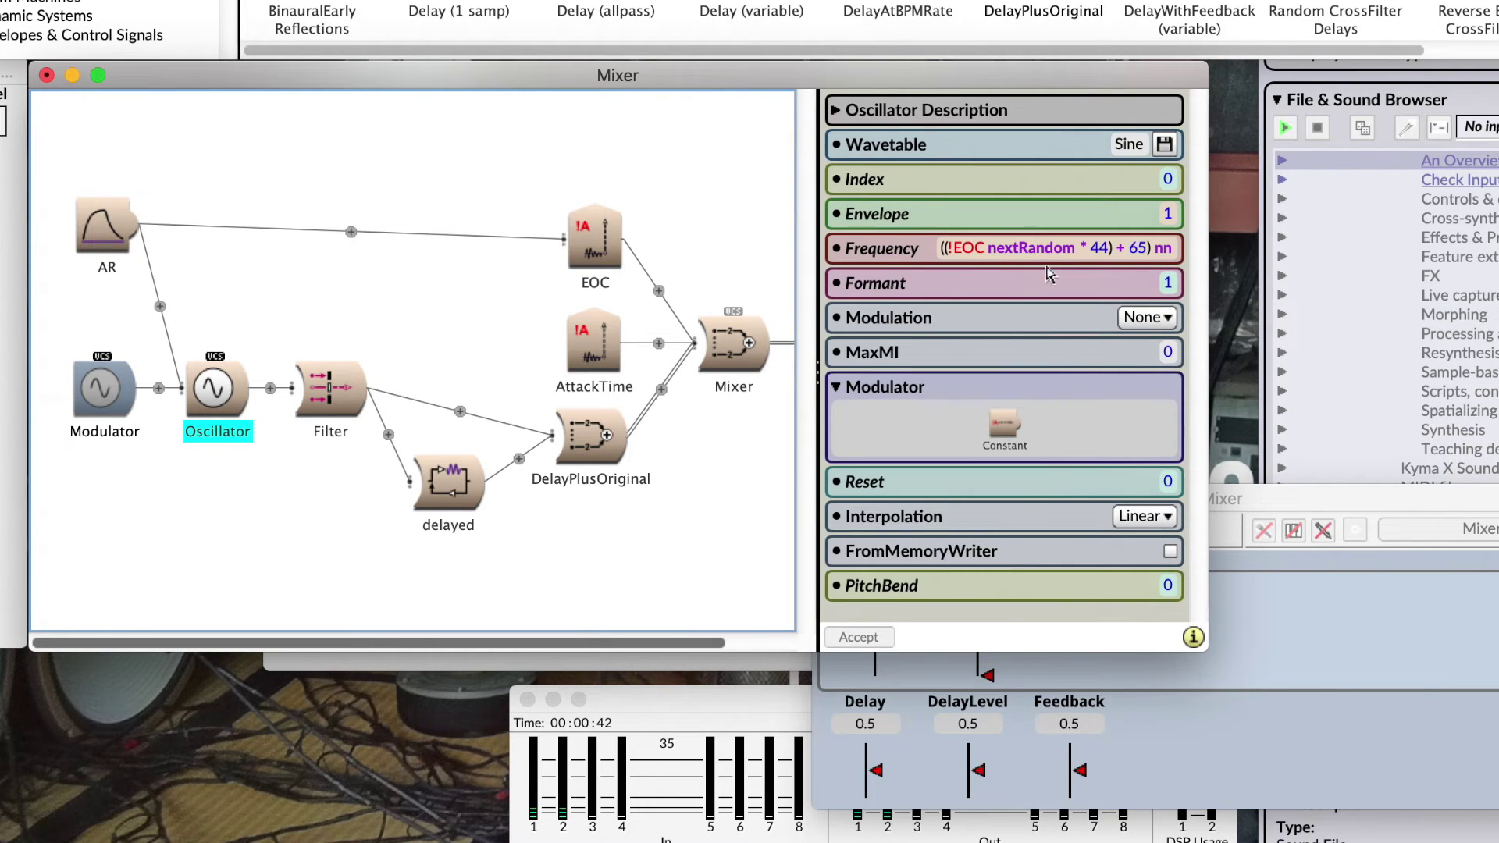
{"action": "left_click", "coordinate": [197, 401]}
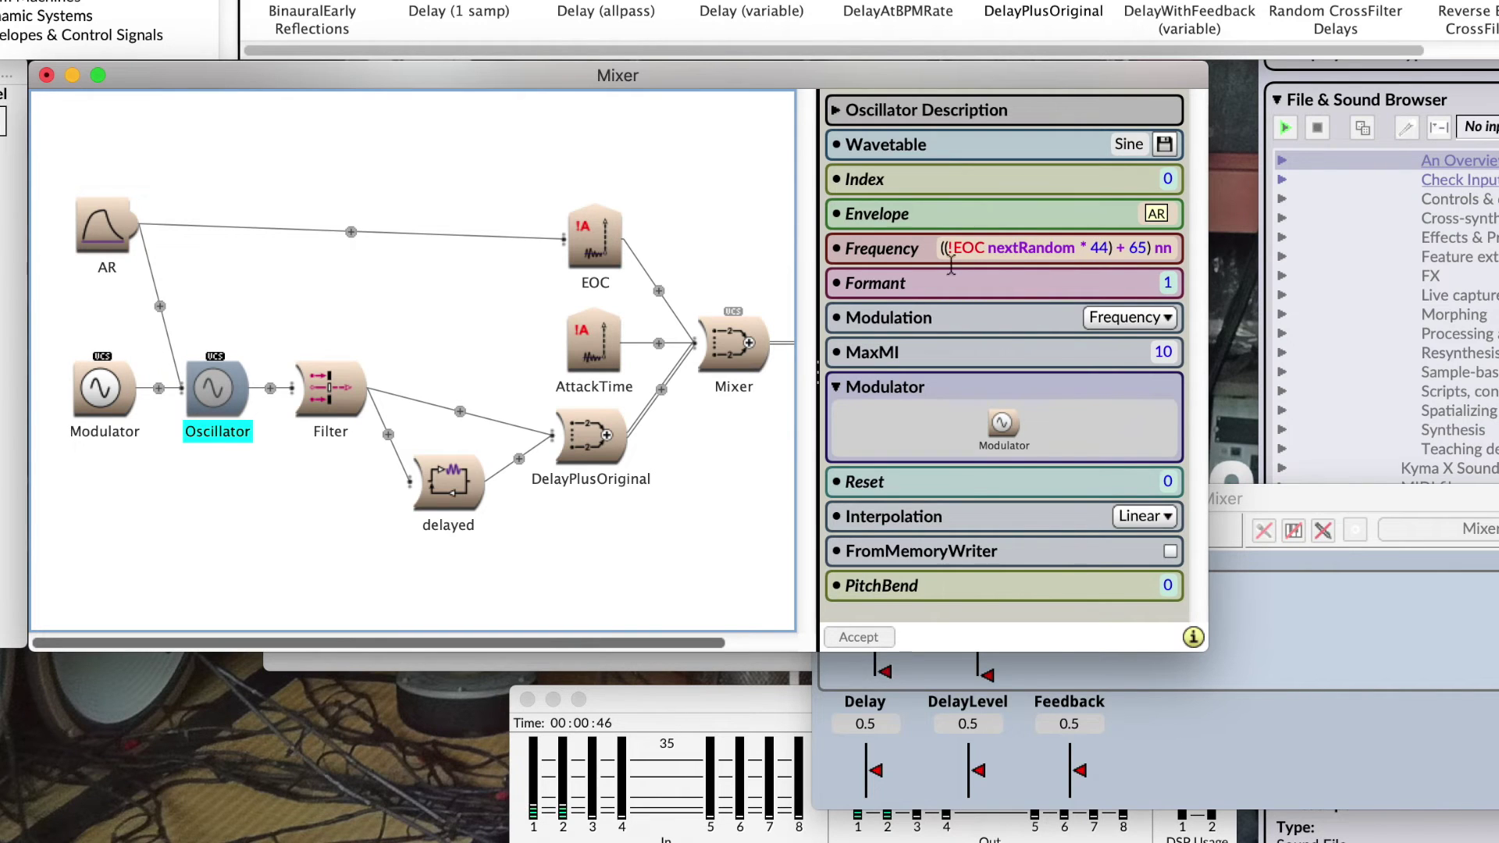
Step: Replace the Feedback of the delayed Sound with the expression !EOC nextRandom * 0.4 +2
{"action": "left_click", "coordinate": [459, 485]}
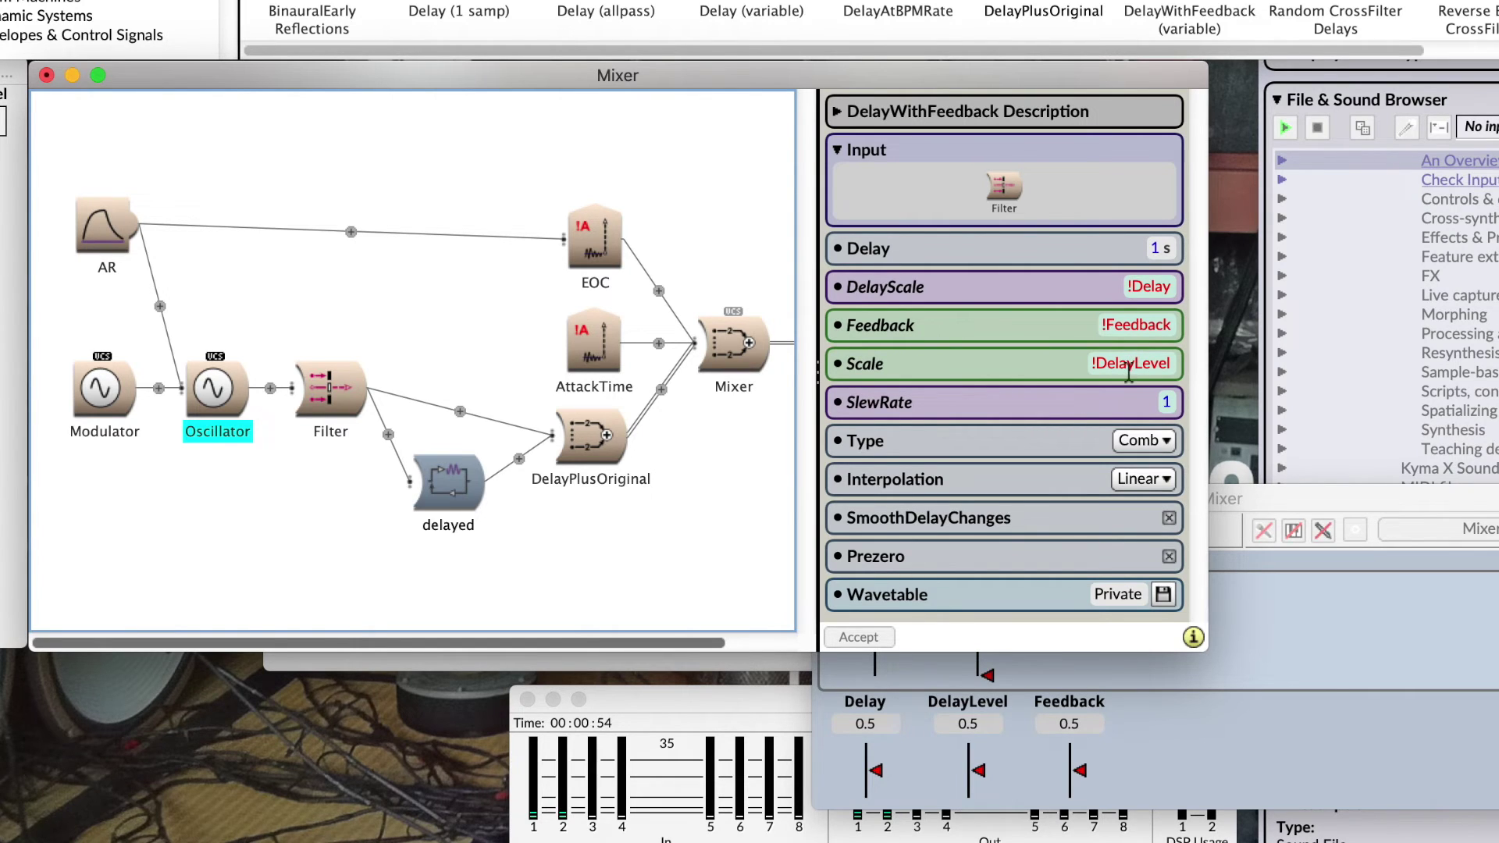
{"action": "left_click", "coordinate": [1139, 328]}
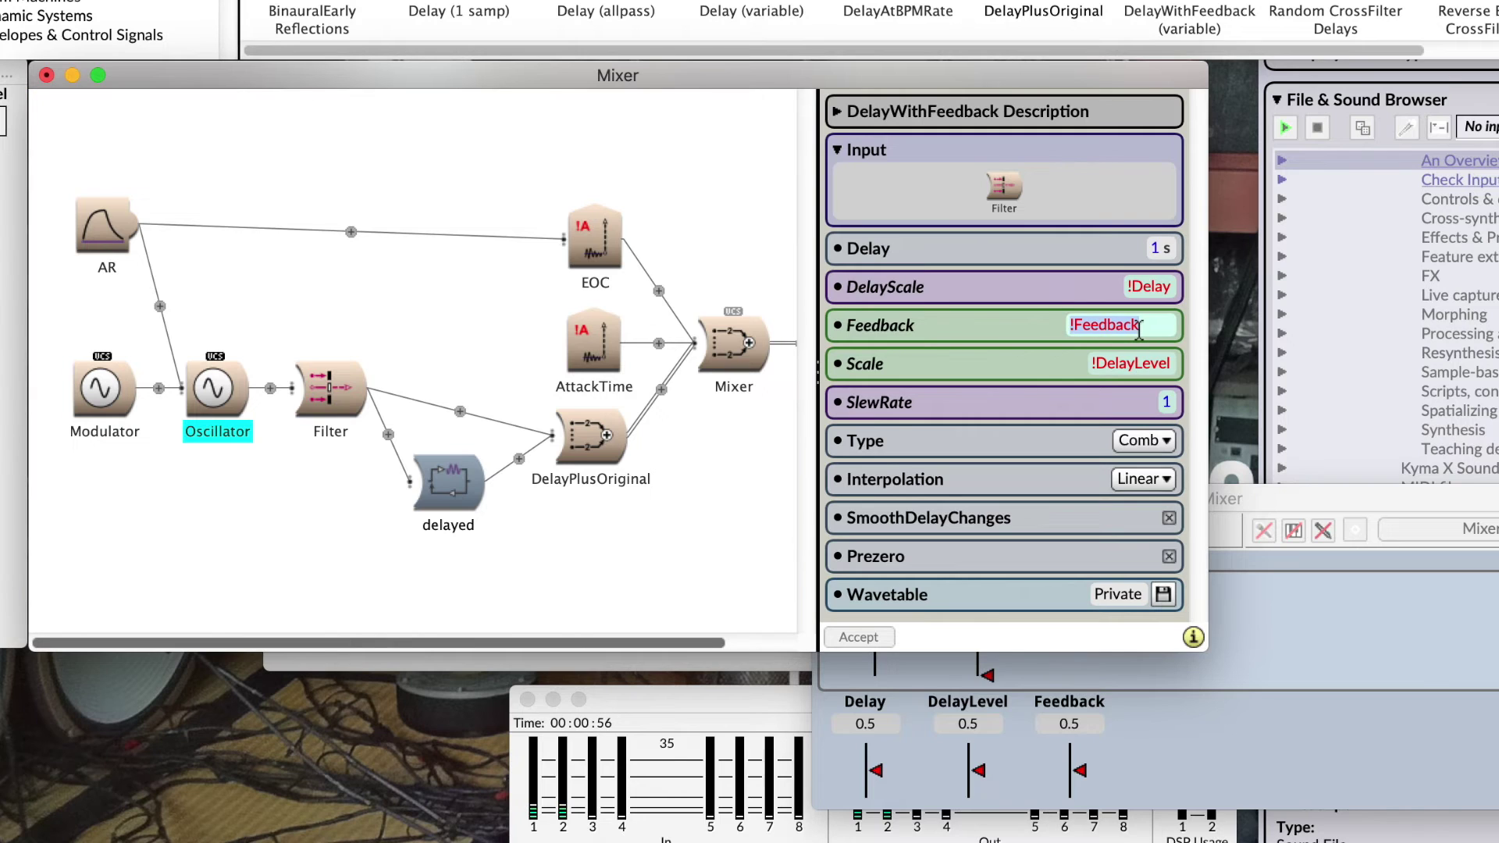
{"action": "type", "text": "EOD"}
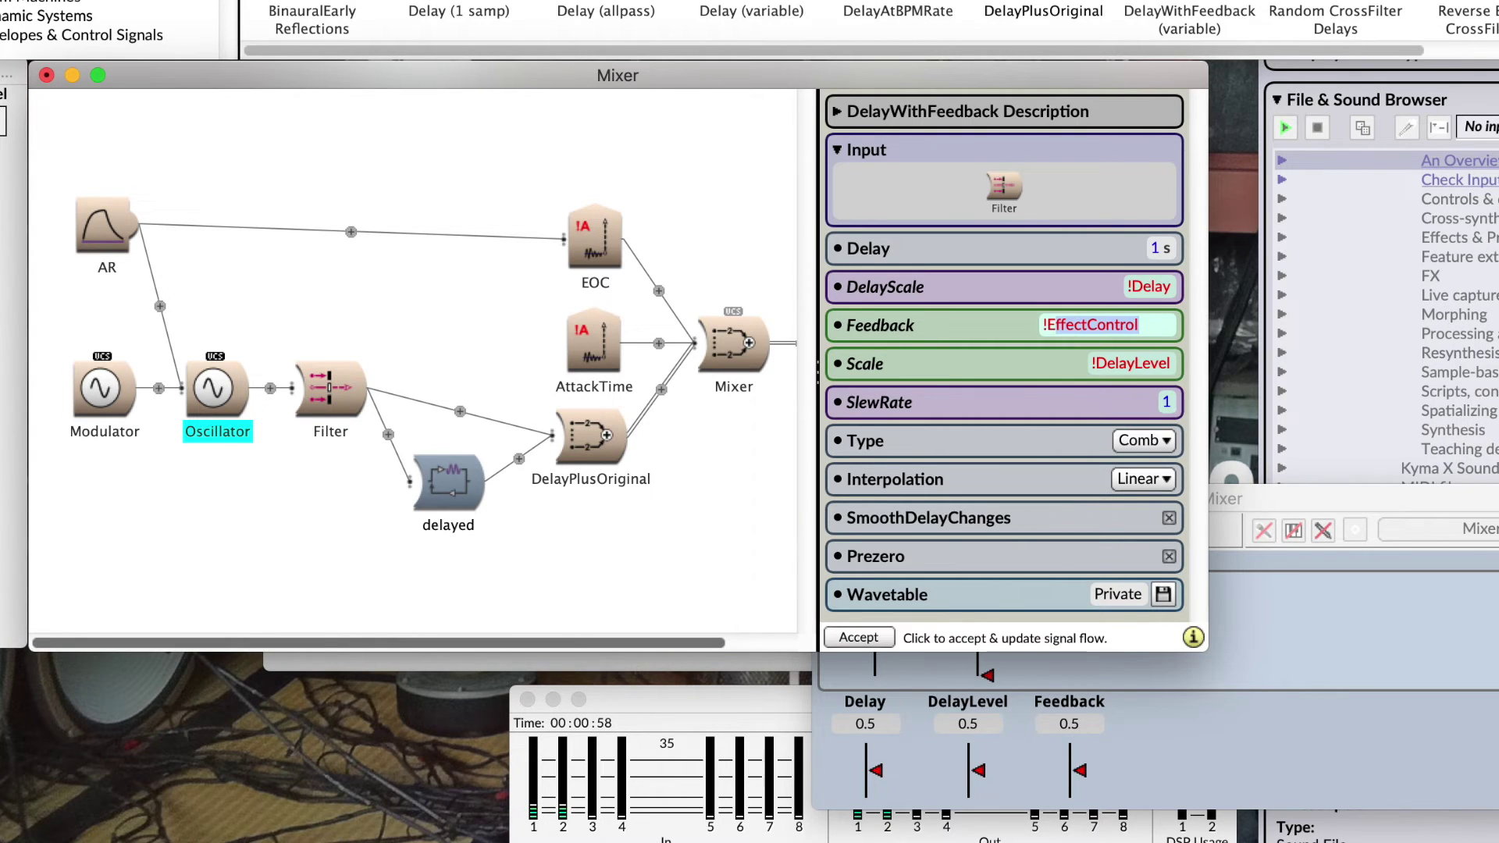
{"action": "key", "text": "BackSpace"}
{"action": "type", "text": "C random"}
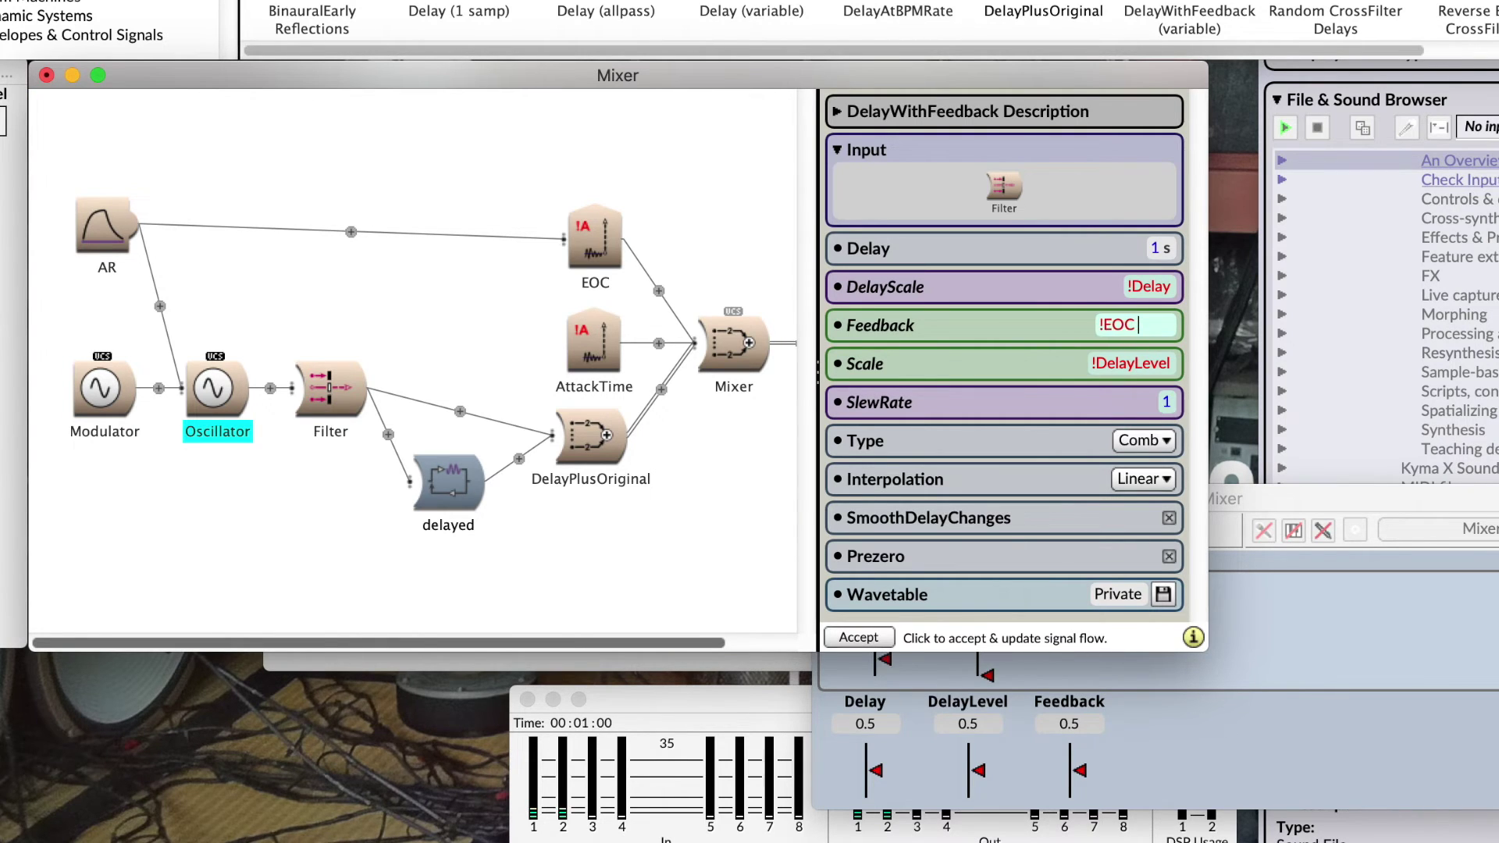
{"action": "key", "text": "BackSpace"}
{"action": "key", "text": "BackSpace"}
{"action": "key", "text": "BackSpace"}
{"action": "key", "text": "BackSpace"}
{"action": "key", "text": "BackSpace"}
{"action": "key", "text": "BackSpace"}
{"action": "type", "text": "nextRandom"}
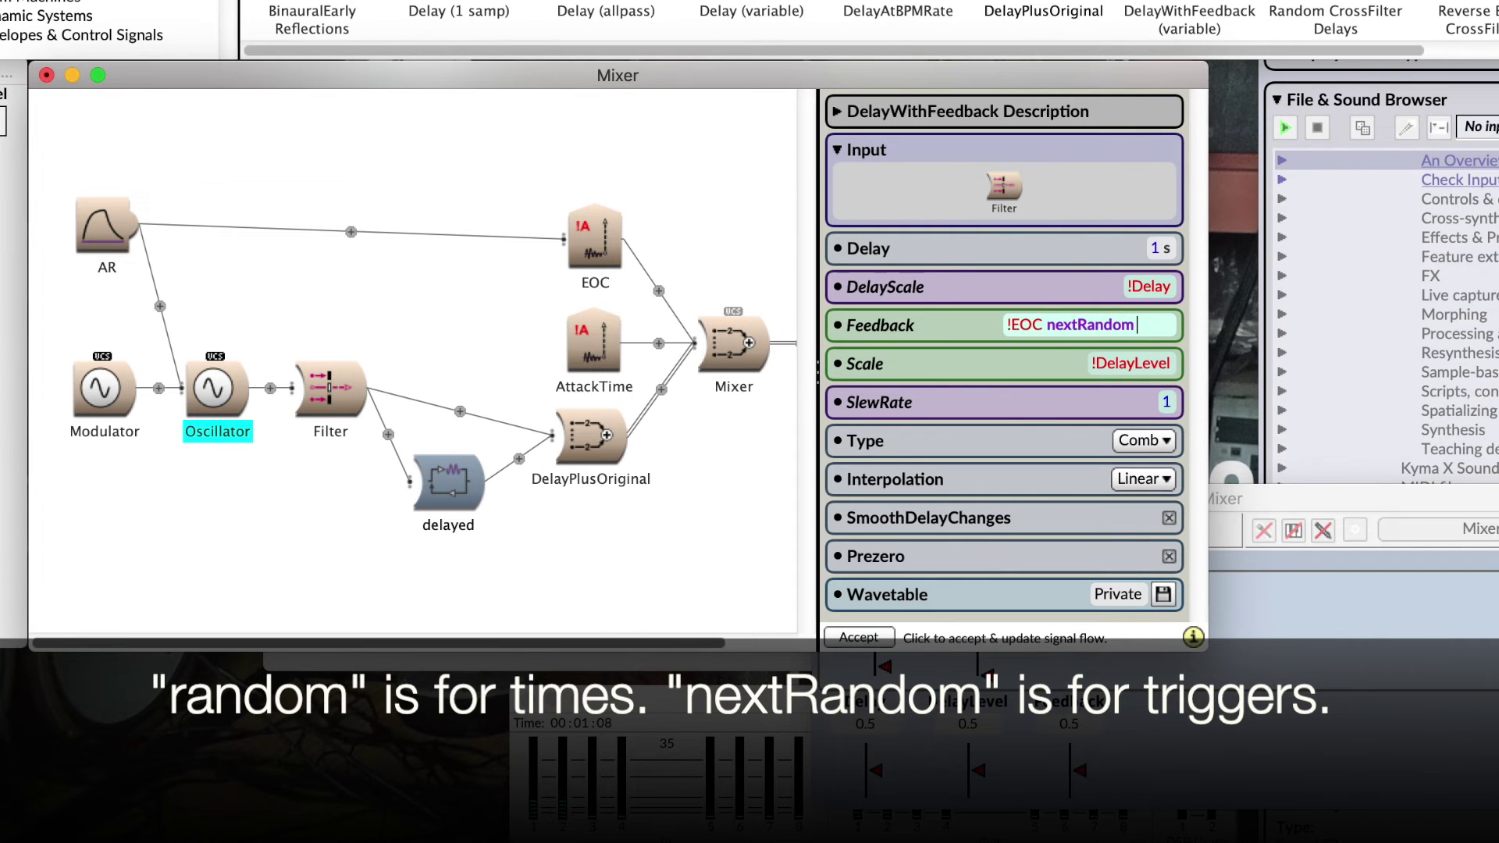
{"action": "type", "text": " *"}
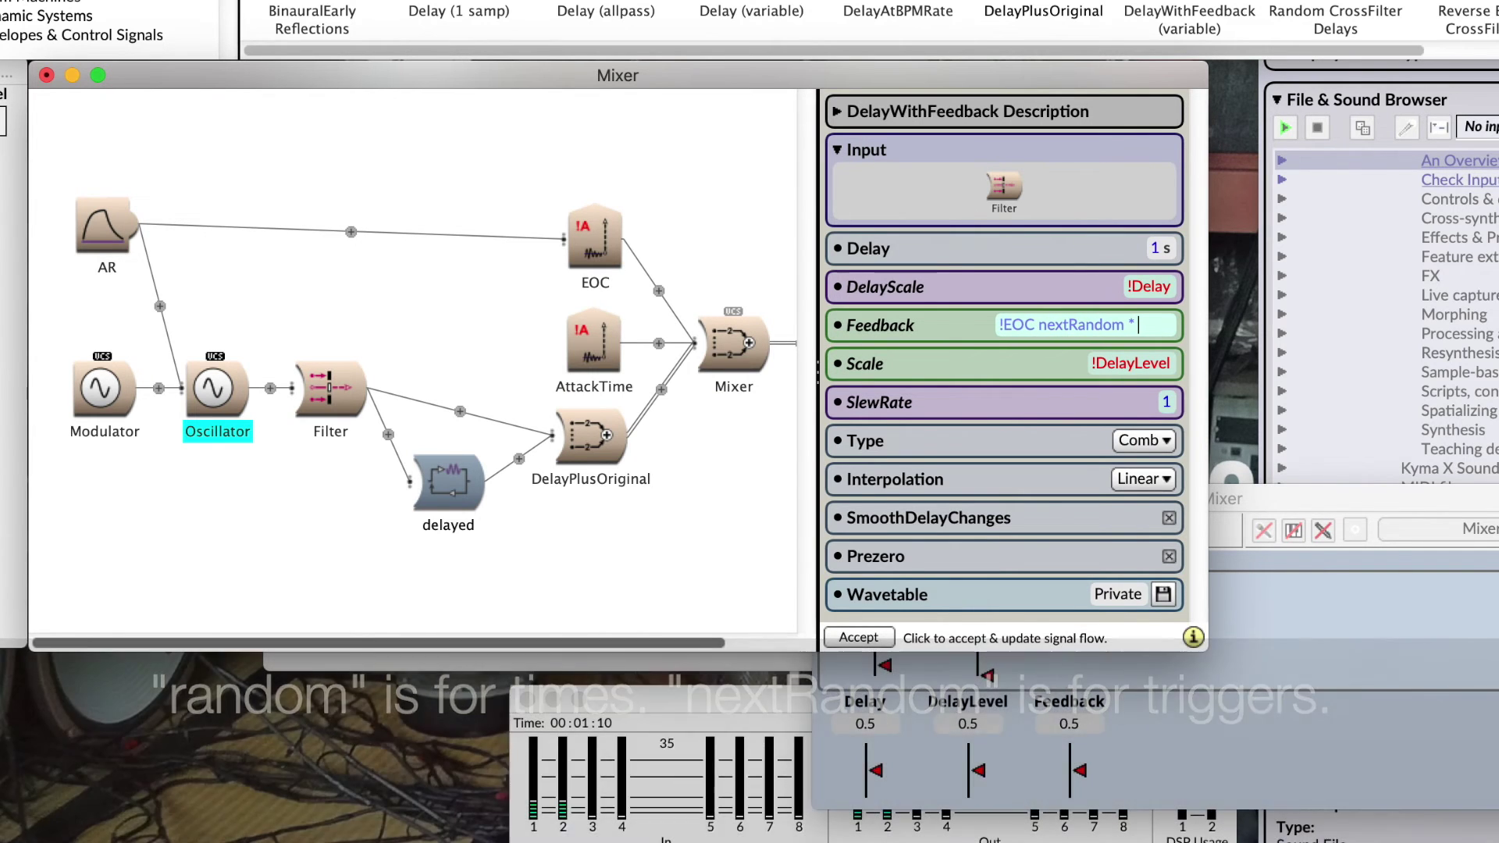
{"action": "type", "text": " 0.4 +"}
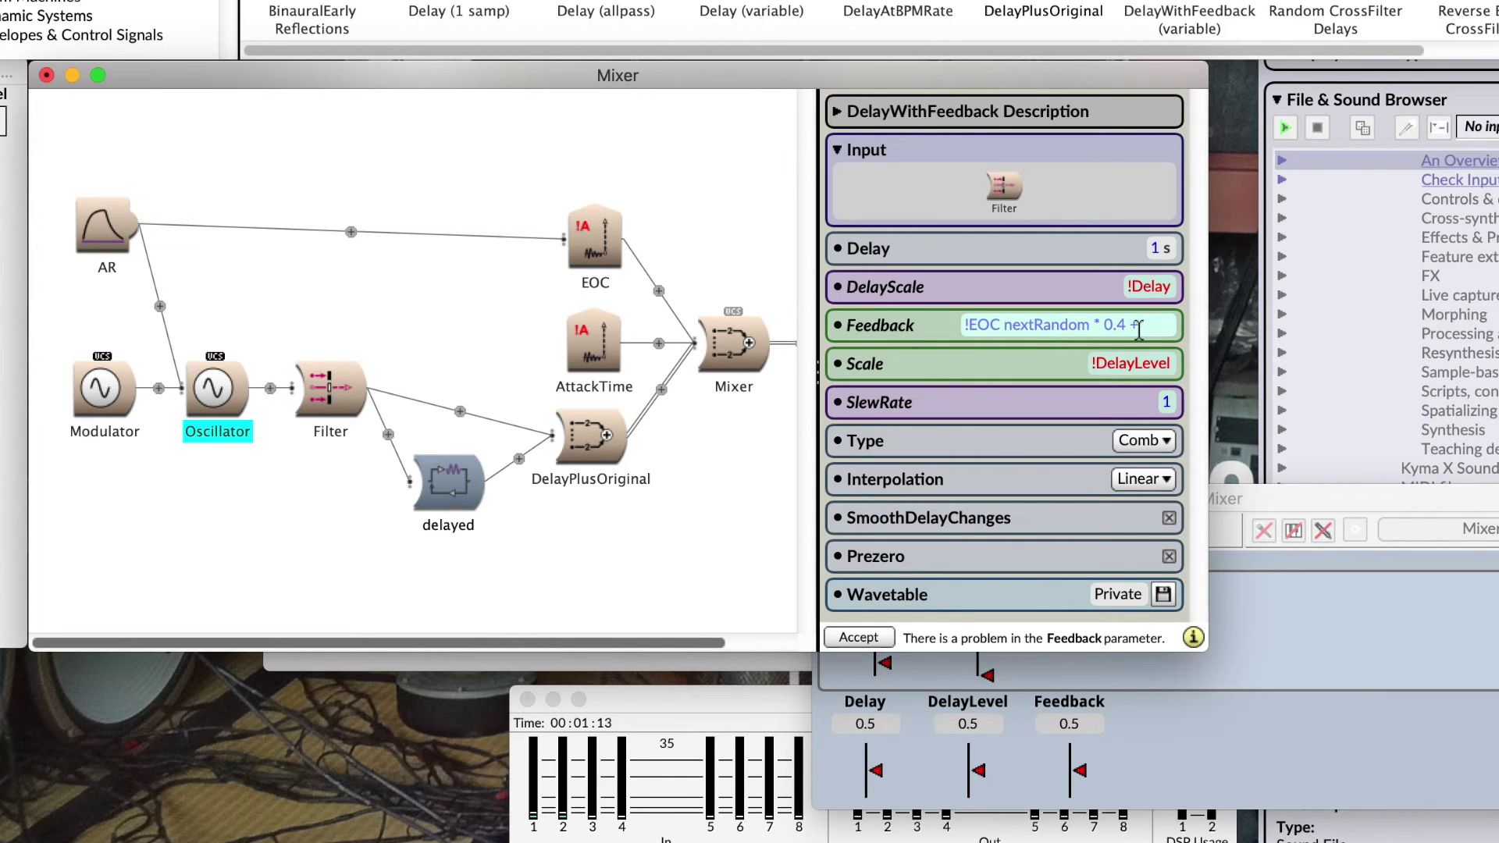
{"action": "type", "text": "2"}
Step: Correct the delayed Sound's Feedback expression to (!EOC nextRandom) * 0.4 + 0.2 and play the Mixer
{"action": "left_click", "coordinate": [956, 325]}
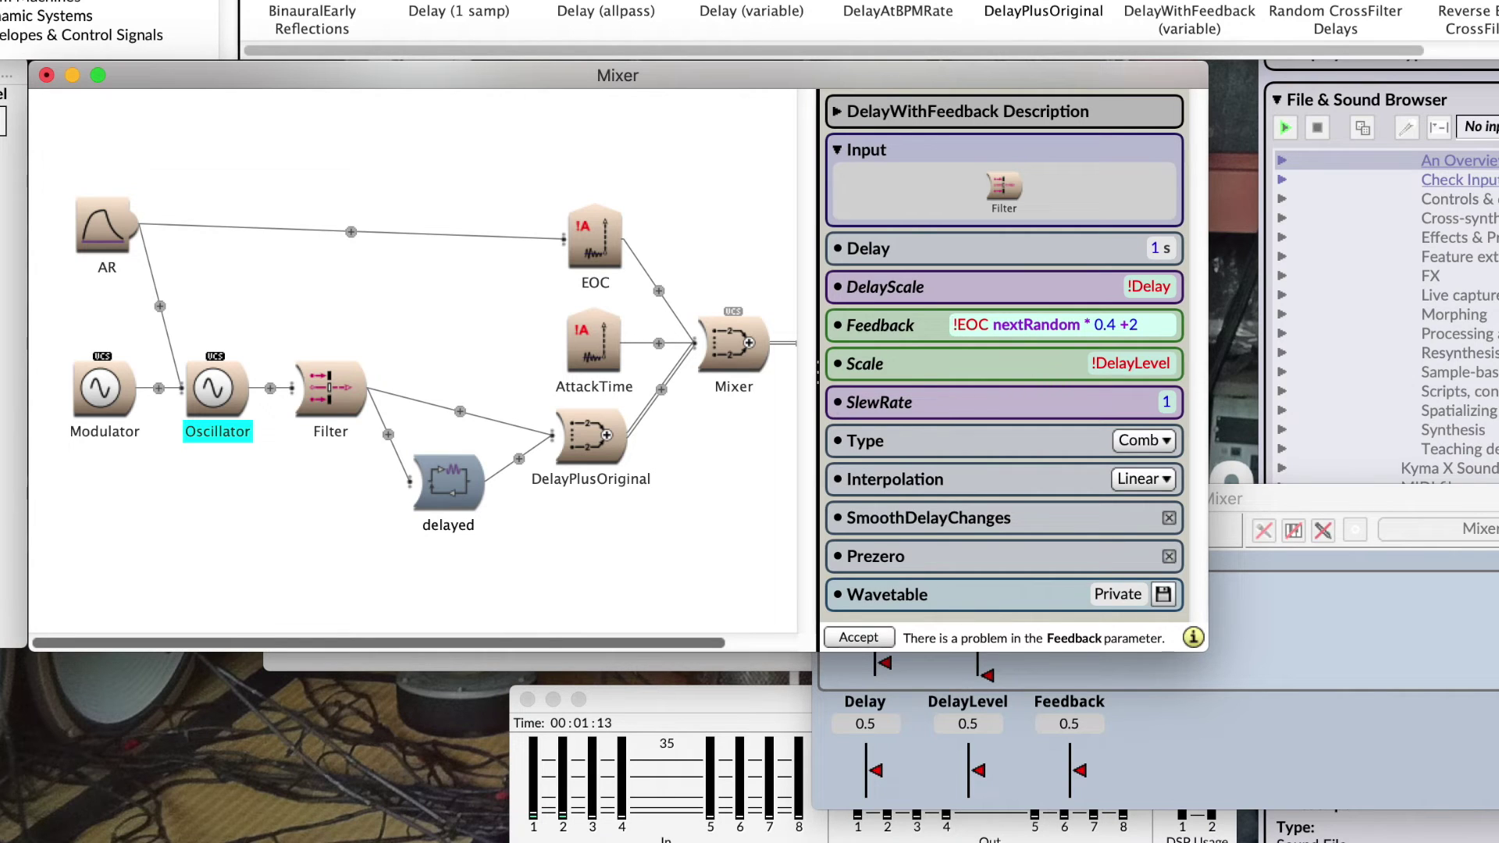
{"action": "left_click", "coordinate": [1085, 325]}
{"action": "type", "text": ")"}
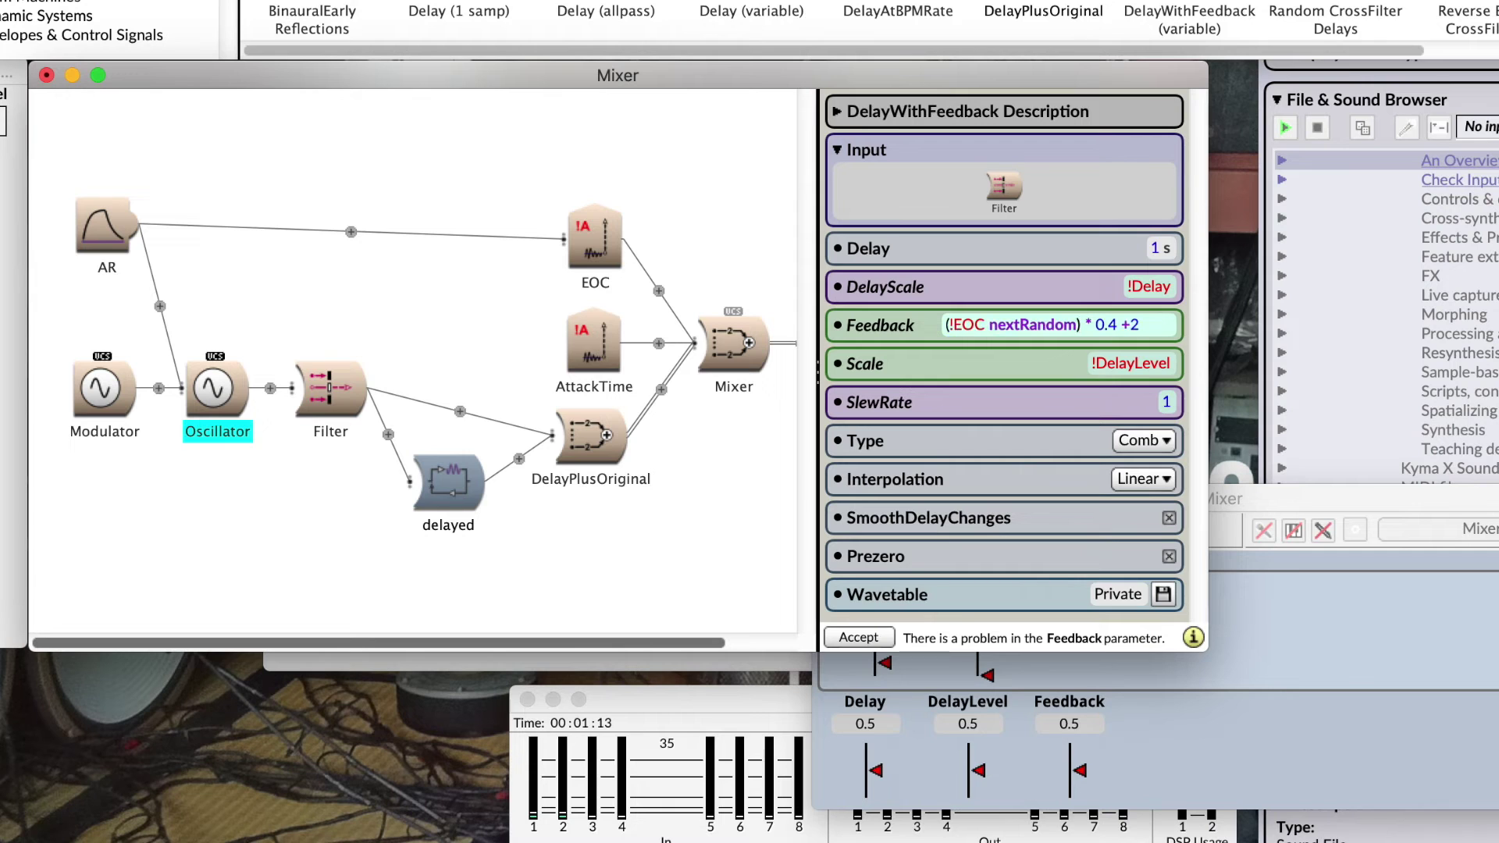
{"action": "left_click", "coordinate": [1131, 325]}
{"action": "type", "text": "0"}
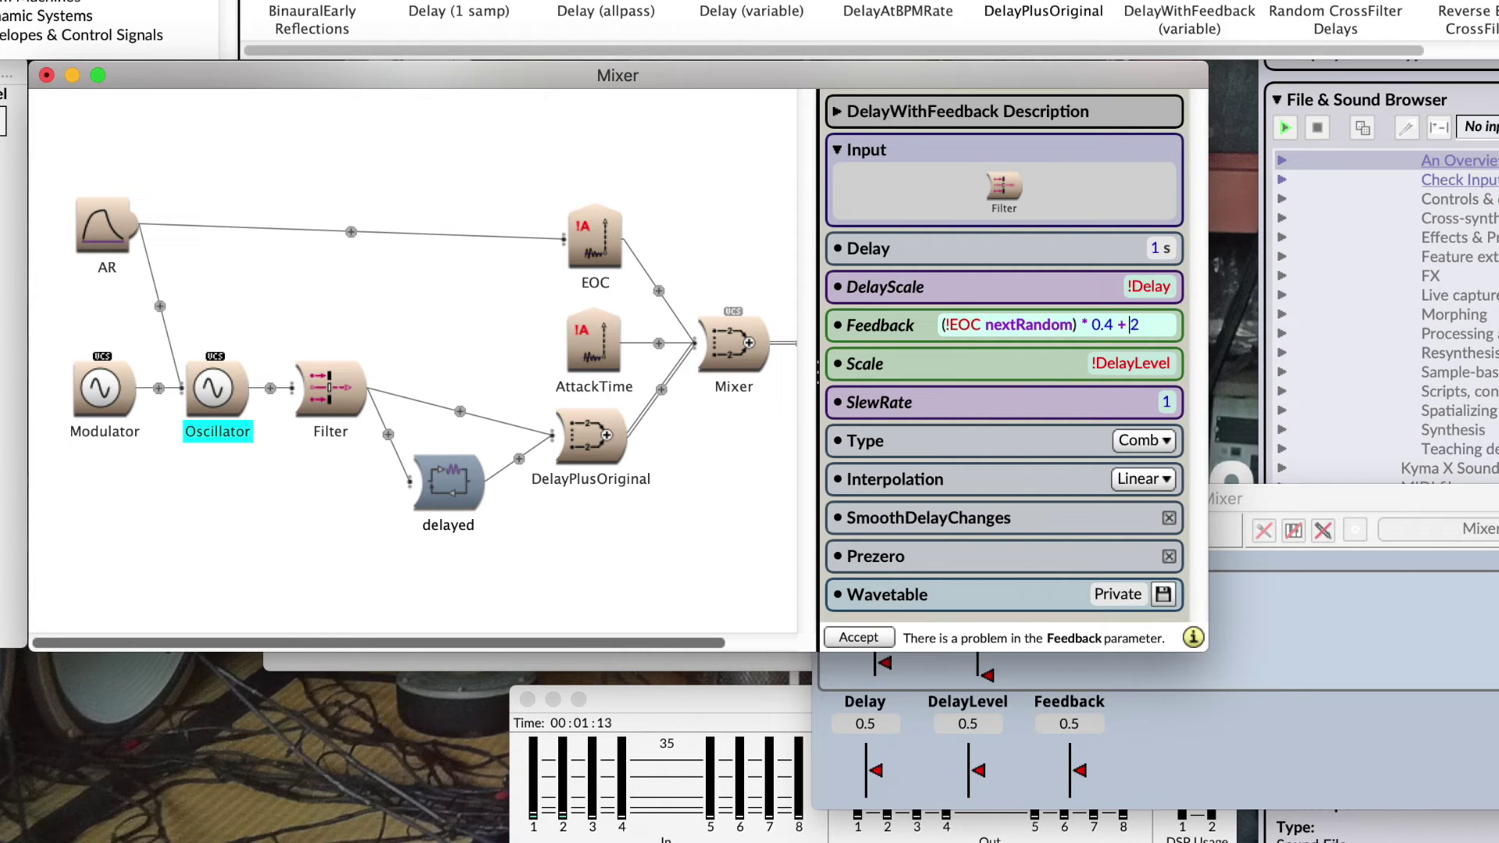
{"action": "type", "text": "."}
{"action": "left_click", "coordinate": [732, 343]}
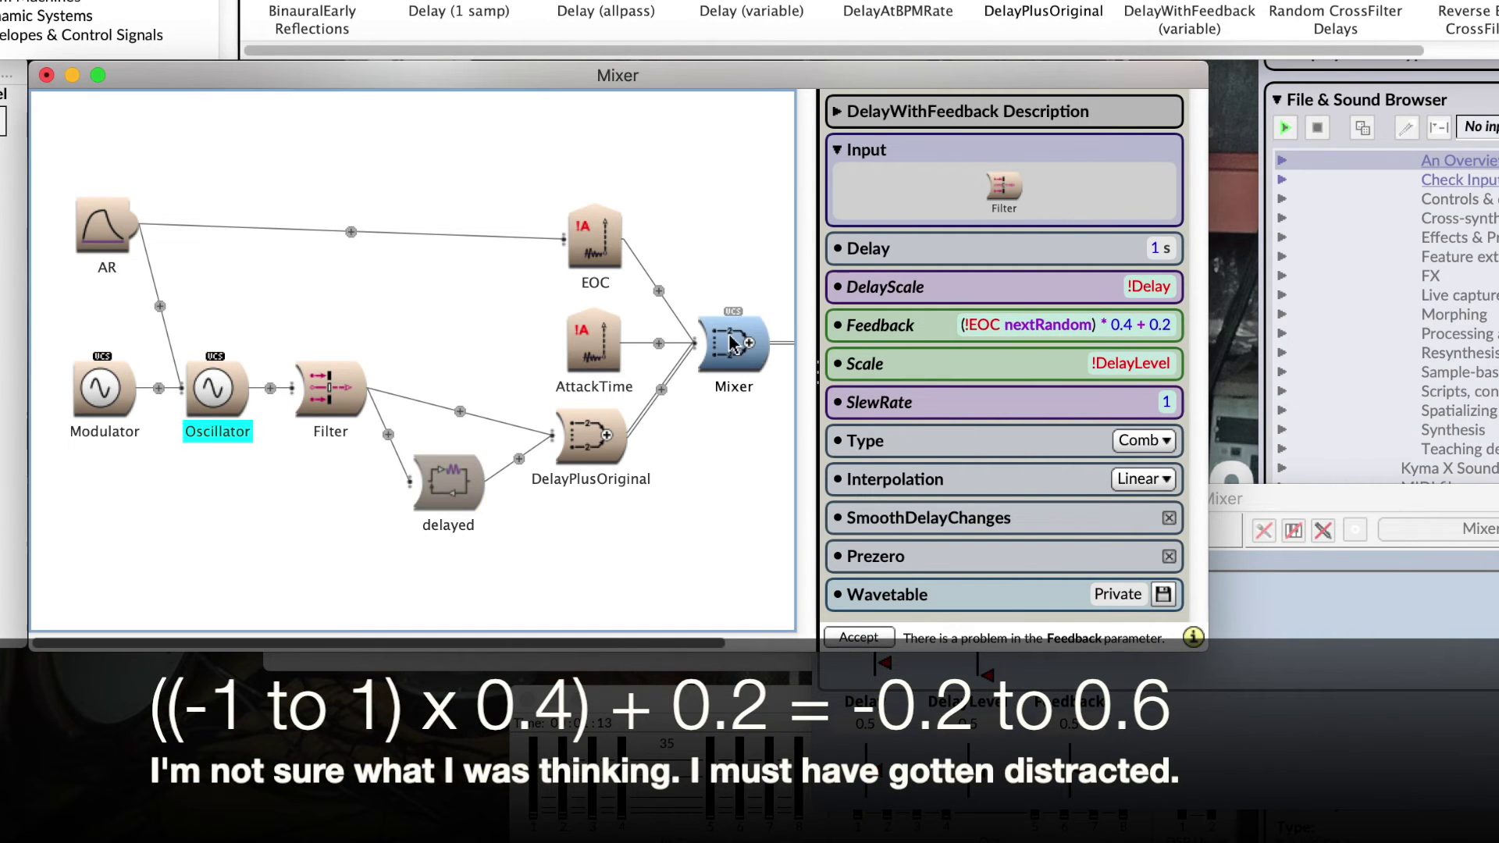
{"action": "key", "text": "super+p"}
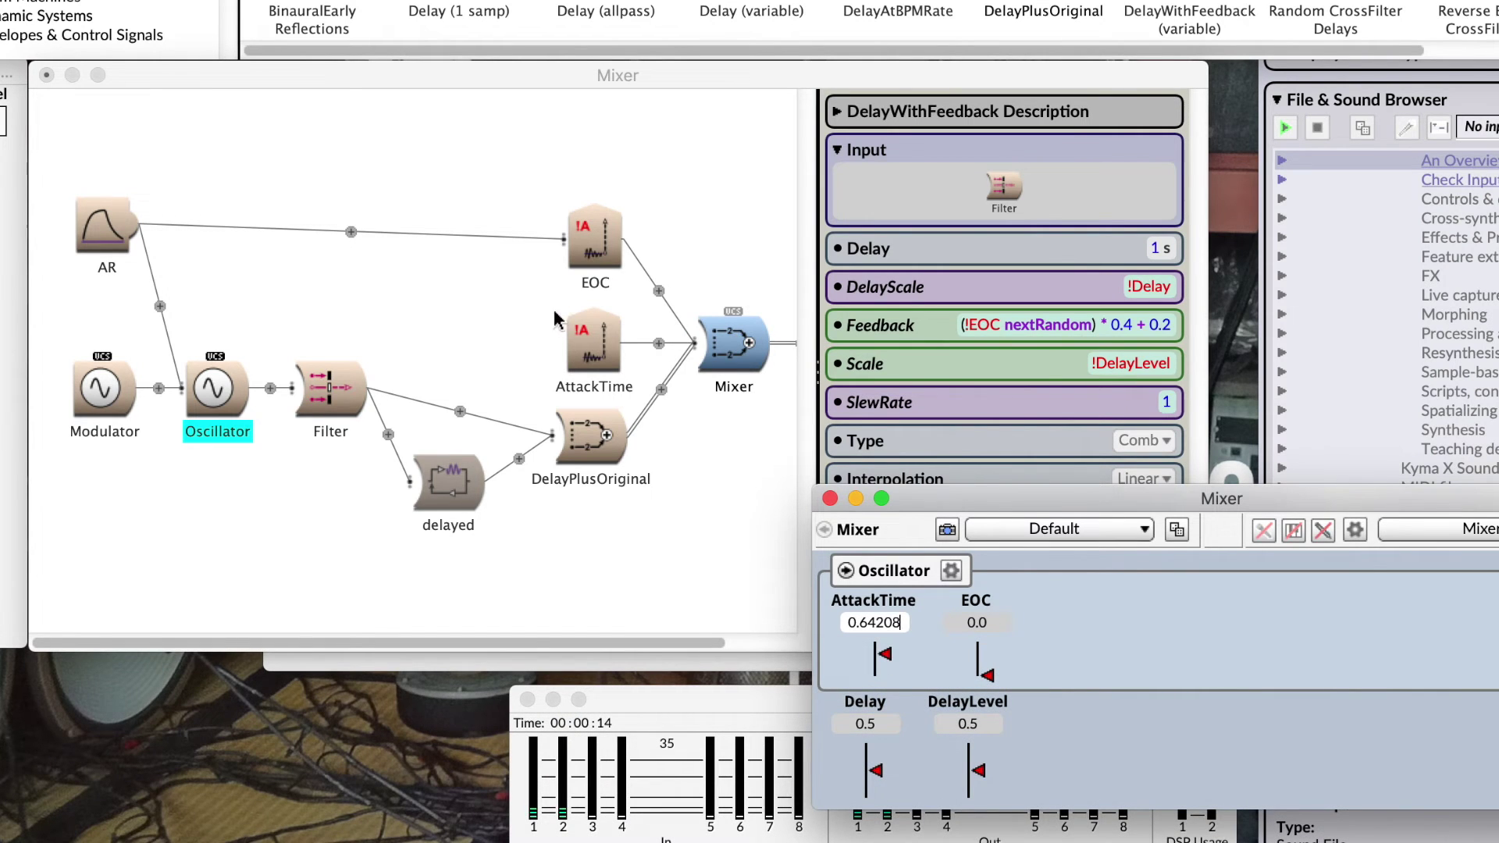
Step: Widen the signal flow window and inspect the DelayPlusOriginal and AttackTime Sounds
{"action": "left_click", "coordinate": [507, 322]}
{"action": "left_click_drag", "start_coordinate": [1209, 507], "coordinate": [1449, 507]}
{"action": "left_click", "coordinate": [673, 474]}
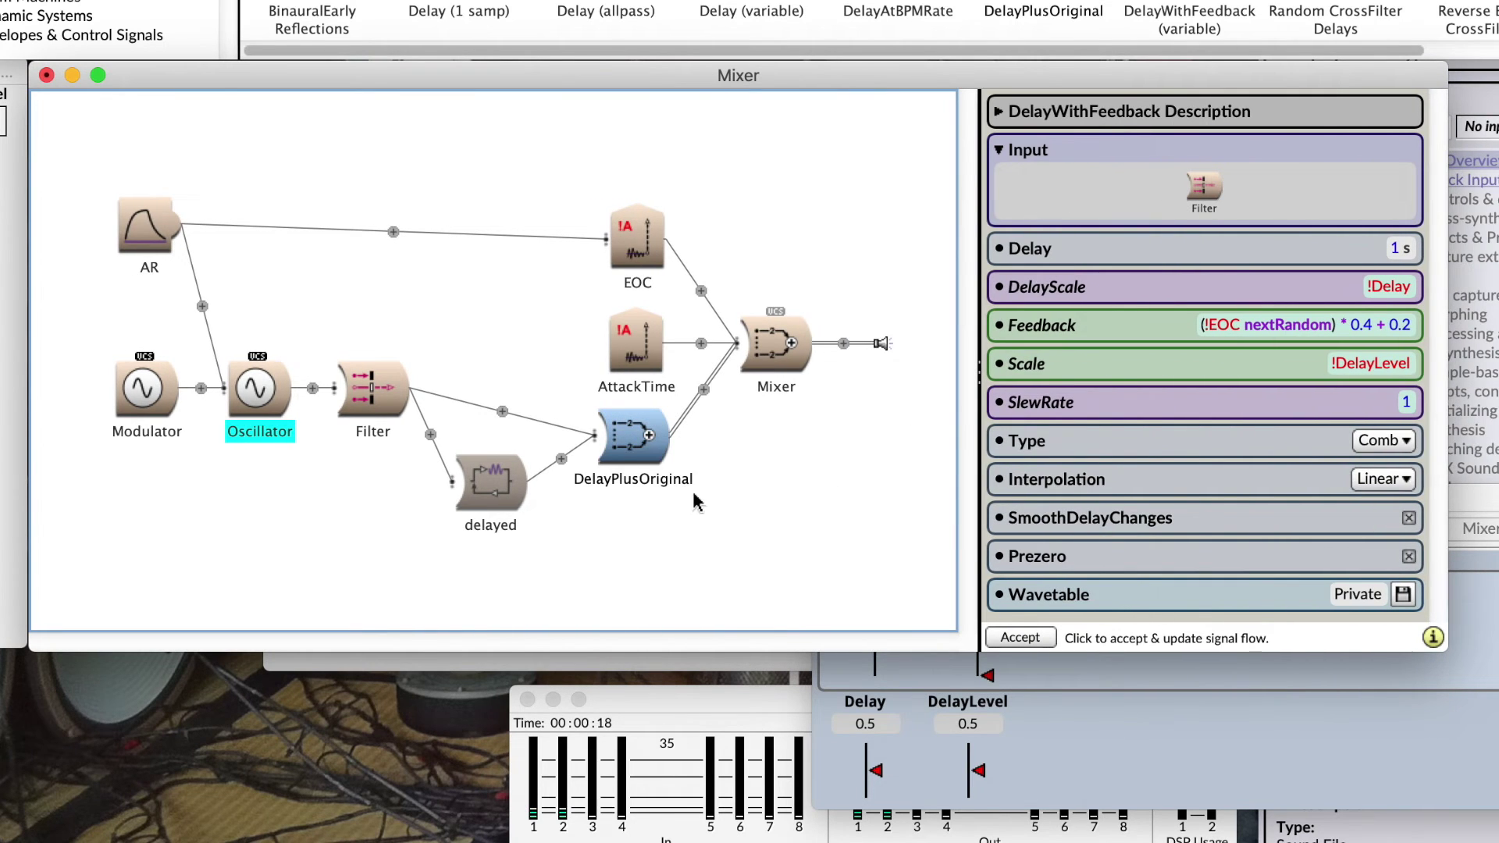
{"action": "left_click", "coordinate": [497, 334]}
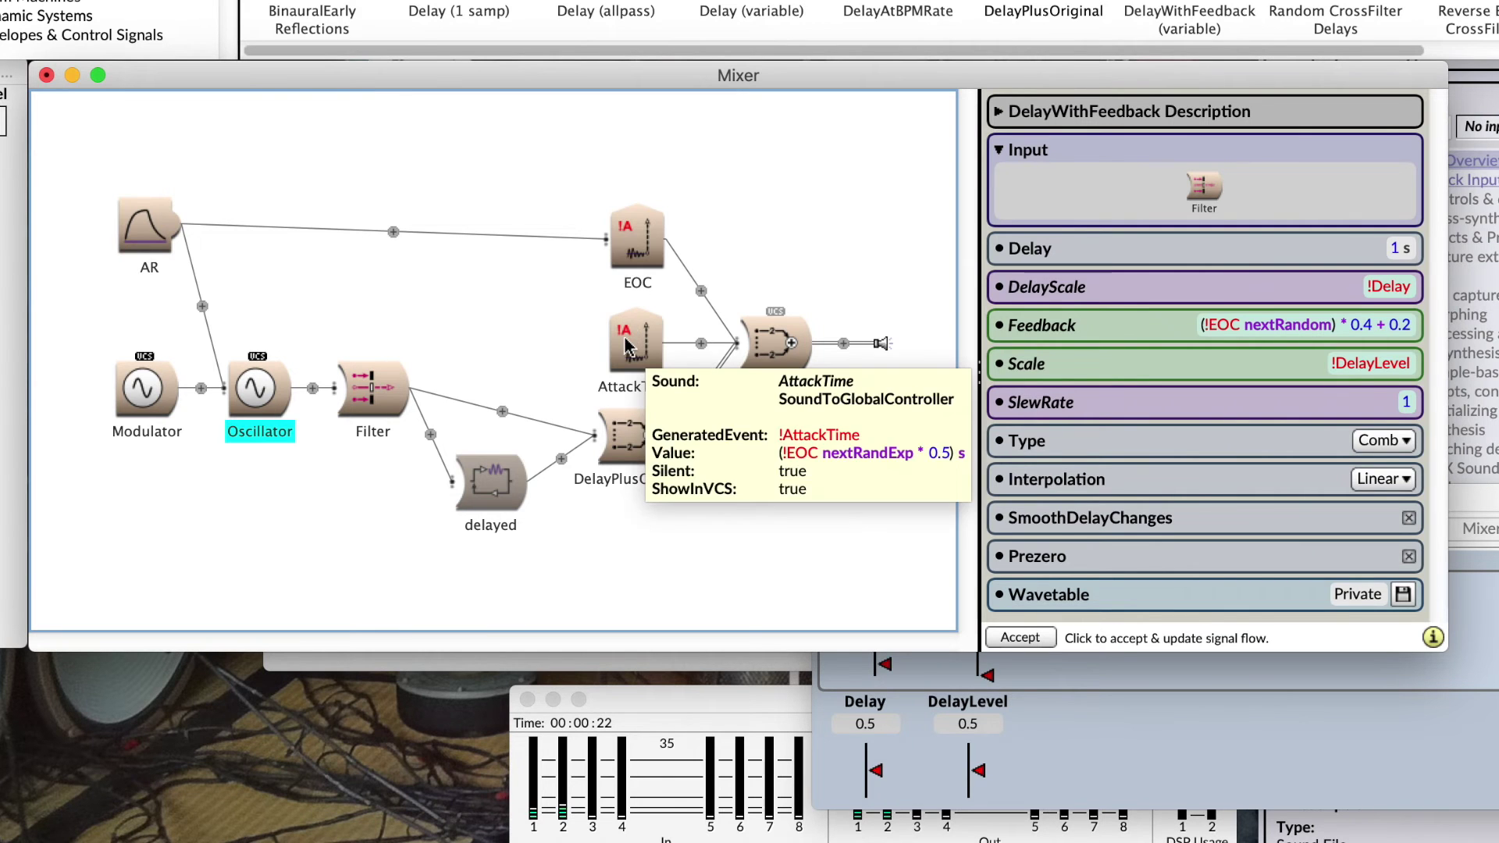
{"action": "left_click", "coordinate": [627, 344]}
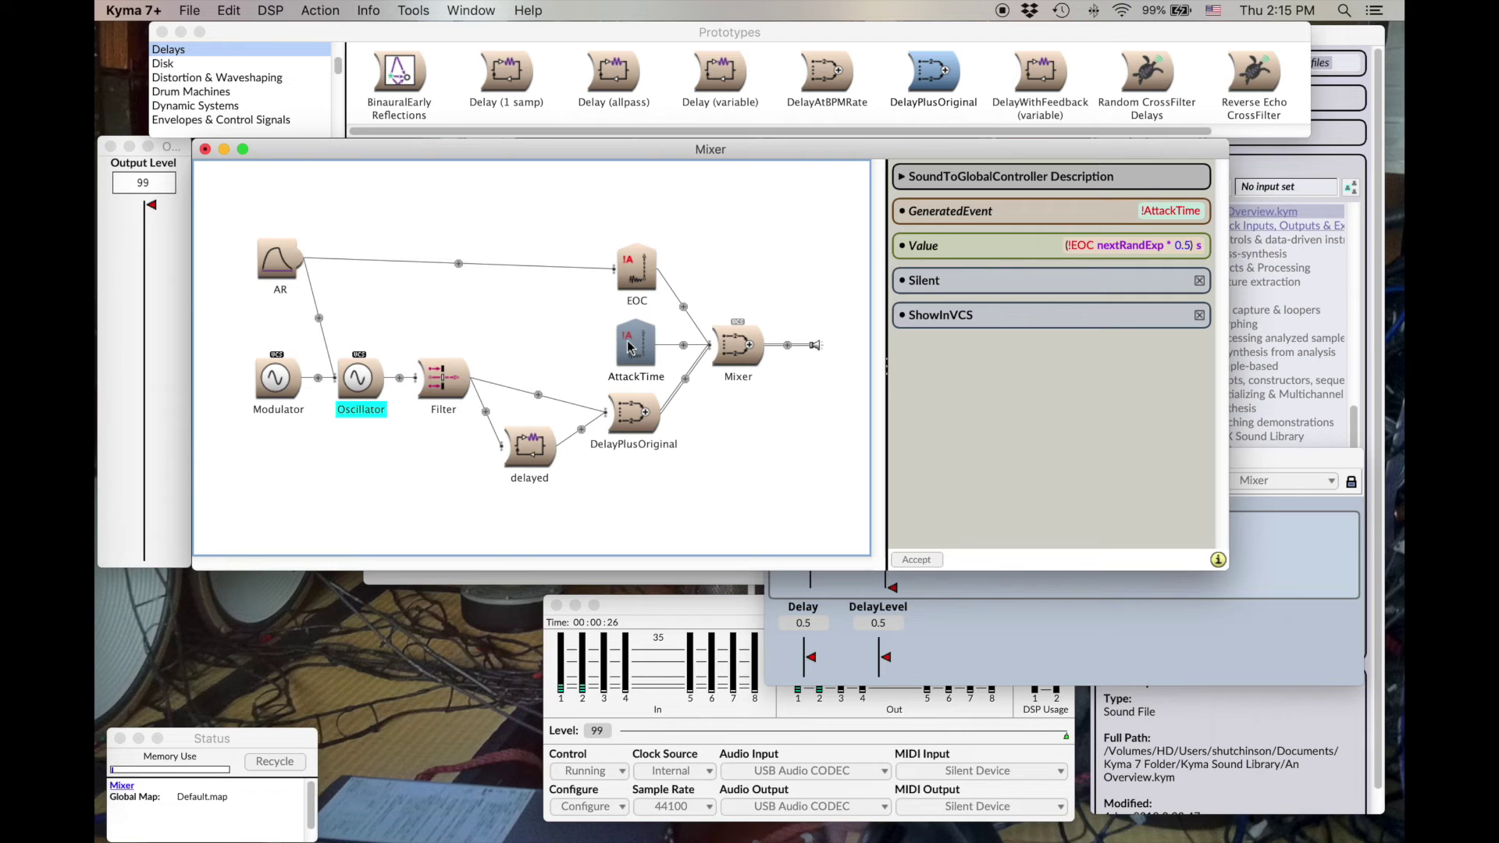
{"action": "left_click", "coordinate": [636, 406]}
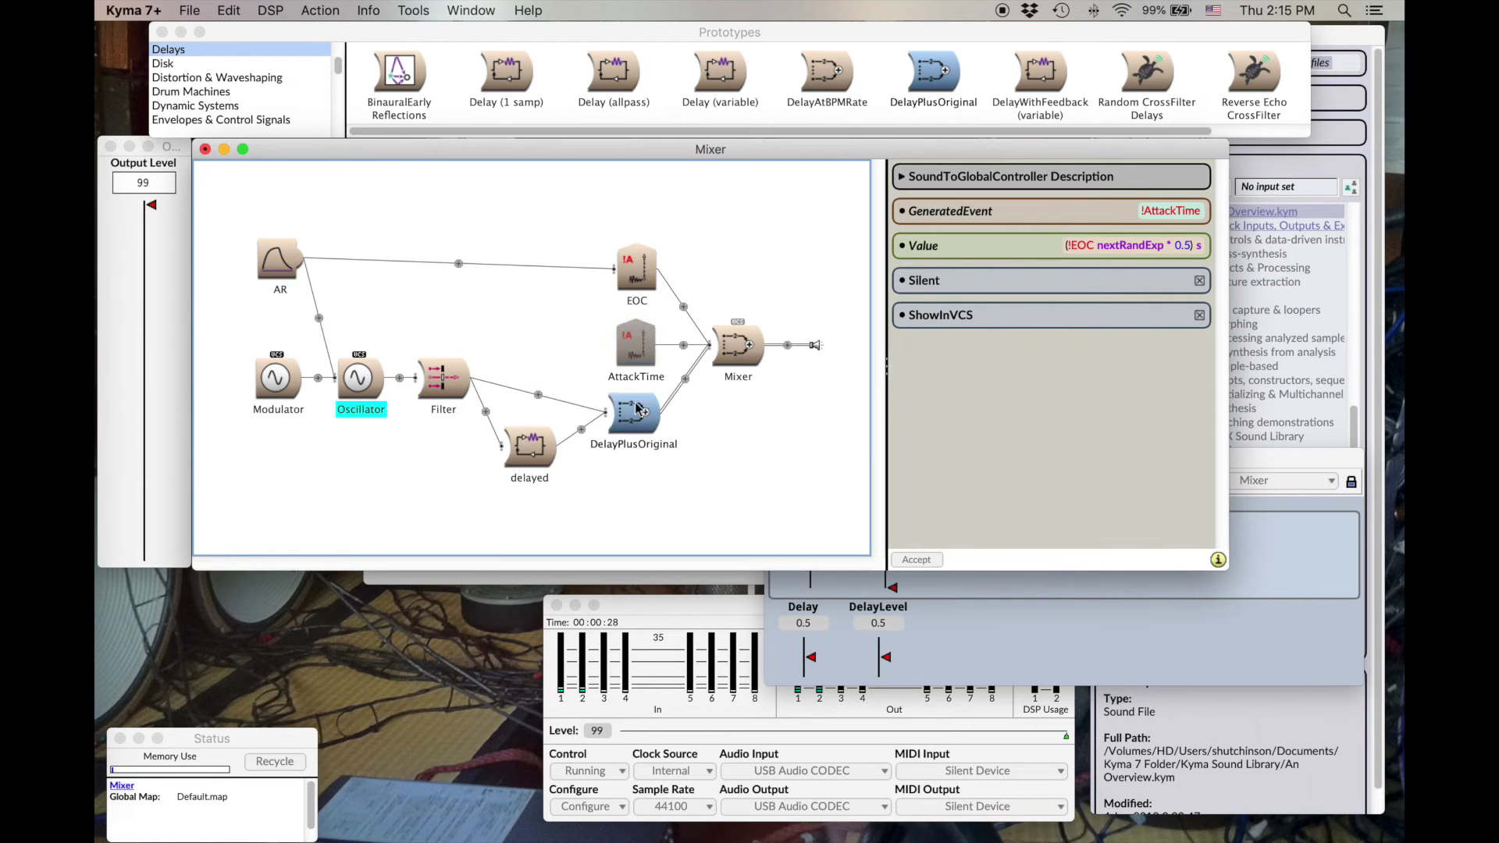
Step: Restore the delayed Sound's Feedback to !Feedback and play the Mixer
{"action": "left_click", "coordinate": [540, 463]}
{"action": "left_click", "coordinate": [1163, 332]}
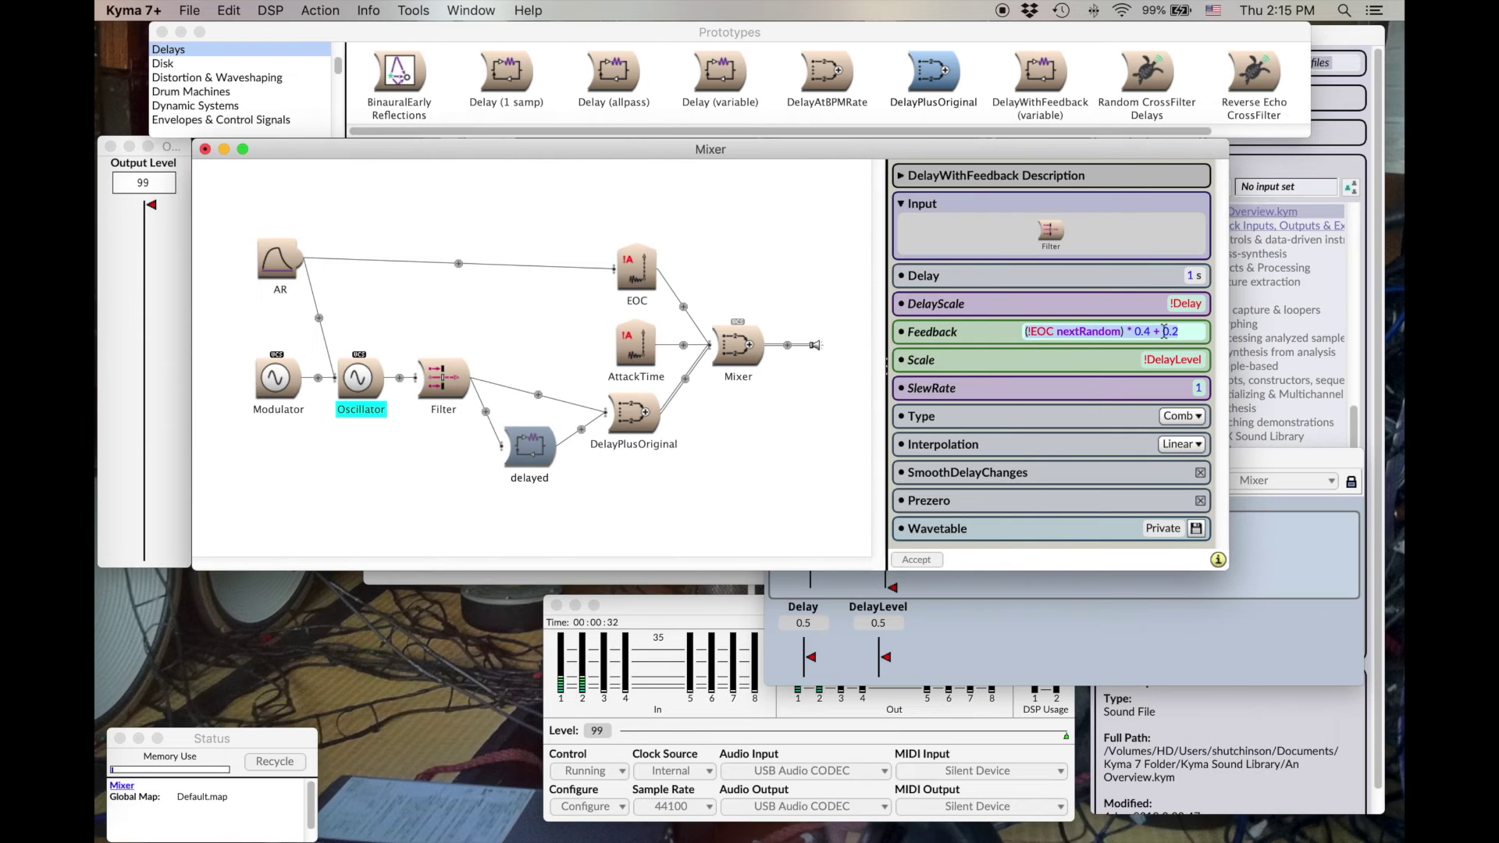
{"action": "type", "text": "!Feedback"}
{"action": "left_click", "coordinate": [573, 278]}
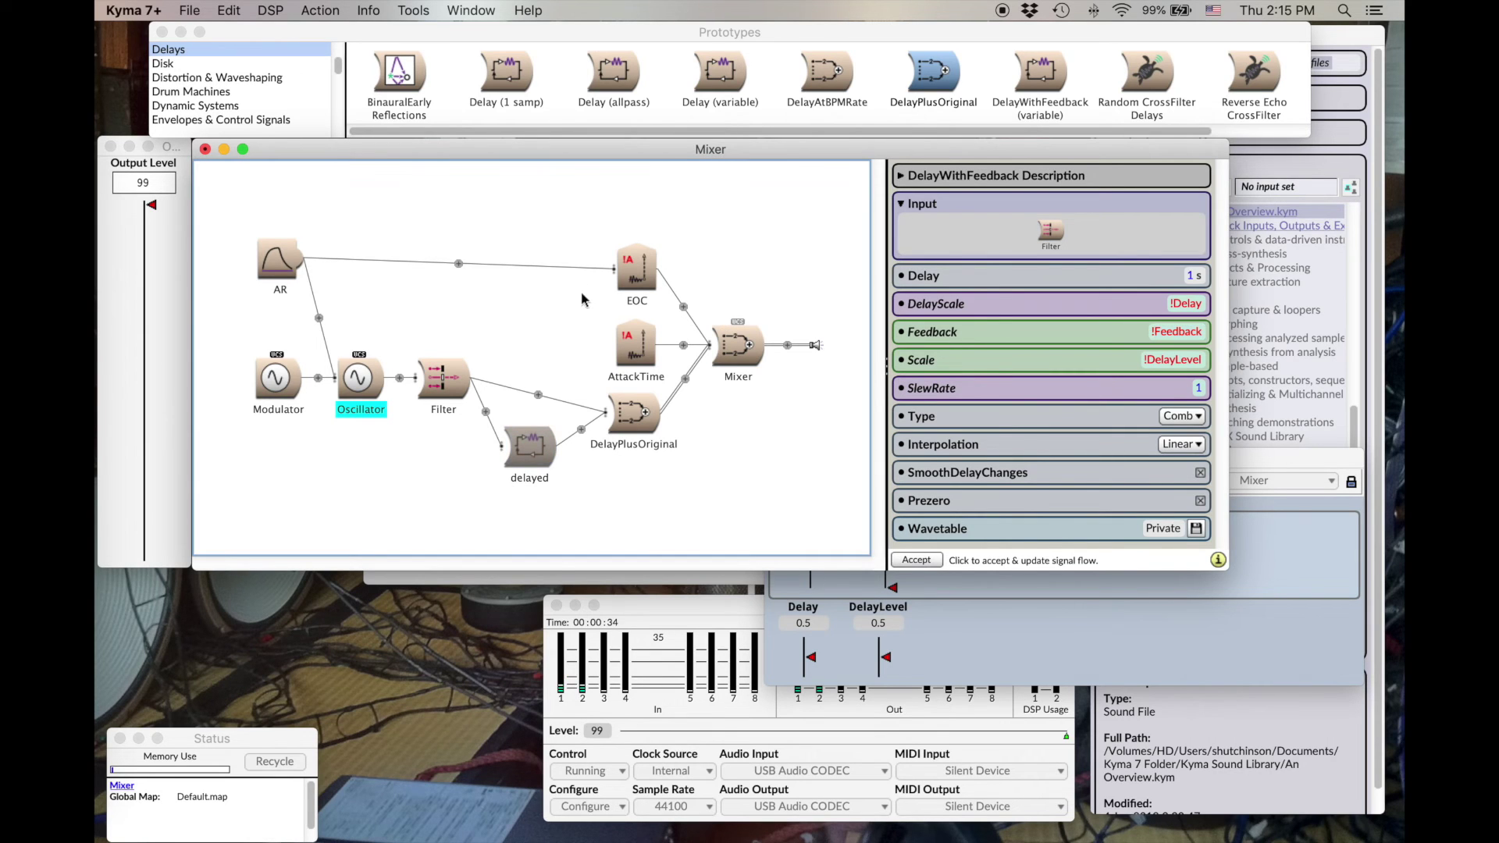
{"action": "left_click", "coordinate": [739, 344]}
{"action": "key", "text": "ctrl+space"}
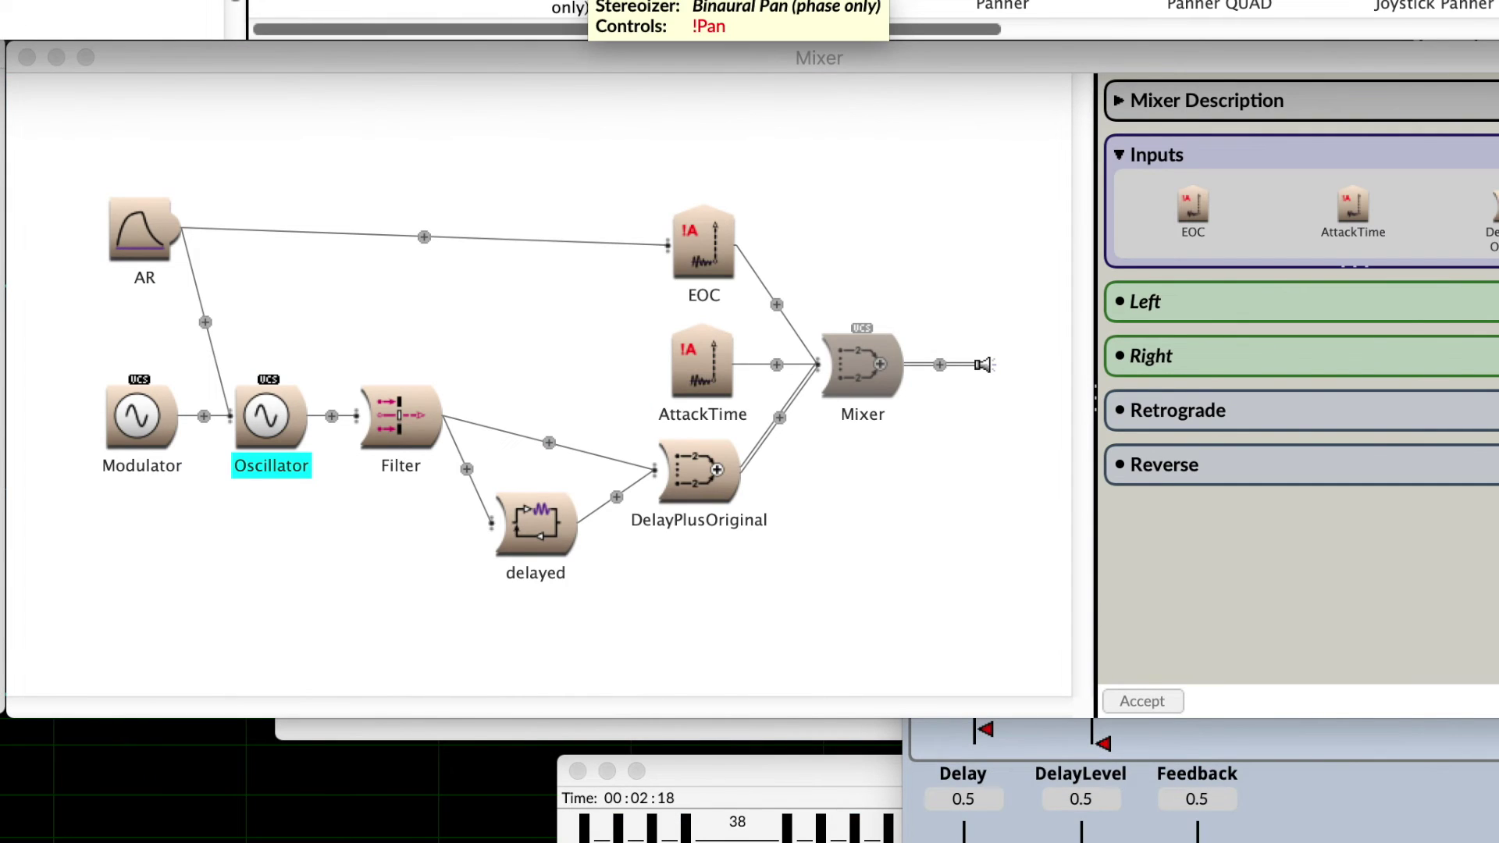
Step: Find the Panner among the prototypes and insert it between the Mixer and the output
{"action": "key", "text": "ctrl+f"}
{"action": "type", "text": "pa"}
{"action": "key", "text": "Return"}
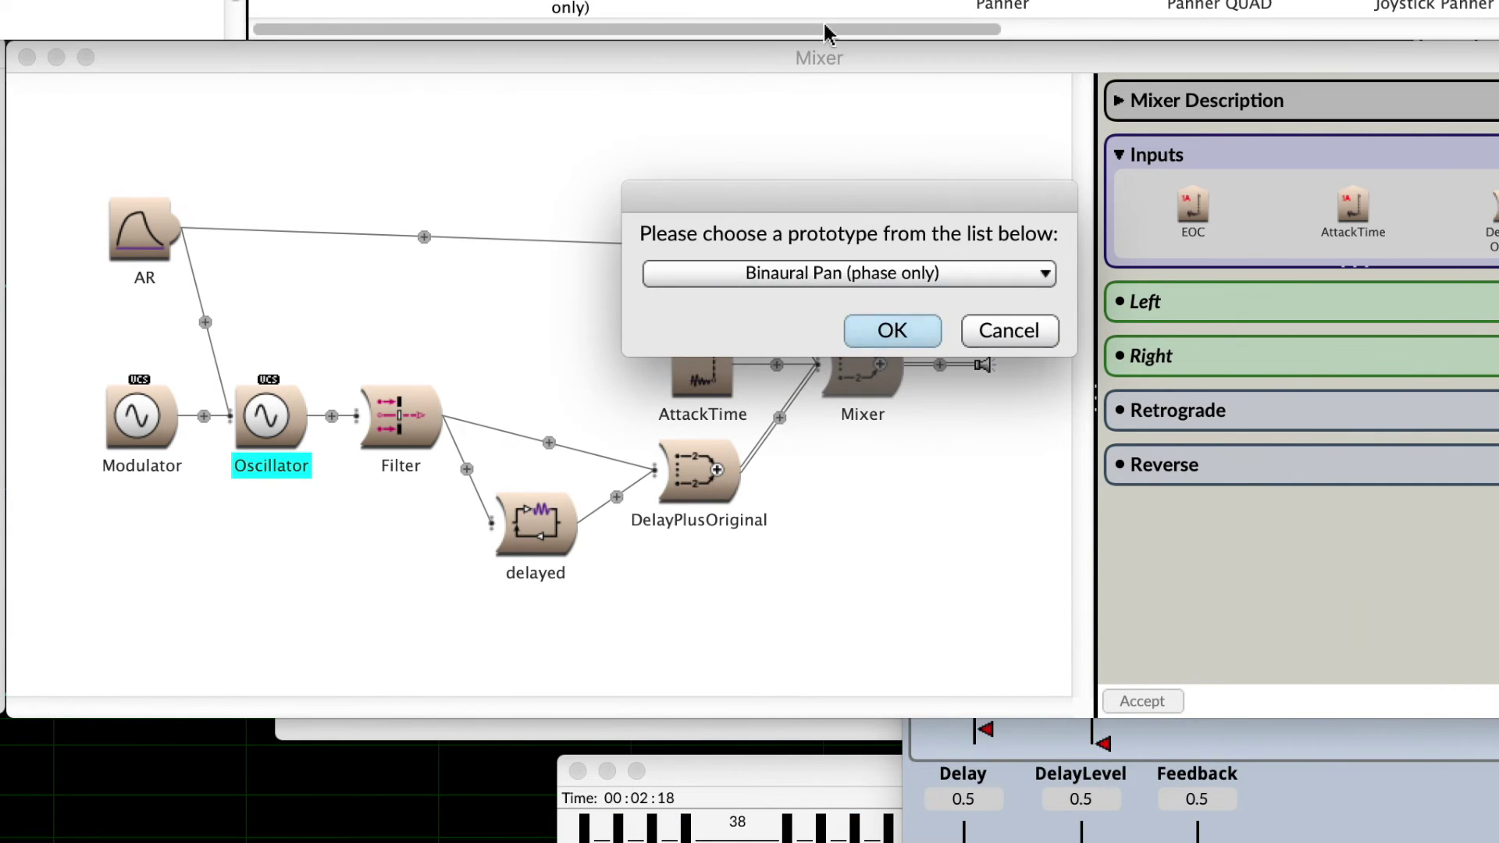
{"action": "left_click", "coordinate": [906, 282]}
{"action": "left_click", "coordinate": [890, 625]}
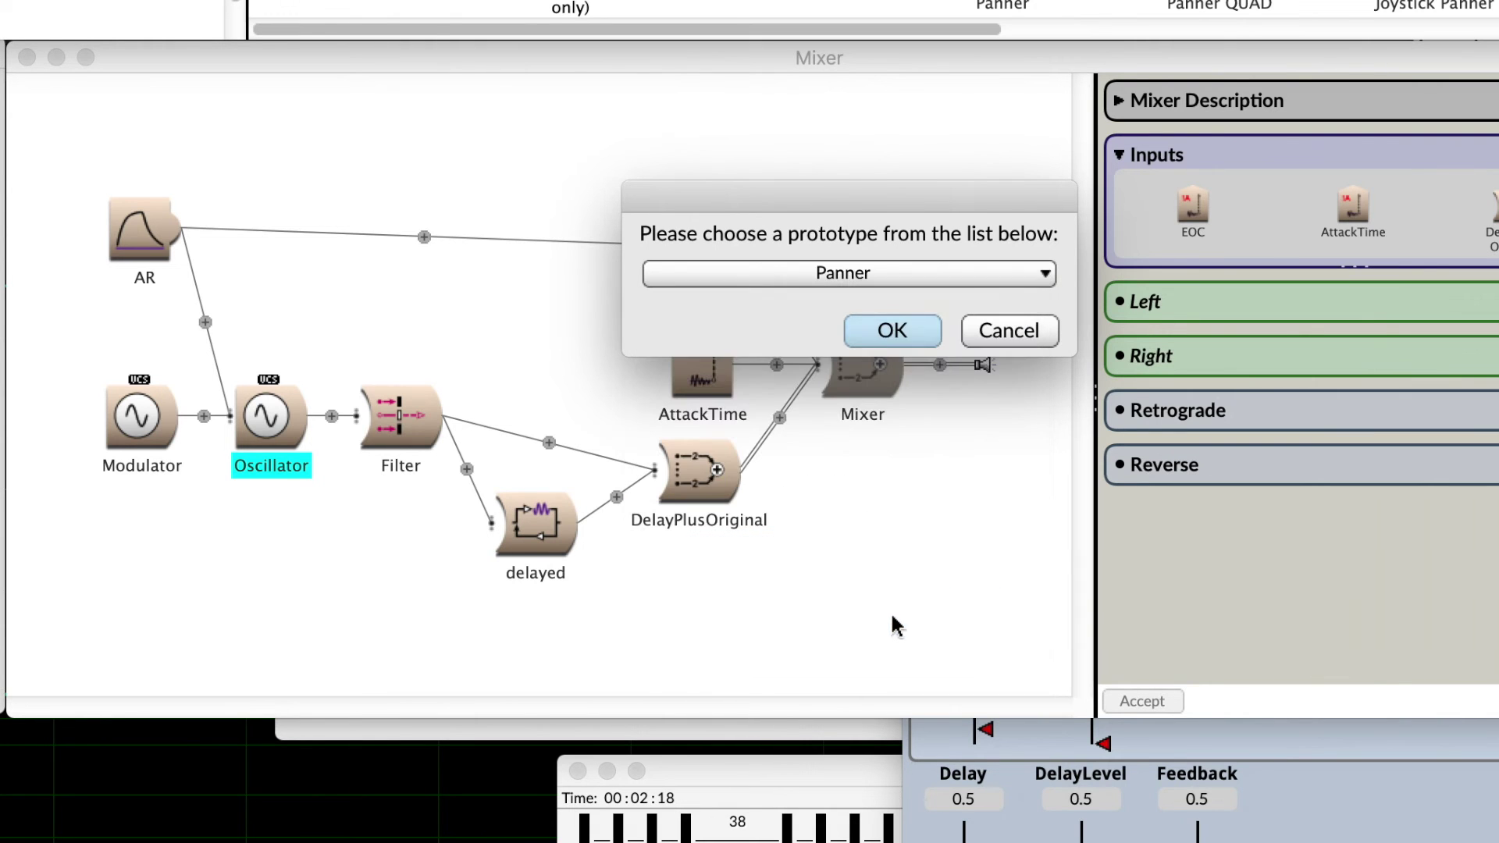
{"action": "left_click", "coordinate": [890, 329]}
{"action": "left_click_drag", "start_coordinate": [1121, 68], "coordinate": [835, 344]}
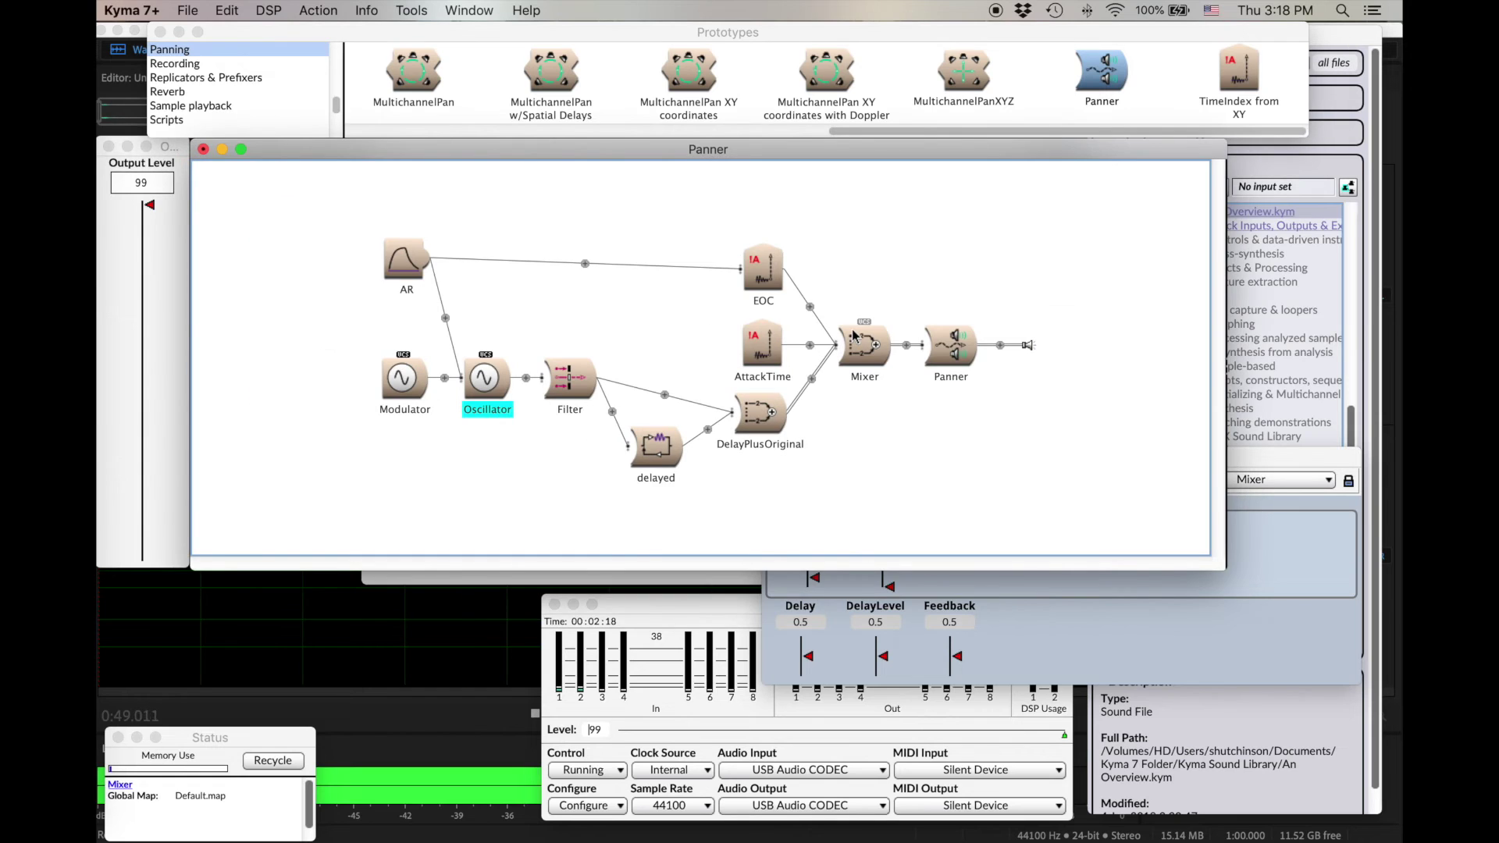
Step: Search the prototypes for "repli", choose Replicator and insert it between the Panner and the output
{"action": "key", "text": "ctrl+b"}
{"action": "type", "text": "repli"}
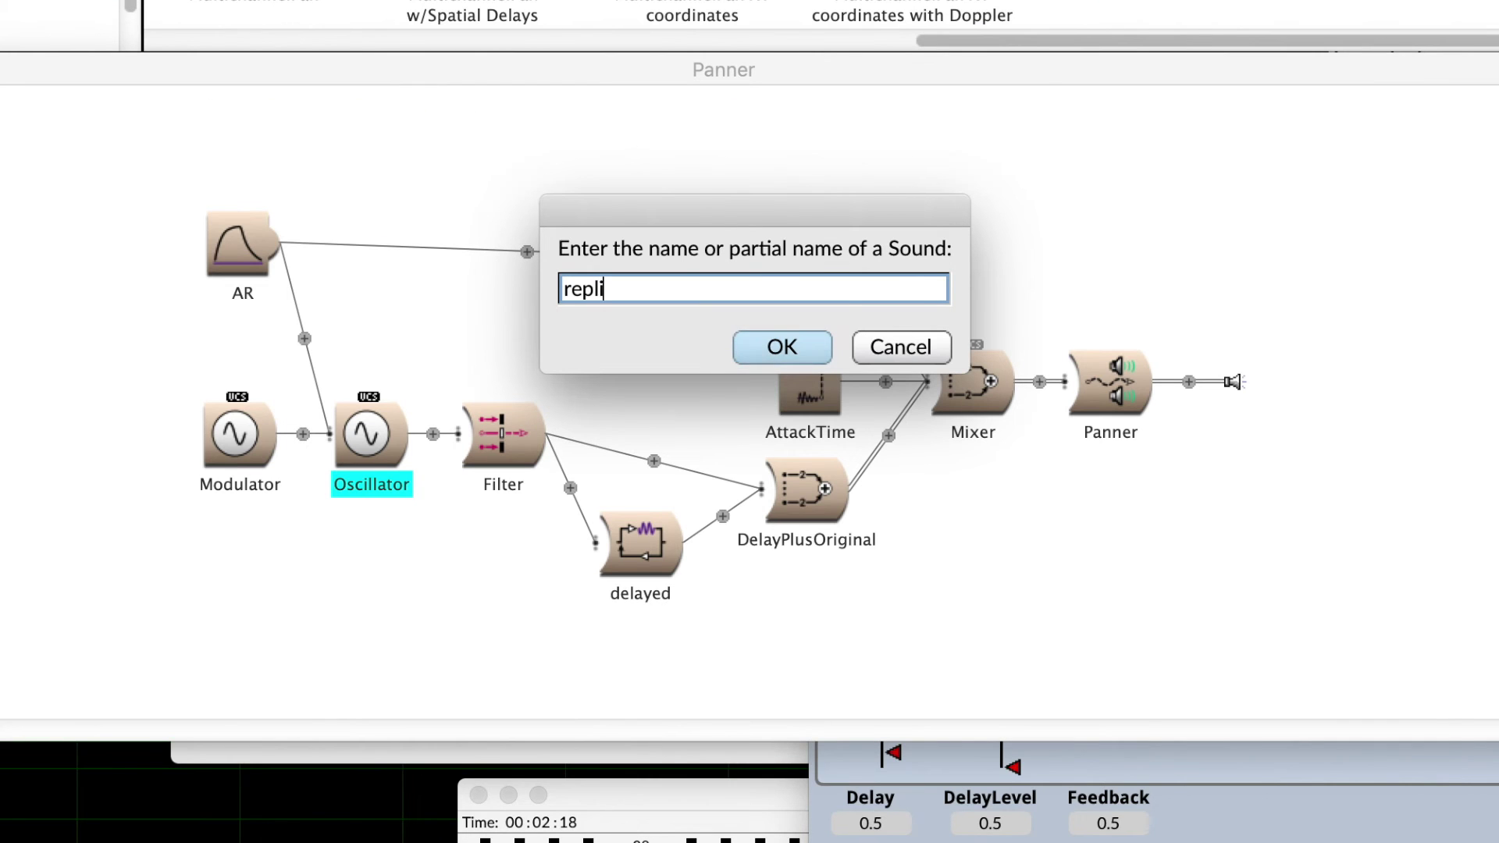
{"action": "key", "text": "Return"}
{"action": "left_click", "coordinate": [877, 295]}
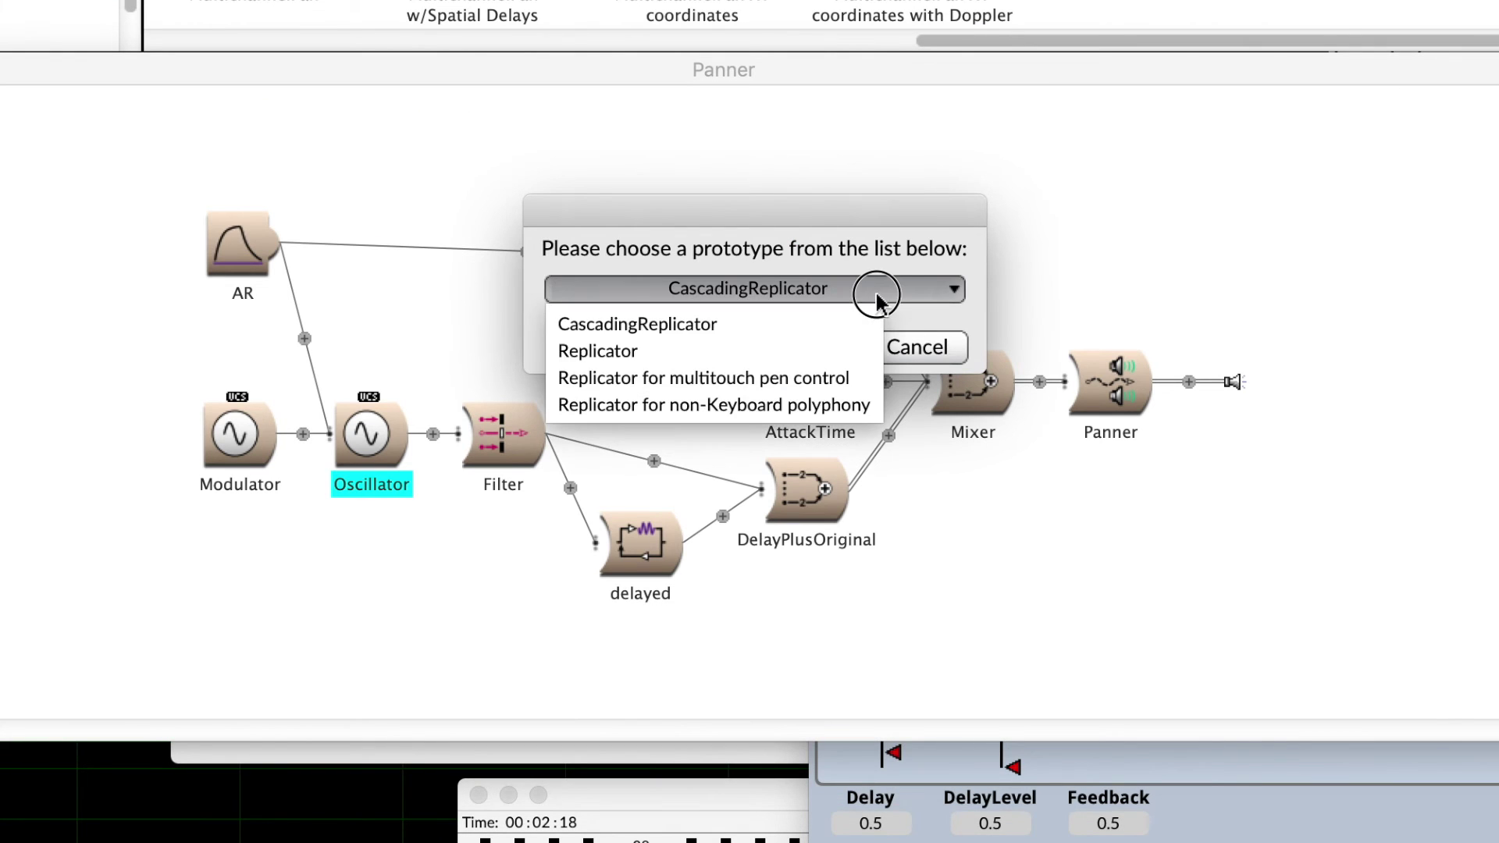
{"action": "left_click", "coordinate": [834, 350]}
{"action": "left_click", "coordinate": [816, 347]}
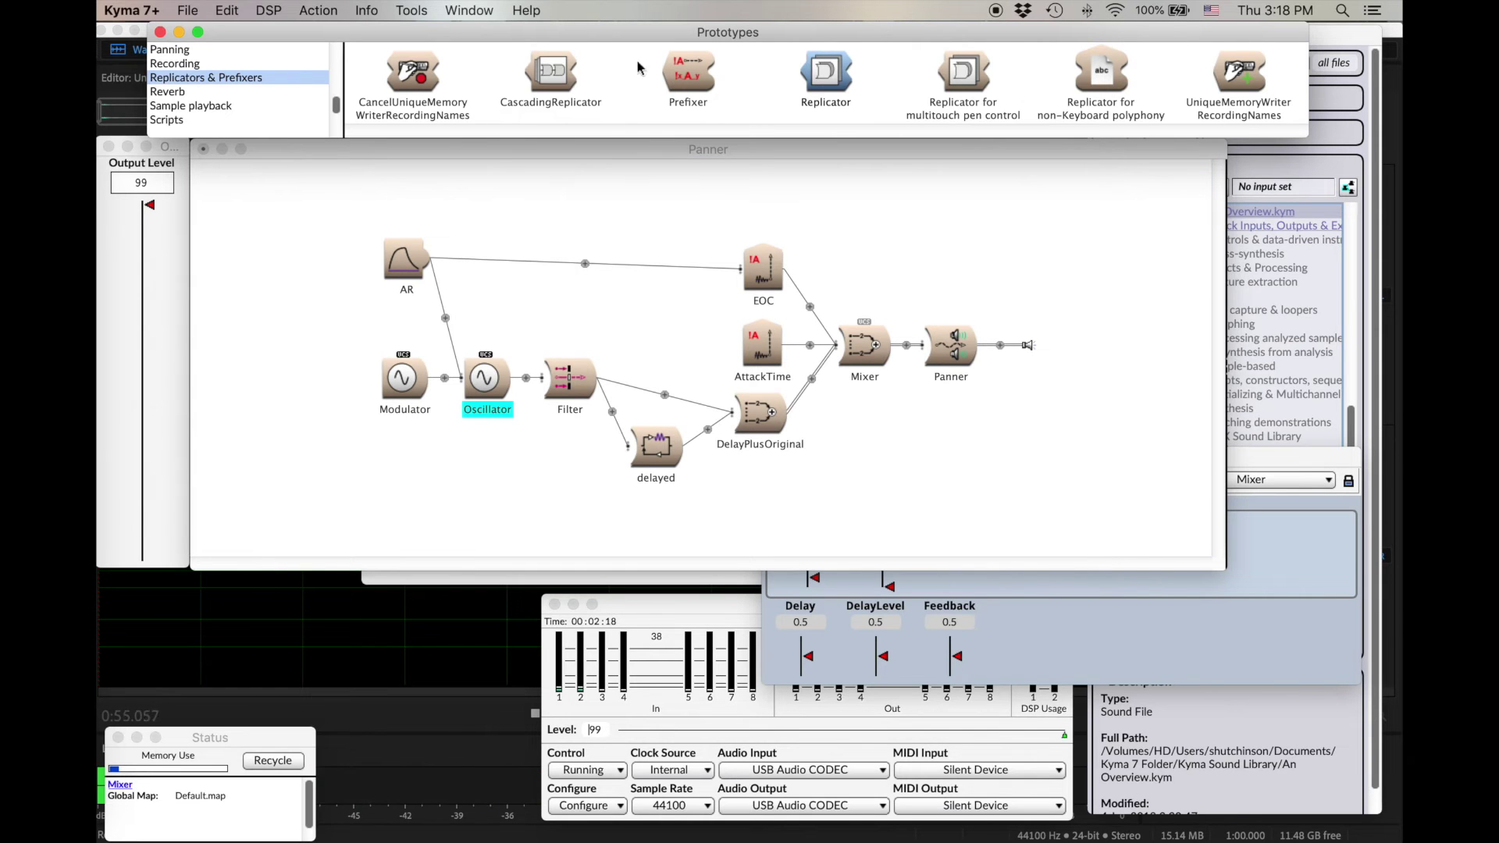
{"action": "left_click_drag", "start_coordinate": [834, 81], "coordinate": [1015, 344]}
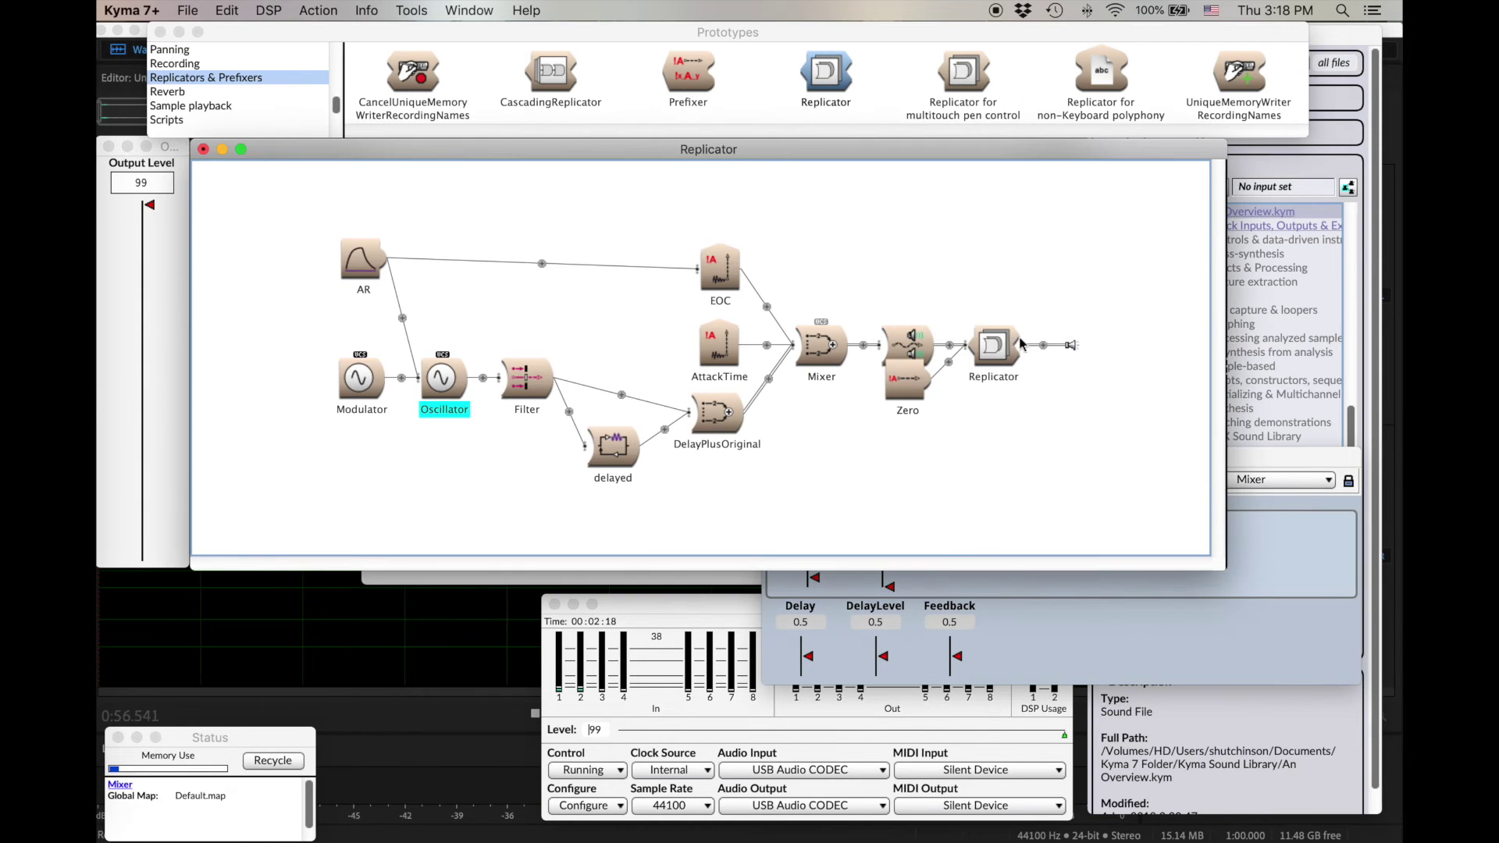
Step: Set the Panner's Pan parameter to !Pan
{"action": "double_click", "coordinate": [908, 345]}
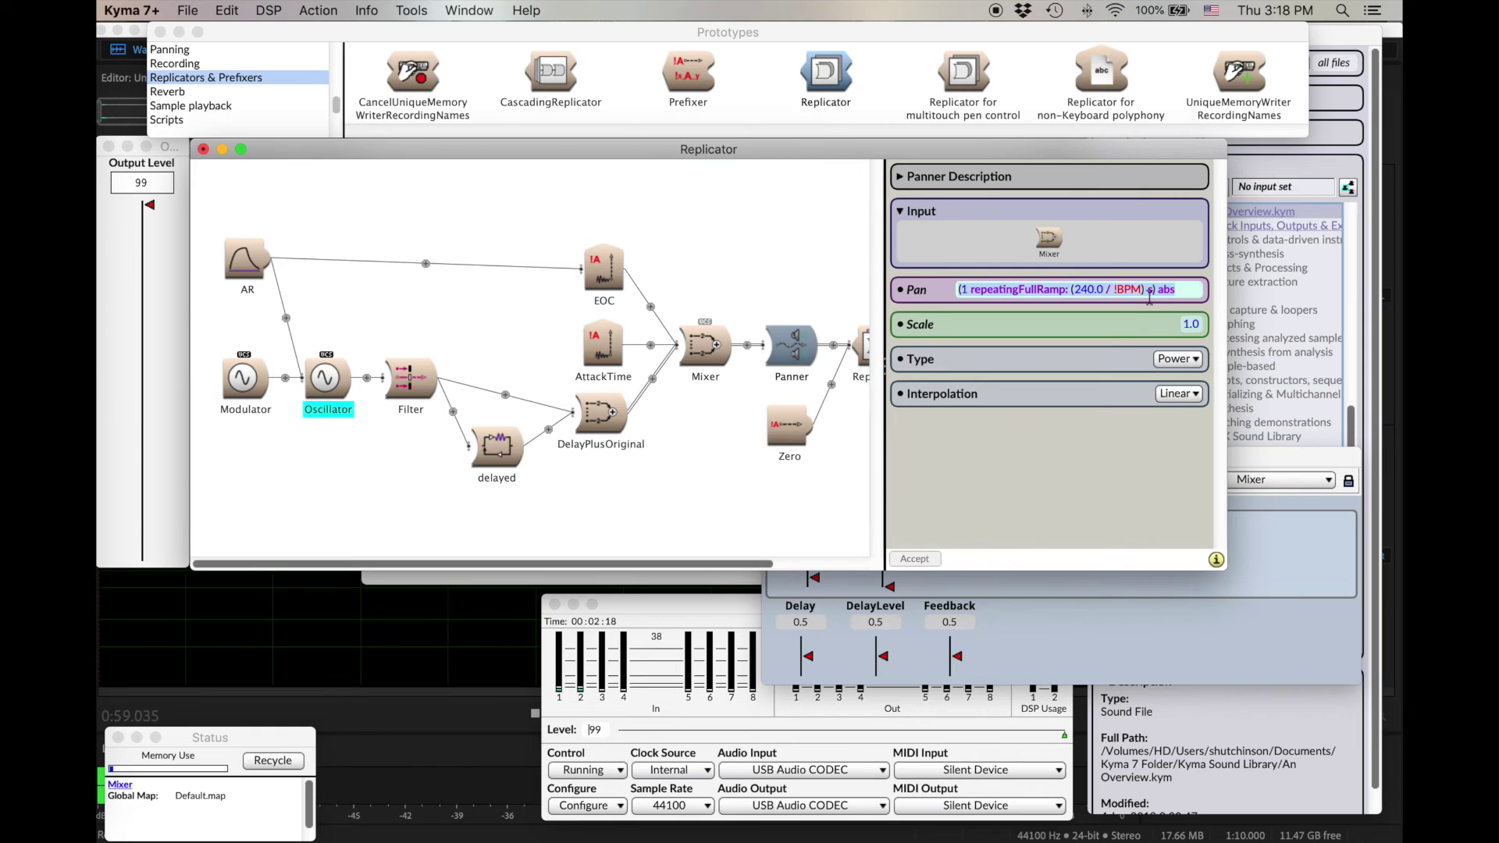
{"action": "type", "text": "!Pan"}
{"action": "left_click", "coordinate": [702, 243]}
Step: Set the Replicator's Number to 8 and play the Replicator
{"action": "scroll", "coordinate": [742, 359], "scroll_direction": "right", "scroll_amount": 3}
{"action": "left_click", "coordinate": [768, 346]}
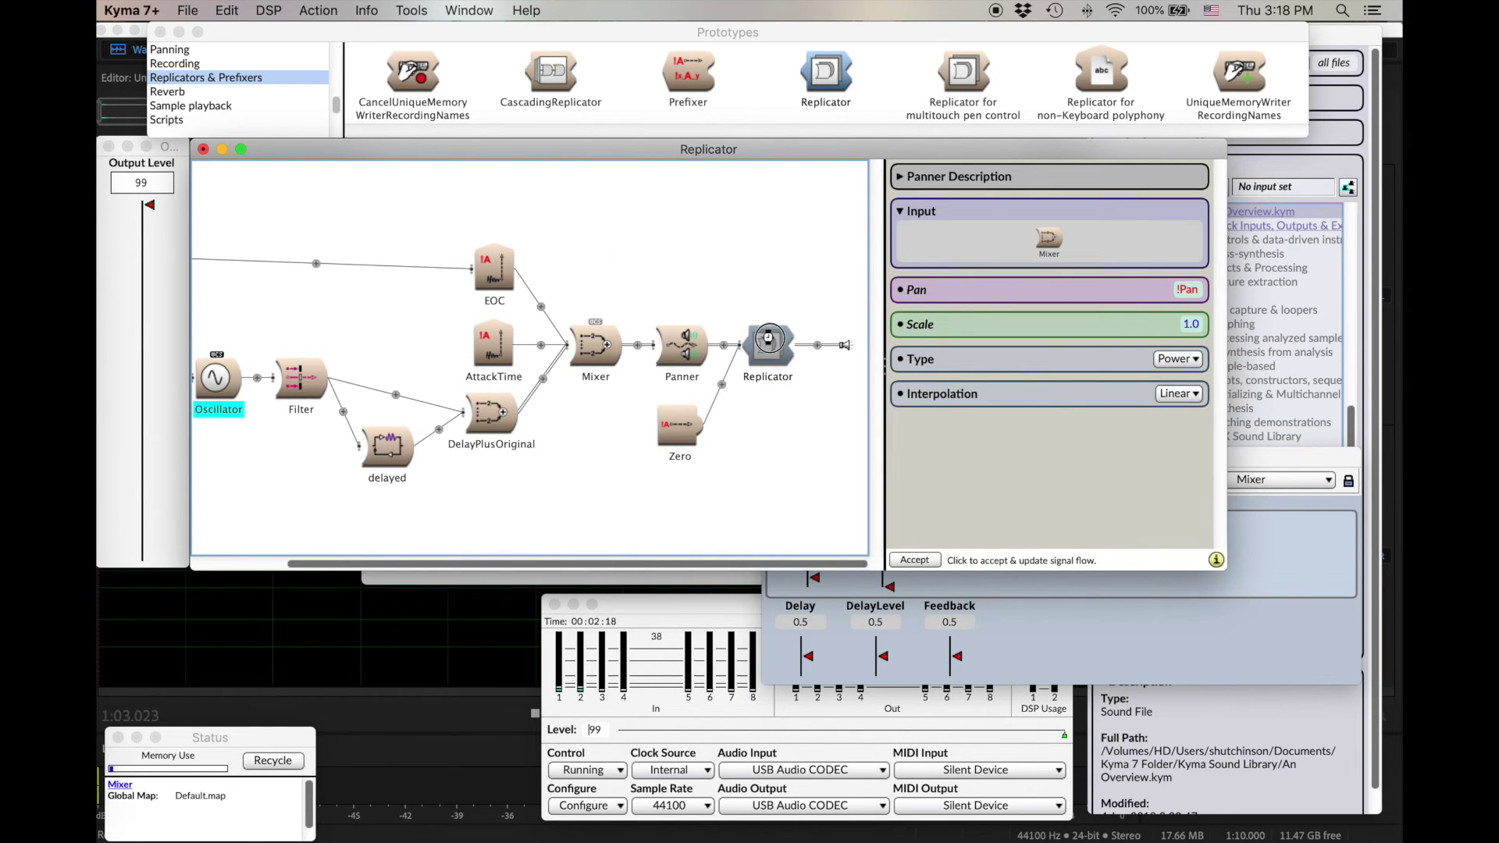
{"action": "left_click", "coordinate": [1199, 266]}
{"action": "type", "text": "8"}
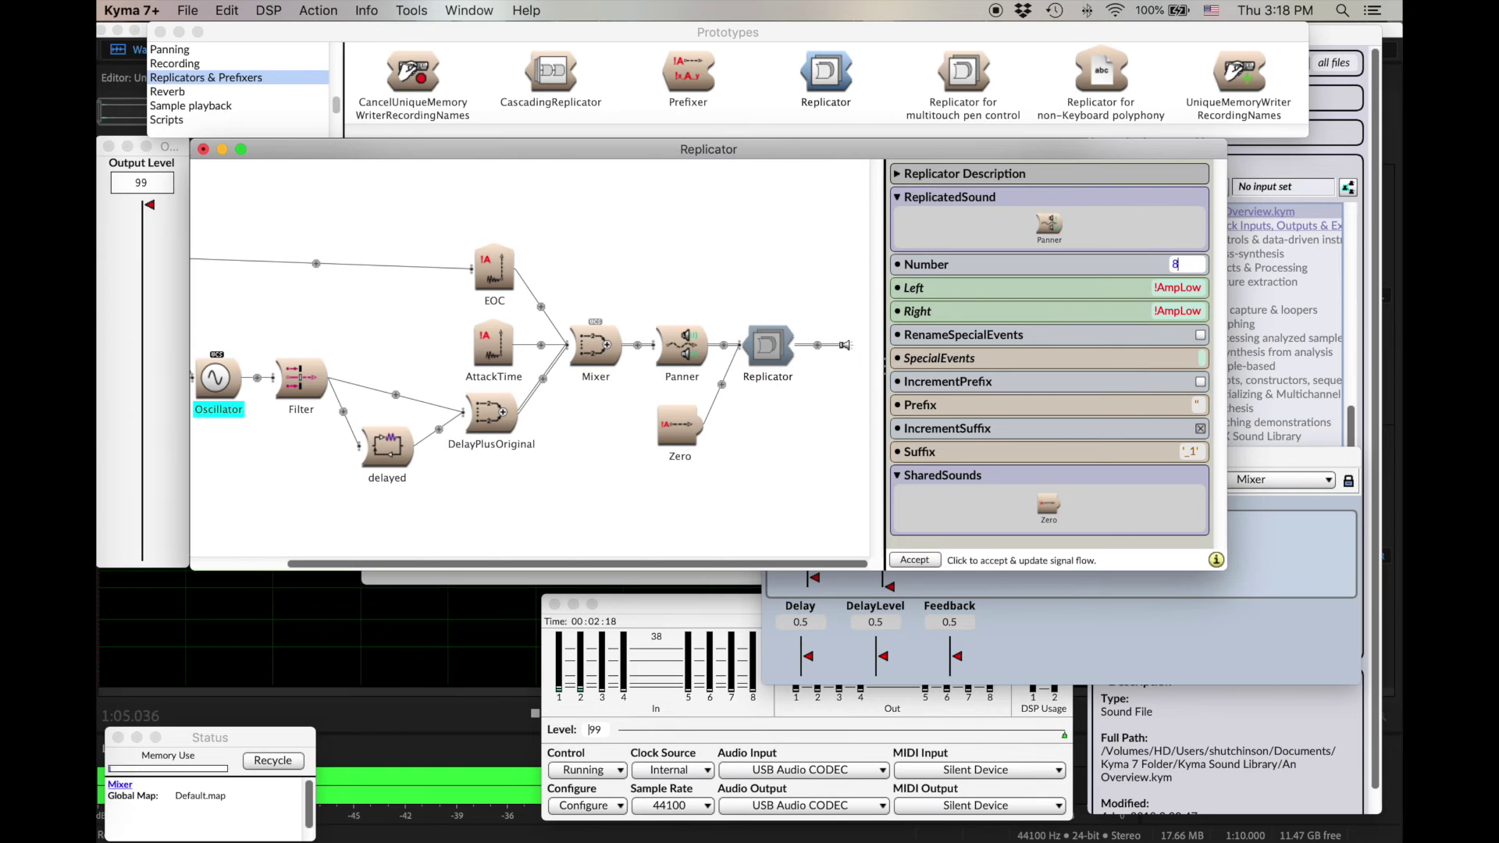
{"action": "left_click", "coordinate": [788, 353]}
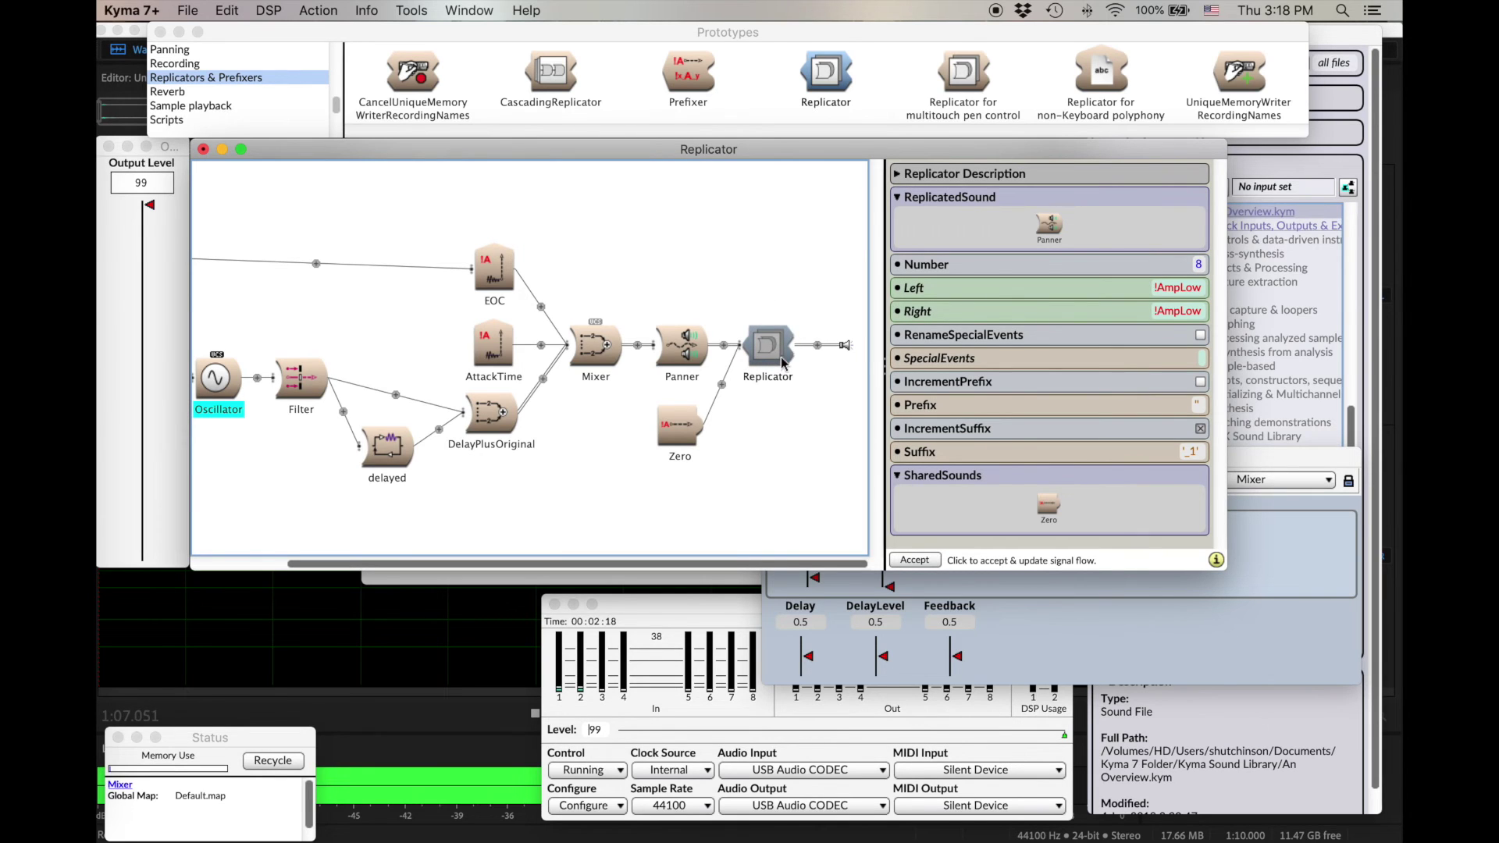
{"action": "key", "text": "ctrl+space"}
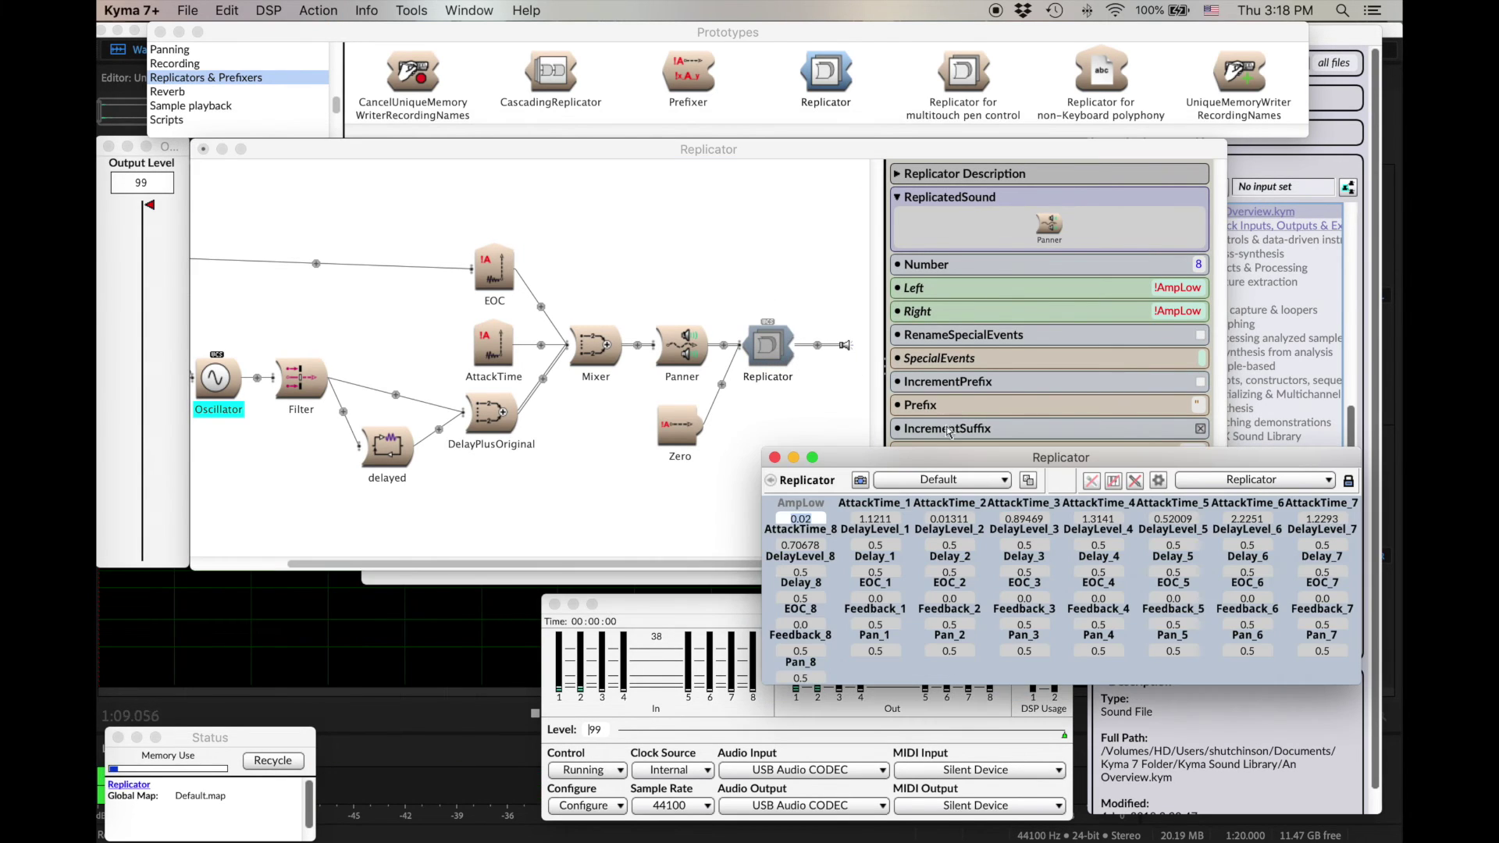
Step: Enlarge the virtual control surface to spread out all the faders, and try randomized values with AmpLow at about 0.29
{"action": "left_click_drag", "start_coordinate": [941, 459], "coordinate": [473, 91]}
{"action": "left_click_drag", "start_coordinate": [893, 312], "coordinate": [1363, 735]}
{"action": "left_click", "coordinate": [1159, 114]}
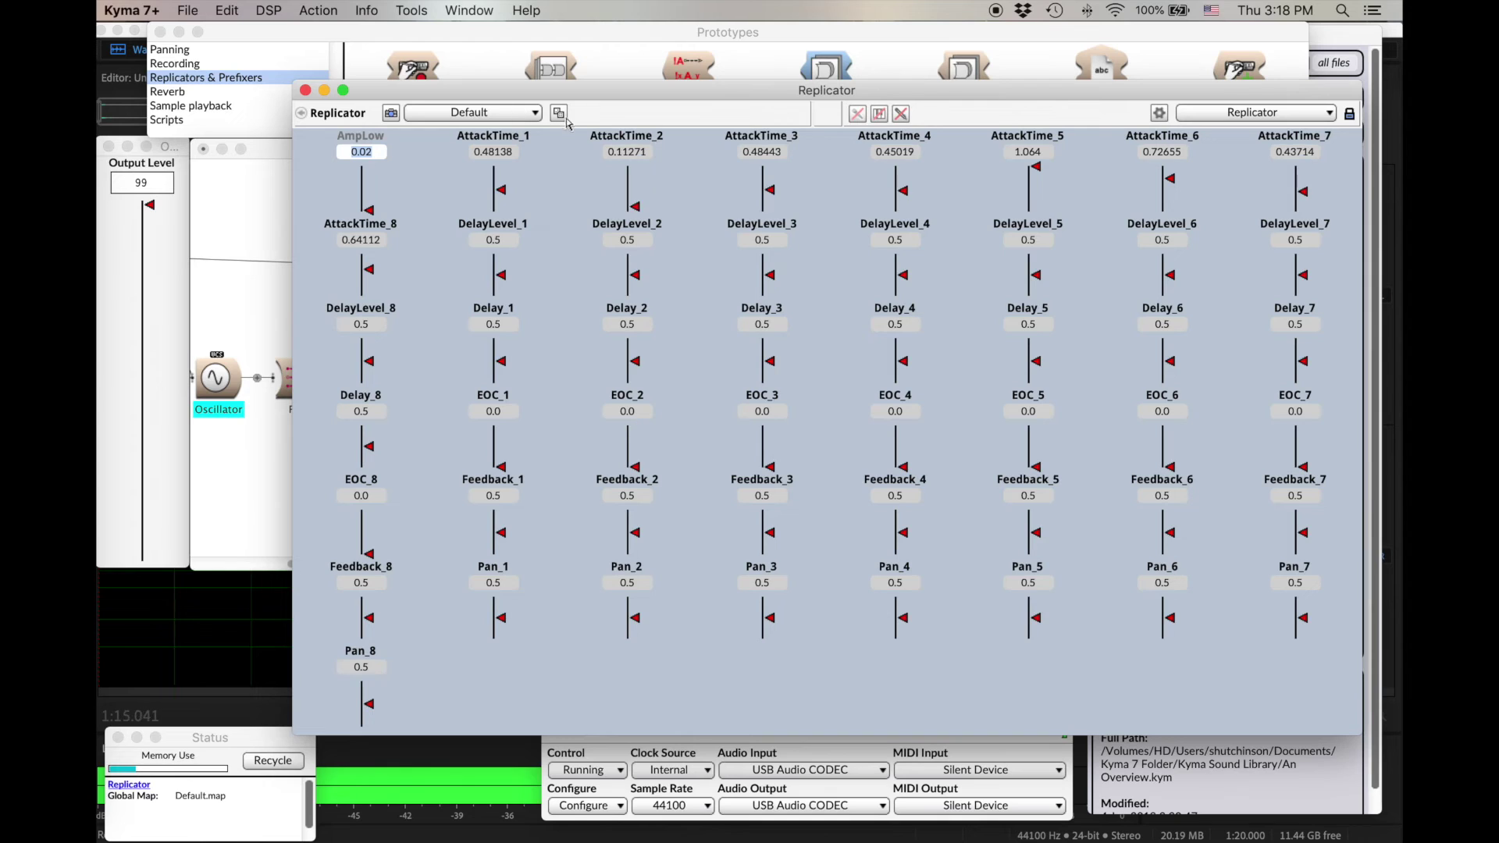
{"action": "left_click", "coordinate": [370, 202]}
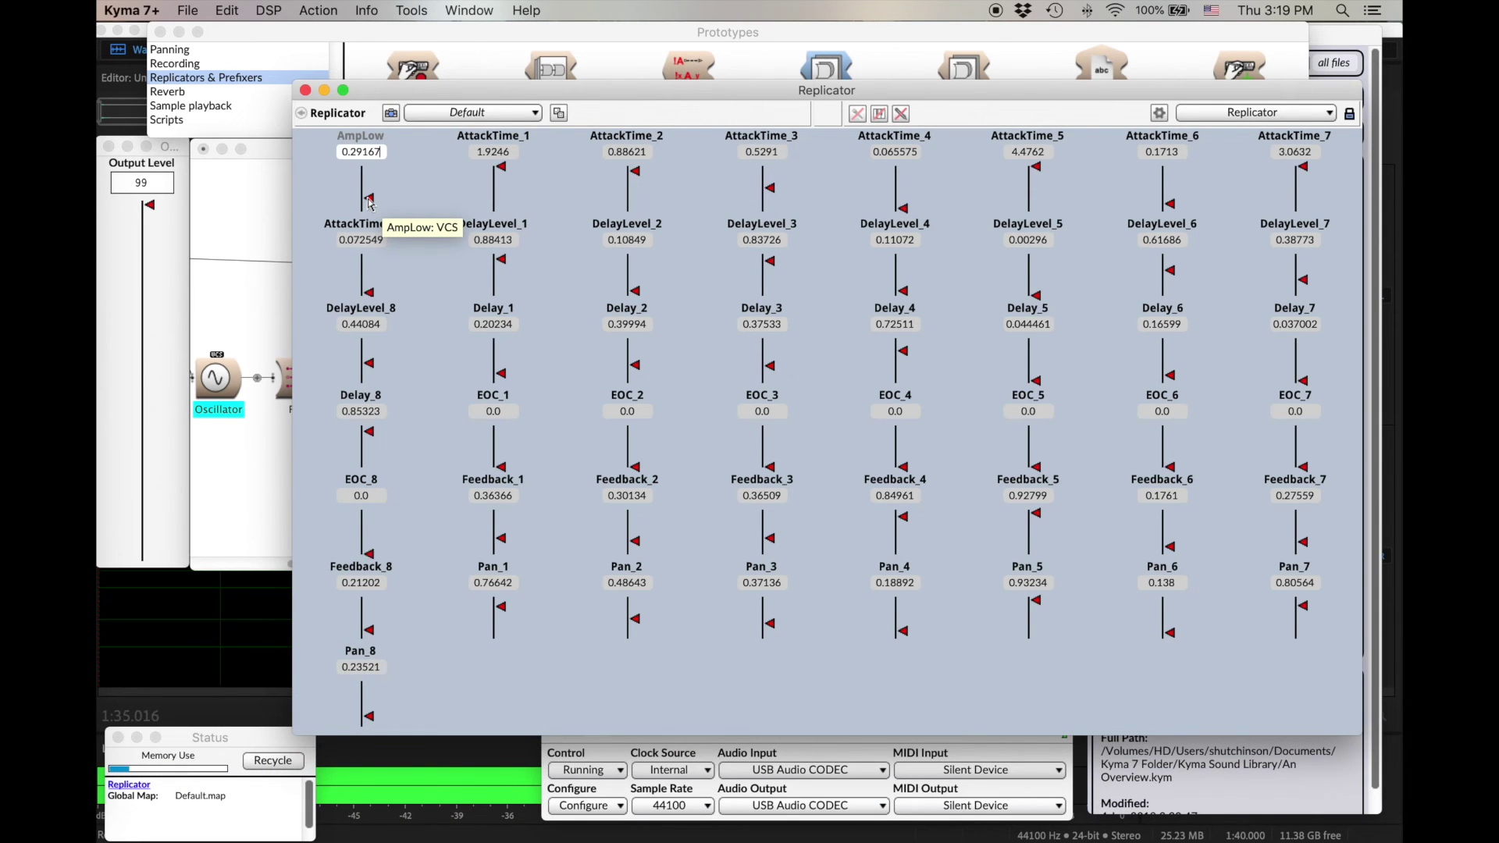
Step: Set the Modulator's Envelope parameter to ((!EOC nextRandom * 0.5) +0.5)
{"action": "left_click", "coordinate": [220, 473]}
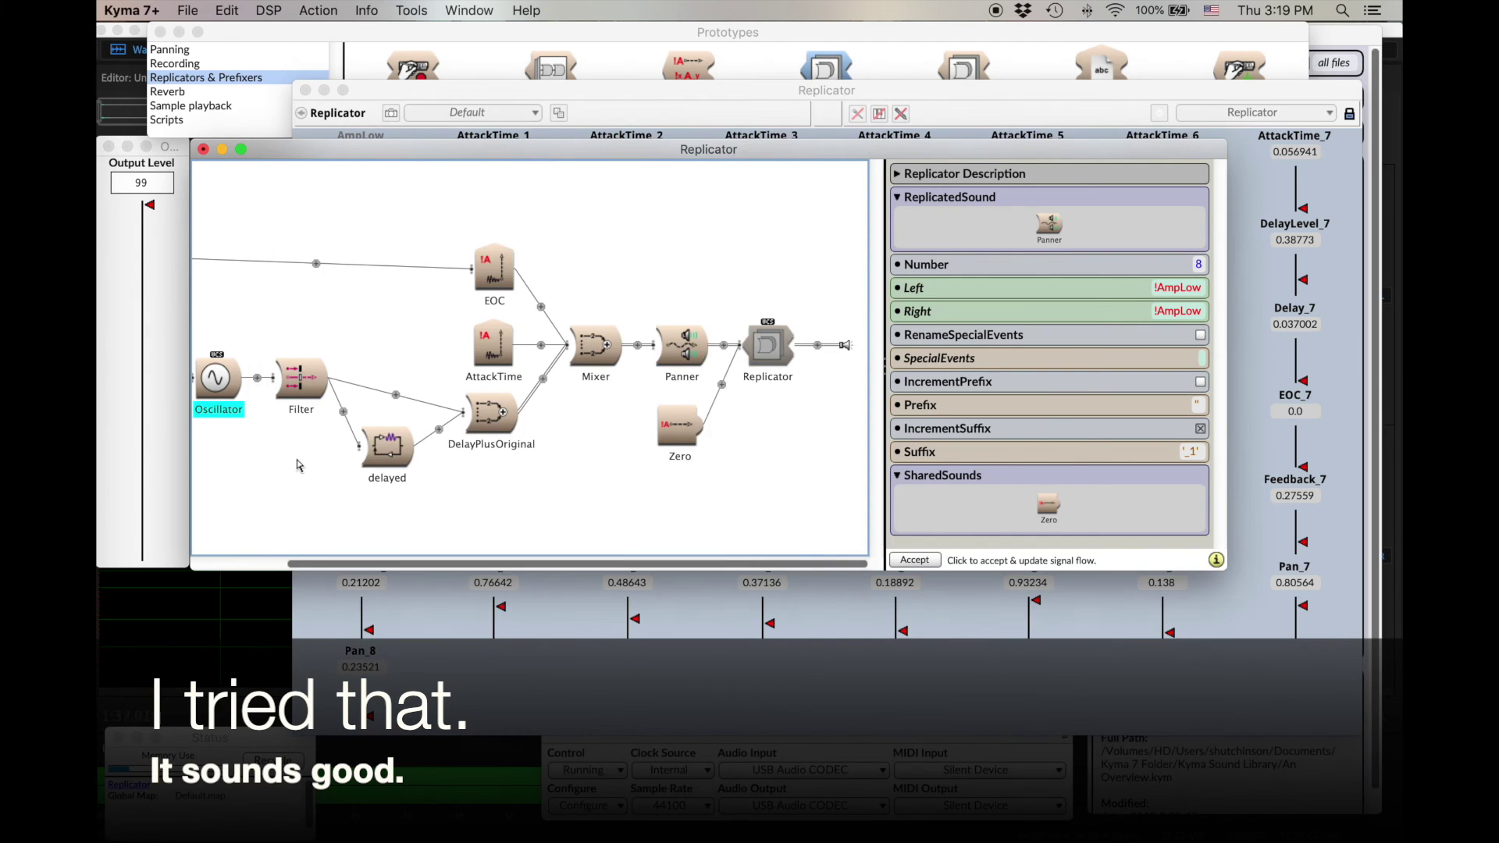
{"action": "left_click", "coordinate": [317, 383]}
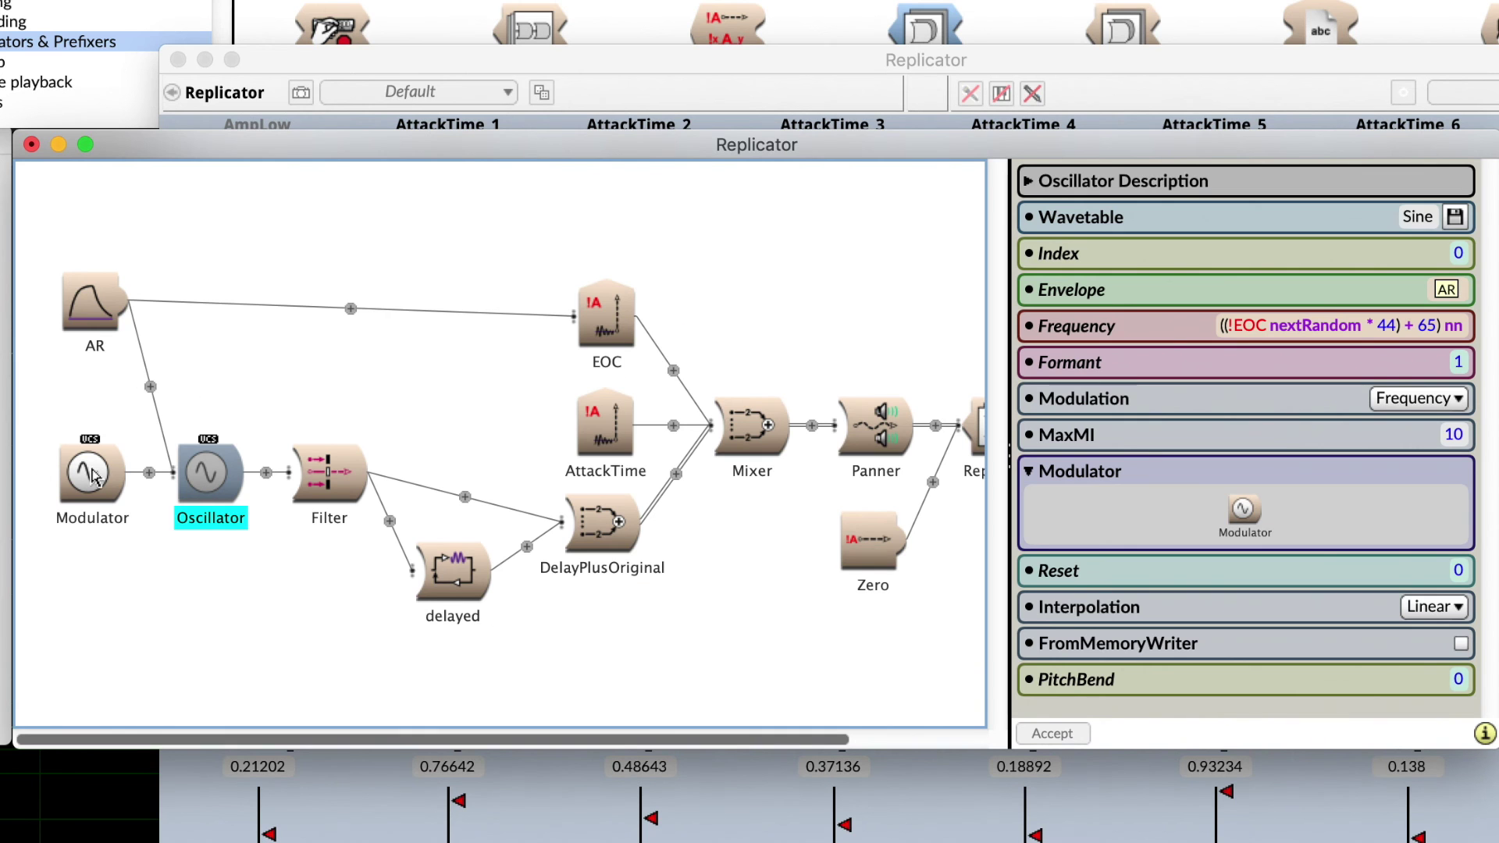
{"action": "left_click", "coordinate": [91, 475]}
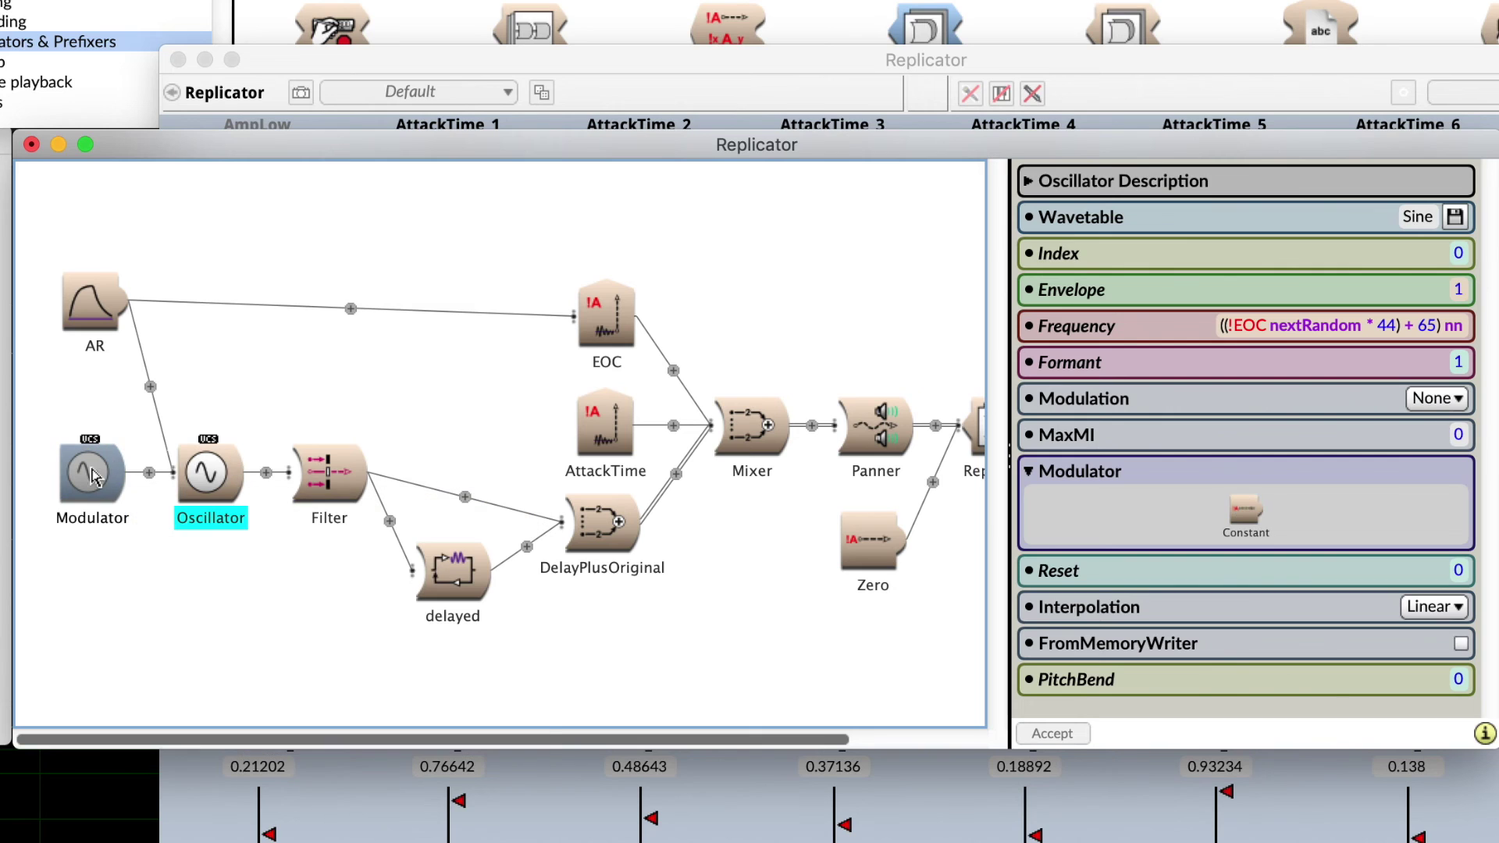
{"action": "left_click", "coordinate": [1452, 288]}
{"action": "type", "text": "!EOC"}
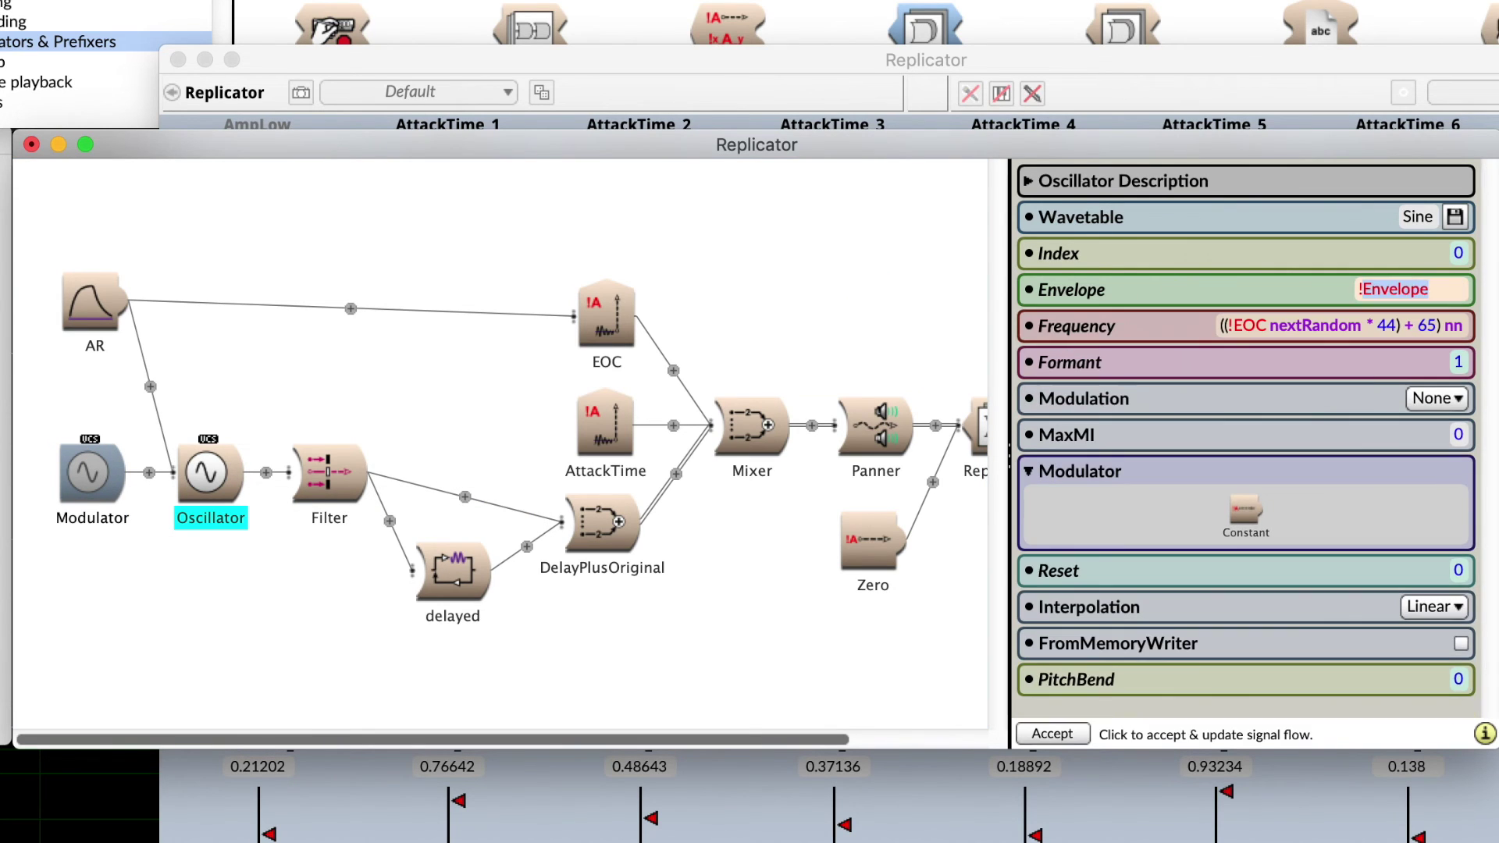
{"action": "left_click", "coordinate": [1391, 289]}
{"action": "type", "text": "(!EOC"}
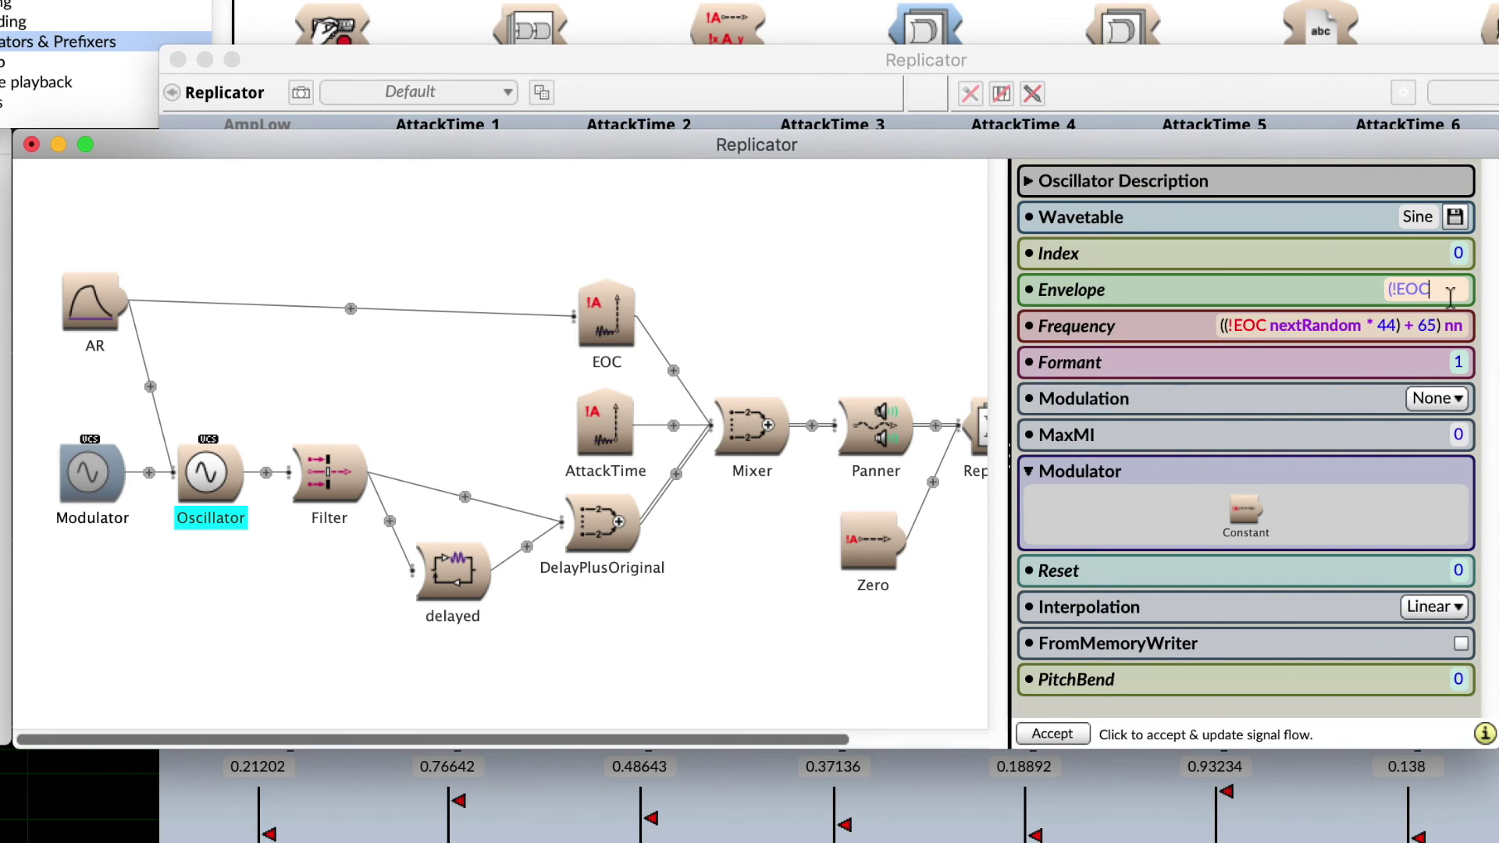
{"action": "type", "text": " nextRa"}
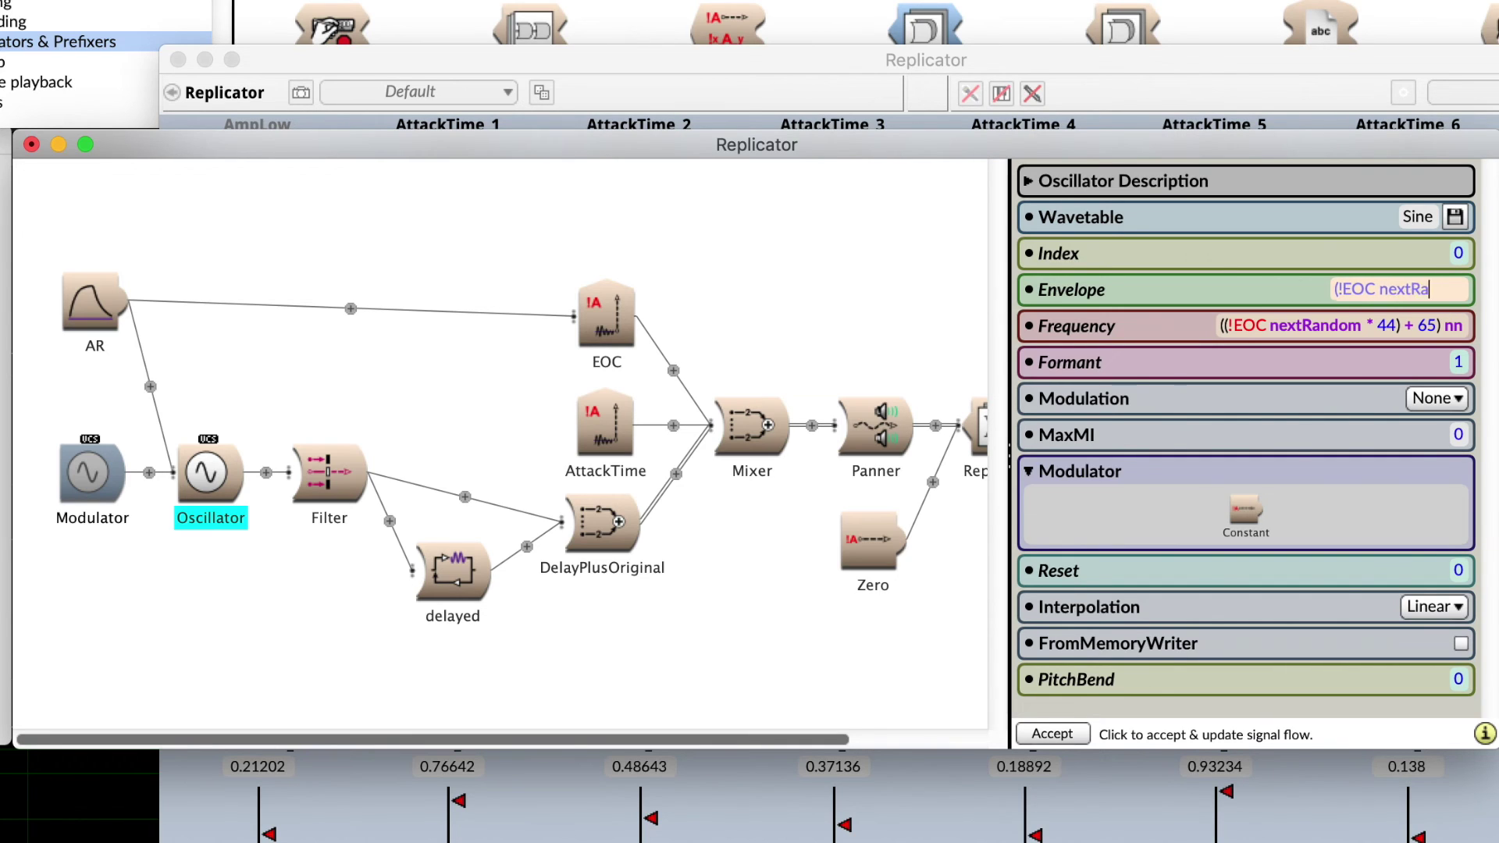
{"action": "type", "text": "ndom *"}
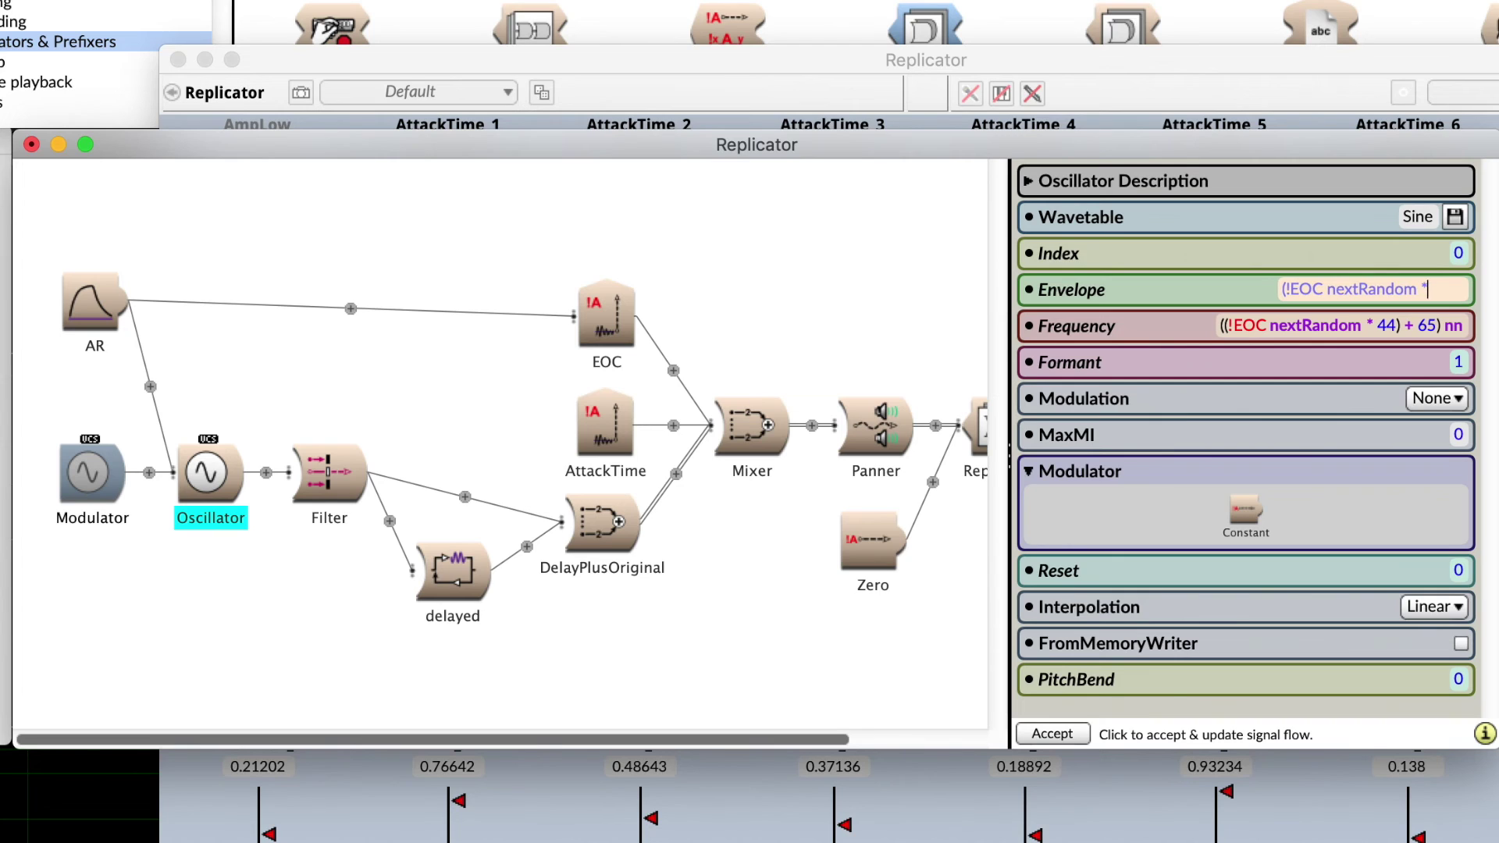
{"action": "type", "text": " 0.5 +"}
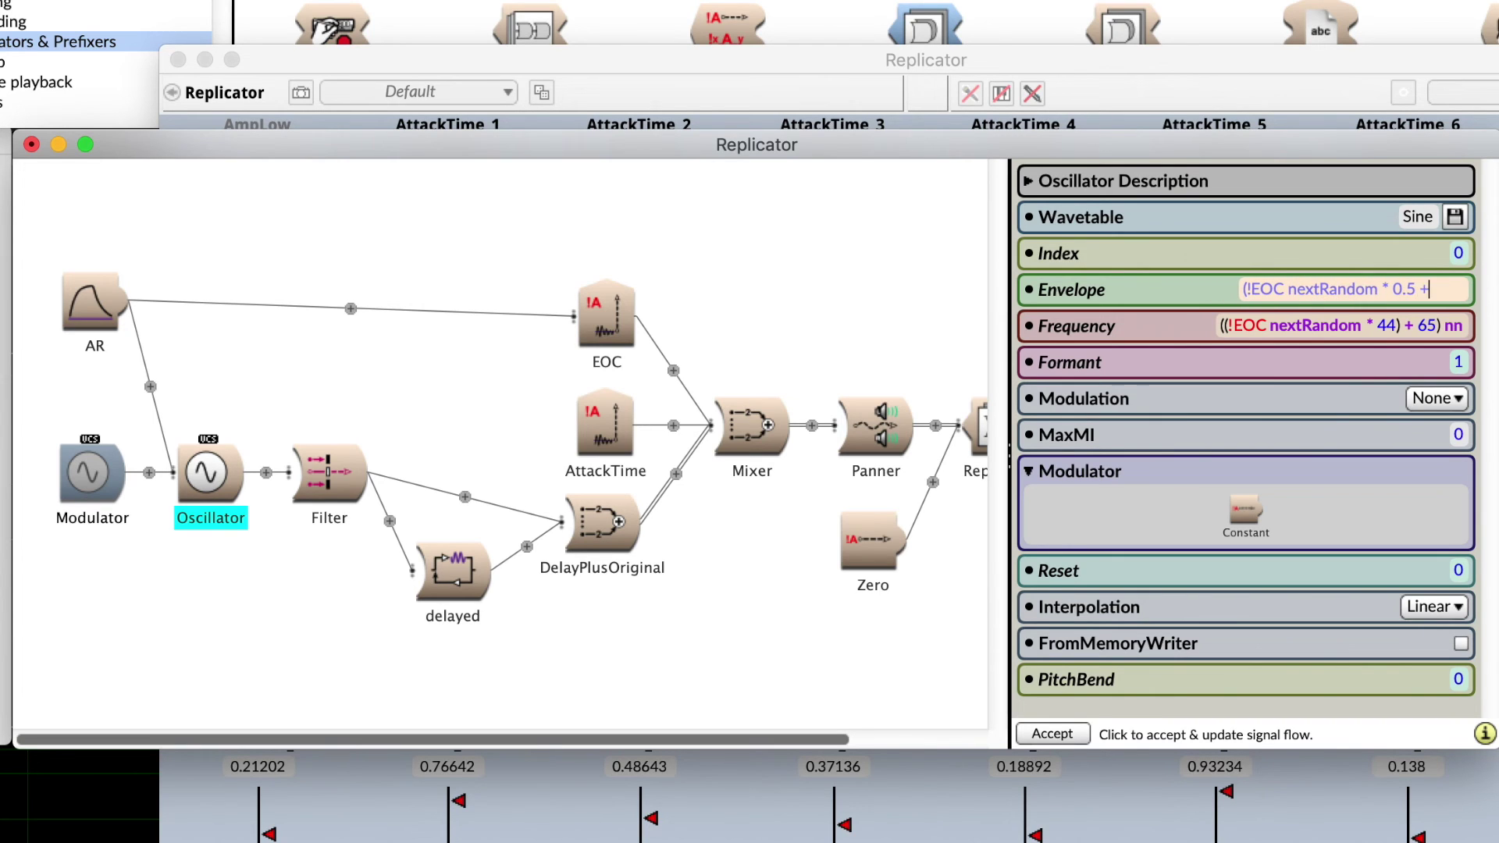
{"action": "key", "text": "BackSpace"}
{"action": "key", "text": "BackSpace"}
{"action": "type", "text": ") +0.5)"}
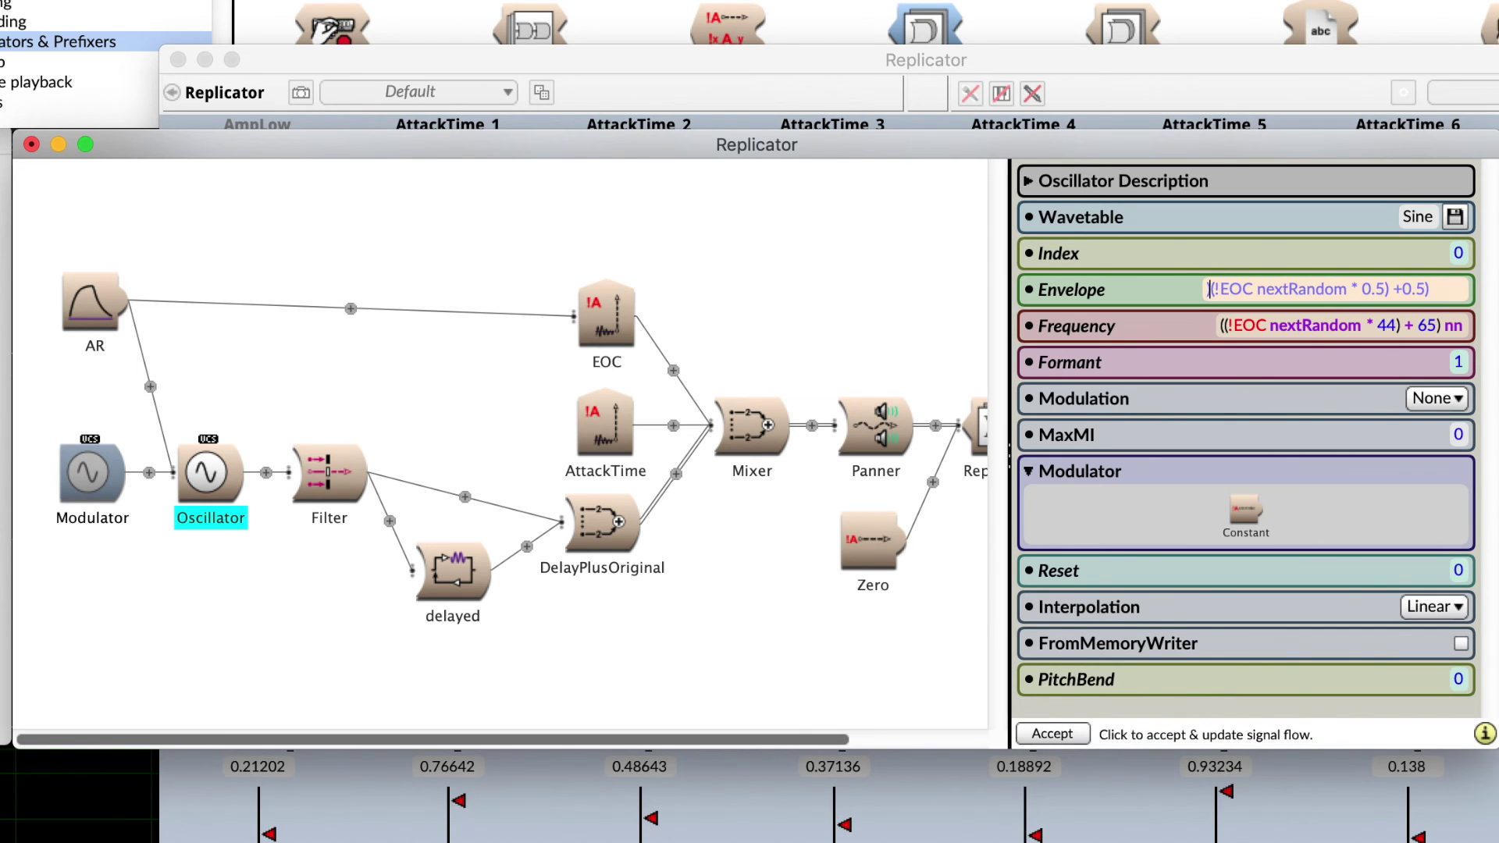
{"action": "key", "text": "BackSpace"}
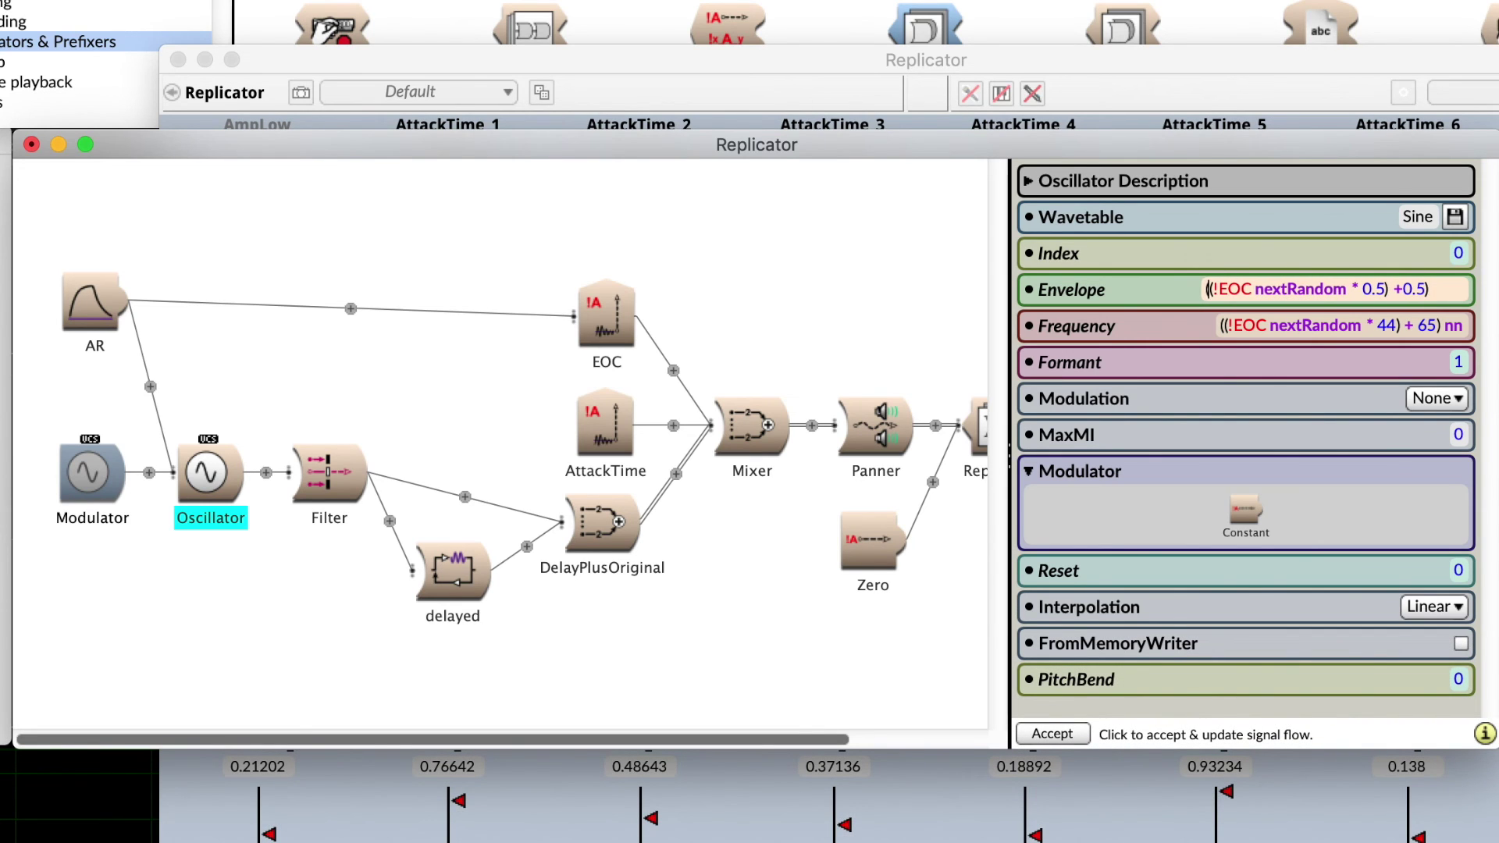
Step: Play the Replicator again and randomize the values on its control surface
{"action": "left_click", "coordinate": [761, 535]}
{"action": "scroll", "coordinate": [777, 563], "scroll_direction": "right", "scroll_amount": 5}
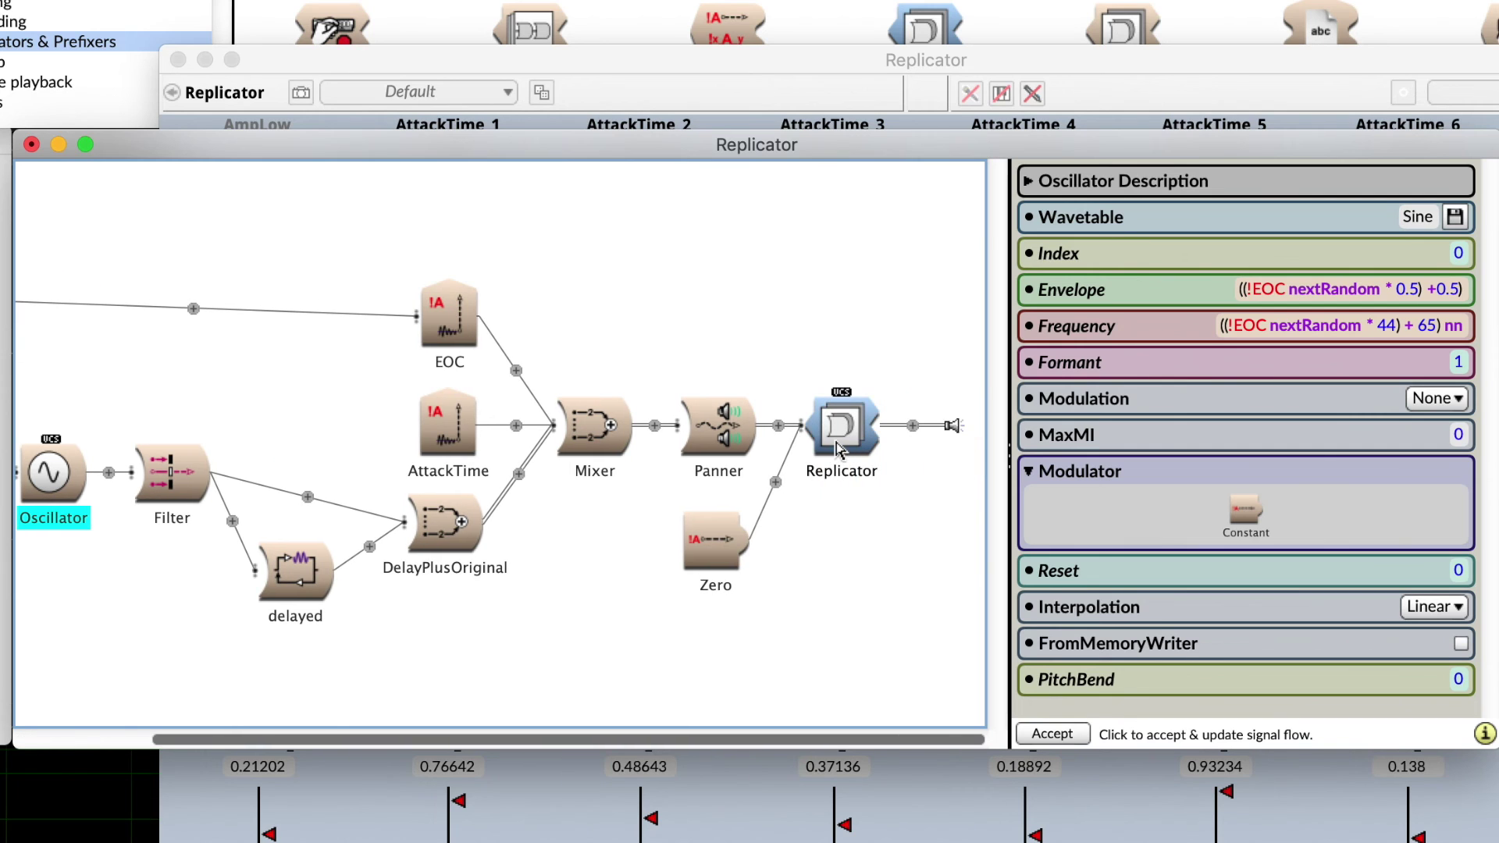
{"action": "key", "text": "ctrl+space"}
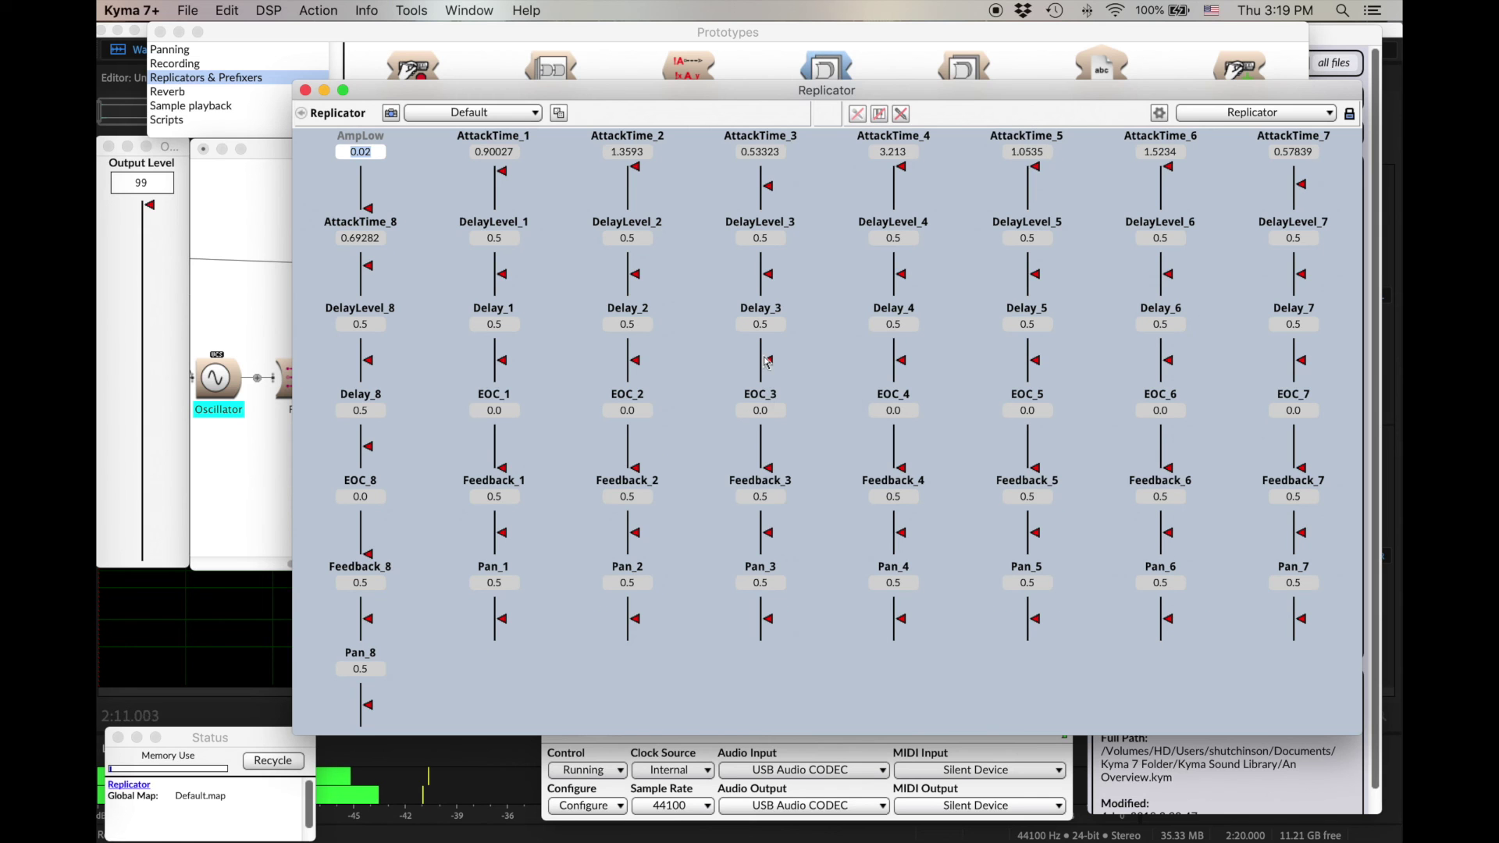
{"action": "left_click", "coordinate": [559, 112]}
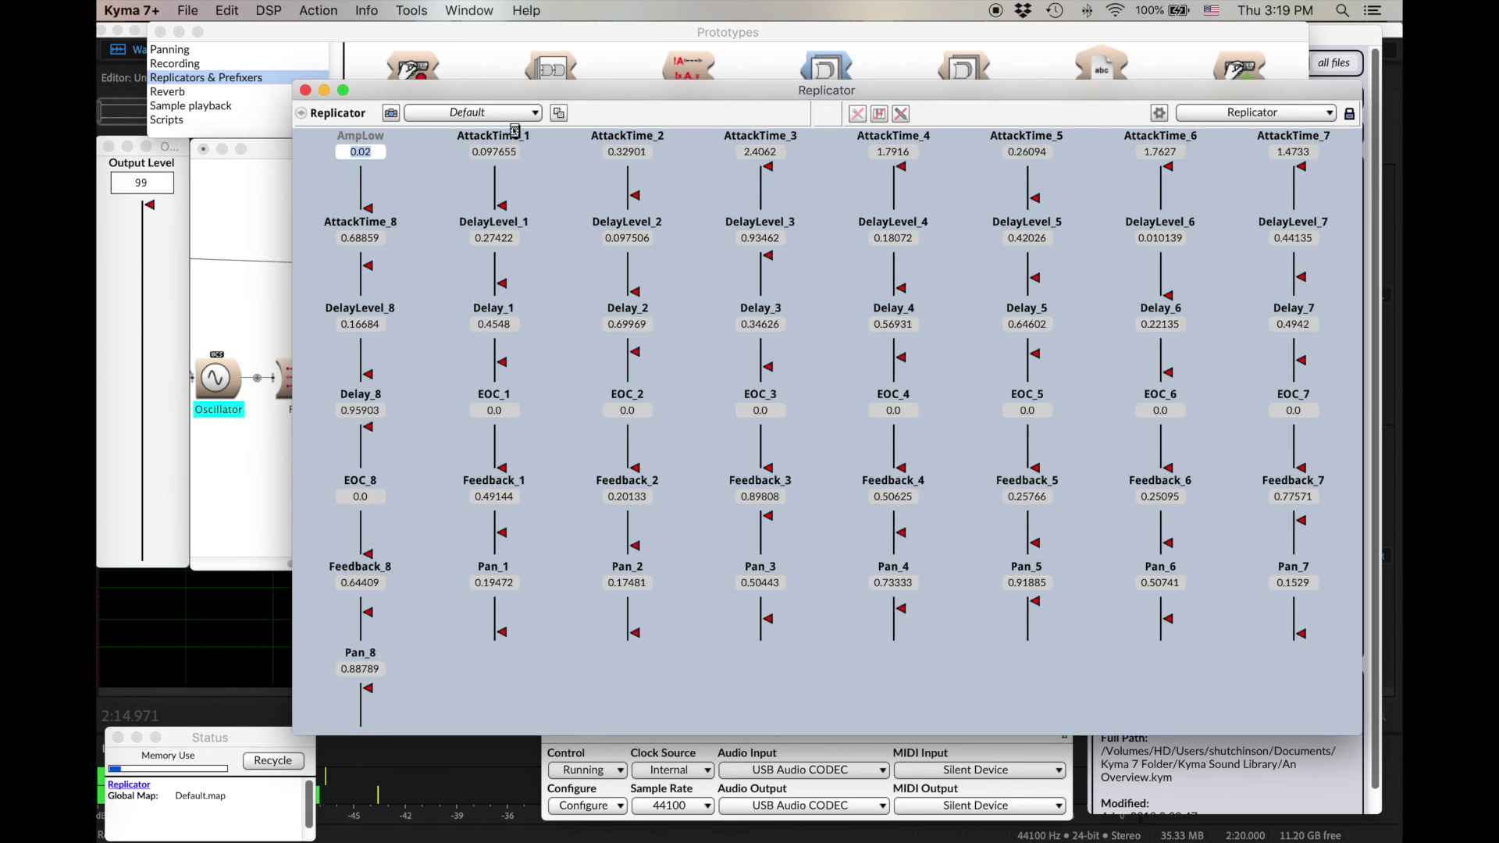
Step: Raise AmpLow to about 0.54 and lower Feedback_3 to about 0.54, Feedback_7 to about 0.52 and Feedback_8 to about 0.61
{"action": "left_click_drag", "start_coordinate": [368, 208], "coordinate": [380, 190]}
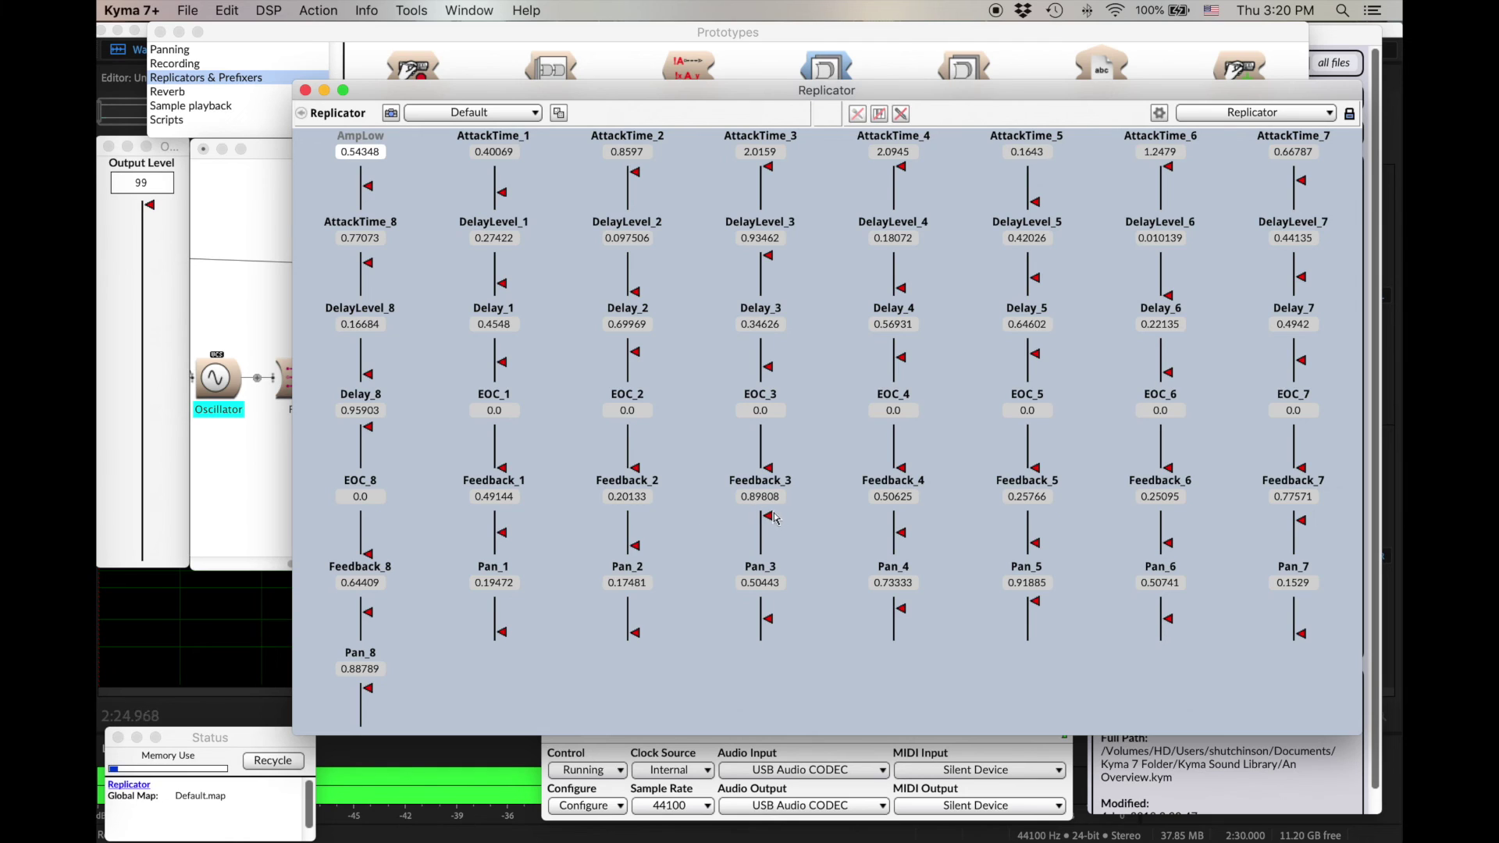
{"action": "left_click_drag", "start_coordinate": [763, 525], "coordinate": [766, 532]}
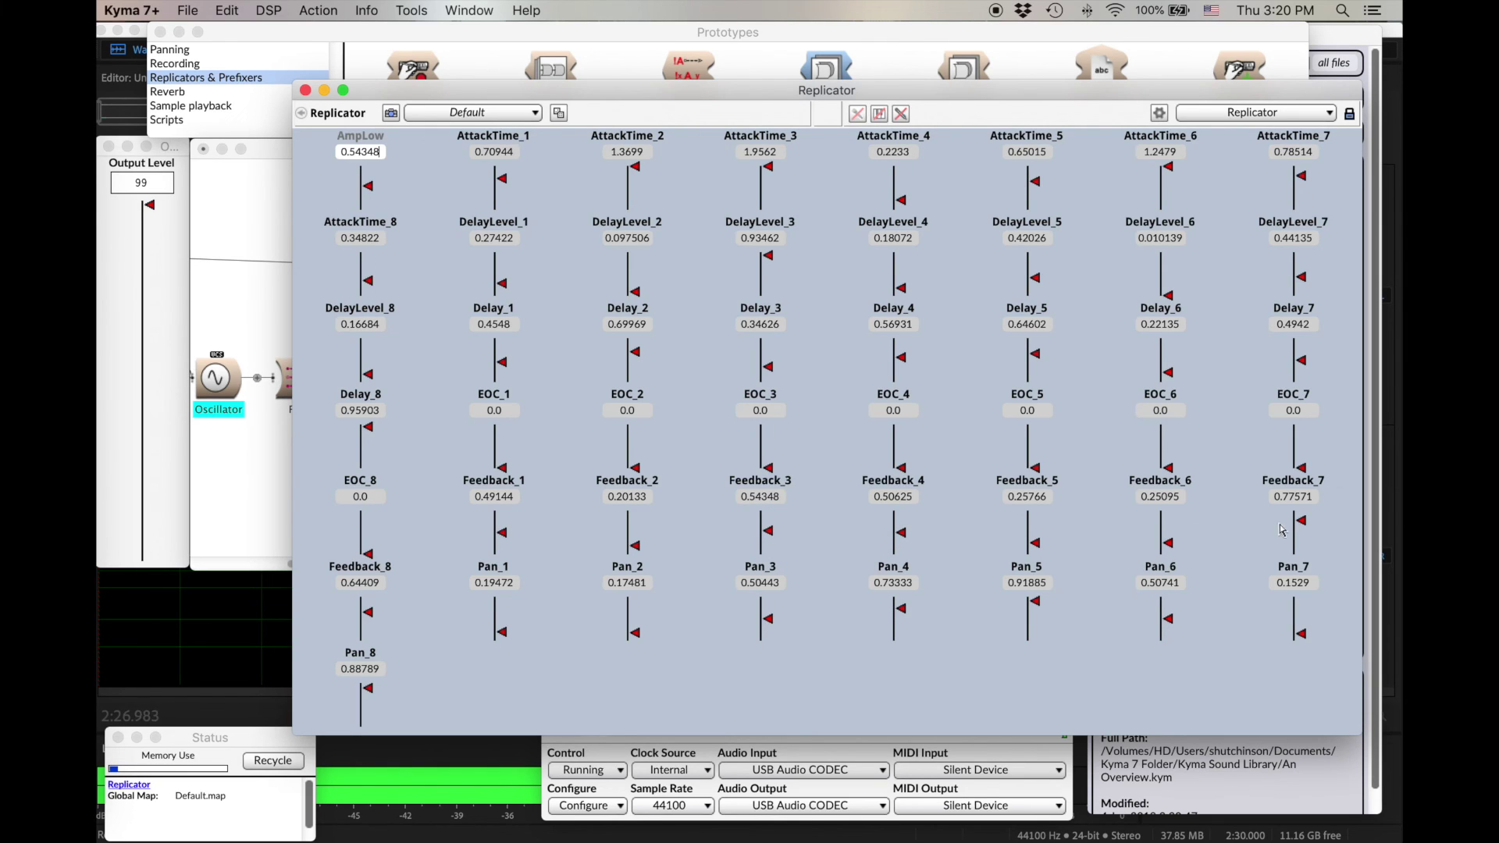
{"action": "left_click_drag", "start_coordinate": [1296, 520], "coordinate": [1298, 531]}
{"action": "left_click_drag", "start_coordinate": [374, 621], "coordinate": [375, 625]}
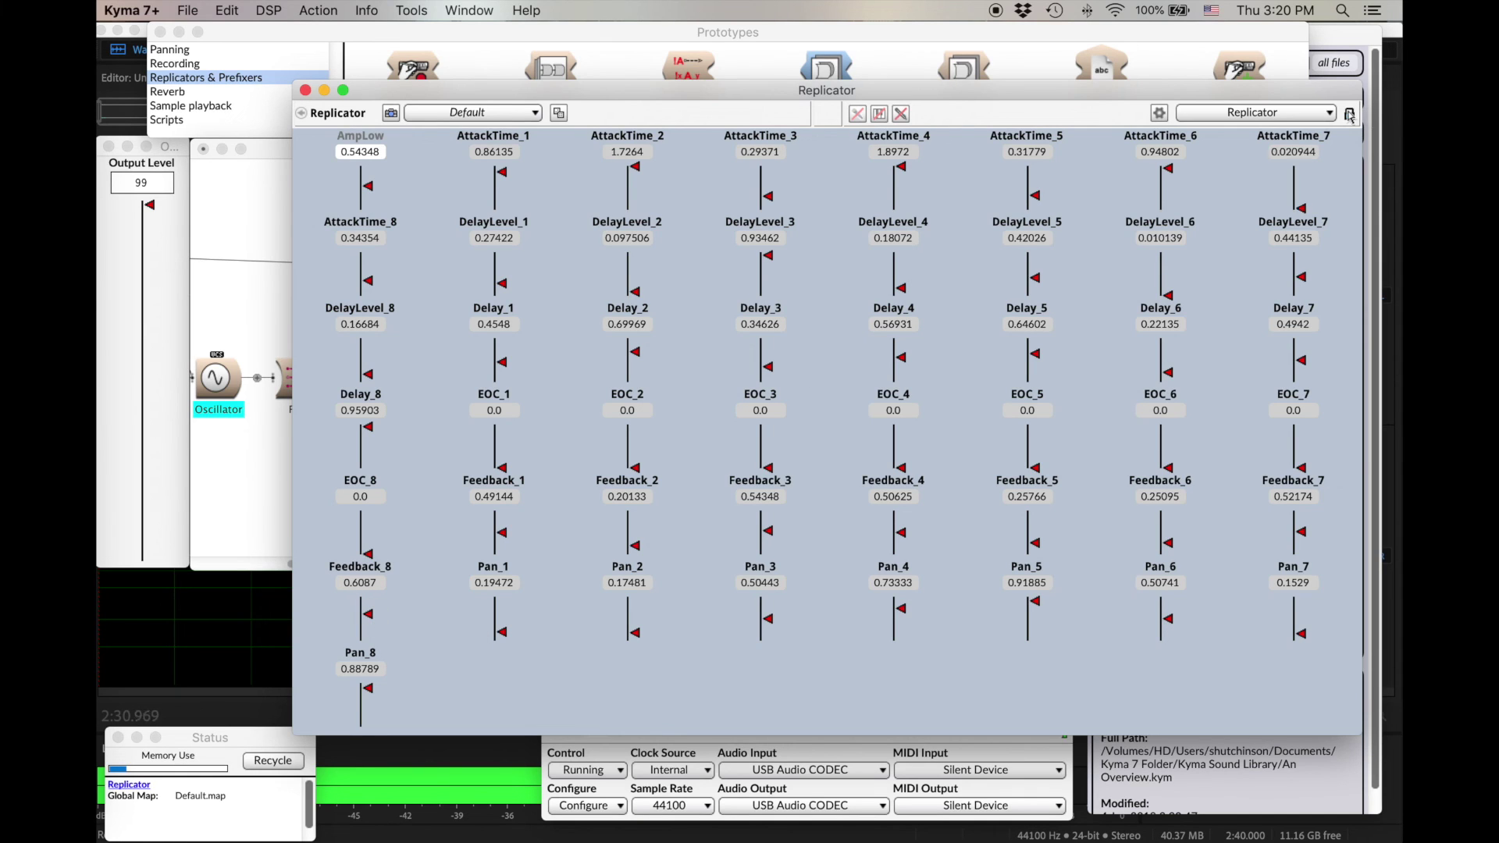
Step: Unlock the control surface layout, move AmpLow below the other faders, and line up AttackTime_1 to AttackTime_8 in the first row
{"action": "left_click", "coordinate": [1350, 116]}
{"action": "left_click_drag", "start_coordinate": [360, 150], "coordinate": [693, 830]}
{"action": "left_click_drag", "start_coordinate": [398, 164], "coordinate": [1275, 139]}
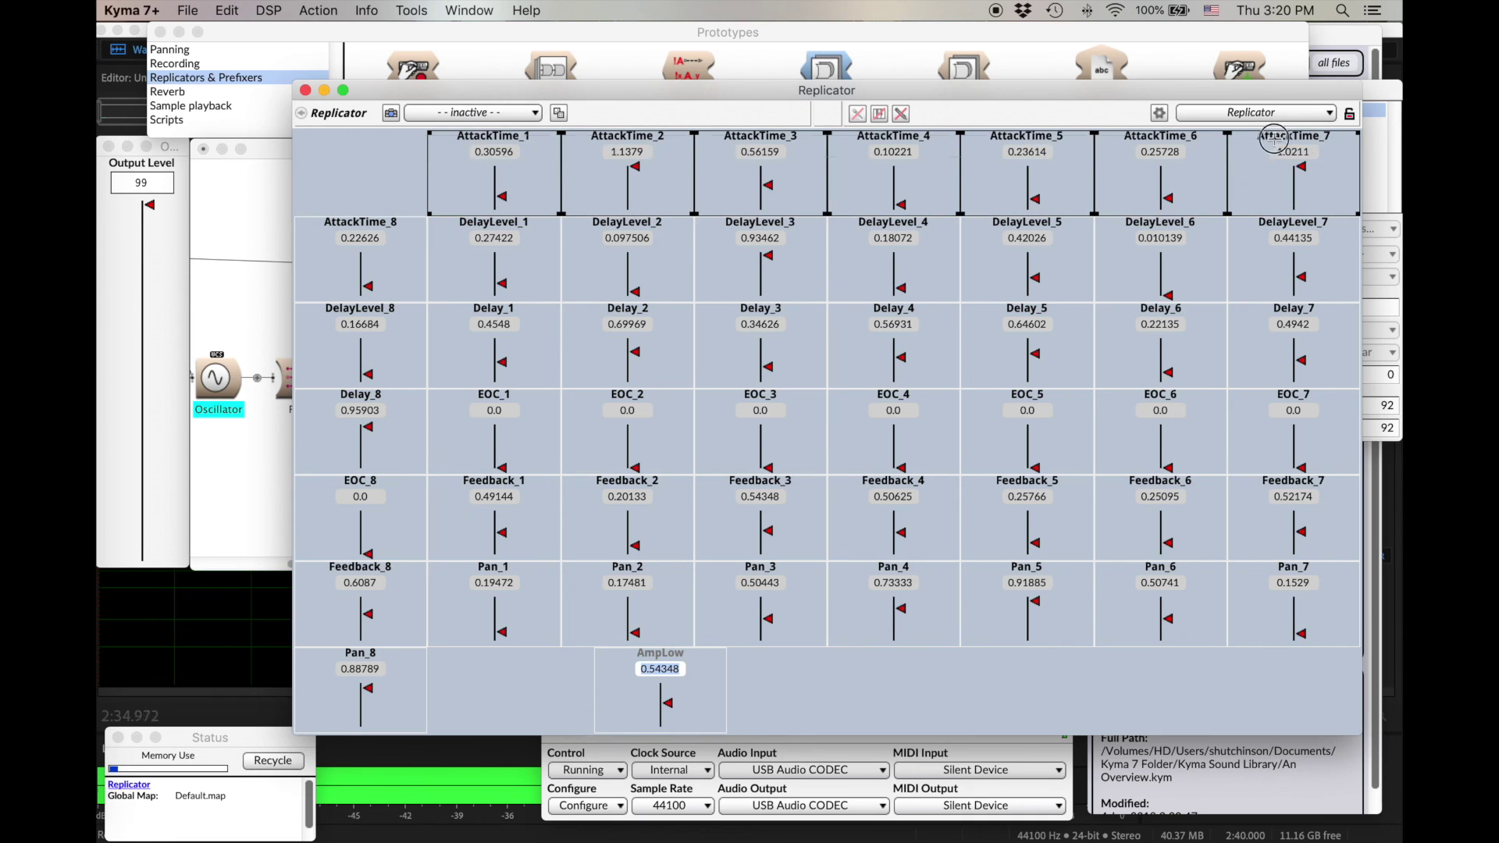
{"action": "left_click_drag", "start_coordinate": [437, 176], "coordinate": [311, 178]}
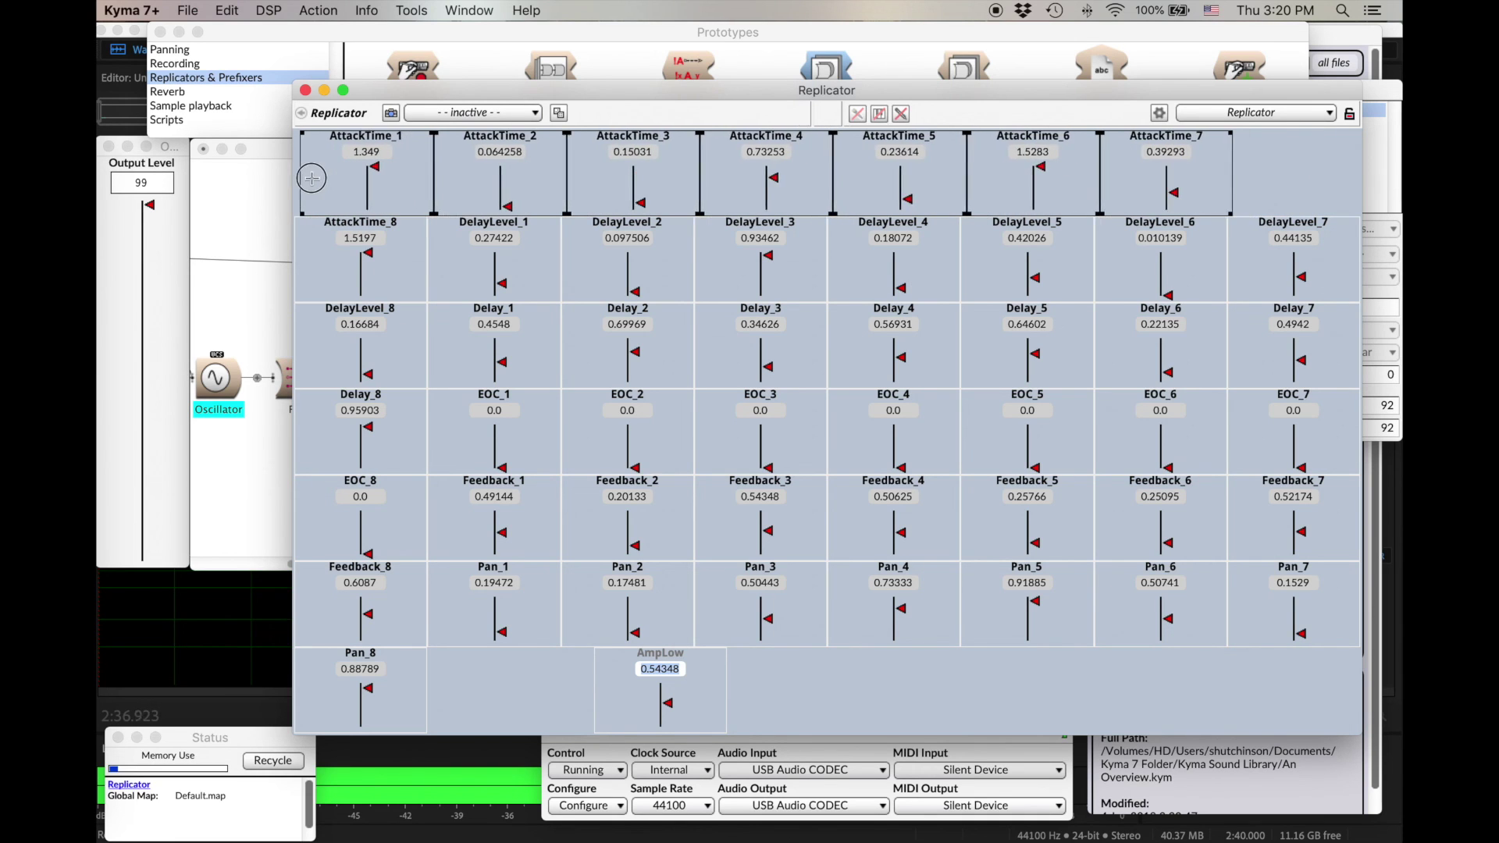
{"action": "left_click_drag", "start_coordinate": [363, 257], "coordinate": [1319, 101]}
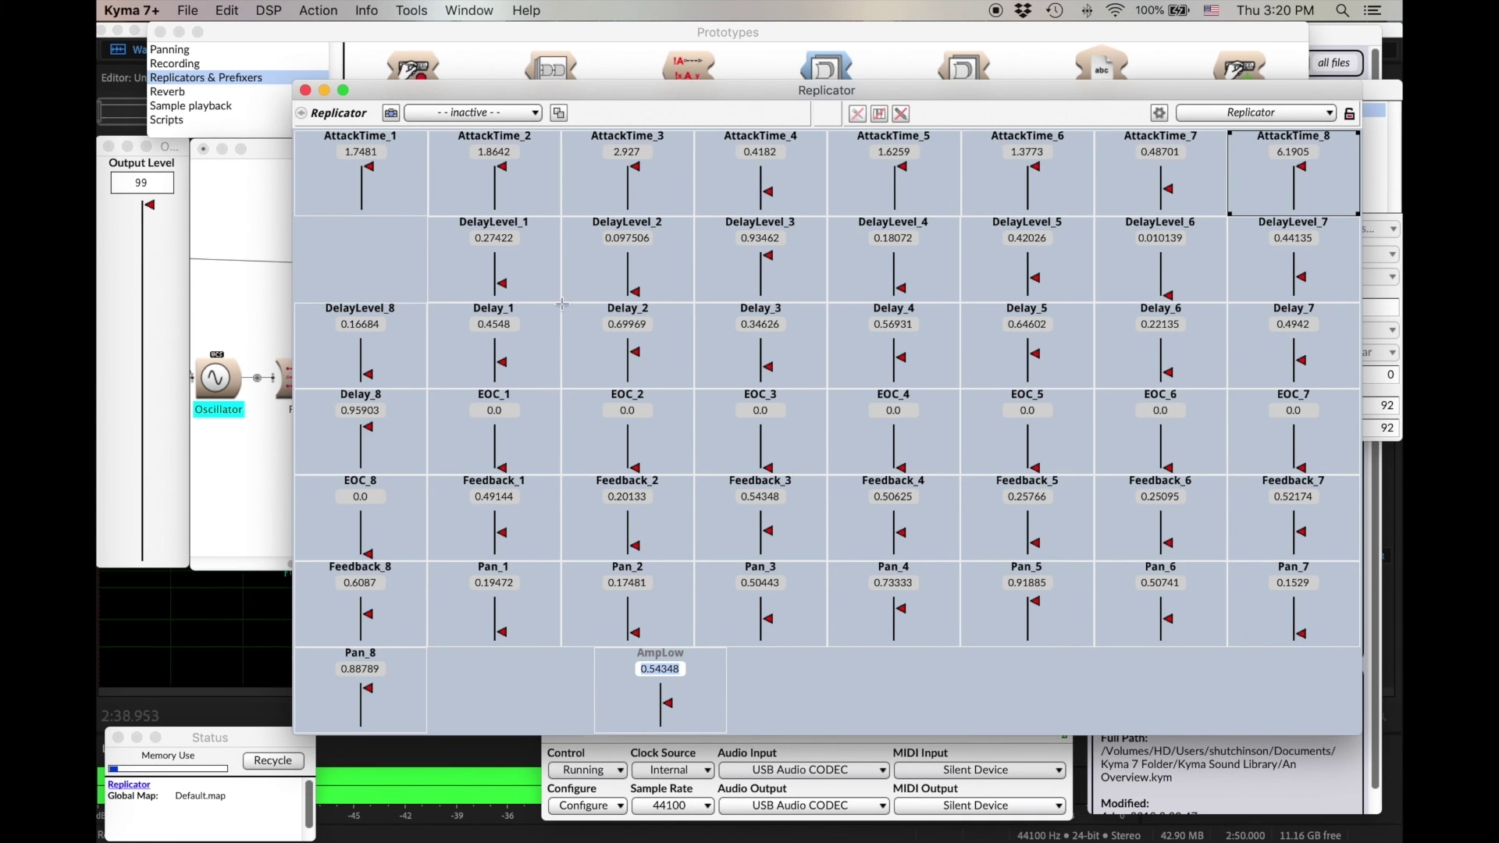
Step: Shift DelayLevel_1 to DelayLevel_7 to the start of the second row and place DelayLevel_8 at its end
{"action": "left_click_drag", "start_coordinate": [391, 248], "coordinate": [1050, 252]}
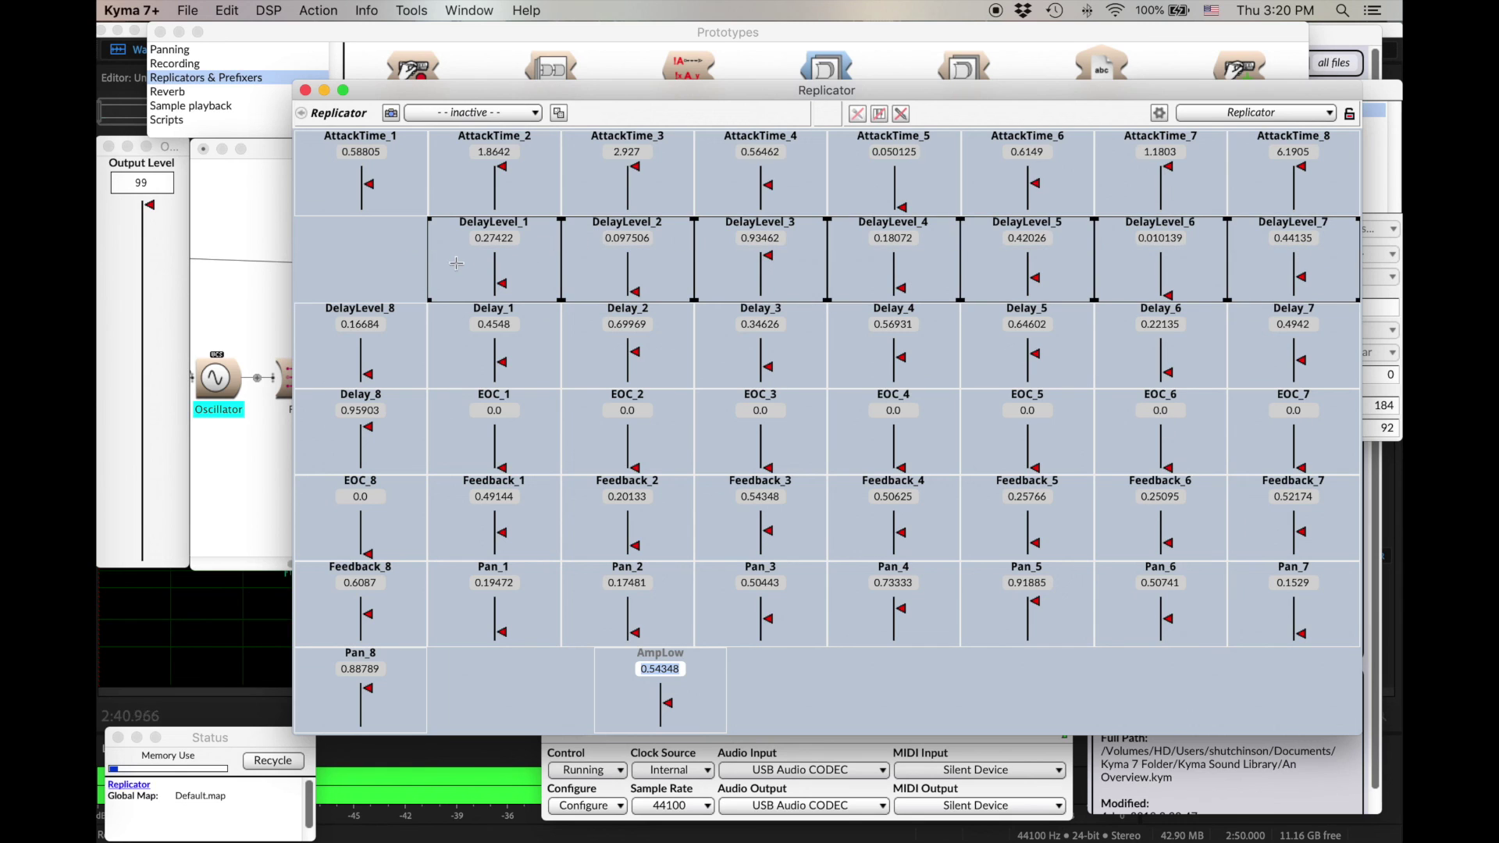
{"action": "left_click_drag", "start_coordinate": [457, 263], "coordinate": [295, 262]}
{"action": "left_click_drag", "start_coordinate": [408, 314], "coordinate": [422, 314]}
{"action": "left_click_drag", "start_coordinate": [1294, 250], "coordinate": [1301, 260]}
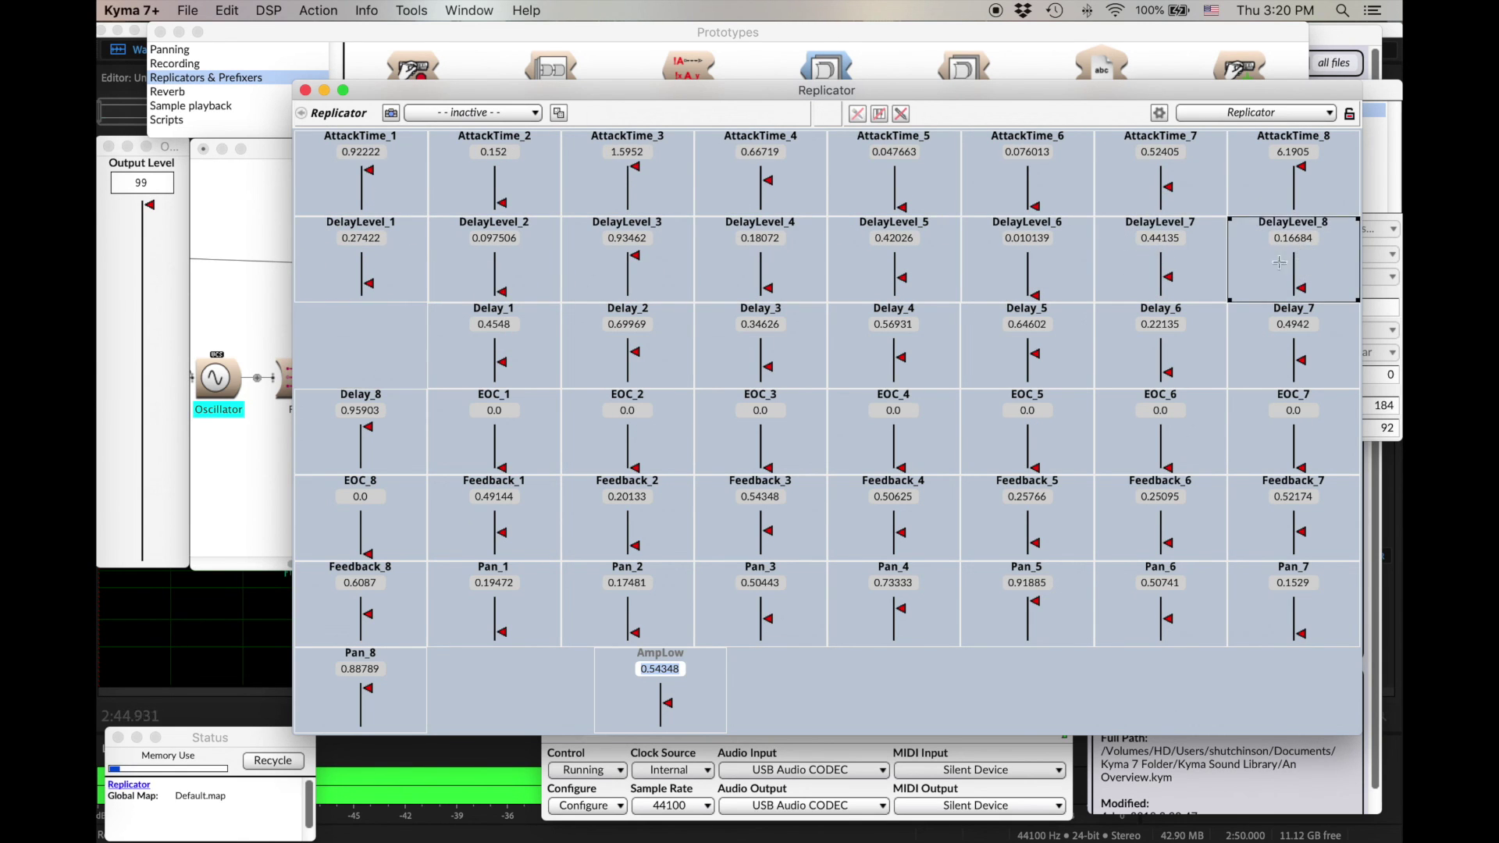
Step: Shift Delay_1 to Delay_7 to the start of the third row and place Delay_8 at its end
{"action": "left_click", "coordinate": [398, 371]}
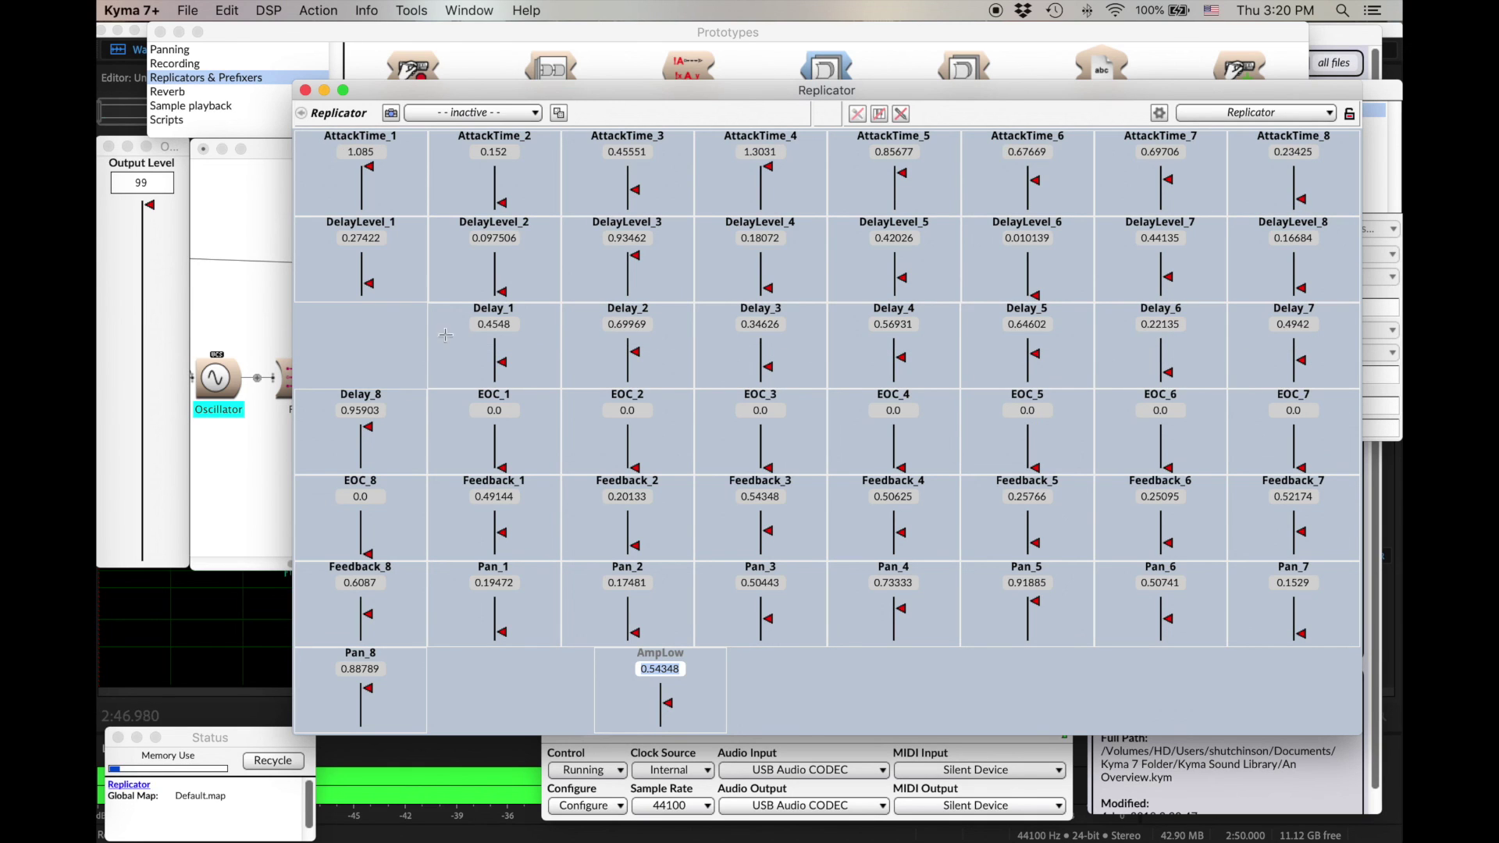
{"action": "left_click_drag", "start_coordinate": [419, 340], "coordinate": [1262, 342]}
{"action": "left_click_drag", "start_coordinate": [598, 368], "coordinate": [274, 357]}
{"action": "left_click_drag", "start_coordinate": [307, 442], "coordinate": [1242, 357]}
Step: Shift EOC_1 to EOC_7 to the start of the fourth row and place EOC_8 at its end, keeping layout editing open
{"action": "left_click_drag", "start_coordinate": [392, 441], "coordinate": [1325, 432]}
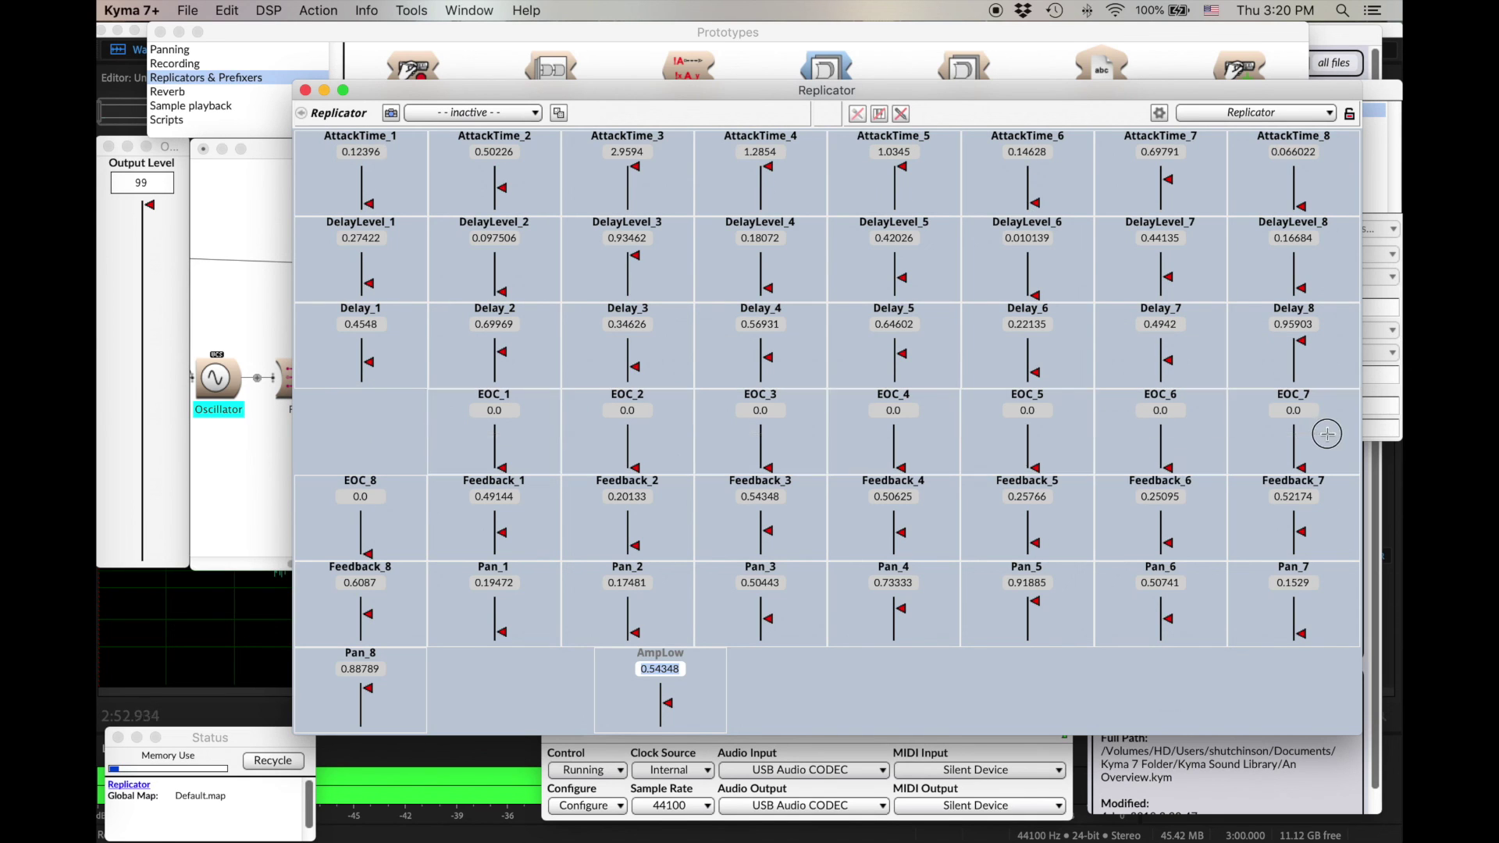
{"action": "left_click_drag", "start_coordinate": [458, 436], "coordinate": [323, 435]}
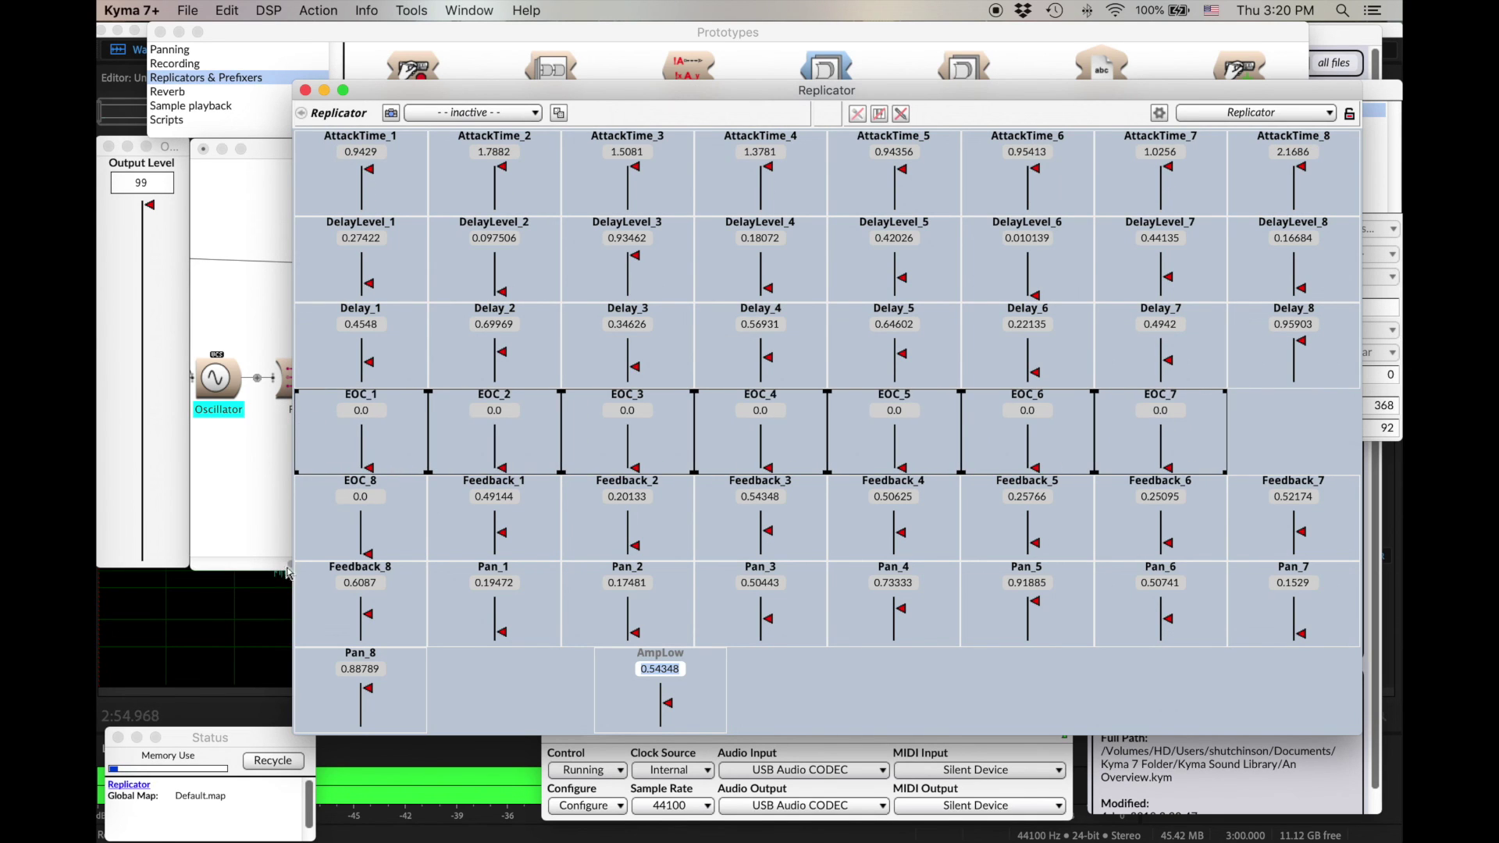
{"action": "left_click_drag", "start_coordinate": [309, 528], "coordinate": [1390, 400]}
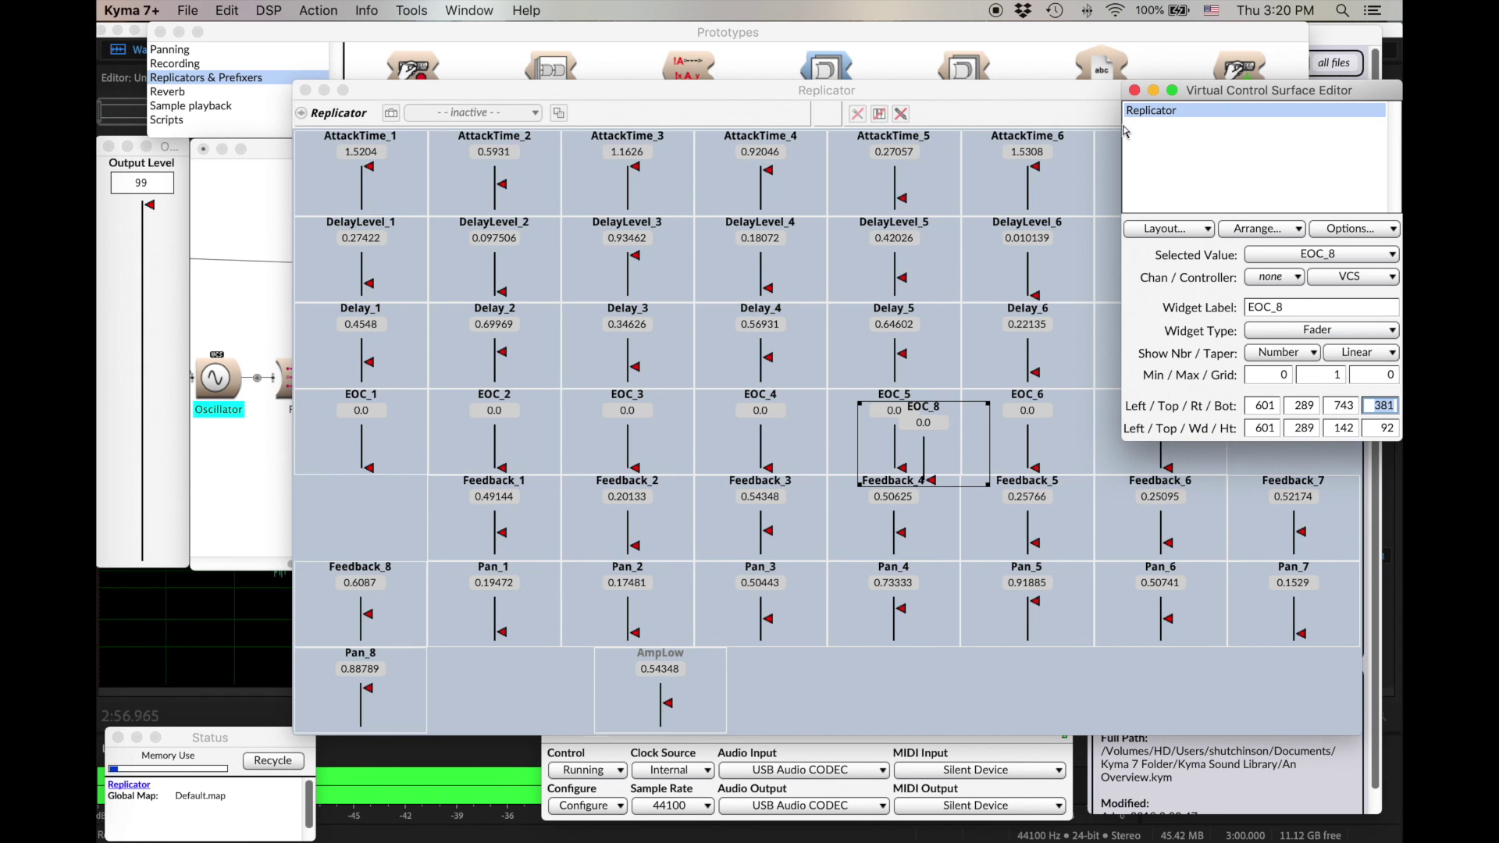
{"action": "left_click", "coordinate": [1135, 91]}
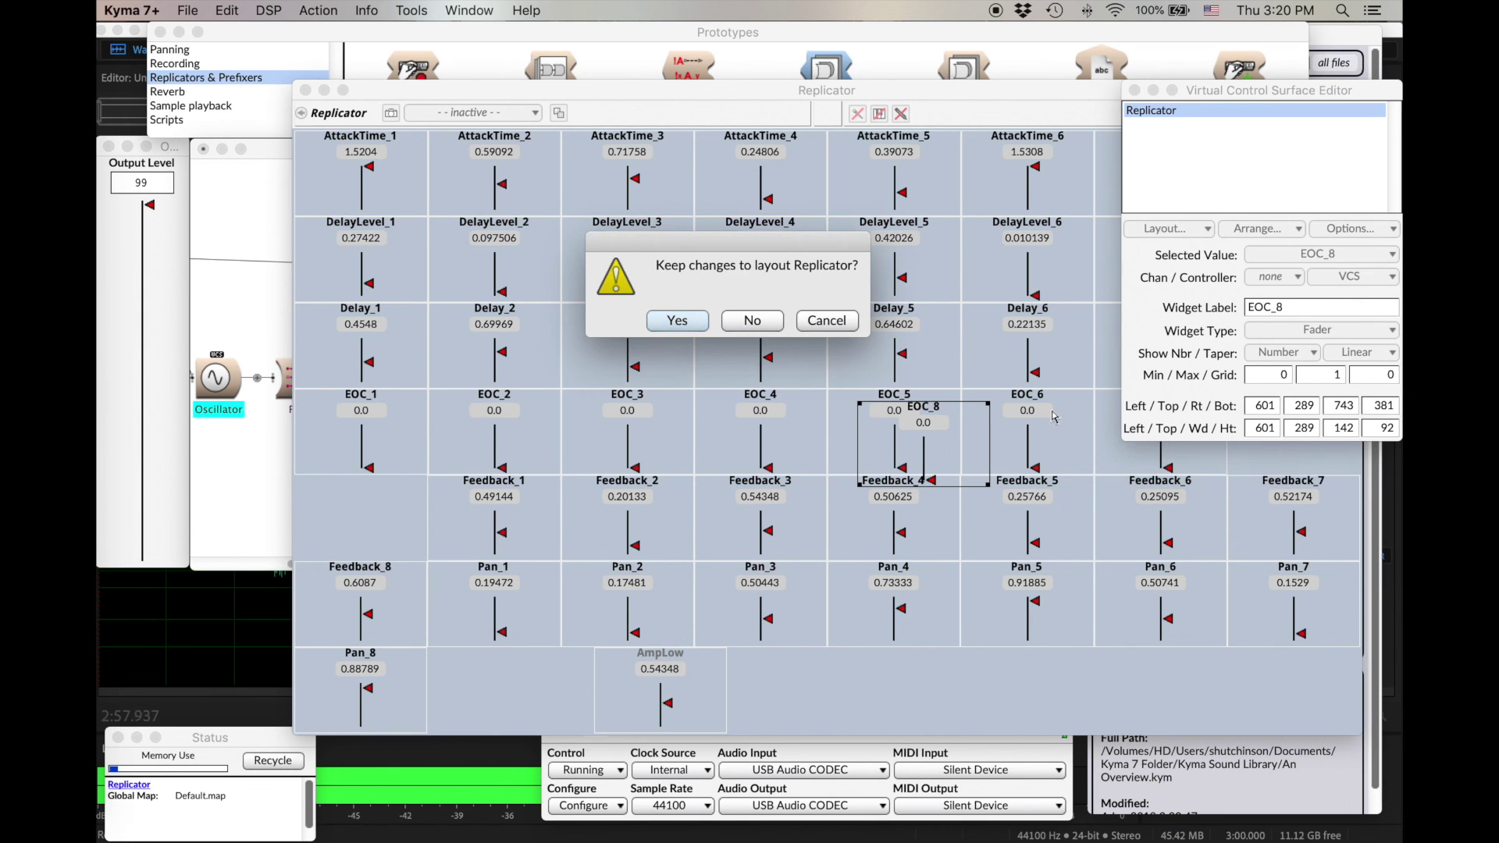
{"action": "left_click", "coordinate": [829, 321]}
{"action": "left_click_drag", "start_coordinate": [862, 428], "coordinate": [1253, 422]}
Step: Shift Feedback_1 to Feedback_7 to the start of the fifth row and place Feedback_8 at its end
{"action": "left_click_drag", "start_coordinate": [460, 537], "coordinate": [1327, 516]}
{"action": "left_click_drag", "start_coordinate": [549, 514], "coordinate": [417, 516]}
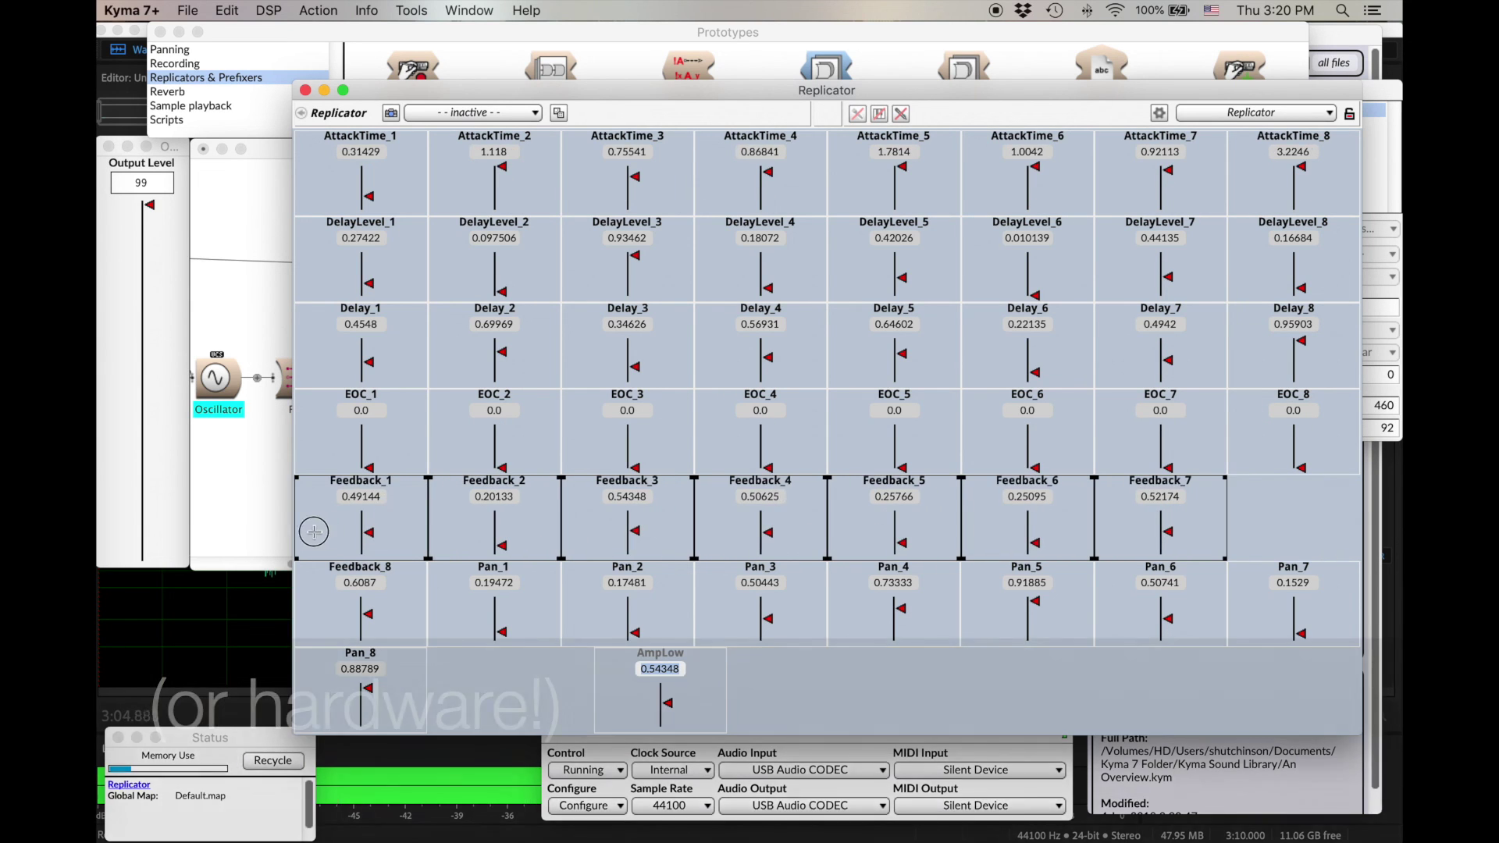
{"action": "left_click", "coordinate": [311, 608]}
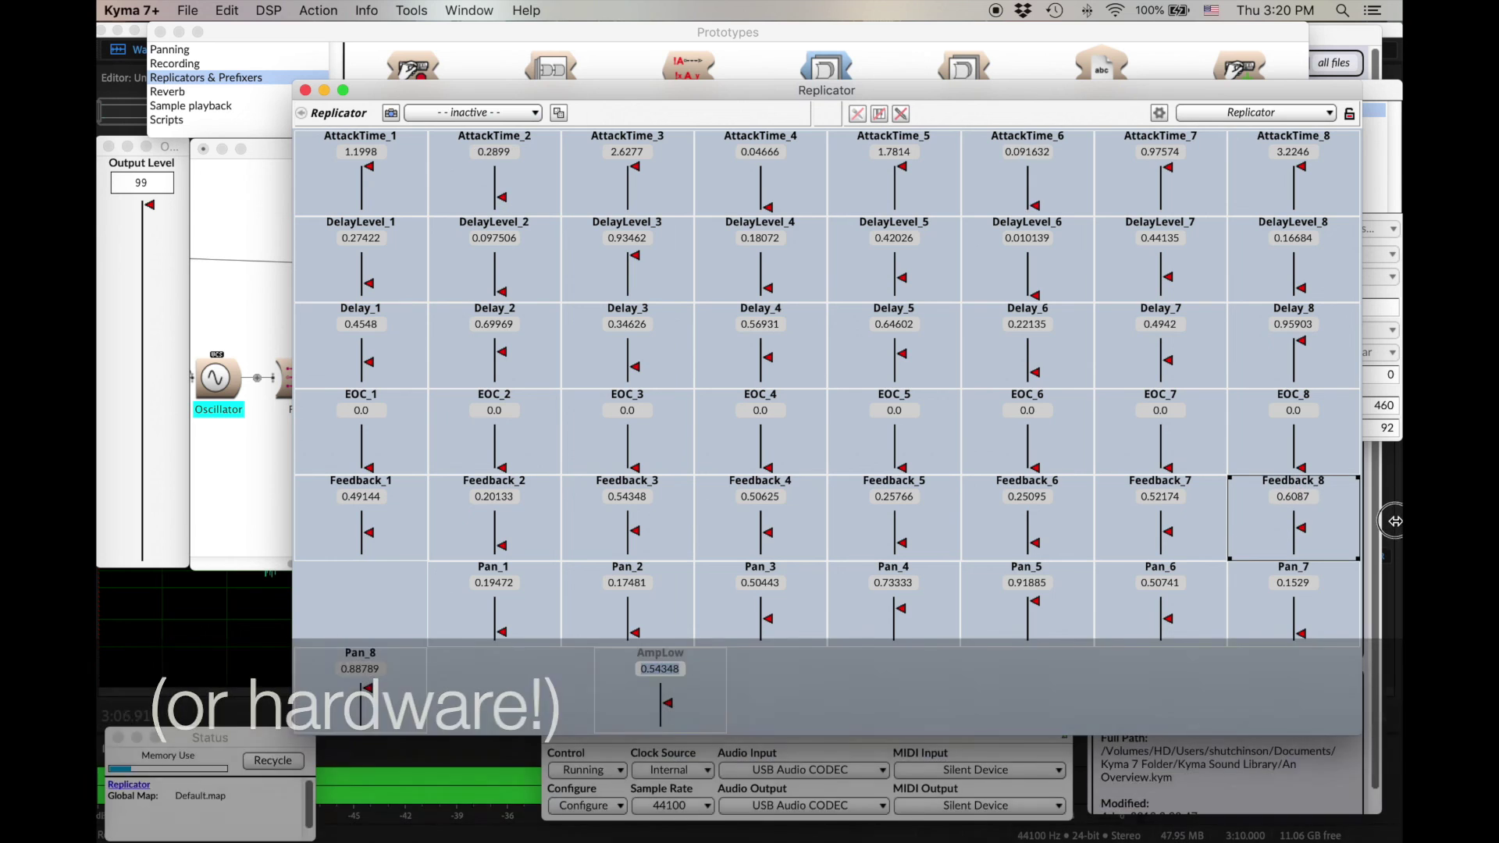
Step: Line up Pan_1 to Pan_8 in the sixth row, and lock the layout, keeping the changes
{"action": "left_click_drag", "start_coordinate": [399, 616], "coordinate": [1245, 592]}
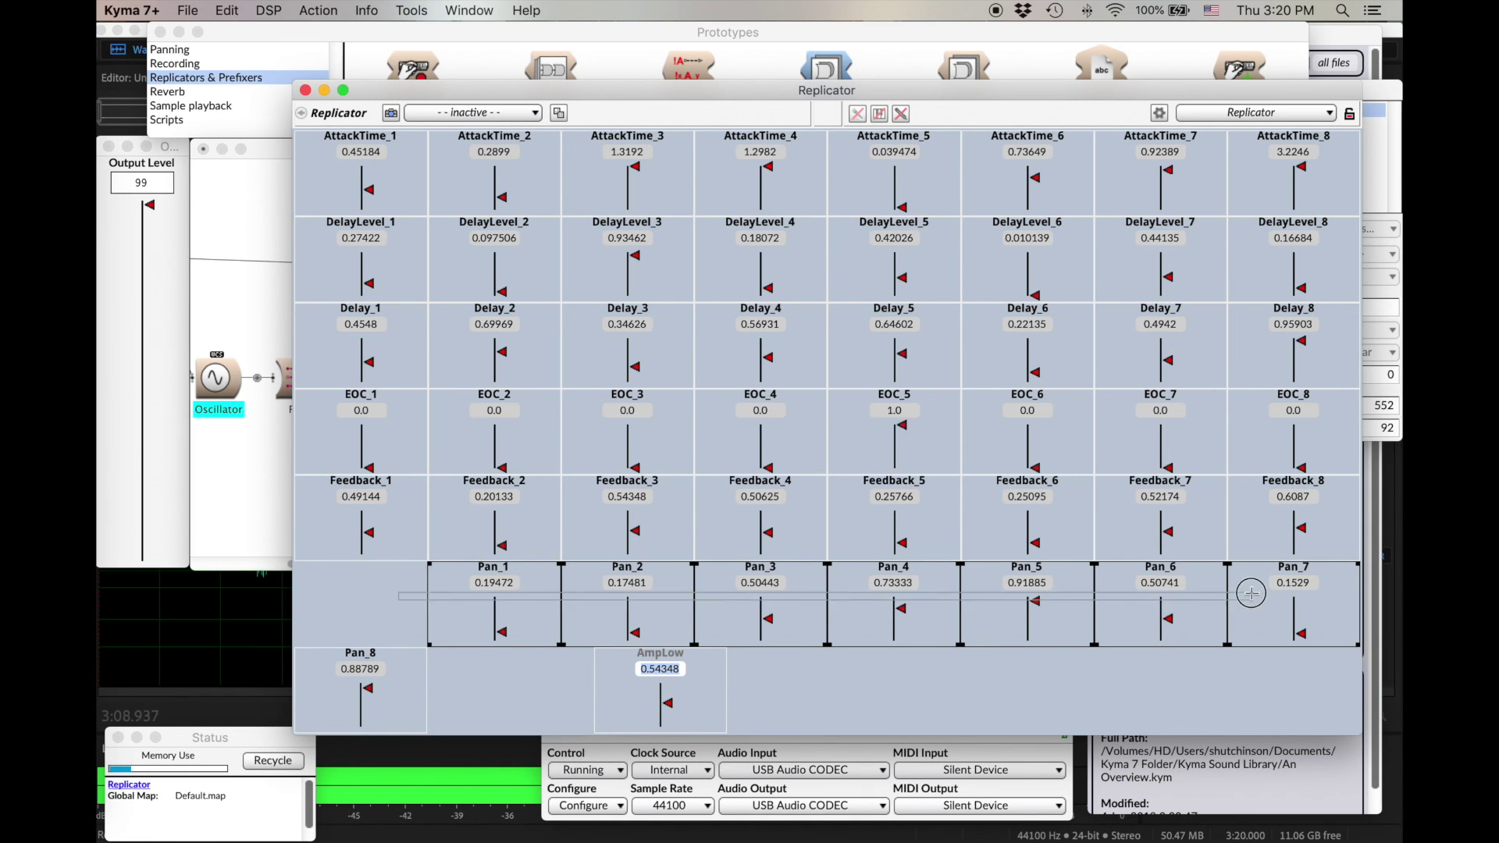
{"action": "left_click_drag", "start_coordinate": [475, 610], "coordinate": [317, 608]}
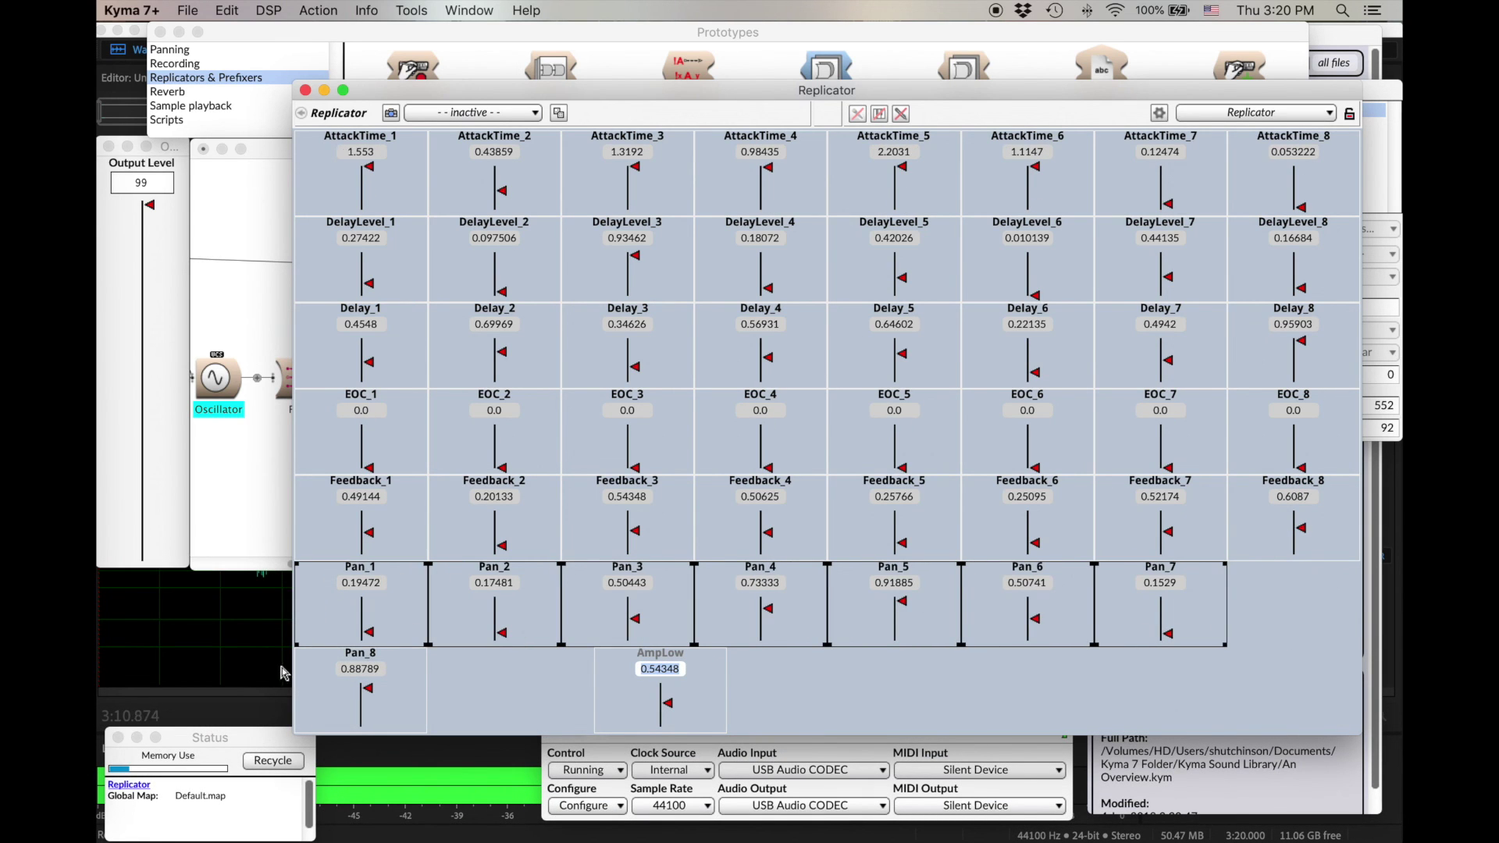
{"action": "left_click_drag", "start_coordinate": [318, 688], "coordinate": [1322, 598]}
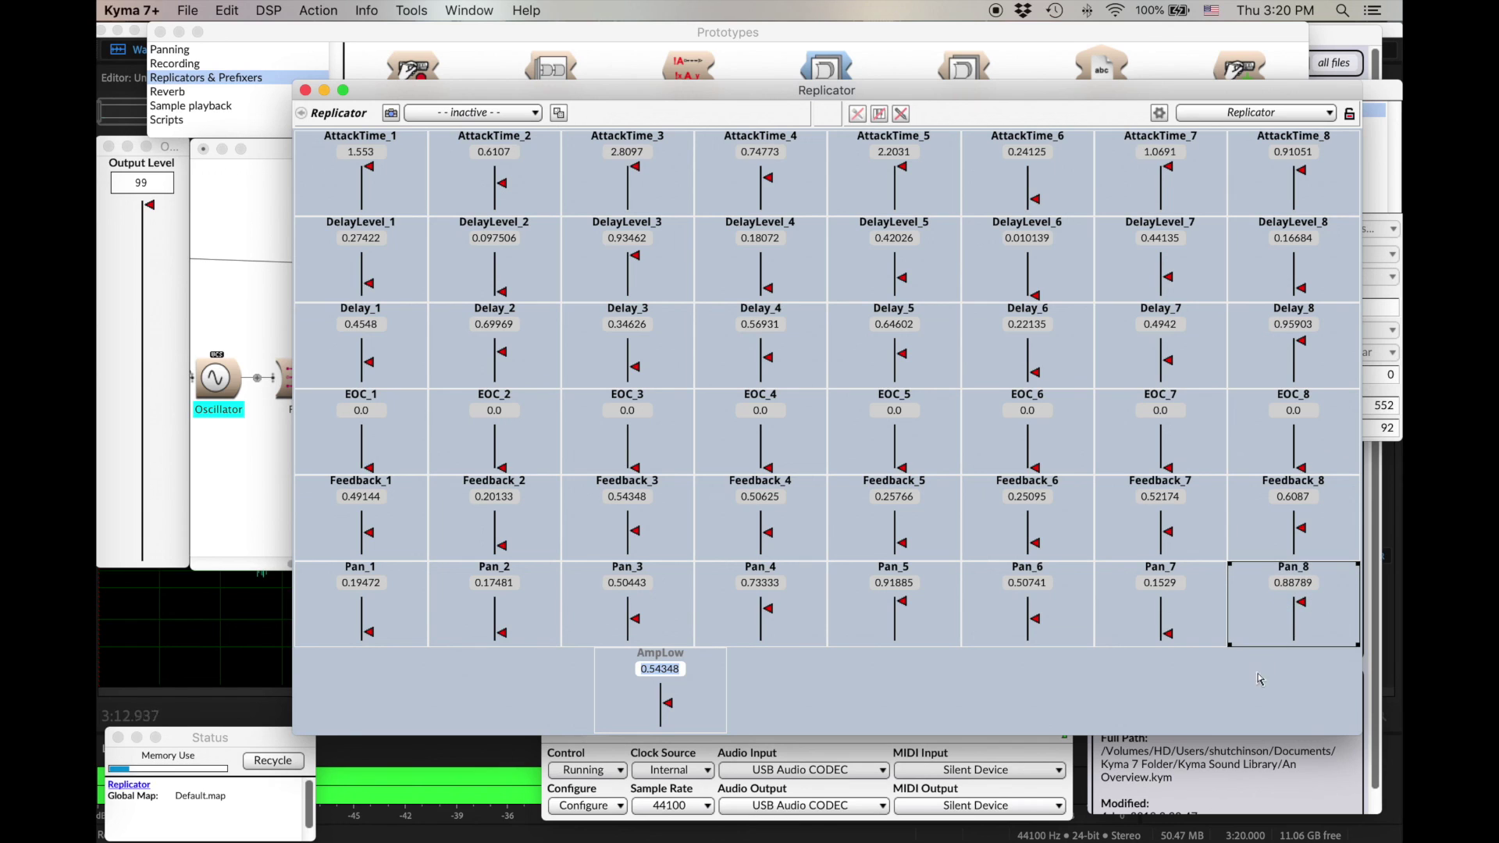
{"action": "left_click", "coordinate": [1350, 114]}
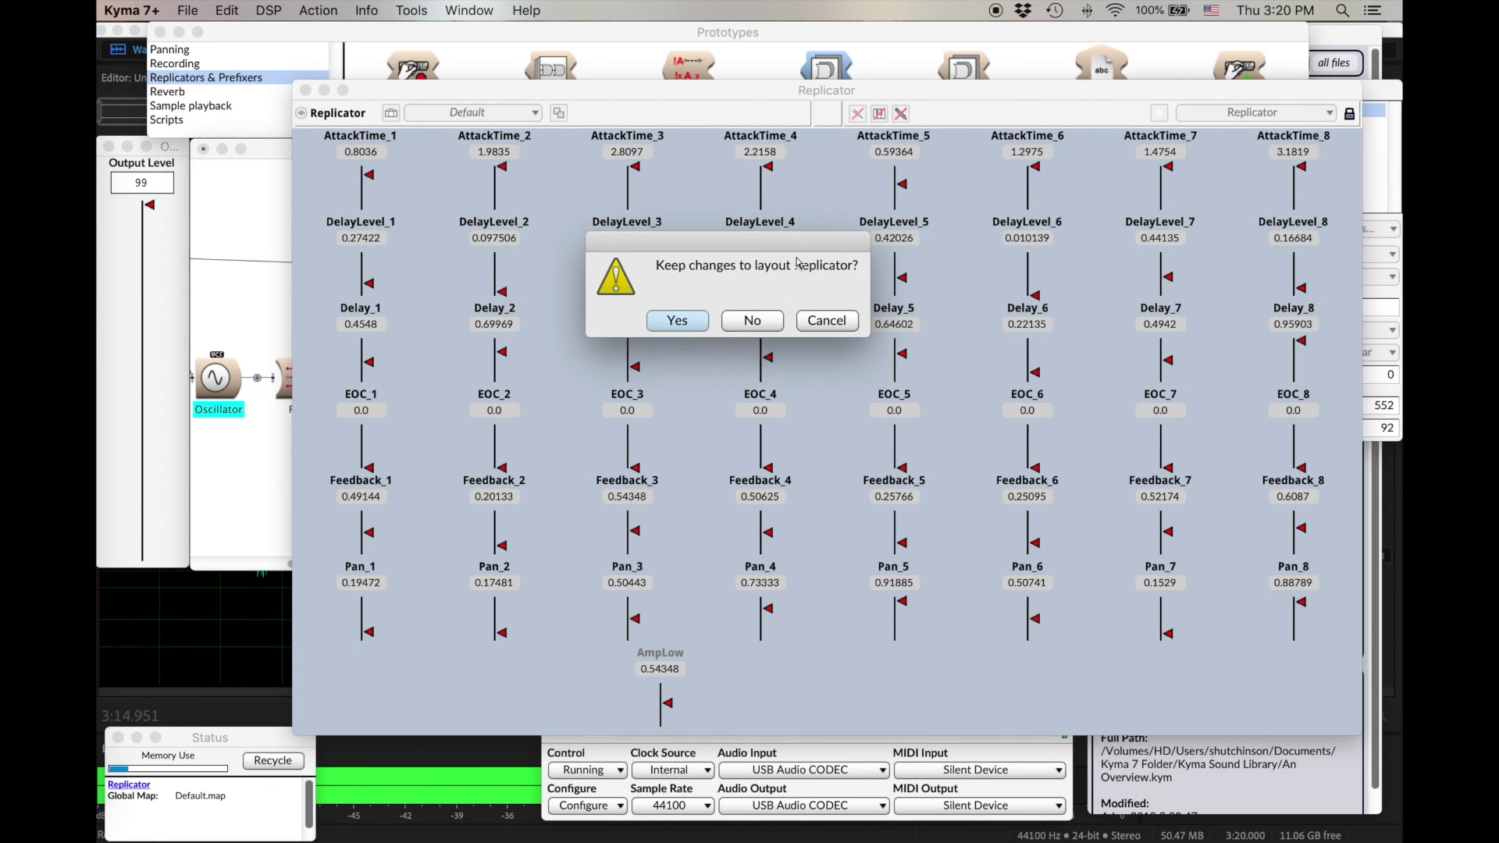
{"action": "left_click", "coordinate": [676, 321]}
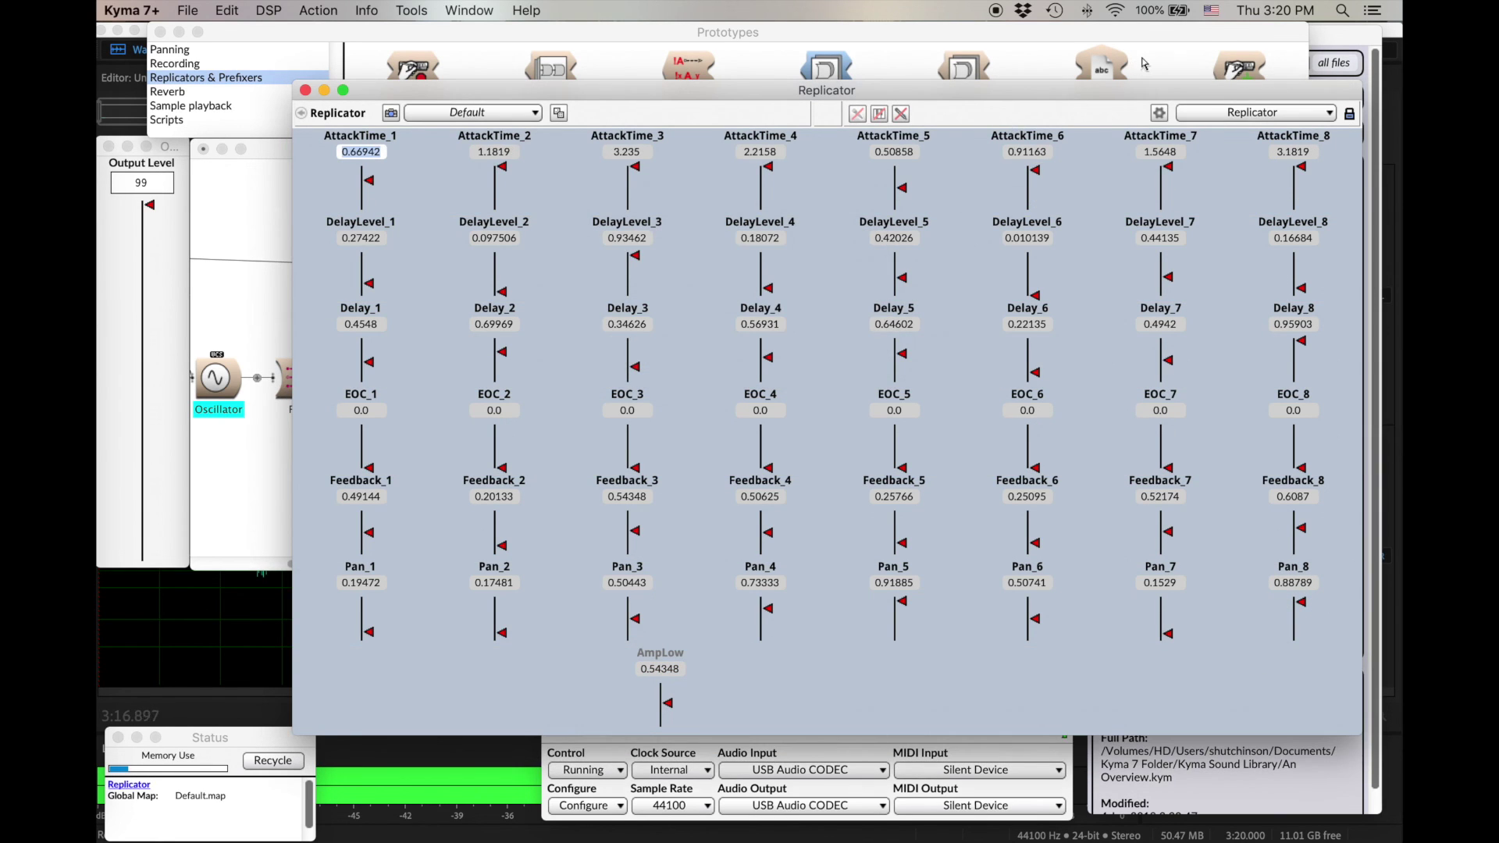